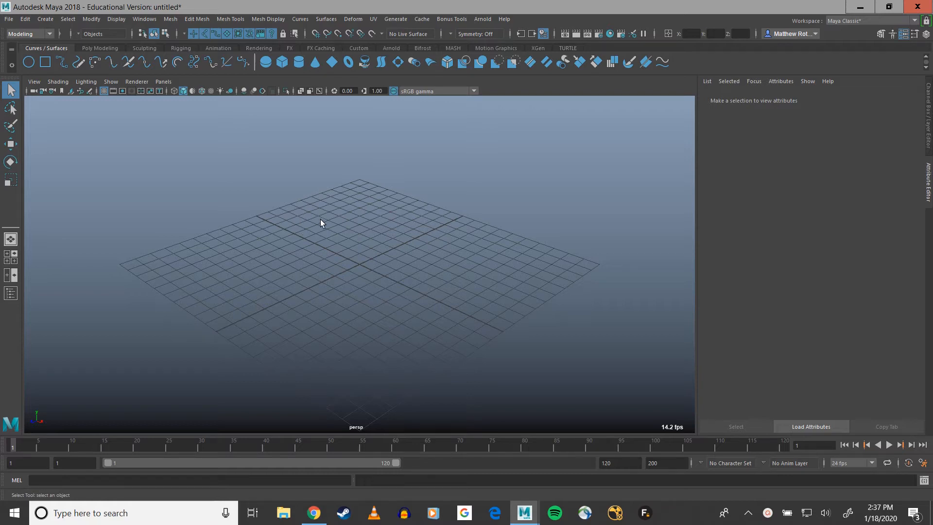
Create a NURBS circle lying flat at the centre of the grid
left_click_drag(271, 281, 315, 271, "alt")
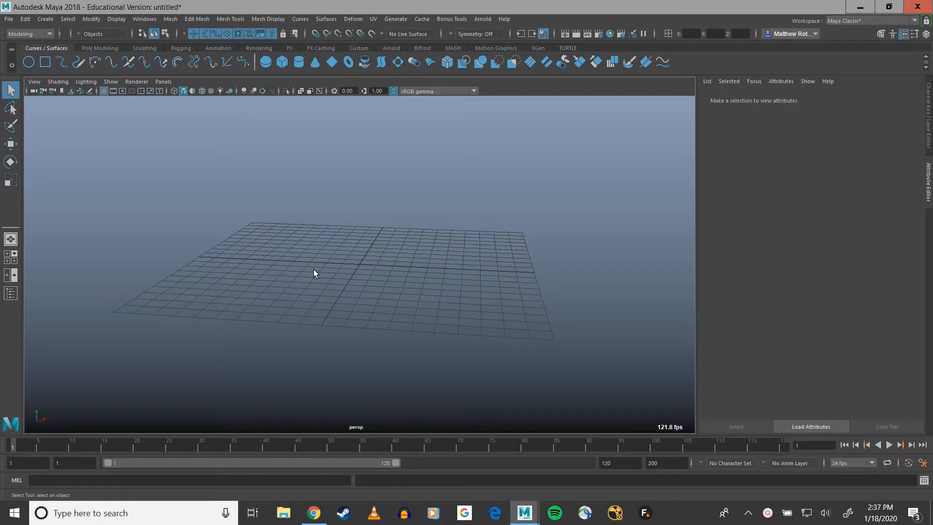
left_click_drag(505, 241, 479, 258, "alt")
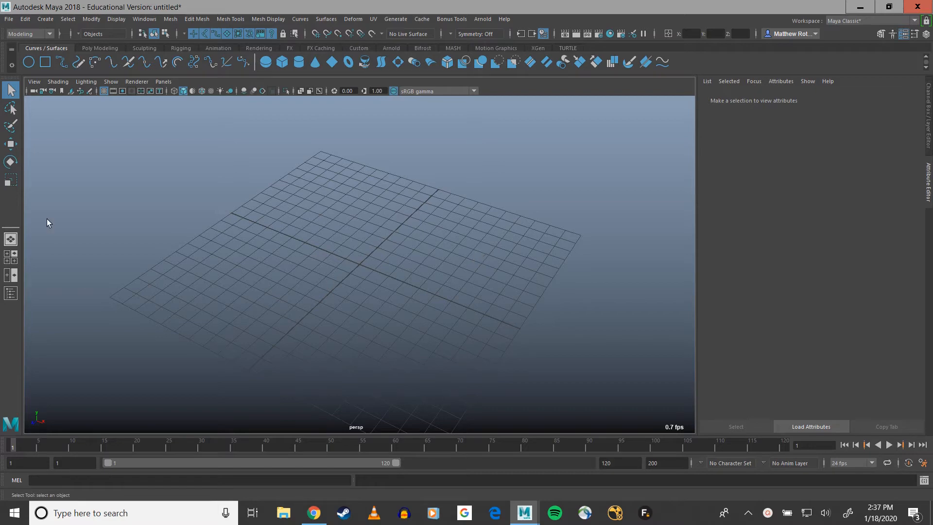
left_click_drag(232, 192, 427, 292, "alt")
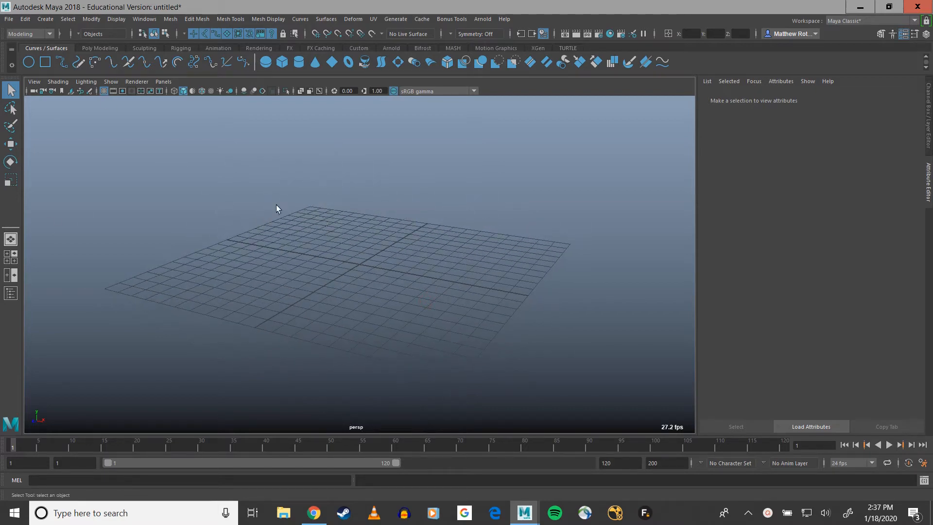
left_click(30, 62)
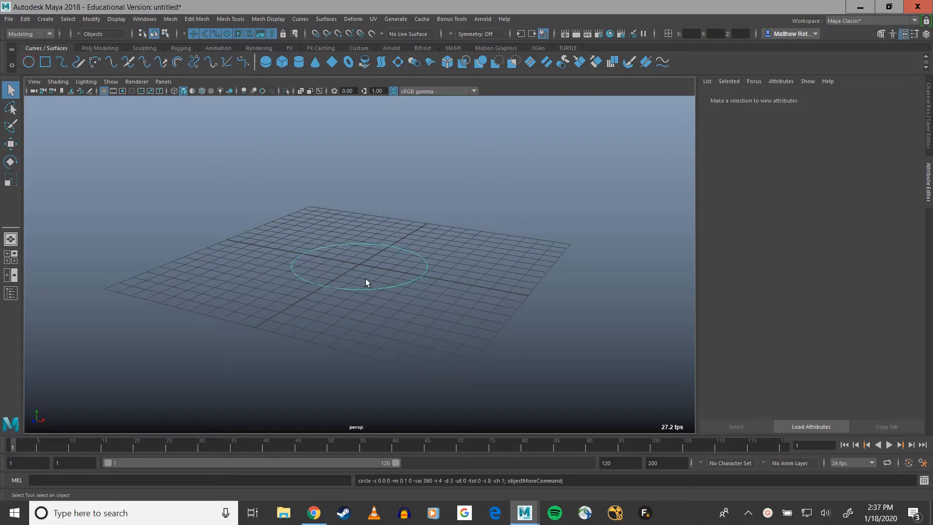
scroll(366, 279, "up", 2)
left_click_drag(414, 302, 435, 296, "alt")
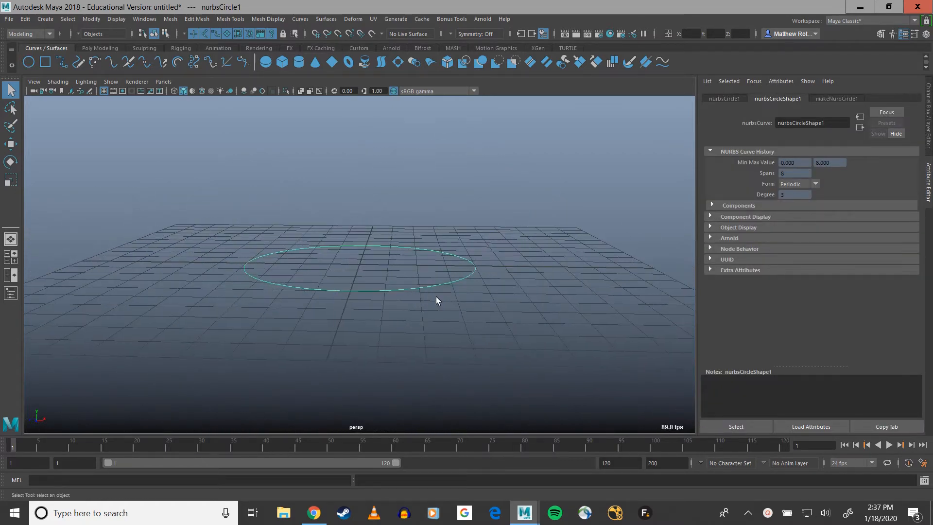
scroll(435, 297, "down", 2)
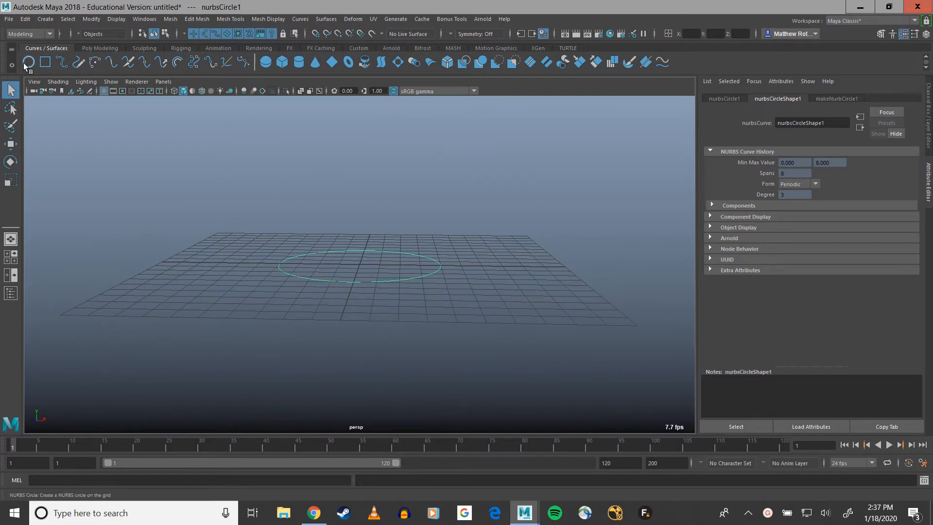
left_click(45, 20)
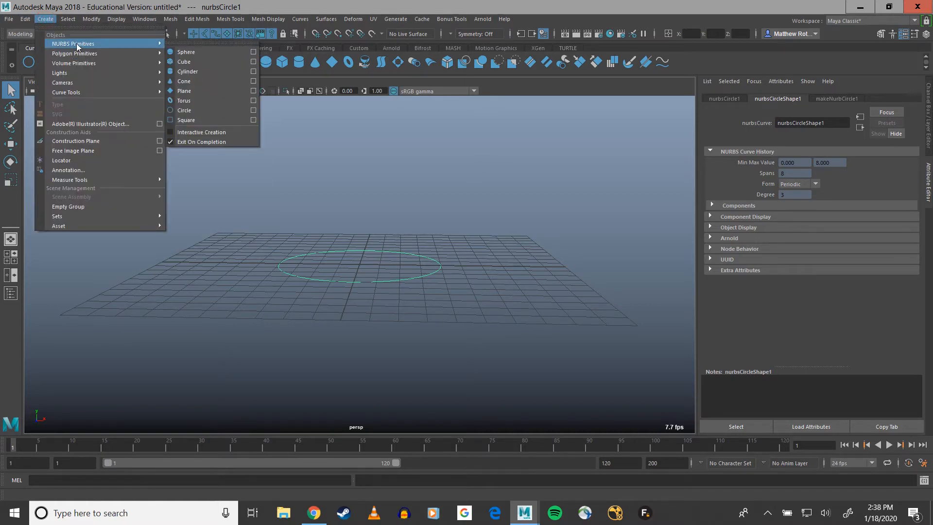
mouse_move(133, 39)
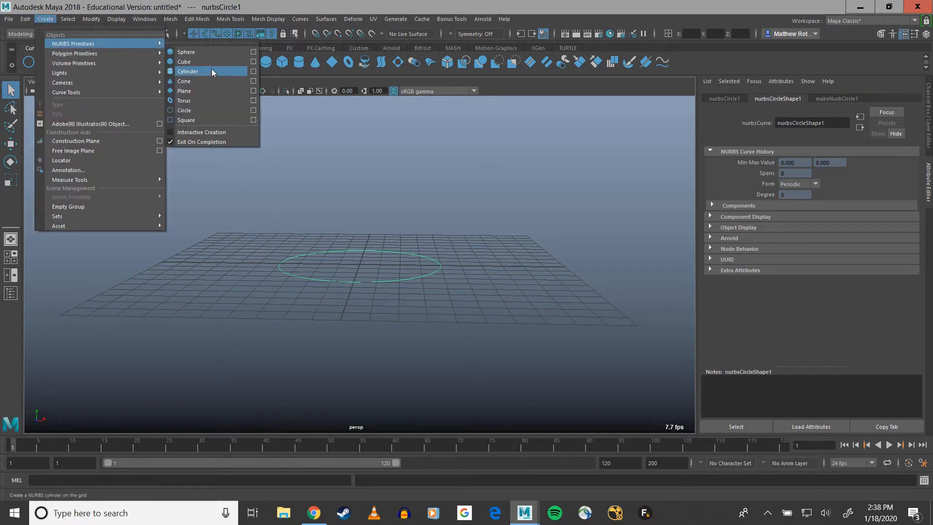
left_click(369, 201)
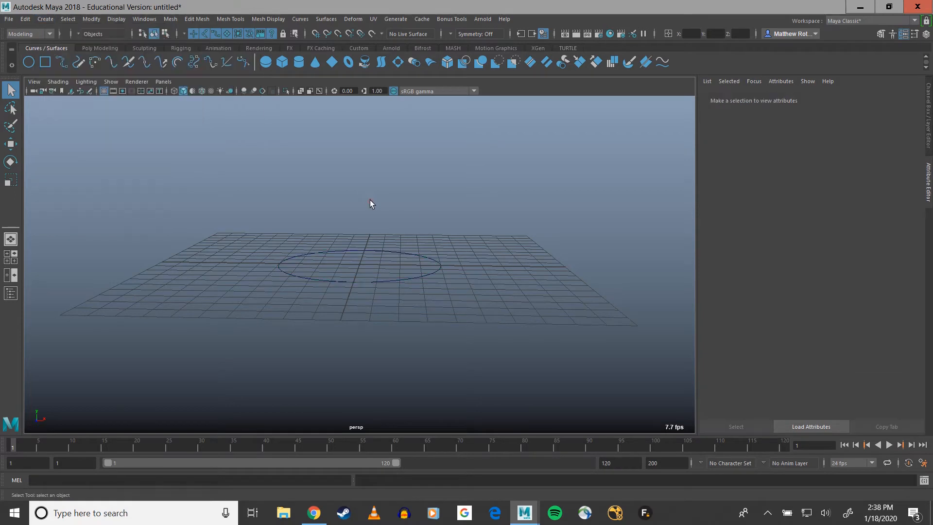
Duplicate the circle, raise the copy above the original and scale it up to a noticeably wider ring
left_click_drag(436, 241, 331, 242, "alt")
left_click(301, 237)
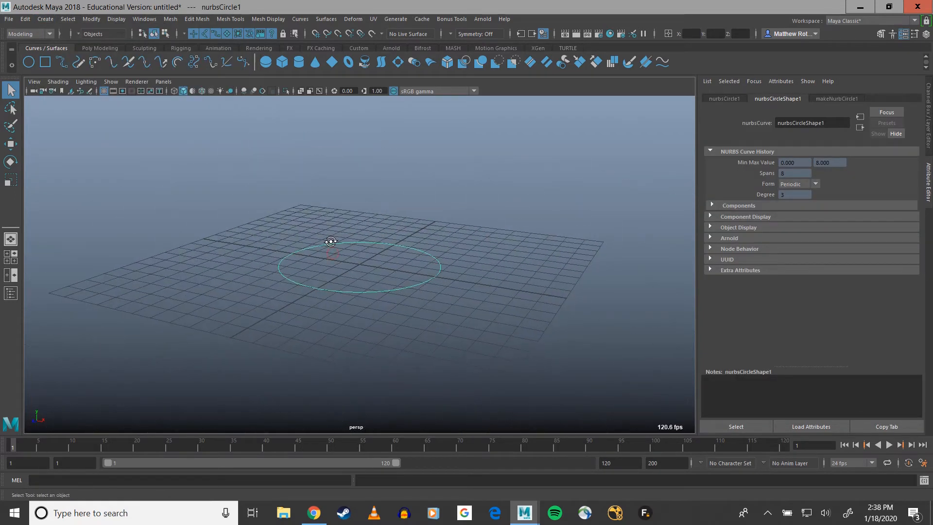
key("ctrl+d")
key("w")
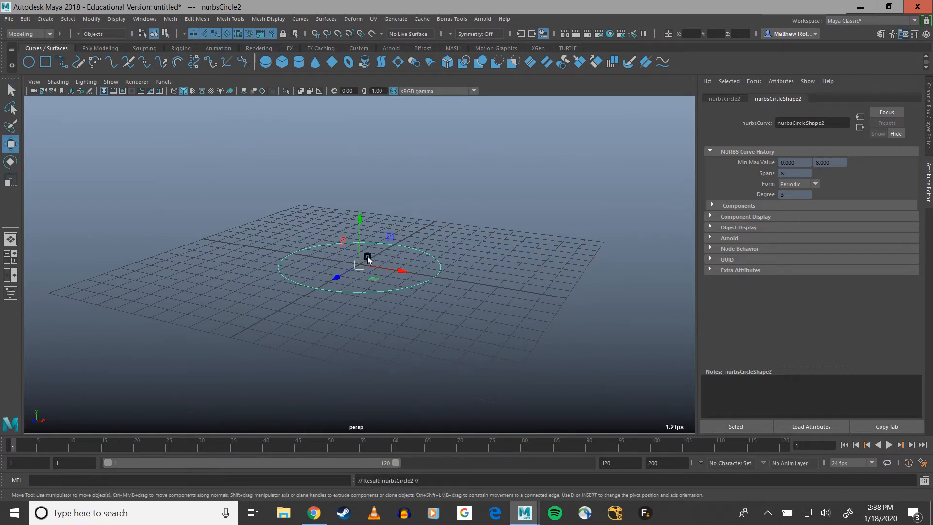
left_click_drag(358, 224, 449, 219)
scroll(359, 208, "up", 3)
key("r")
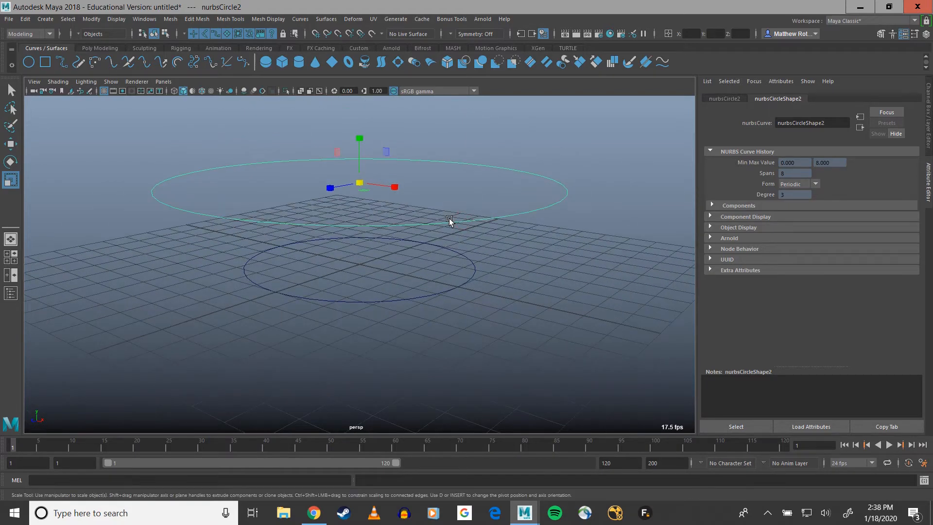
Duplicate the wide circle, raise the copy above it and scale it down slightly smaller than the bottom circle
key("ctrl+d")
key("w")
left_click_drag(454, 208, 343, 141, "alt")
key("r")
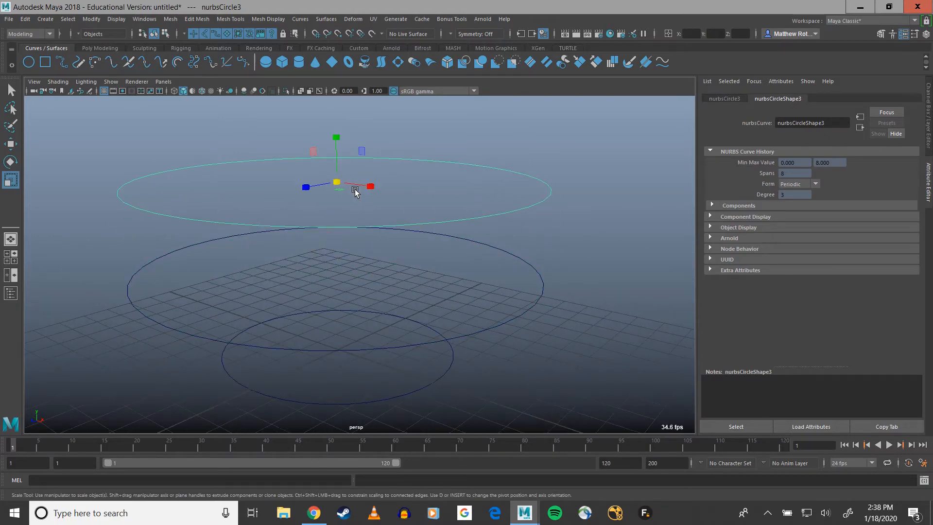
left_click_drag(354, 190, 439, 256)
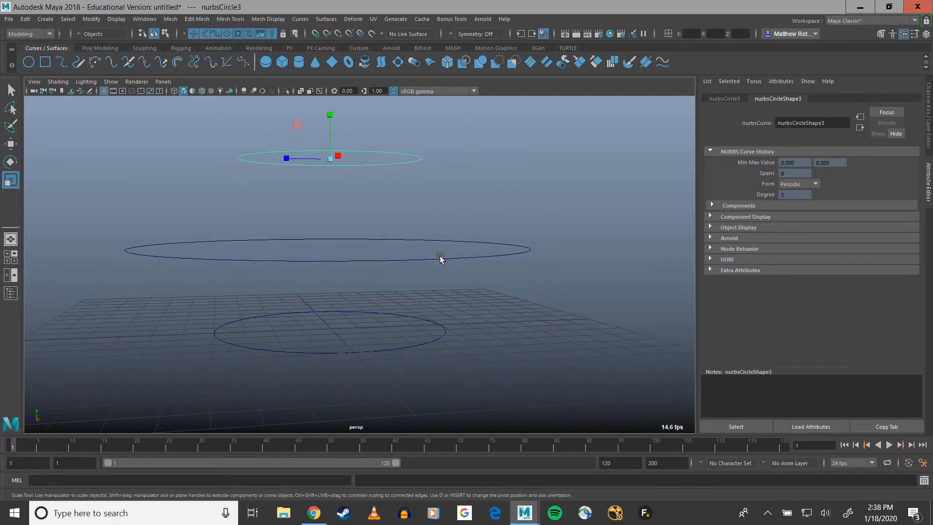
Select the three circles in order from the bottom one through the middle one to the top one
mouse_move(385, 348)
left_mouse_down("alt")
mouse_move(387, 381)
mouse_move(377, 347)
mouse_move(378, 357)
left_mouse_up("alt")
left_click(371, 348)
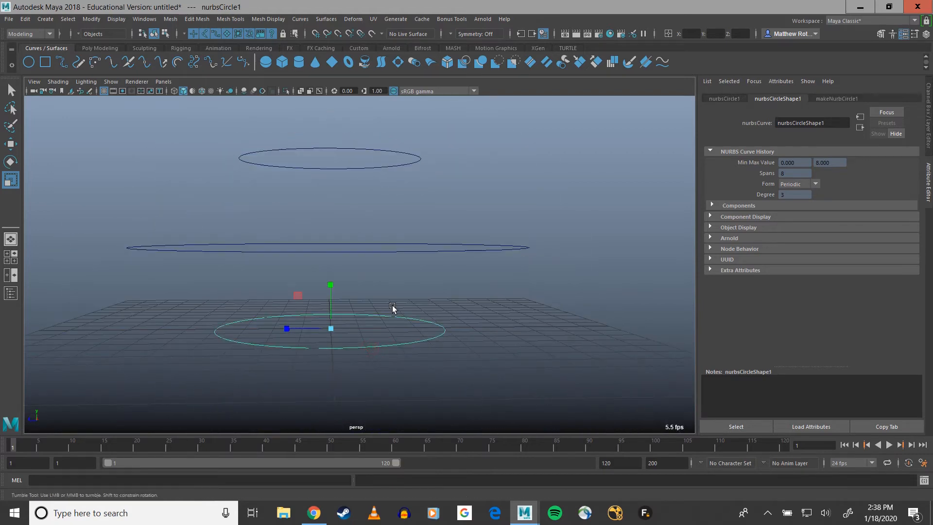
left_click_drag(393, 308, 389, 319, "alt")
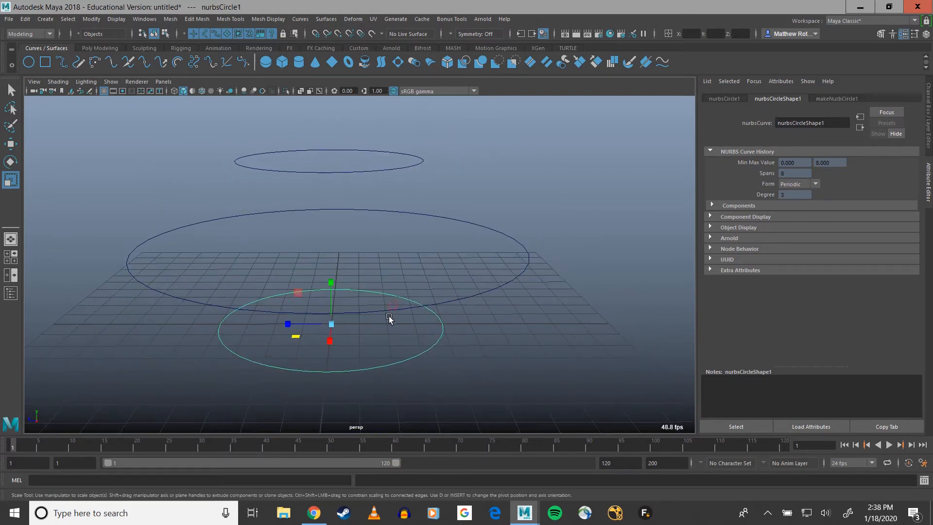
left_click(480, 293, "shift")
left_click(369, 171, "shift")
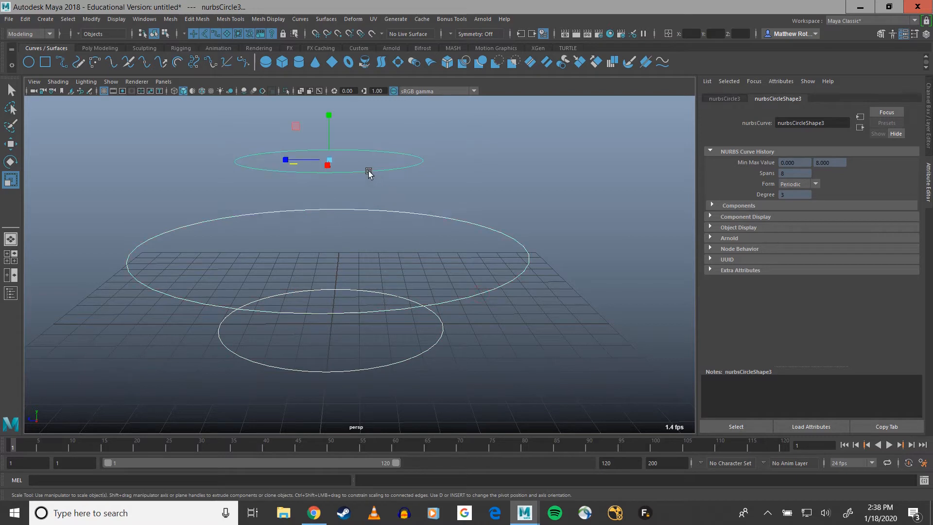
left_click(396, 362)
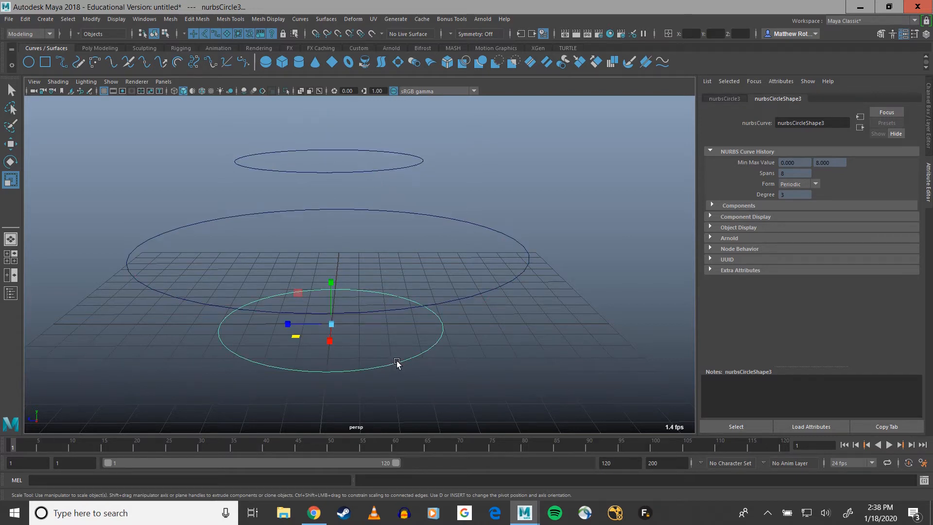
left_click(455, 301, "shift")
left_click(380, 169, "shift")
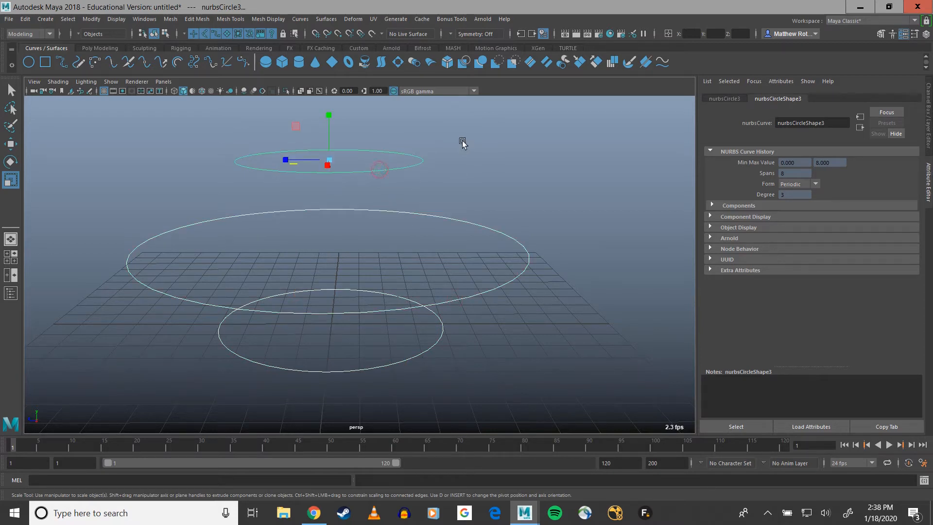
Try a loft through the three selected circles with the current linear settings, and undo it
left_click(327, 20)
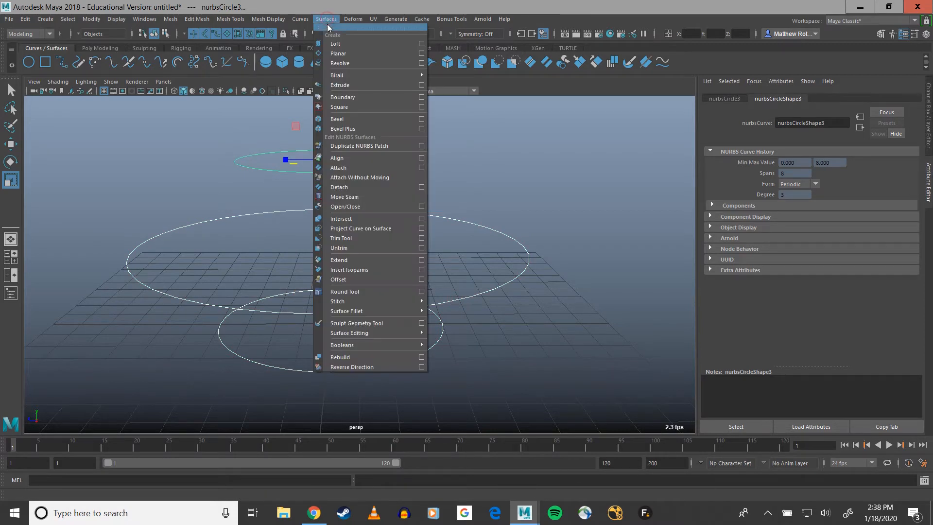
left_click(342, 43)
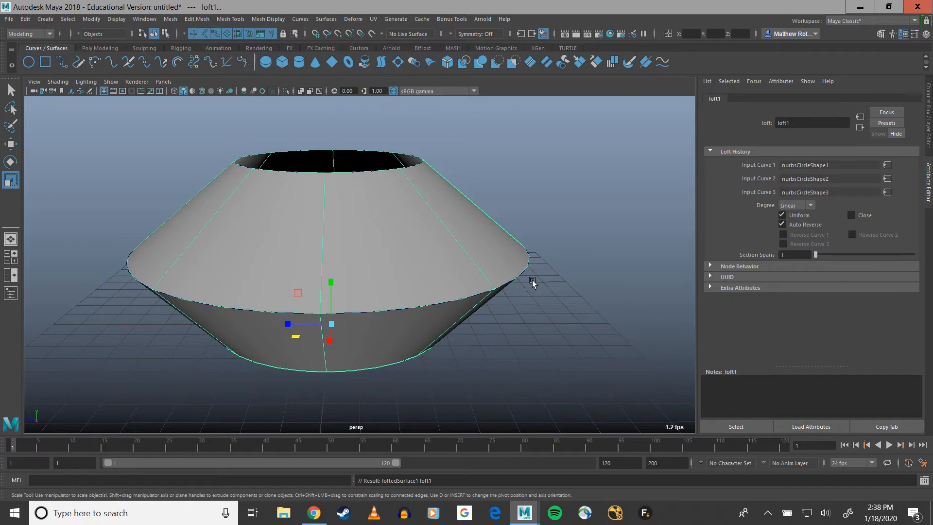
left_click_drag(532, 282, 458, 272, "alt")
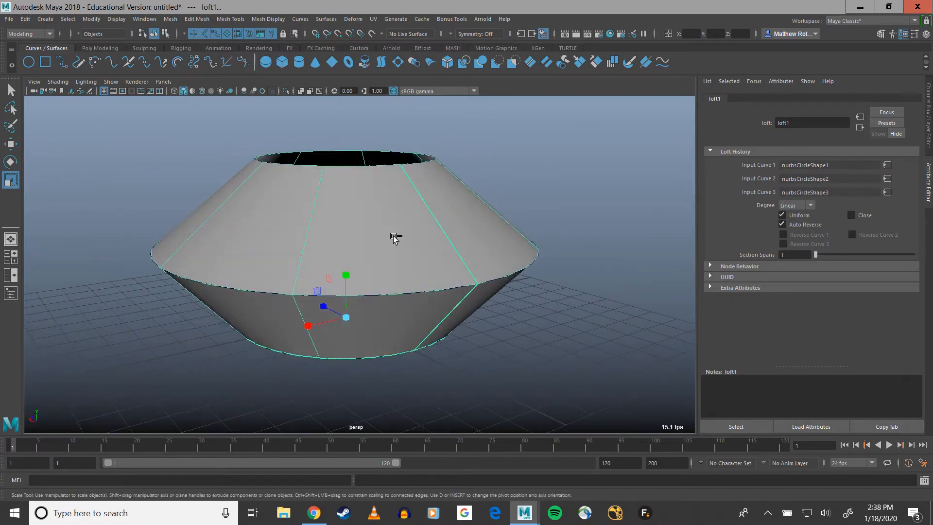
key("ctrl+z")
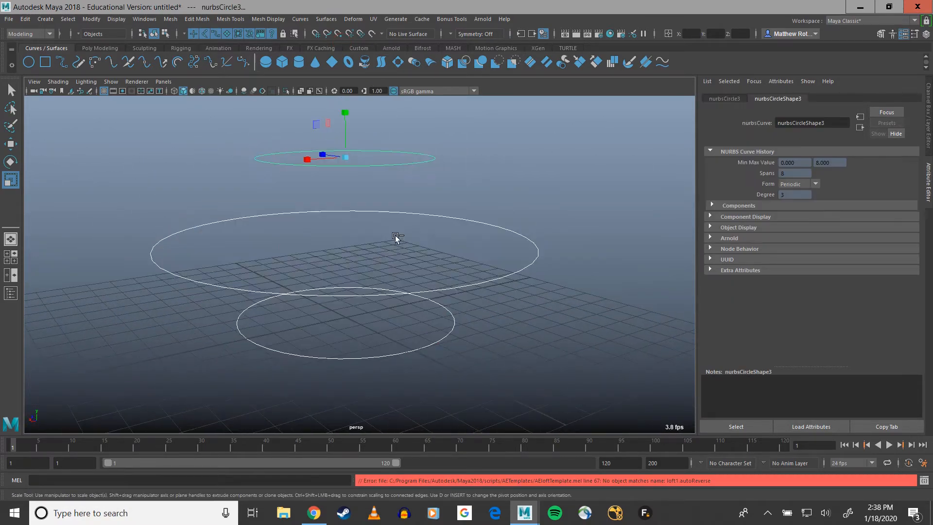
Reset the Loft options to their defaults with a cubic surface degree, keeping the options window clear of the circles
left_click(326, 19)
left_click(421, 45)
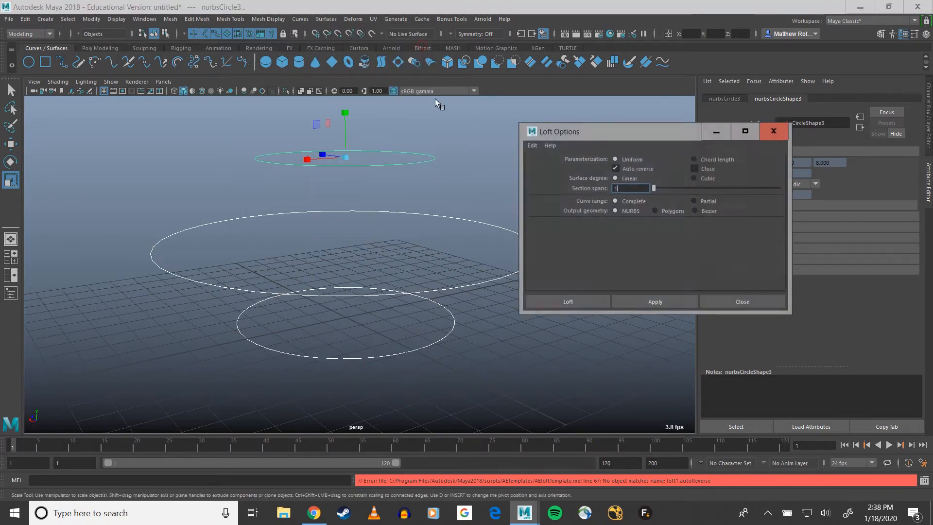
left_click(532, 145)
left_click(543, 165)
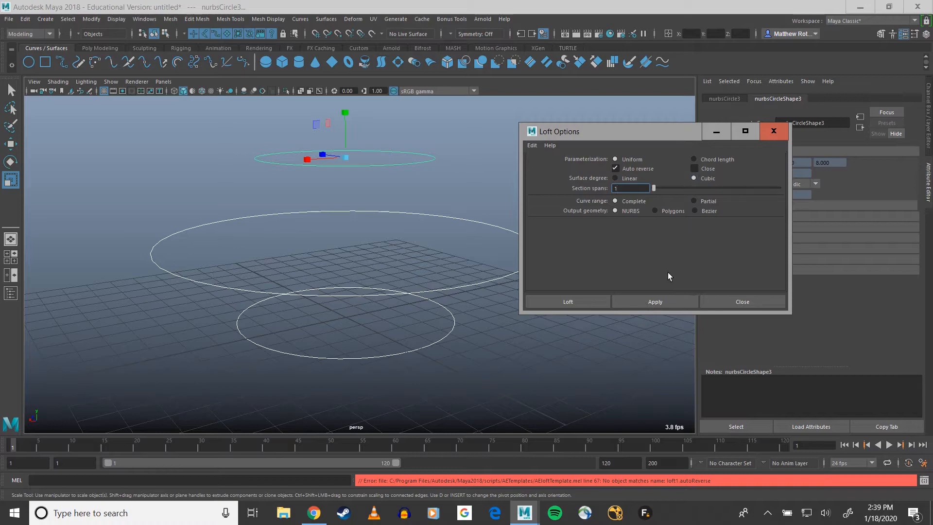
left_click_drag(625, 137, 724, 131)
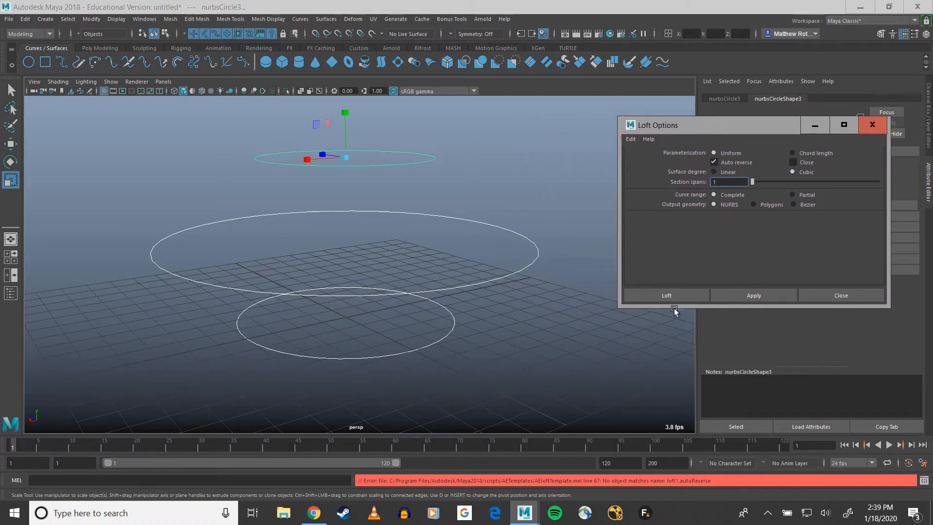
Try a cubic loft through the three circles, inspect the open surface, and undo it to restore the circle selection
left_click(750, 300)
left_click_drag(443, 285, 351, 286, "alt")
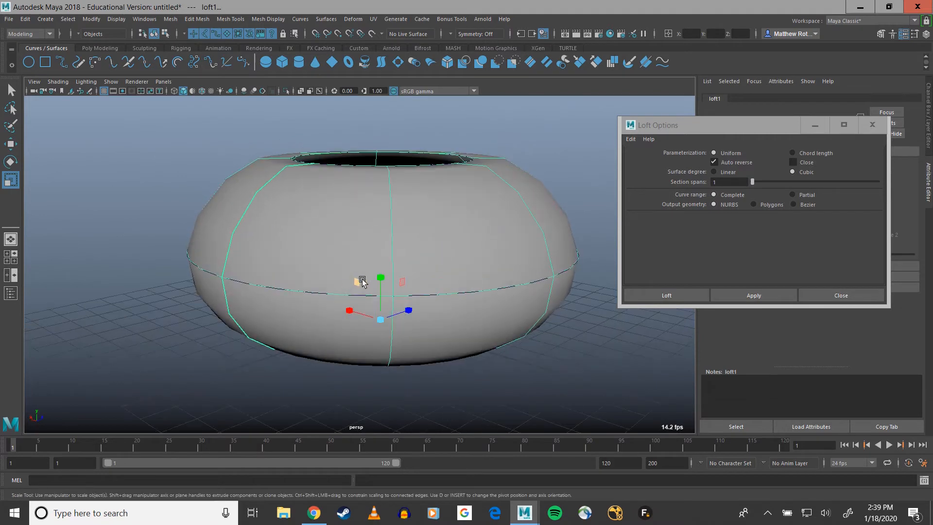
left_click(365, 394)
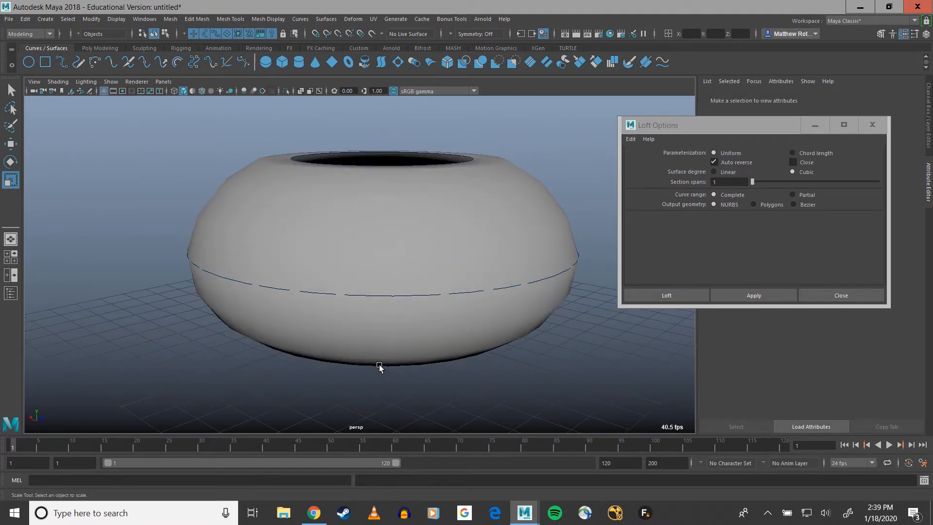
key("ctrl+z")
key("ctrl+z")
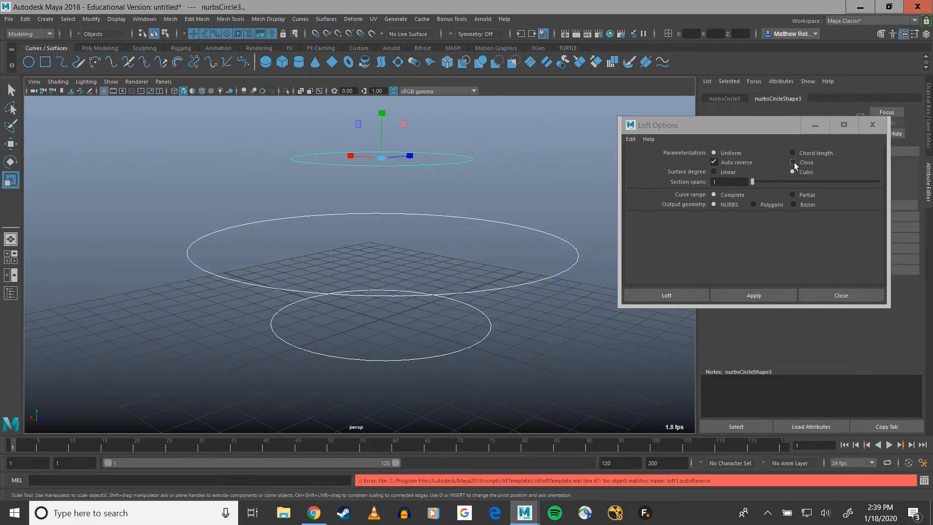
Enable the Close option and loft the three circles into a closed cubic NURBS surface
left_click(792, 162)
left_click(747, 298)
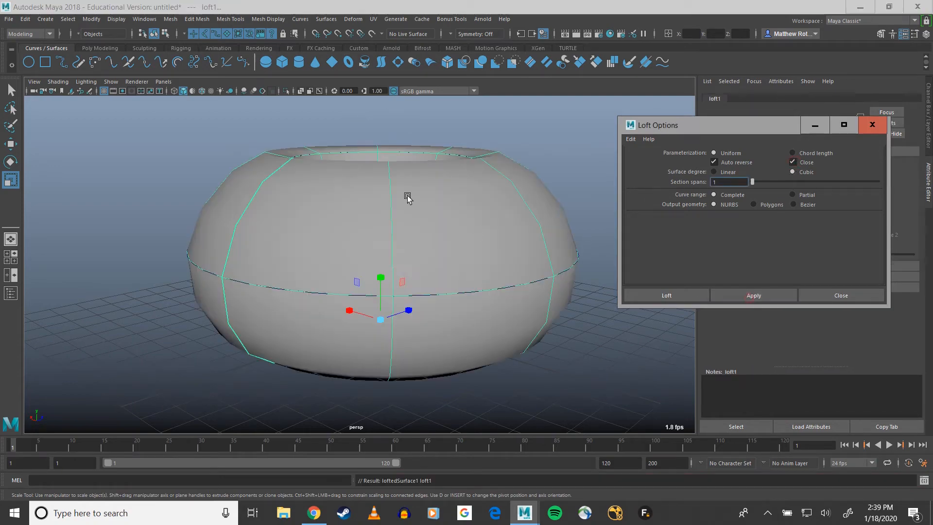
left_click_drag(406, 198, 372, 175, "alt")
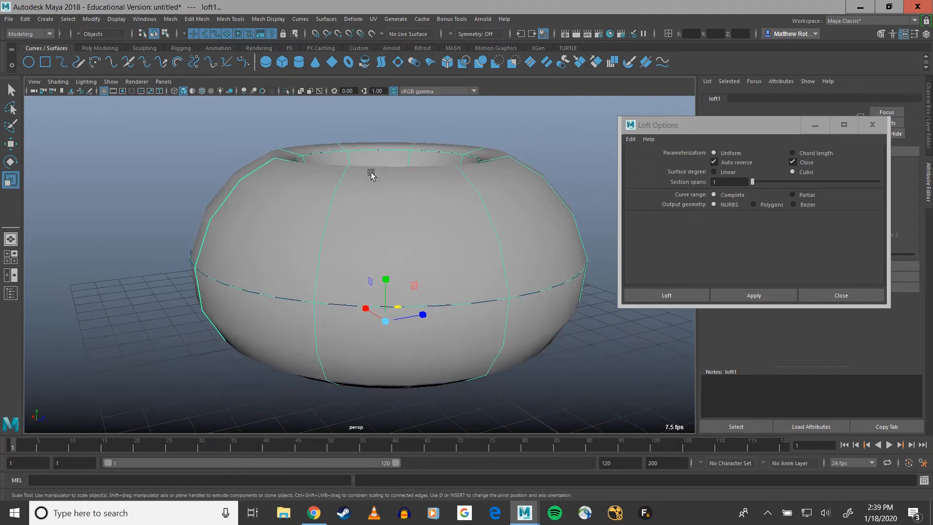
Check the loft in wireframe, return to shaded display, and select the middle circle nurbsCircle2 from the Outliner
key("4")
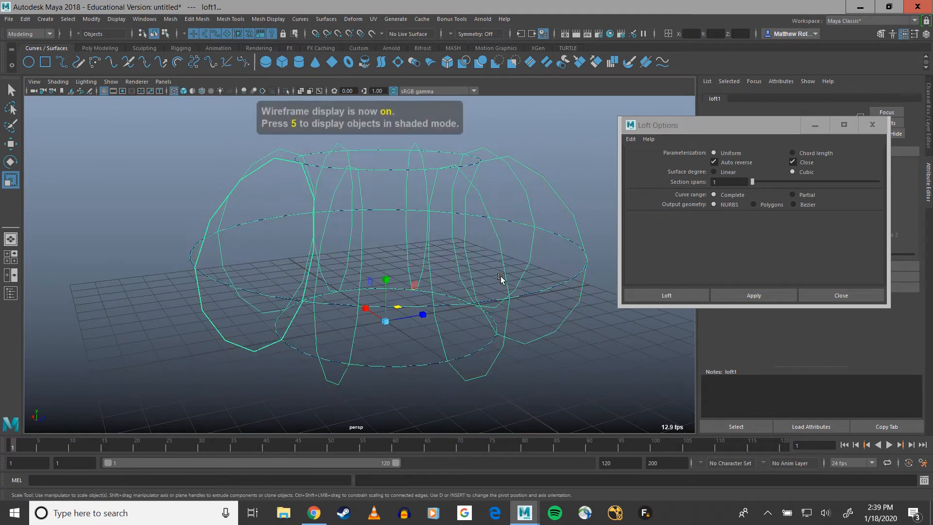
right_click_drag(500, 271, 550, 249)
left_click(11, 293)
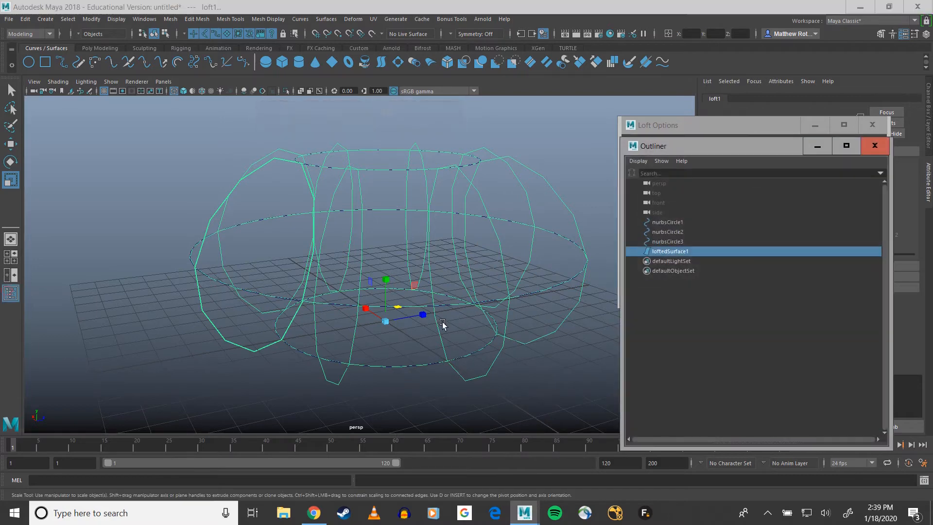
left_click(669, 242)
key("5")
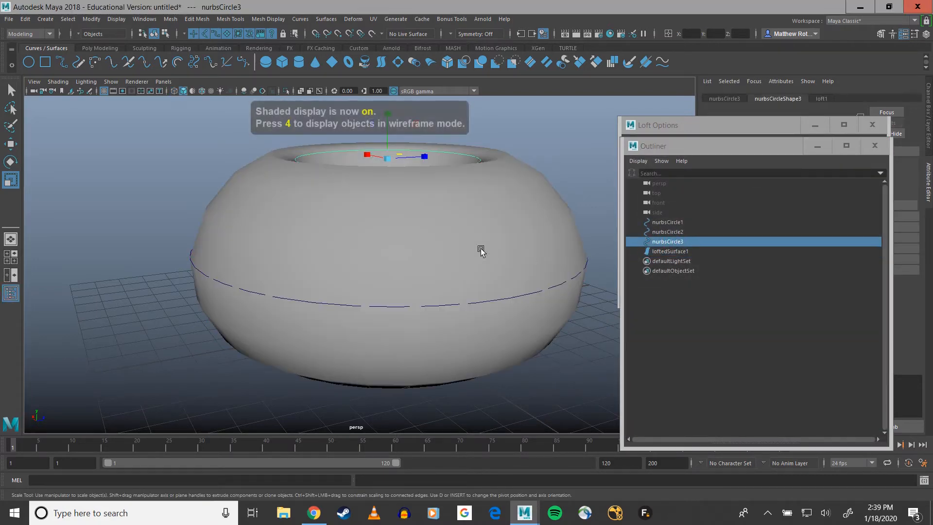
left_click(681, 231)
left_click_drag(451, 255, 450, 236, "alt")
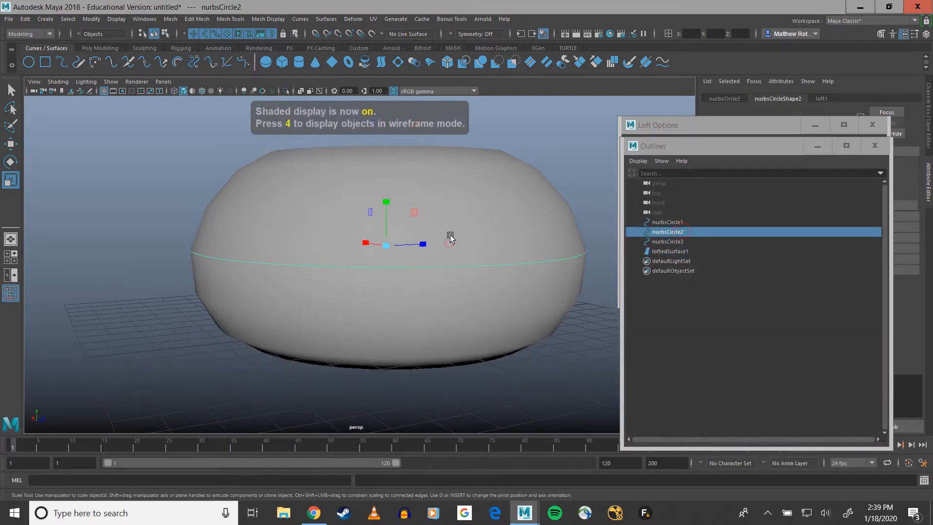
Lower the middle circle slightly along the vertical axis, and move the Outliner and Loft Options windows clear of the Attribute Editor
key("w")
left_click_drag(387, 203, 388, 208)
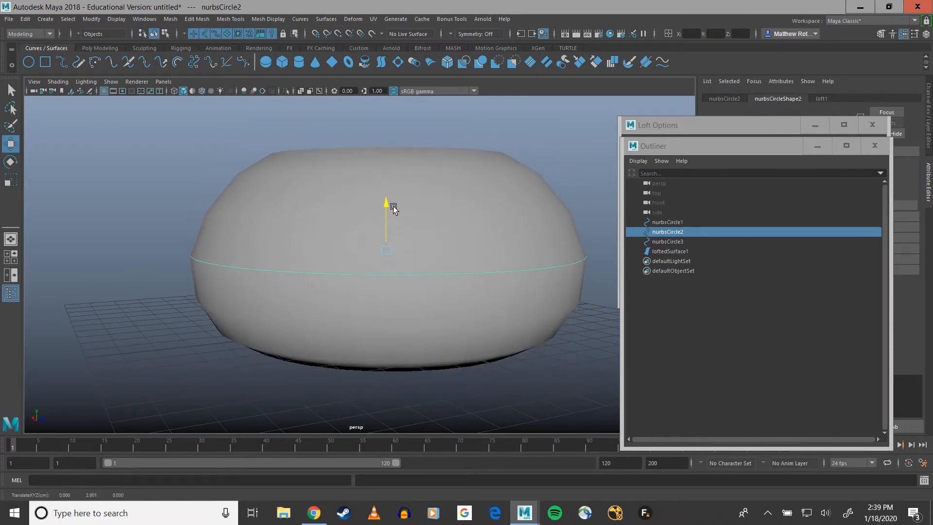
left_click_drag(699, 144, 170, 158)
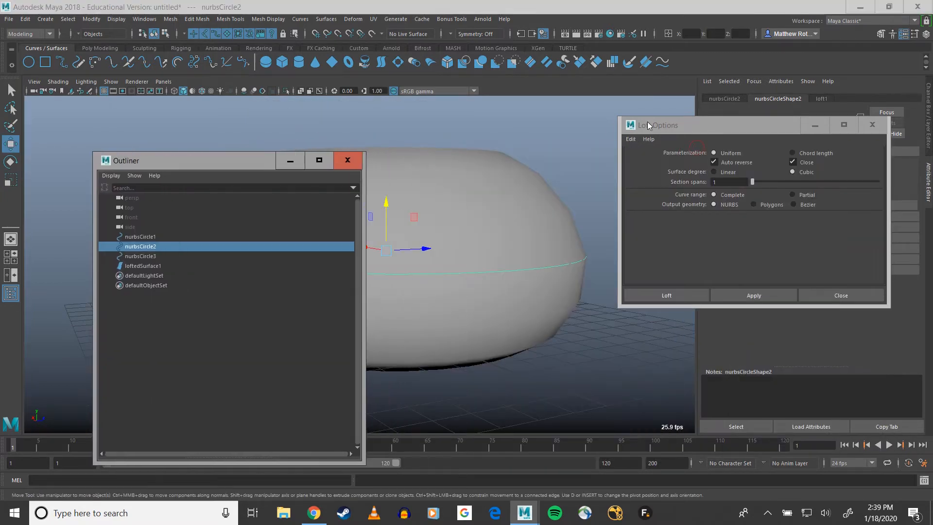
left_click_drag(678, 127, 617, 358)
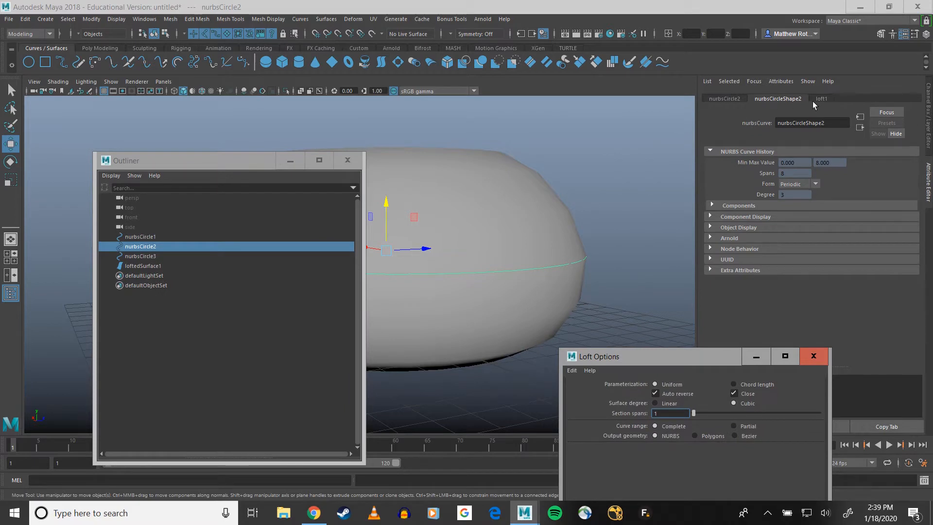
Select the lofted surface and raise its Section Spans to 9 in the loft1 history
left_click(821, 98)
left_click_drag(221, 167, 99, 173)
left_click(475, 187)
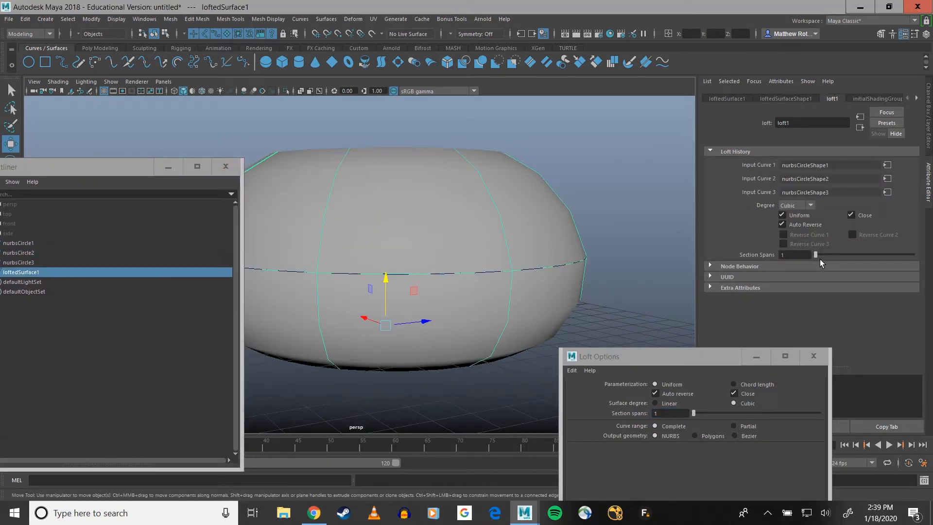
left_click_drag(816, 255, 899, 256)
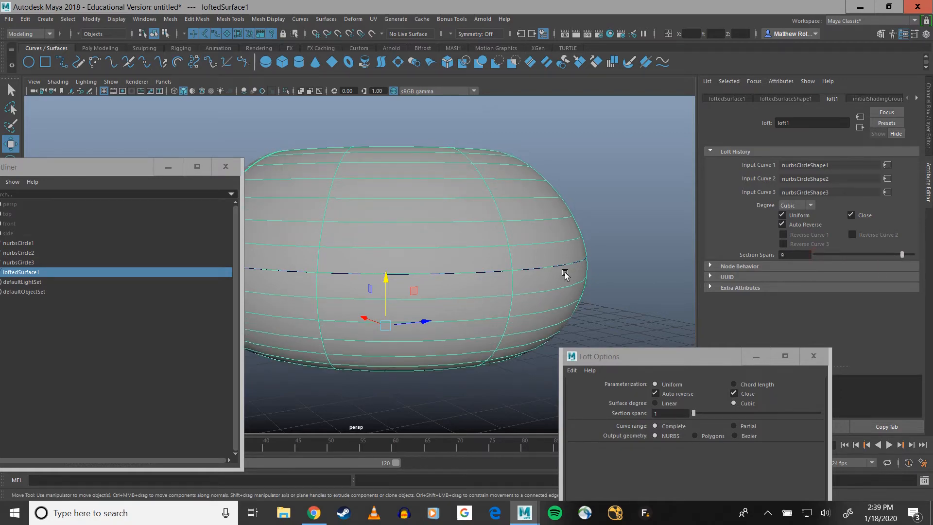
Inspect the smoothed closed loft from above and from the side, keeping the Outliner clear of the surface
left_click_drag(491, 254, 548, 250, "alt")
left_click_drag(88, 171, 348, 178)
left_click_drag(194, 254, 249, 304, "alt")
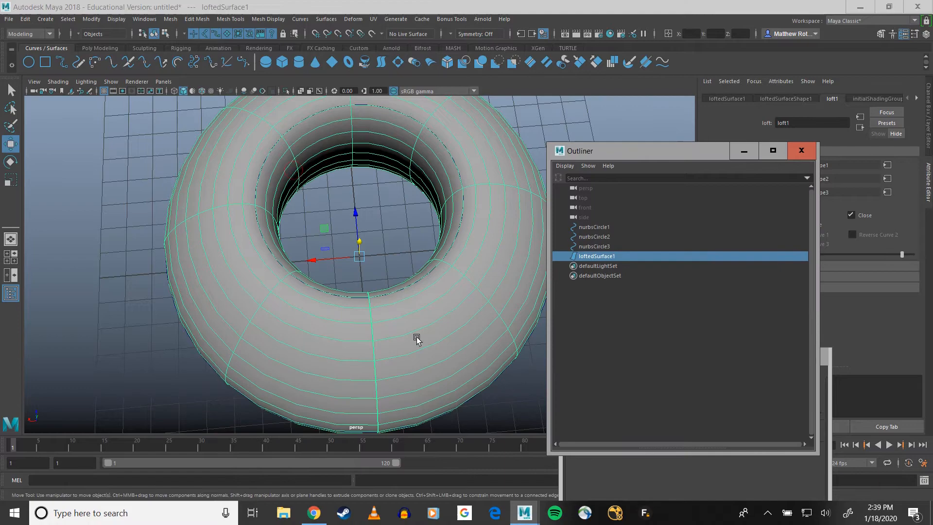
left_click_drag(416, 337, 289, 287, "alt")
left_click_drag(431, 302, 373, 276, "alt")
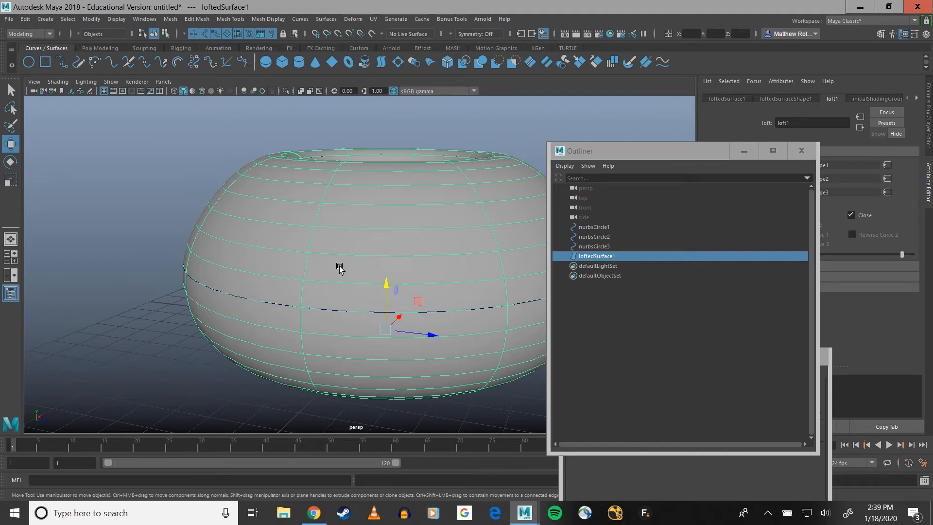
left_click_drag(330, 192, 352, 229, "alt")
scroll(359, 176, "down", 5)
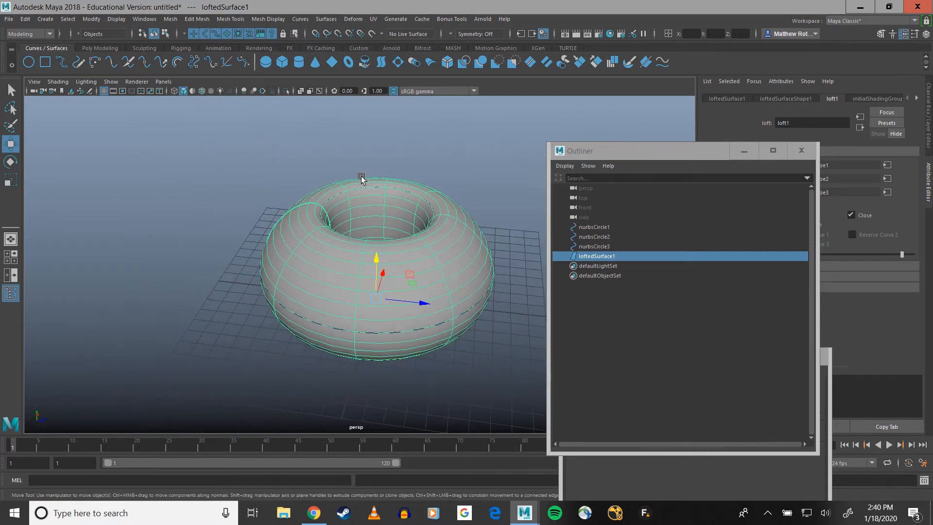
left_click_drag(395, 194, 435, 193, "alt")
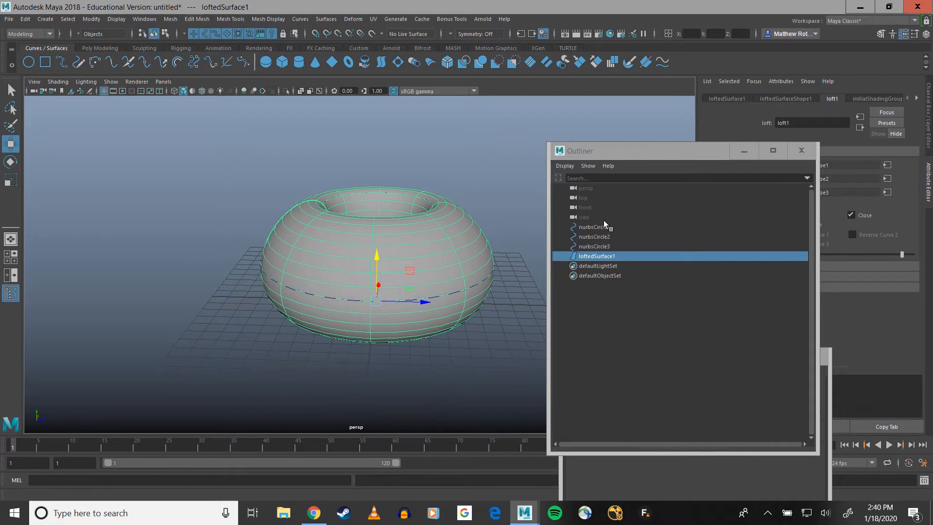
Delete the three circles and the lofted surface, then clear the Outliner and Loft Options windows out of the way
left_click(596, 227)
left_click(597, 256, "shift")
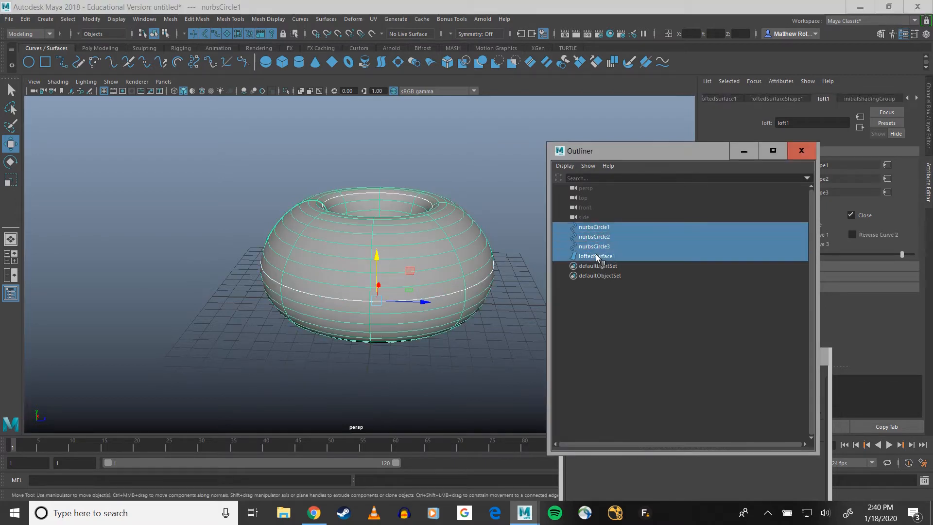
key("Delete")
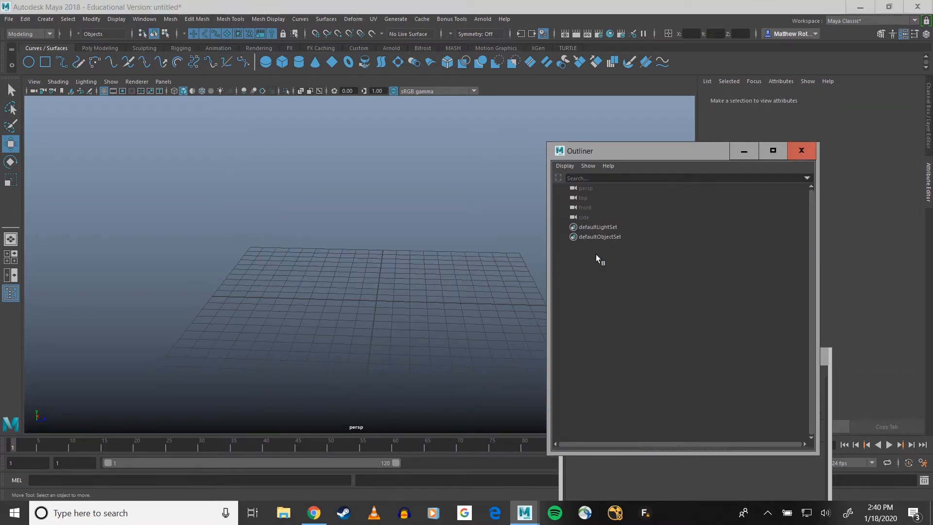
left_click(801, 151)
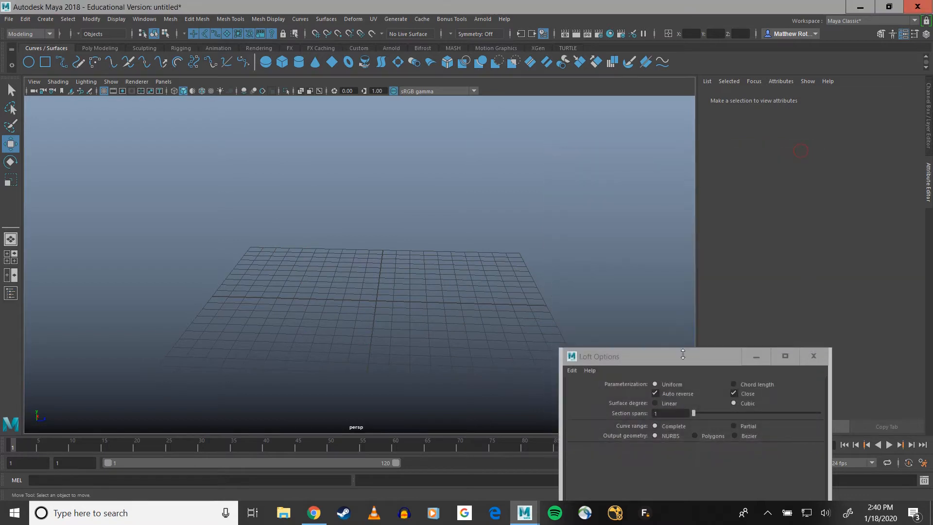
left_click(750, 355)
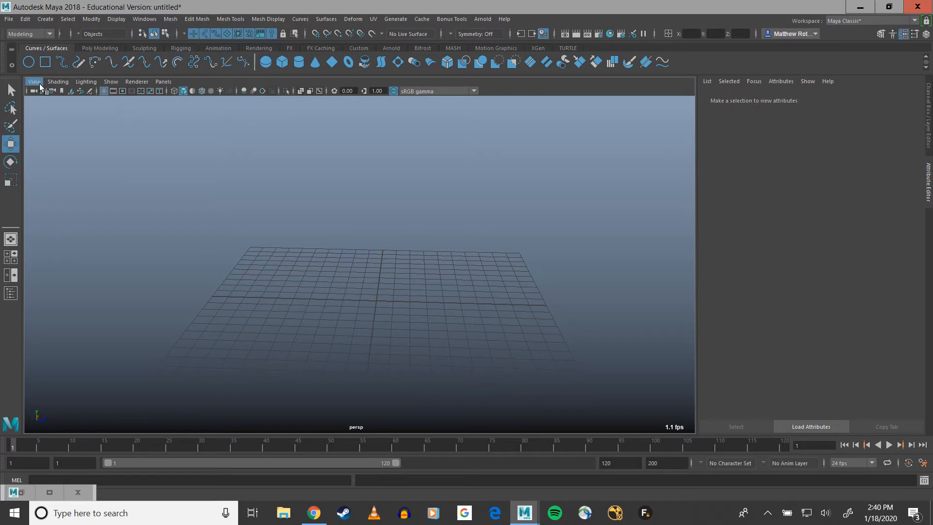
Create a NURBS circle with radius 4 at the origin of the empty grid
left_click(29, 61)
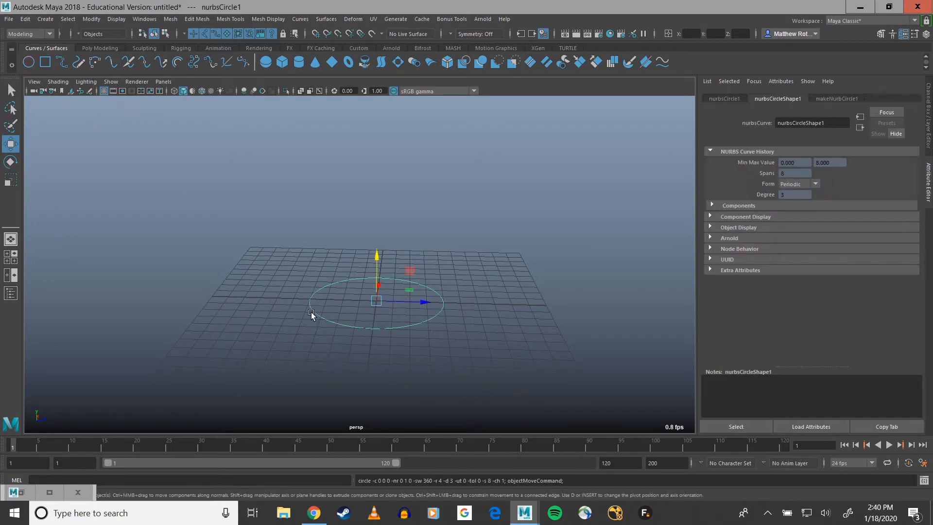
scroll(330, 316, "up", 3)
scroll(367, 329, "down", 1)
left_click_drag(368, 329, 358, 319, "alt")
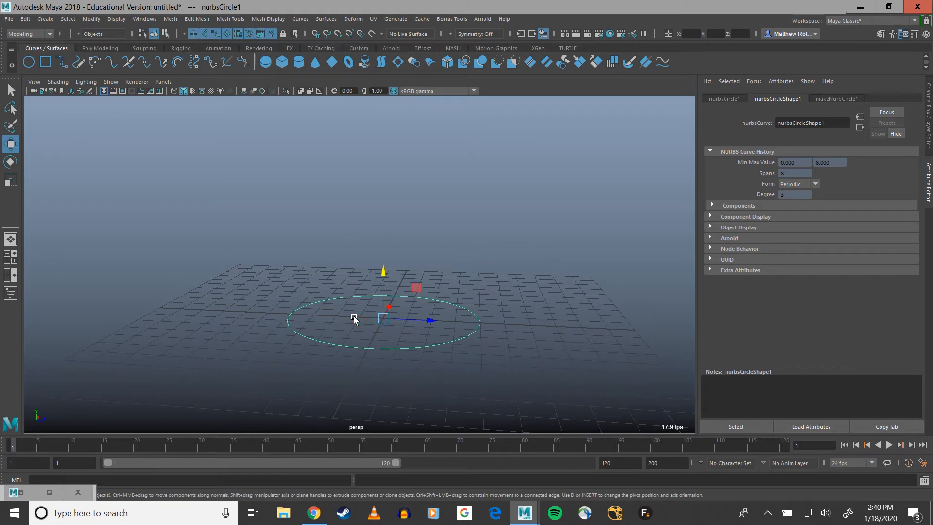
Duplicate the circle and scale the copy down uniformly into a smaller concentric inner circle
key("ctrl+d")
key("r")
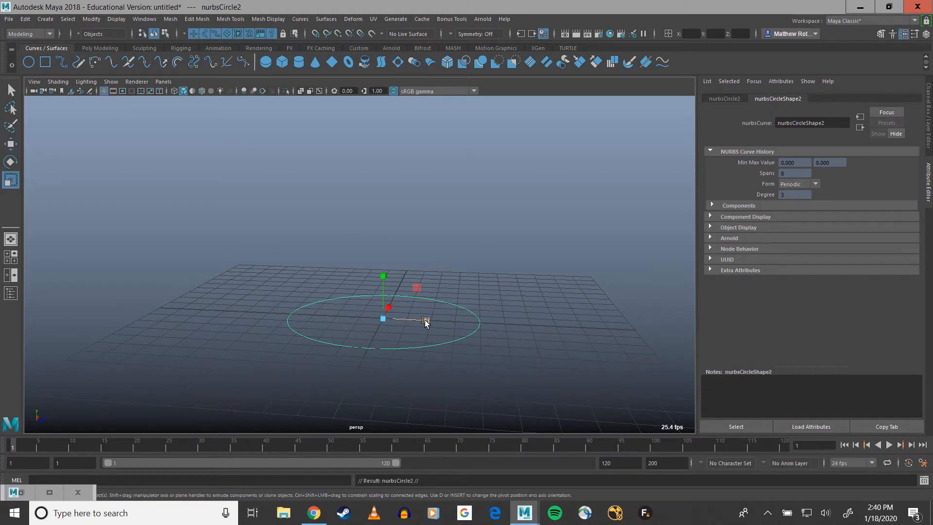
left_click_drag(427, 320, 458, 265, "alt")
right_click_drag(458, 265, 476, 296, "alt")
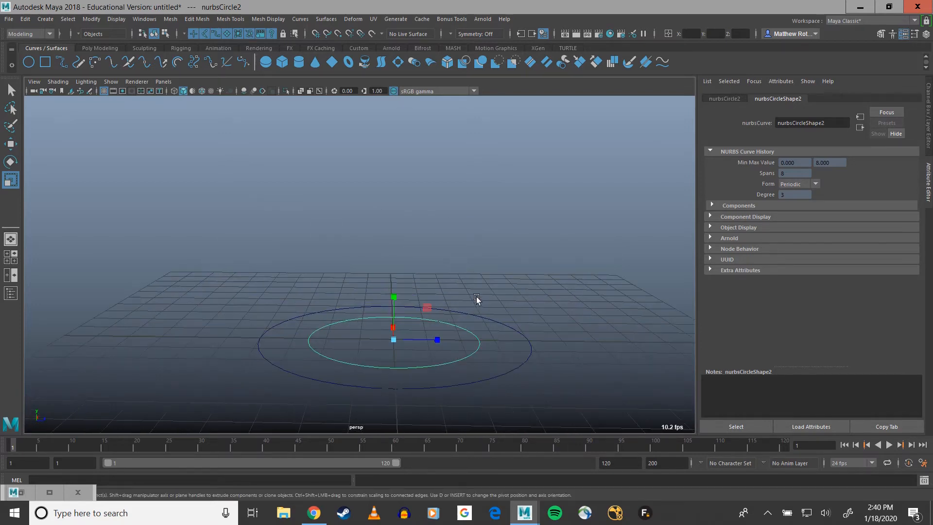
middle_click_drag(476, 296, 462, 259, "alt")
right_click_drag(462, 259, 474, 301, "alt")
Copy both concentric circles with Duplicate Special, using 10 copies and a Y translation of 2
left_click_drag(614, 271, 437, 370)
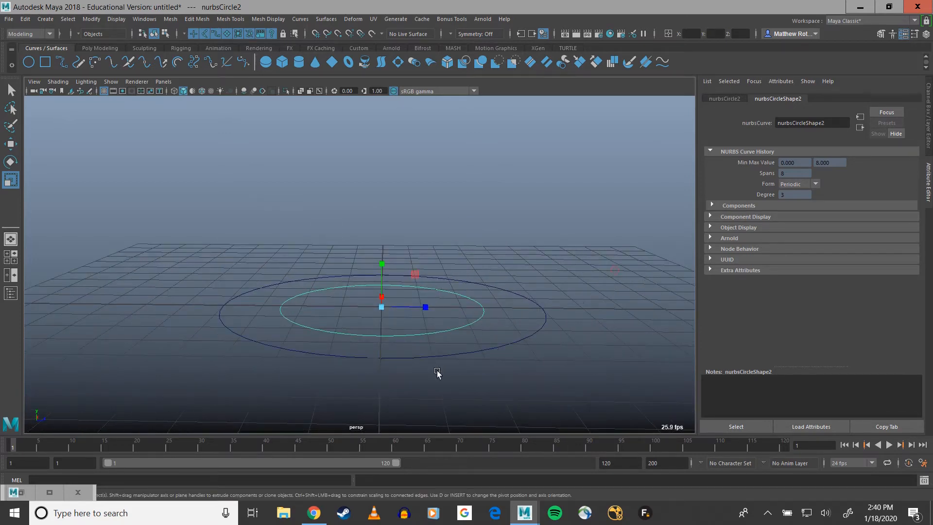
left_click_drag(465, 342, 466, 326, "alt")
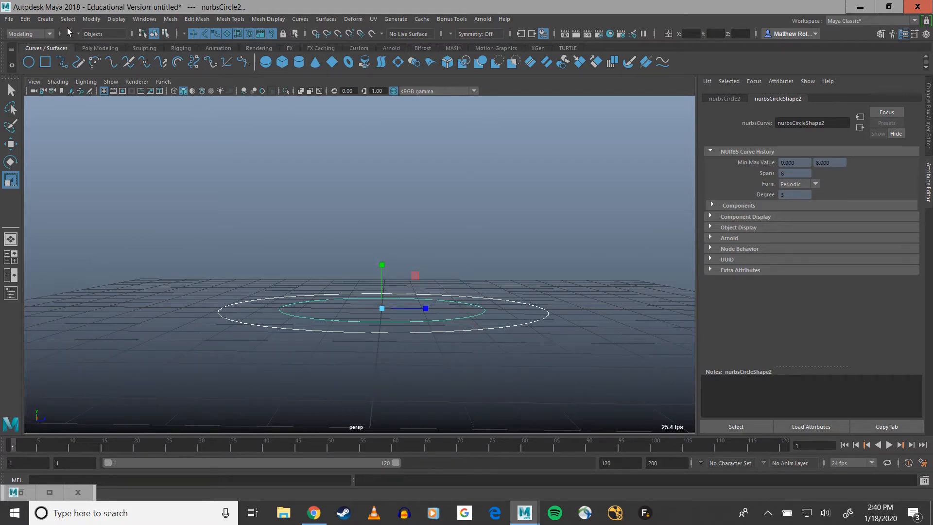
left_click(90, 20)
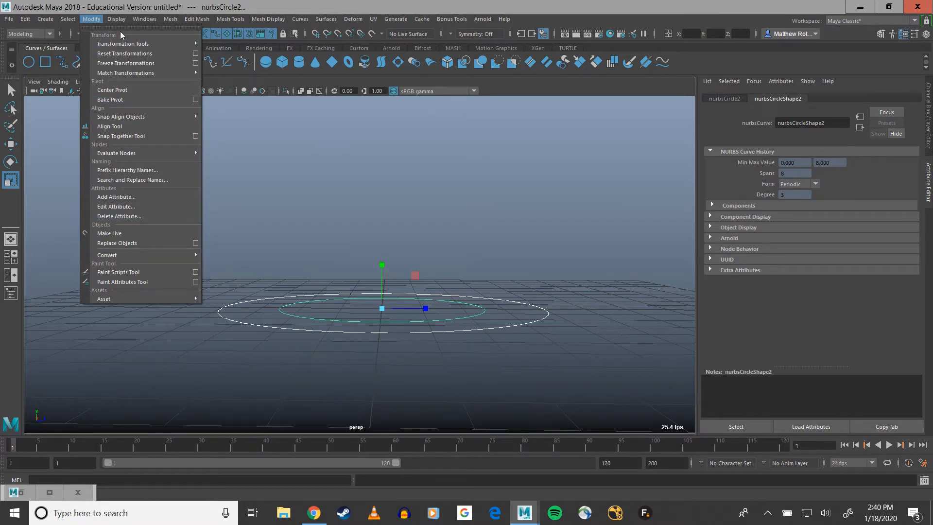
left_click(90, 17)
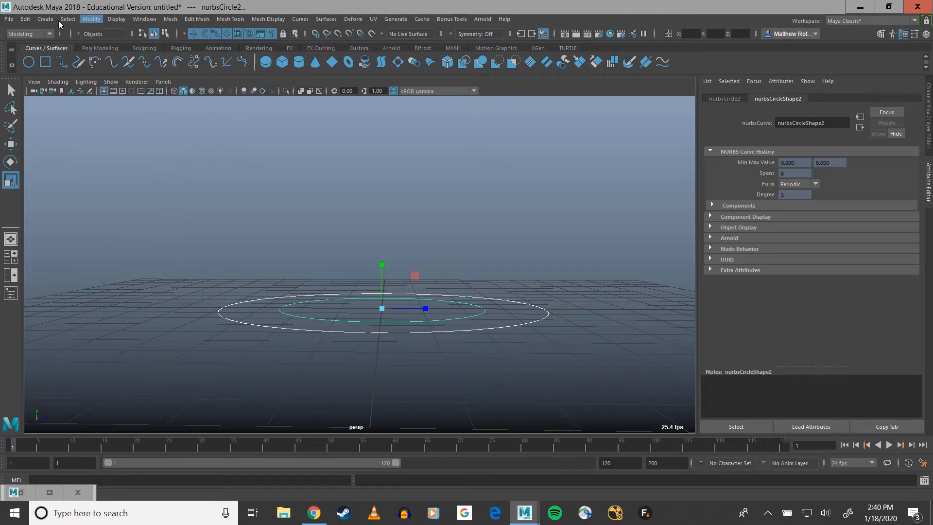
left_click(25, 19)
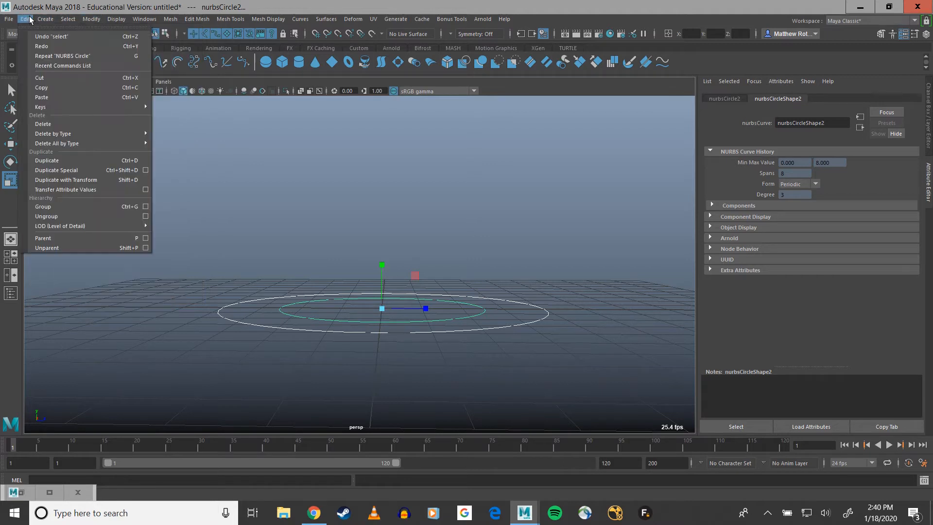
left_click(145, 170)
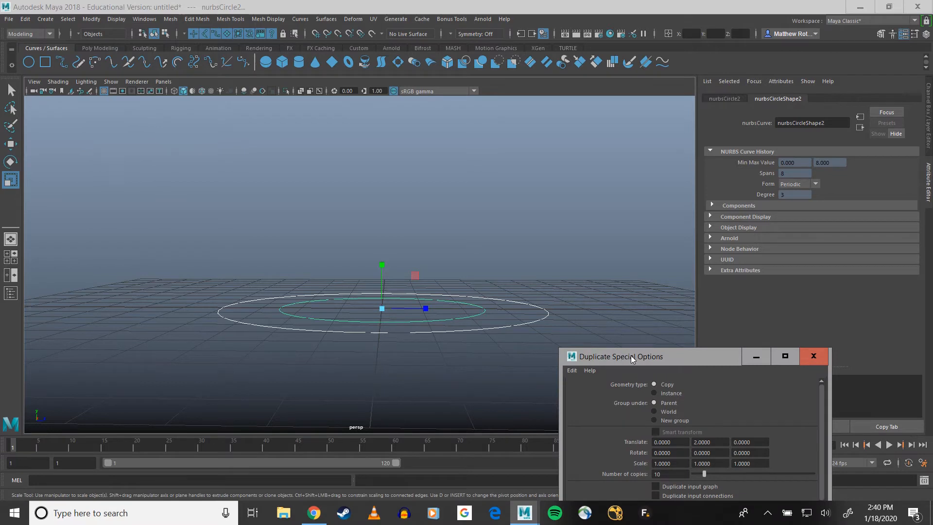
left_click_drag(637, 358, 615, 105)
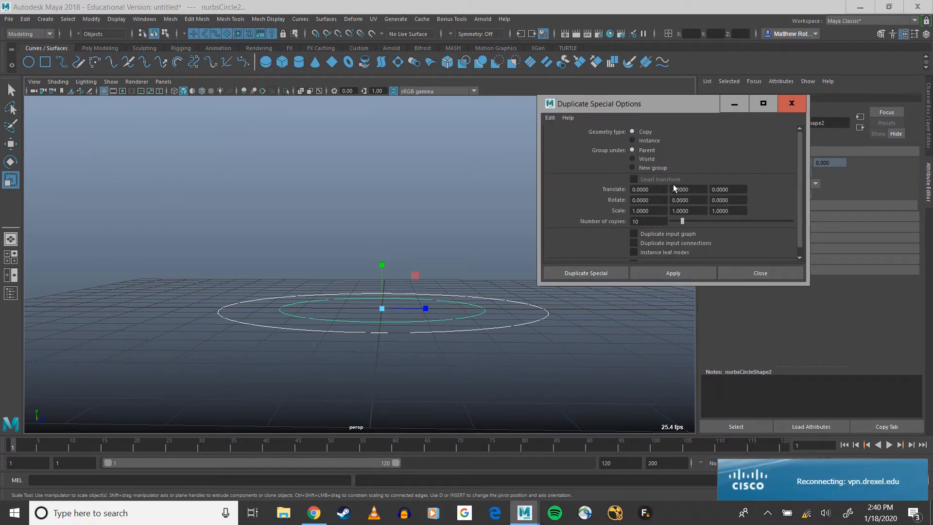
double_click(693, 188)
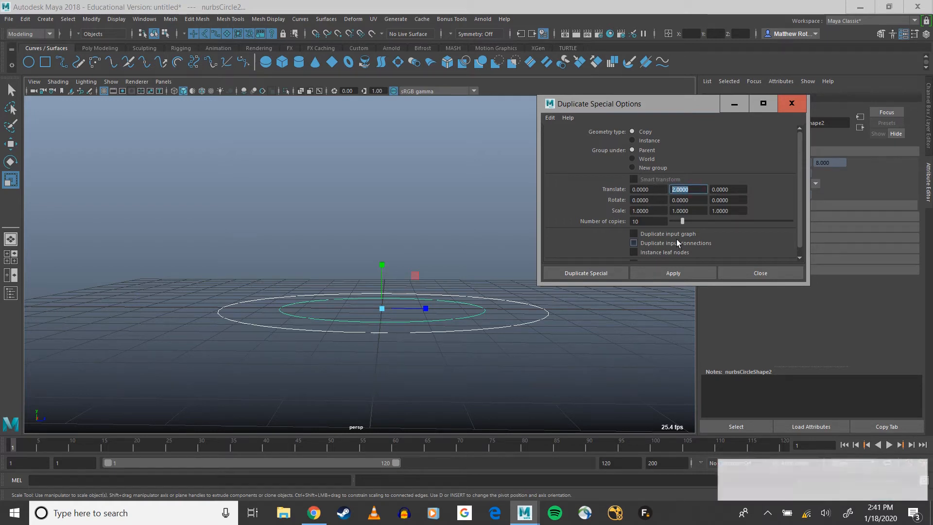
left_click(600, 267)
Select the lowest pair of circles in loft order, the outer circle first and the inner one second
scroll(524, 207, "down", 3)
scroll(524, 203, "down", 5)
middle_click_drag(472, 203, 453, 279, "alt")
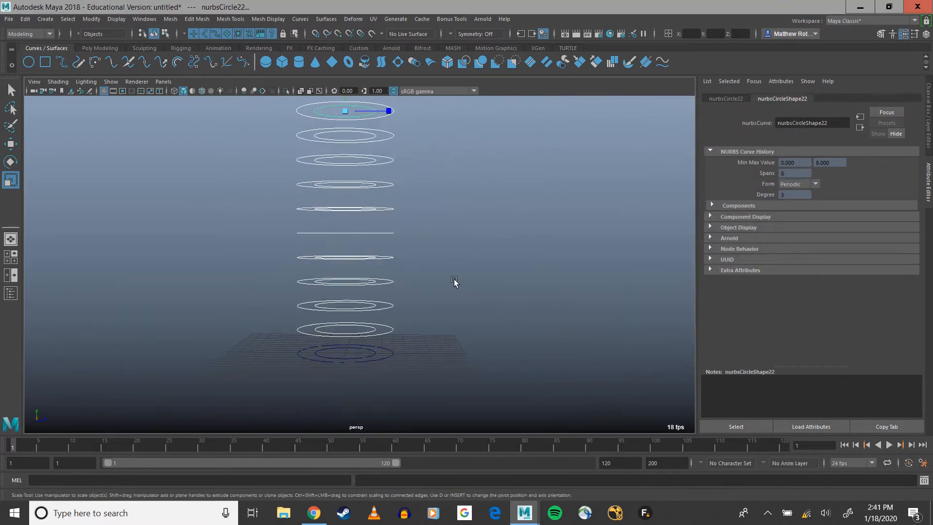
scroll(454, 279, "down", 2)
left_click_drag(425, 243, 394, 283, "alt")
scroll(414, 297, "up", 3)
left_click(394, 397)
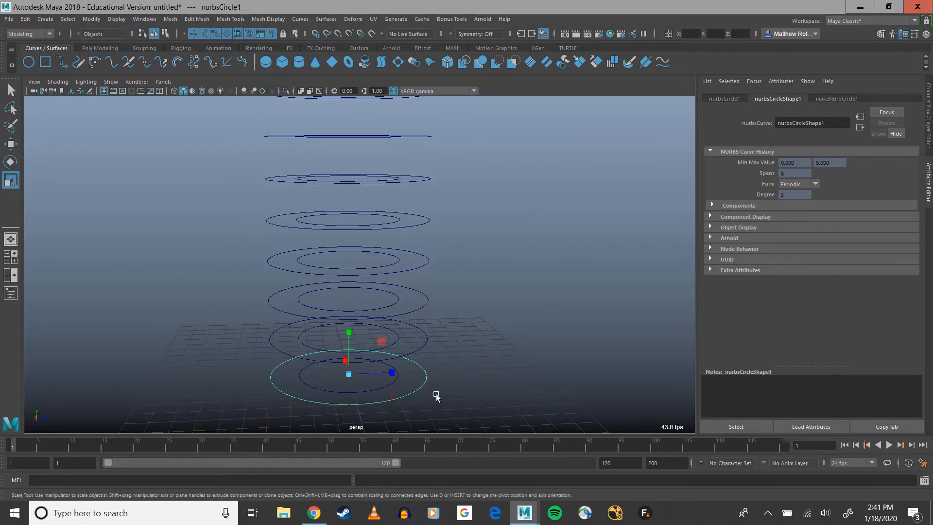
left_click_drag(436, 392, 488, 292, "alt")
key("q")
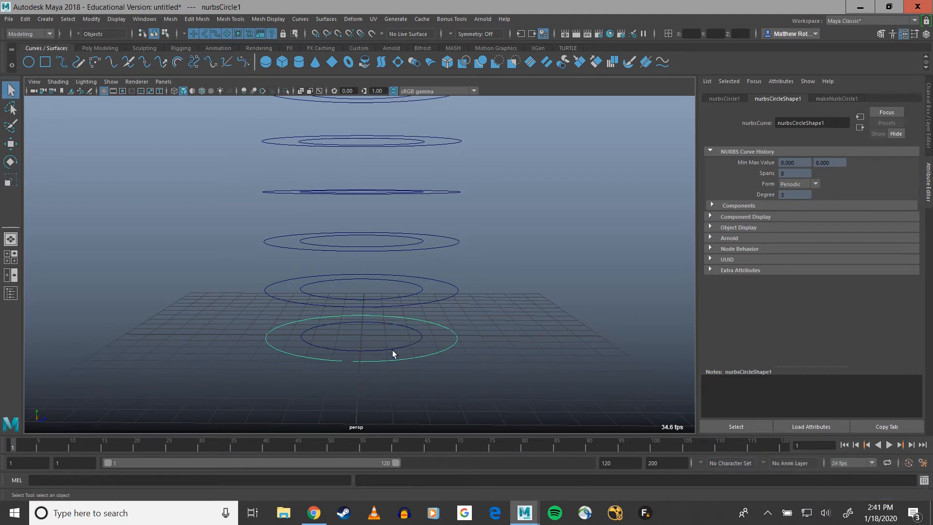
left_click(392, 350, "shift")
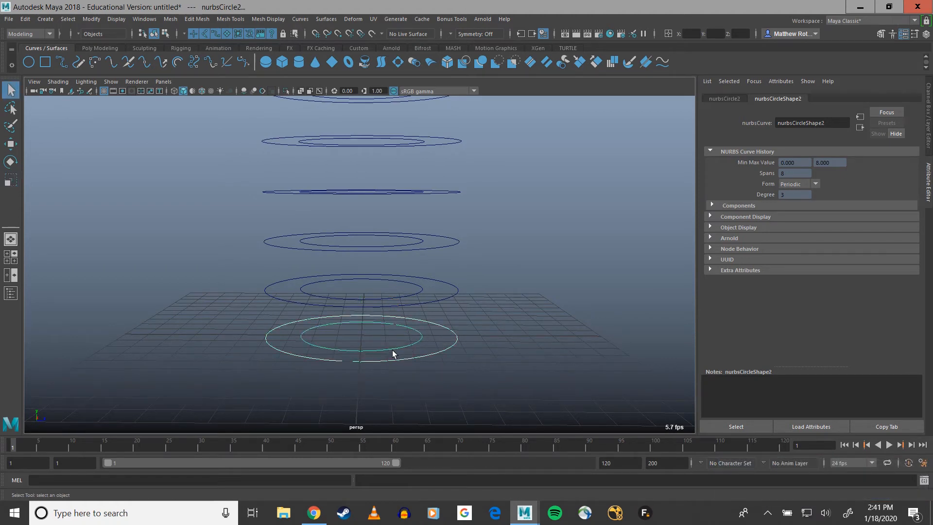
Add the second level's inner and outer circles and the third level's outer and inner circles to the selection, in that order
left_click(402, 298, "shift")
left_click(419, 303, "shift")
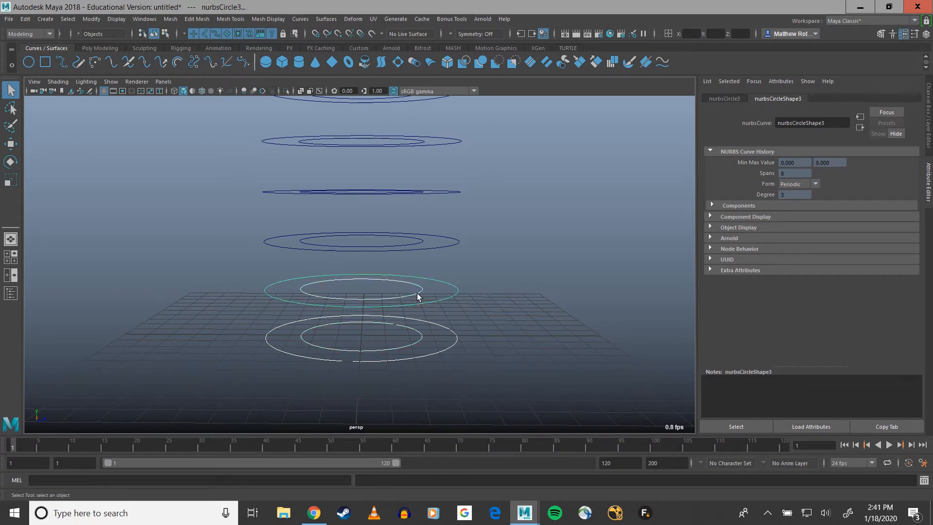
left_click(421, 249, "shift")
left_click(418, 243, "shift")
Extend the selection with the fourth level's inner and outer circles and the fifth level's outer and inner circles, in that order
middle_click_drag(423, 214, 417, 290, "alt")
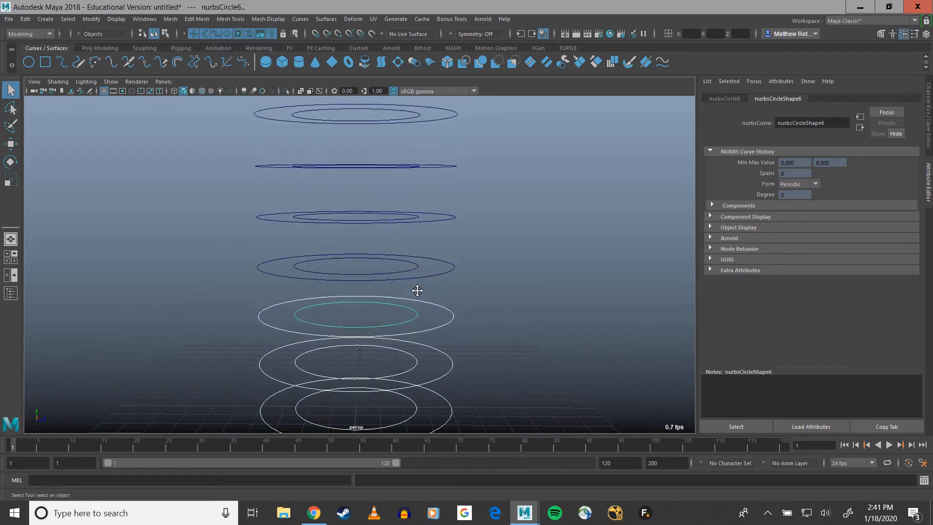
left_click(416, 267, "shift")
left_click(425, 274, "shift")
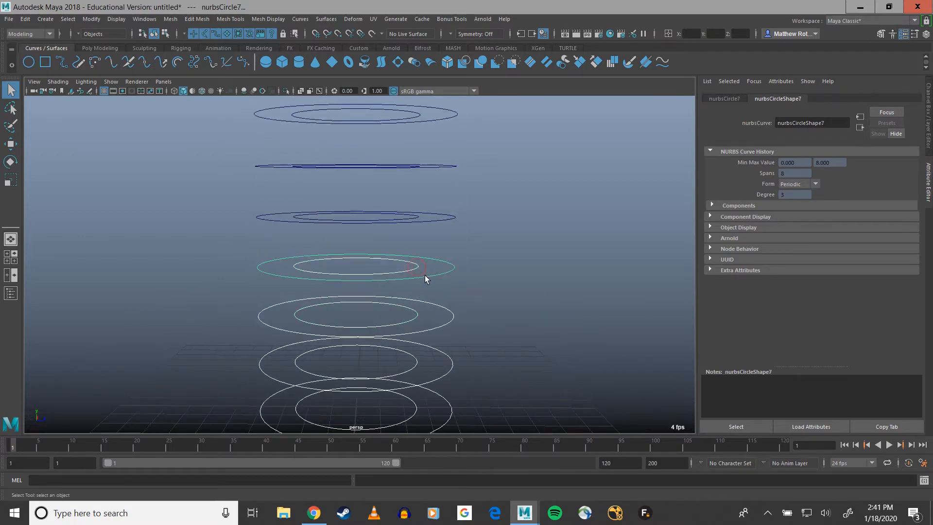
left_click(433, 220, "shift")
left_click(414, 215, "shift")
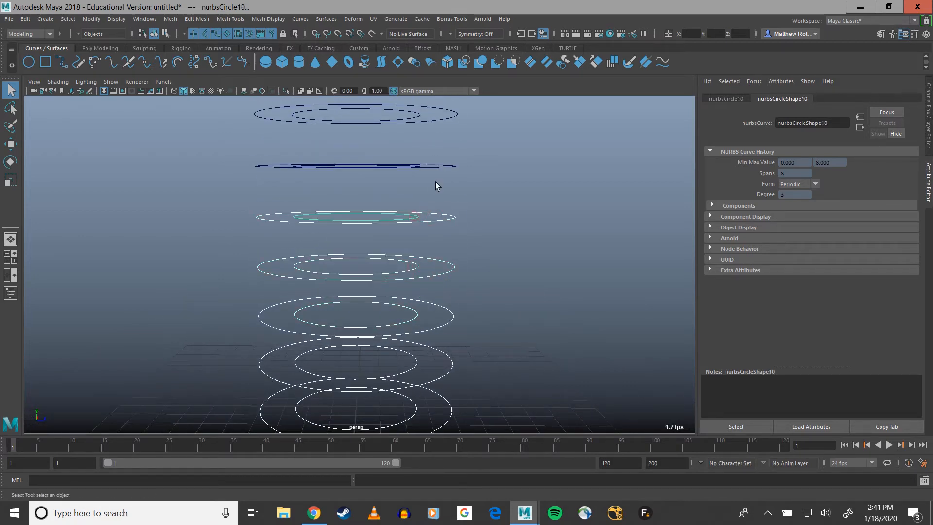
Extend the selection with the sixth level's inner and outer circles and the seventh level's outer and inner circles, in that order
middle_click_drag(436, 182, 444, 255, "alt")
left_click_drag(444, 241, 445, 245, "alt")
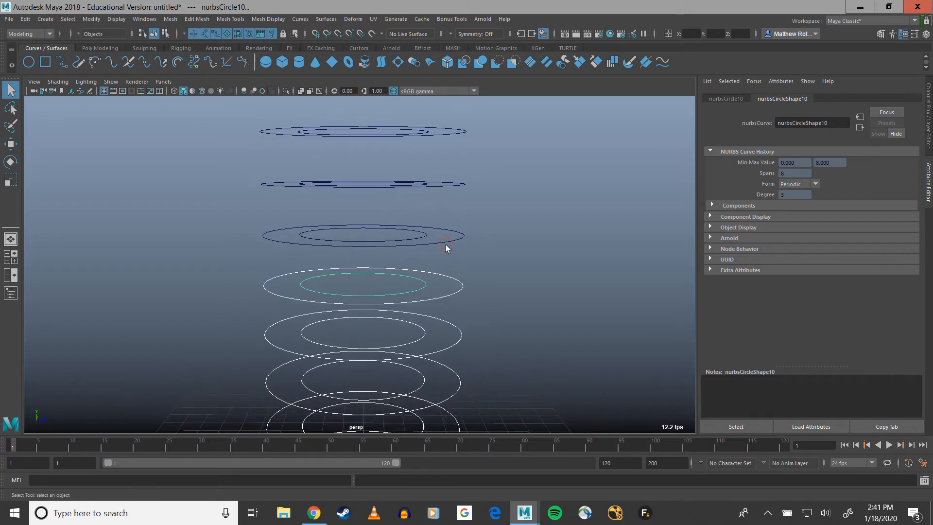
left_click(425, 238, "shift")
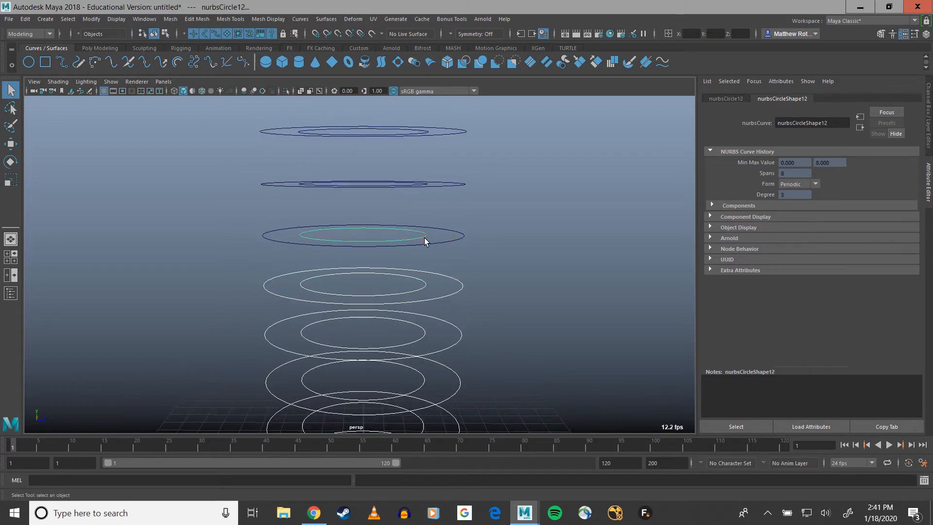
left_click(461, 232, "shift")
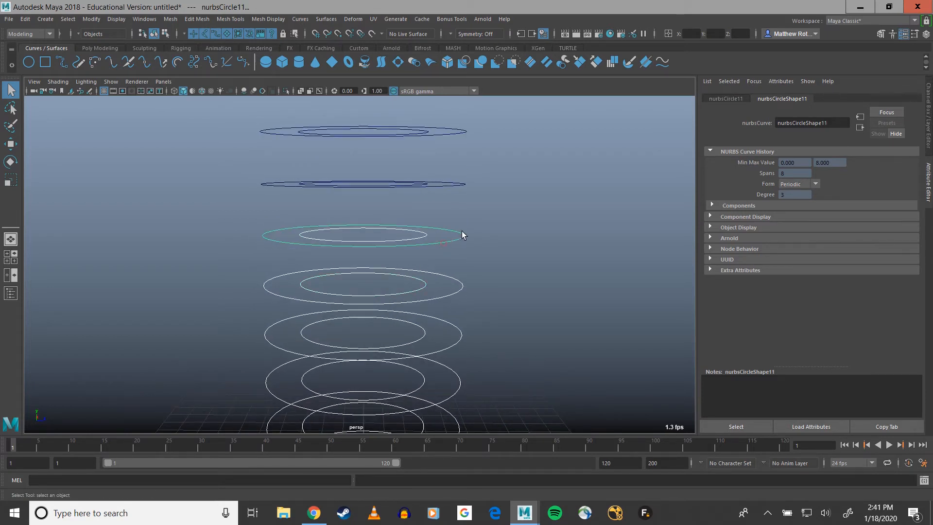
left_click(461, 184, "shift")
left_click_drag(461, 181, 461, 198, "alt")
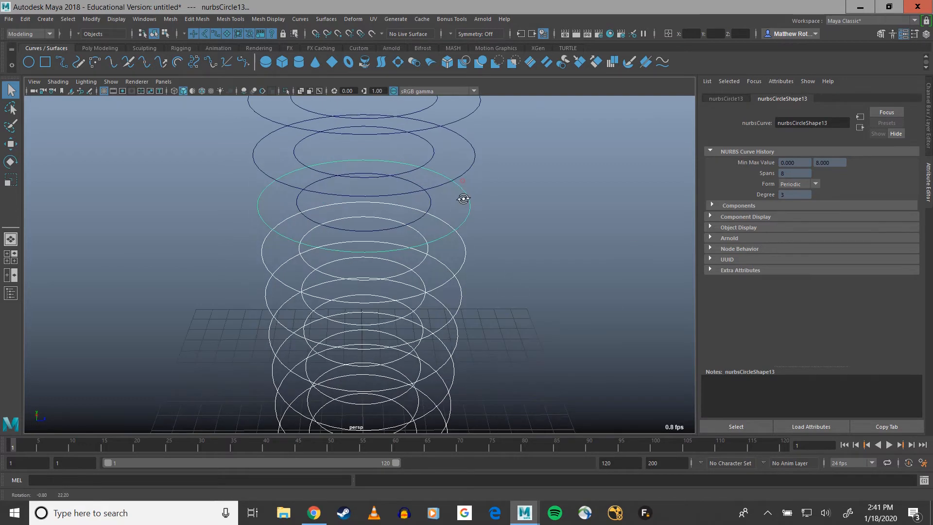
left_click(418, 220, "shift")
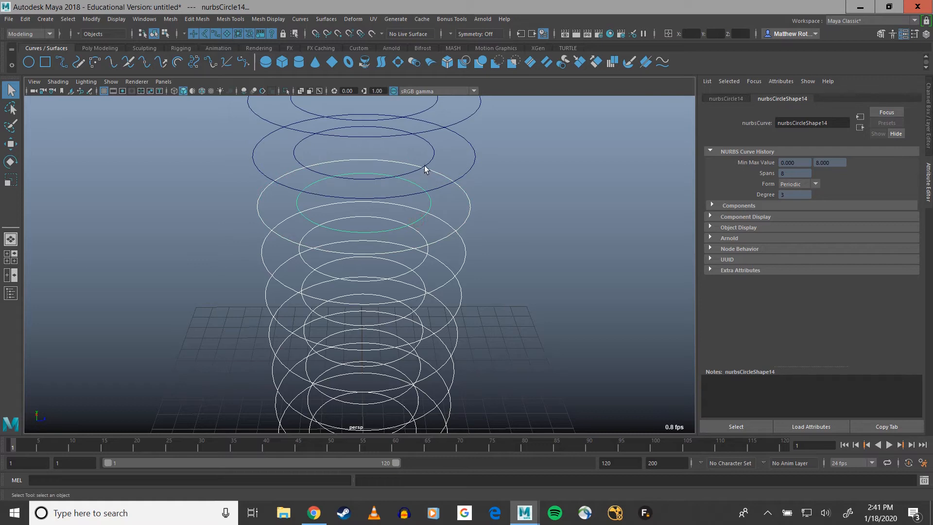
Extend the selection with the eighth level's inner and outer circles and the ninth level's outer and inner circles, in that order
left_click(424, 166, "shift")
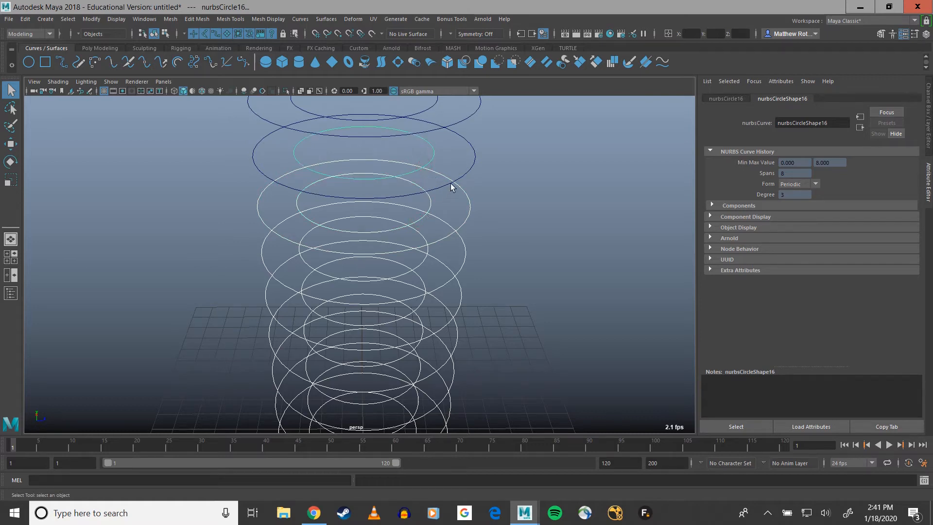
left_click(467, 172)
left_click_drag(470, 164, 489, 185, "alt")
left_click(478, 243)
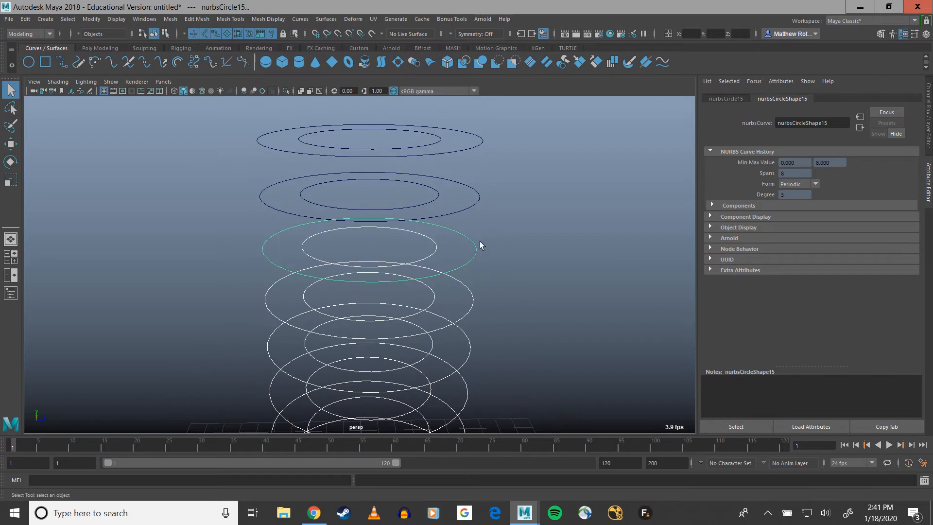
left_click(462, 209, "shift")
left_click(429, 202, "shift")
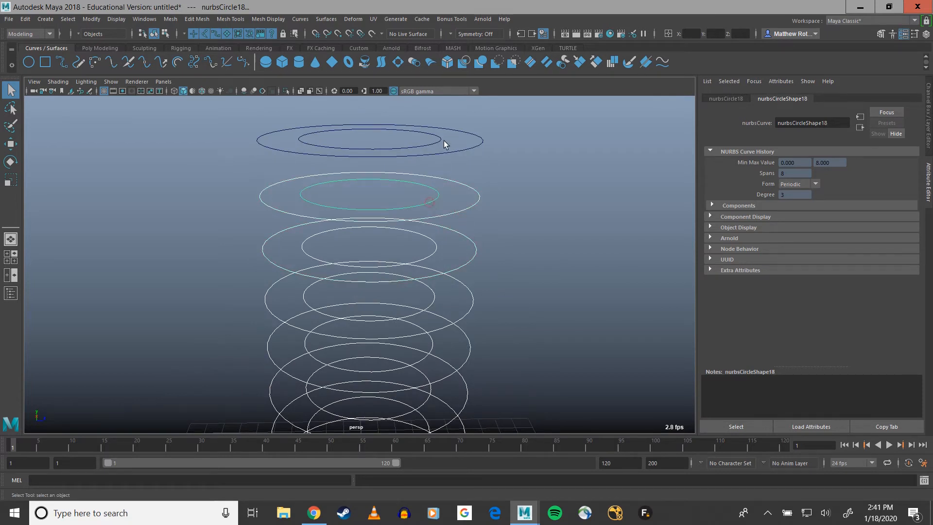
Complete the selection with the tenth level's inner and outer circles and the topmost level's outer and inner circles, in that order
left_click(436, 142, "shift")
left_click(445, 153, "shift")
scroll(466, 170, "down", 5)
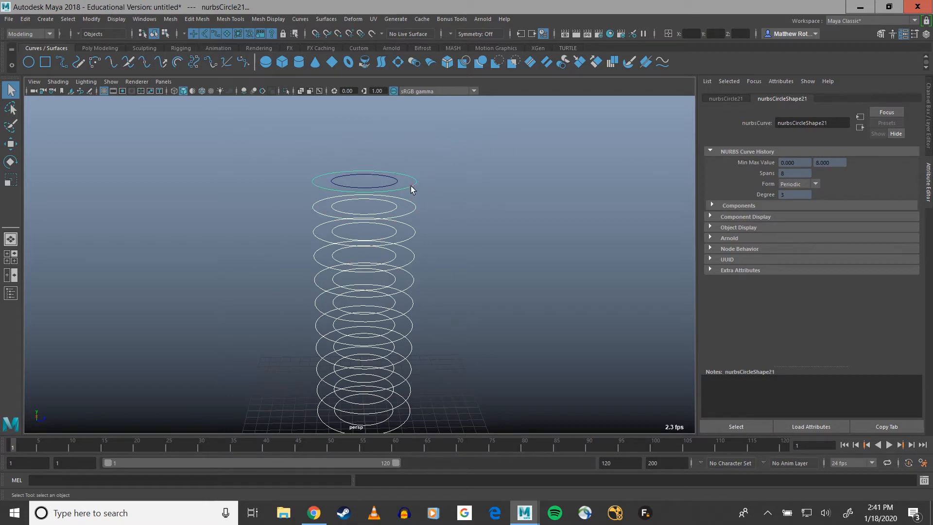
left_click(394, 184, "shift")
scroll(403, 246, "down", 3)
left_click_drag(403, 243, 406, 241, "alt")
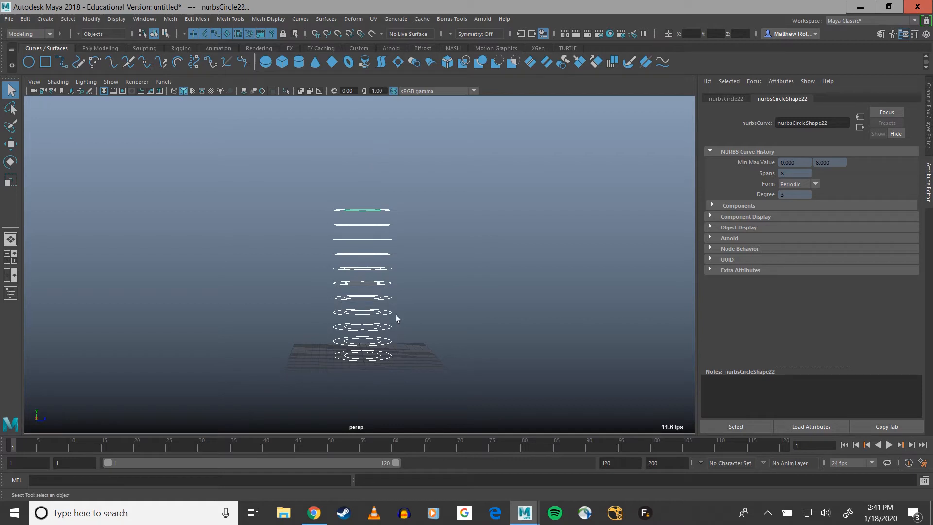
scroll(395, 316, "up", 3)
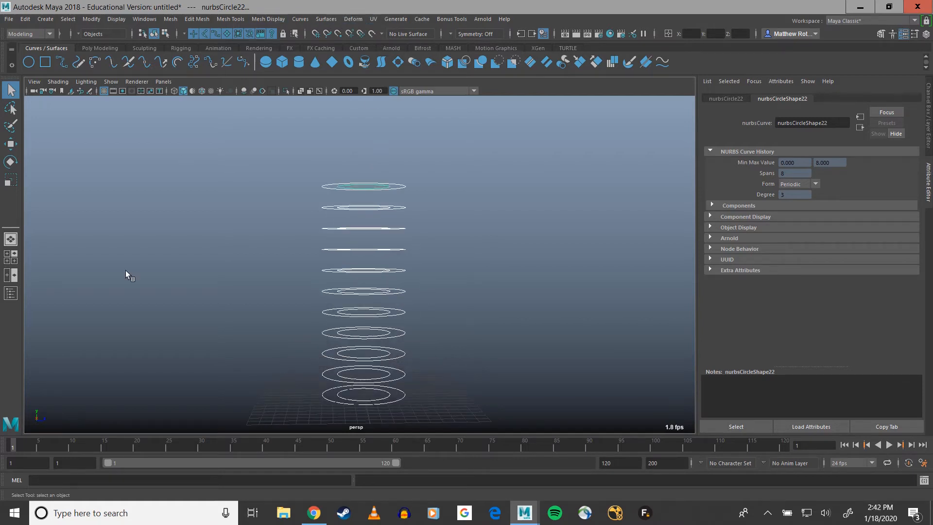
Open the Loft options for the selected circles and set the surface degree to Linear
left_click(335, 20)
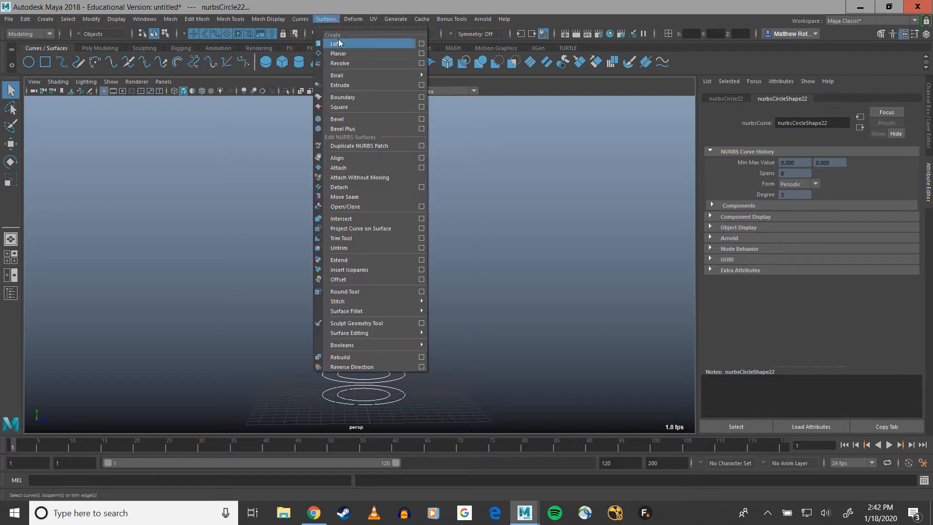
left_click(420, 43)
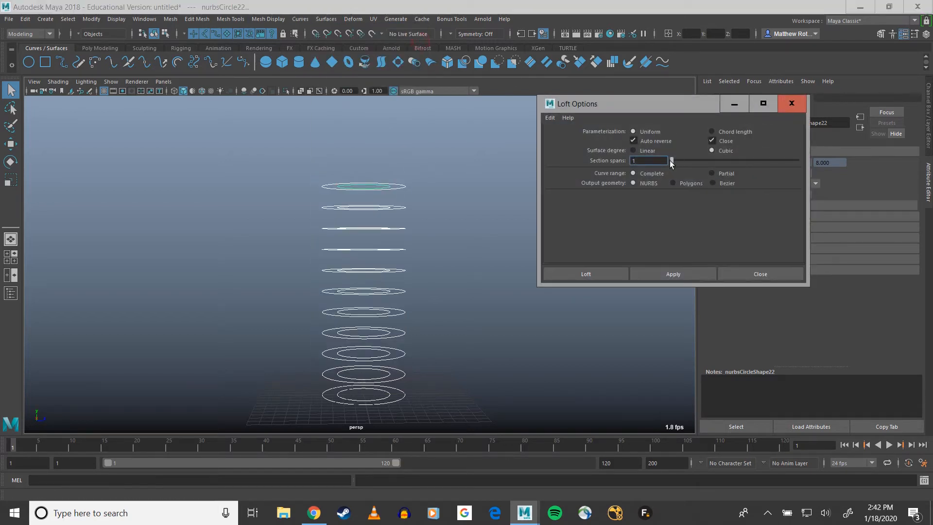
left_click(632, 151)
scroll(389, 272, "up", 3)
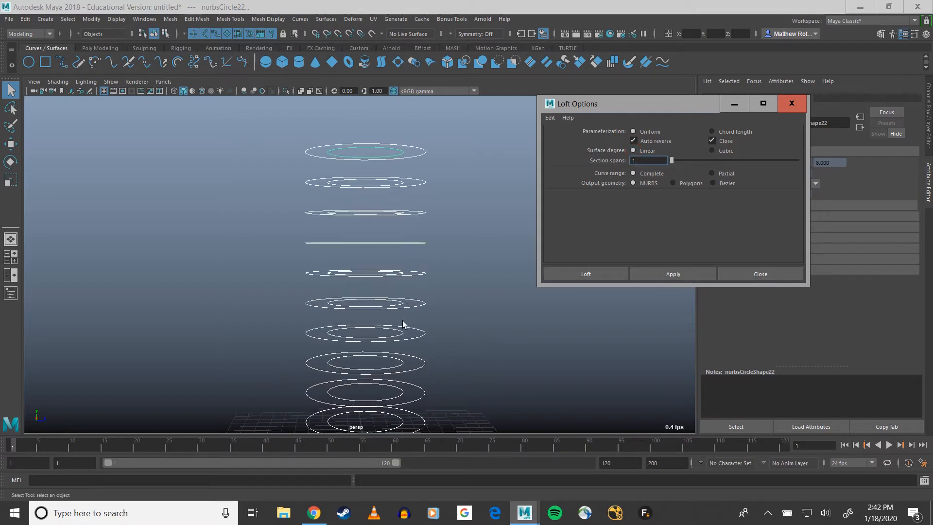
middle_click_drag(399, 316, 390, 272, "alt")
scroll(392, 271, "down", 3)
left_click_drag(398, 270, 400, 278, "alt")
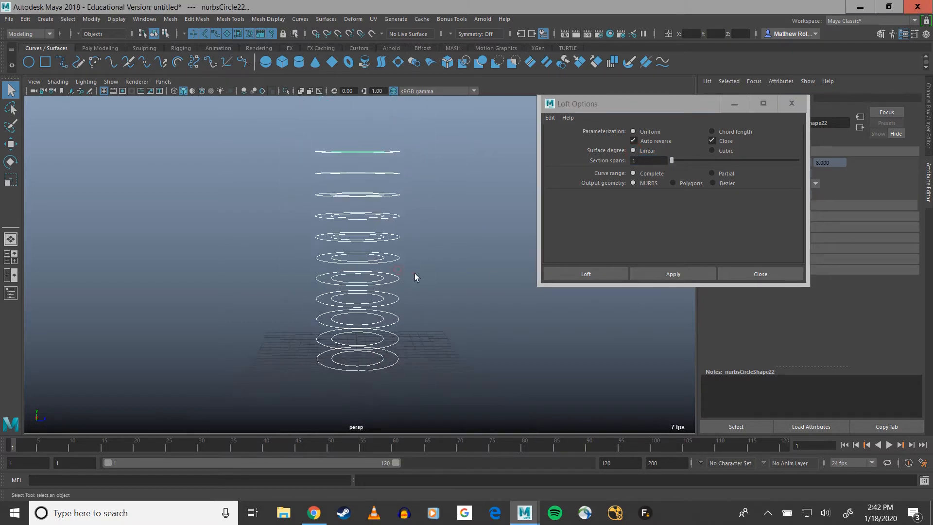
Try lofting the selected circles as a linear surface with Close enabled
left_click(663, 274)
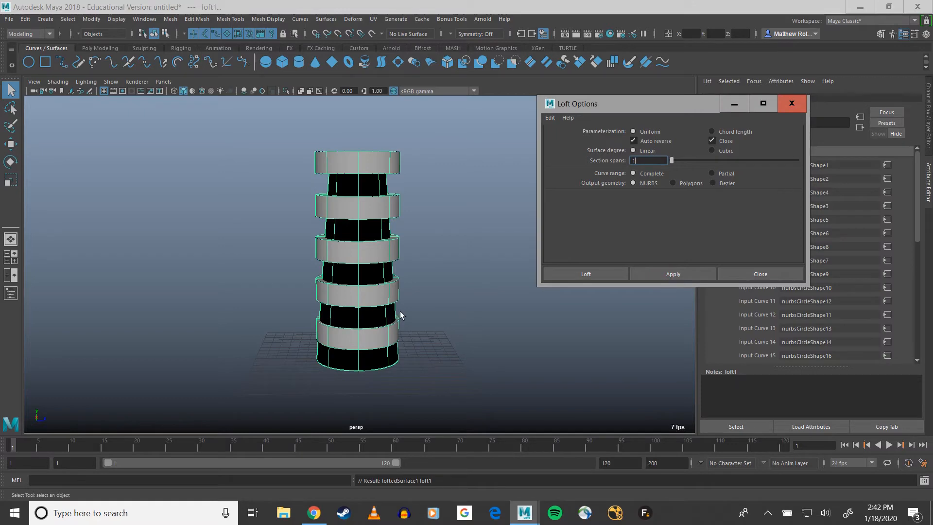
mouse_move(399, 315)
left_mouse_down("alt")
mouse_move(402, 349)
mouse_move(400, 331)
left_mouse_up("alt")
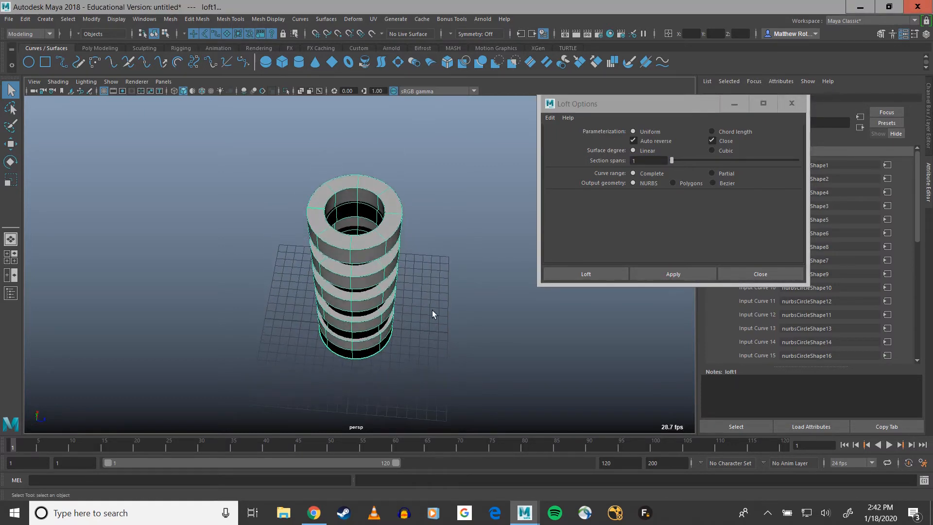
key("ctrl+z")
Turn off the Close option and loft the selected circles into a linear NURBS surface
left_click(712, 140)
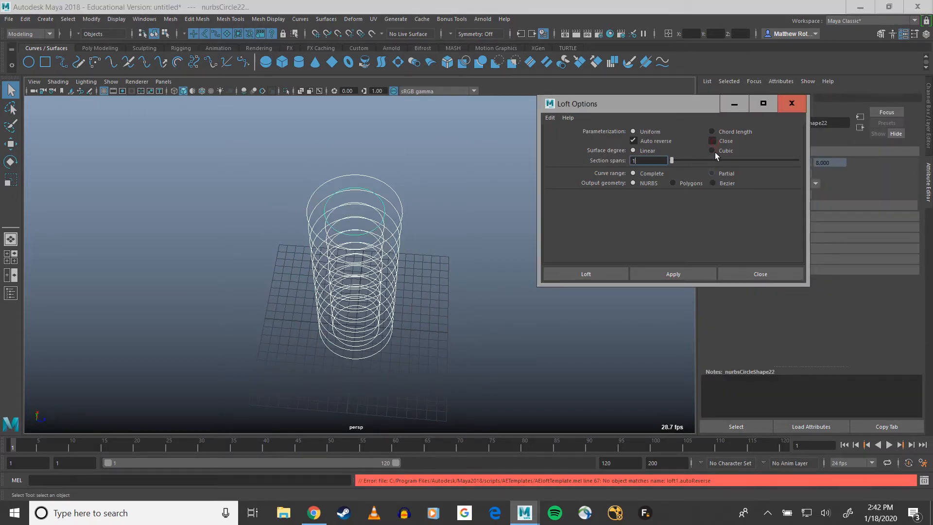
left_click(652, 273)
left_click_drag(354, 323, 337, 277, "alt")
scroll(360, 287, "up", 5)
middle_click_drag(360, 287, 357, 291, "alt")
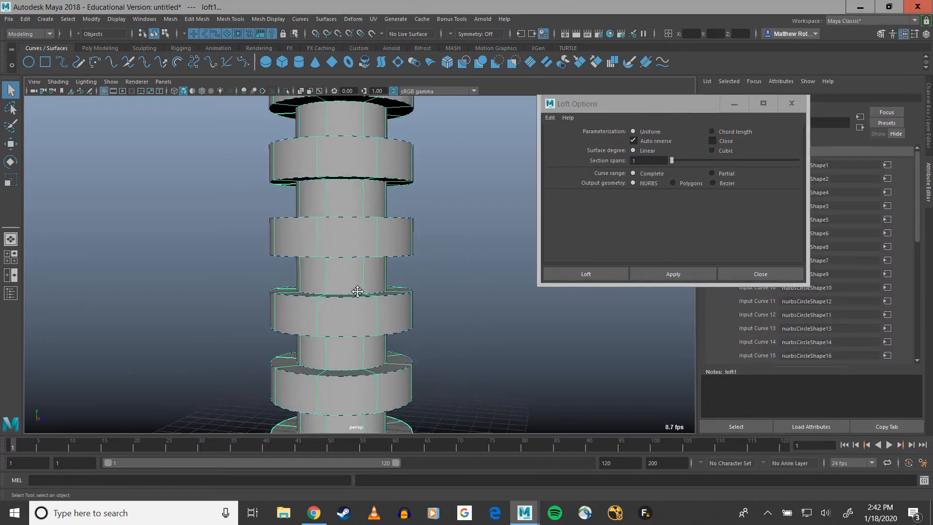
Examine the lofted column's stepped profile, its base ring and its open upper end from several angles
left_click_drag(357, 291, 327, 247, "alt")
left_click_drag(346, 393, 355, 390, "alt")
scroll(352, 390, "up", 4)
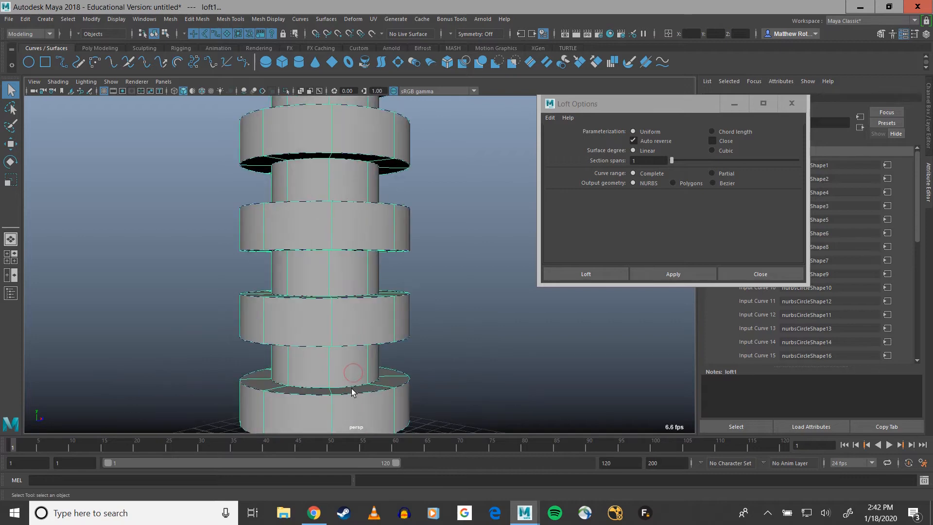
middle_click_drag(352, 392, 353, 278, "alt")
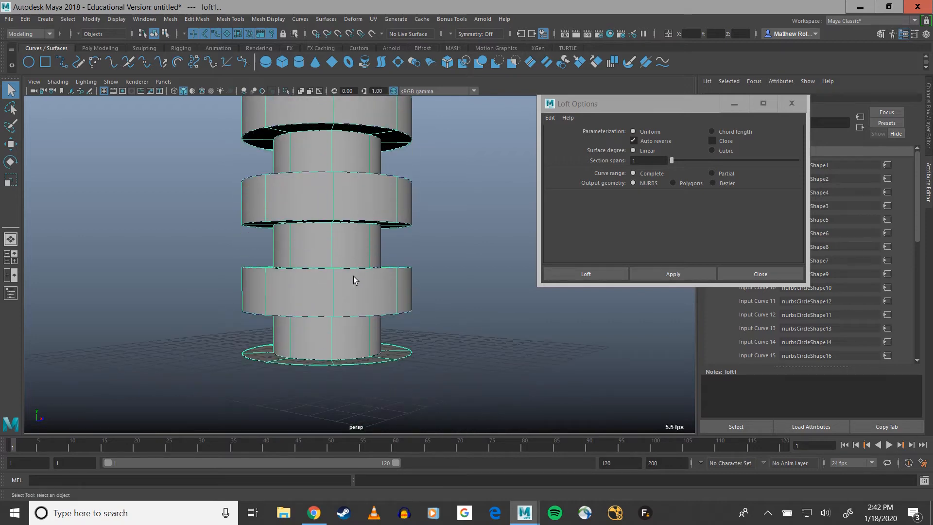
mouse_move(348, 284)
left_mouse_down("alt")
mouse_move(348, 296)
mouse_move(353, 290)
left_mouse_up("alt")
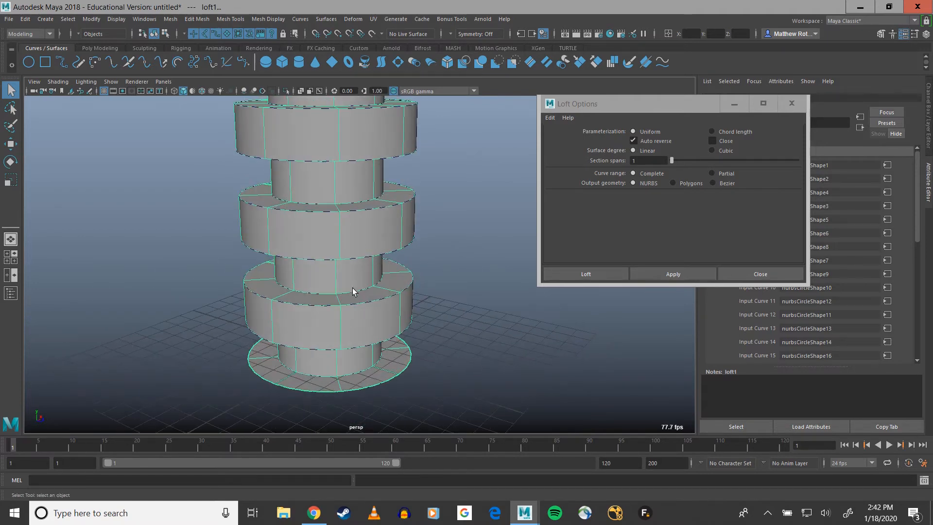
right_click_drag(356, 276, 324, 221, "alt")
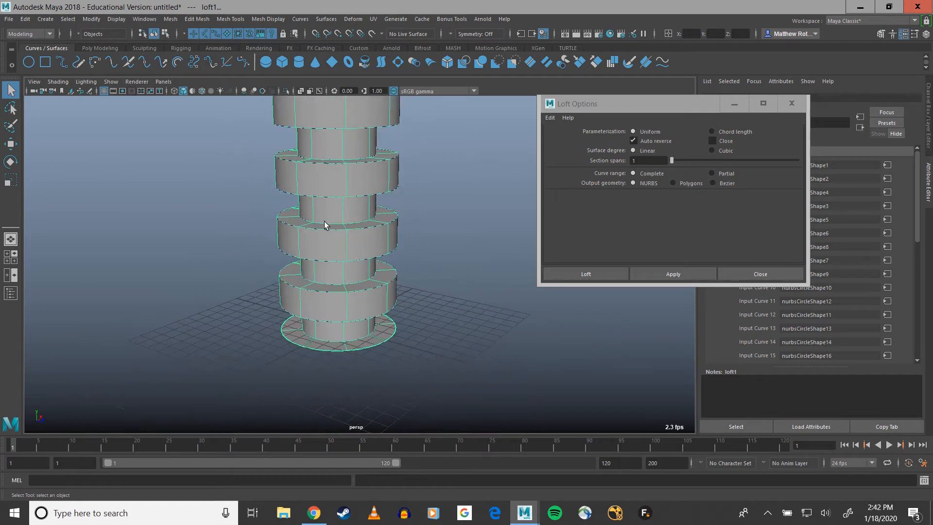
mouse_move(324, 221)
left_mouse_down("alt")
mouse_move(287, 177)
mouse_move(289, 241)
mouse_move(438, 292)
mouse_move(306, 260)
mouse_move(308, 221)
left_mouse_up("alt")
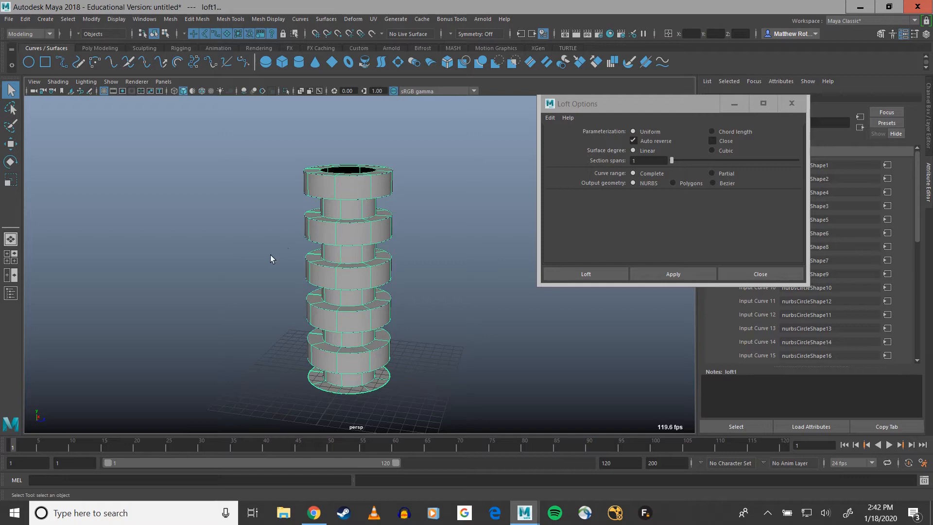
left_click_drag(271, 256, 299, 275, "alt")
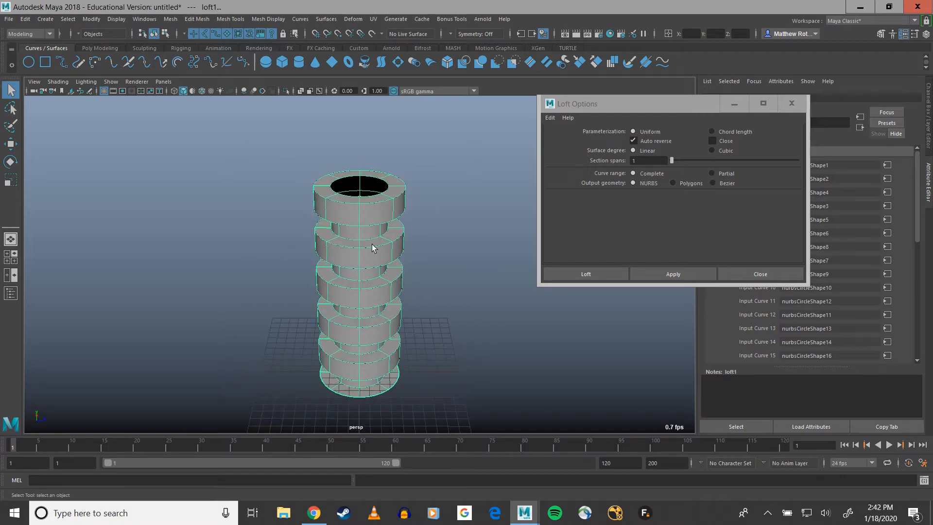
left_click_drag(372, 248, 370, 273, "alt")
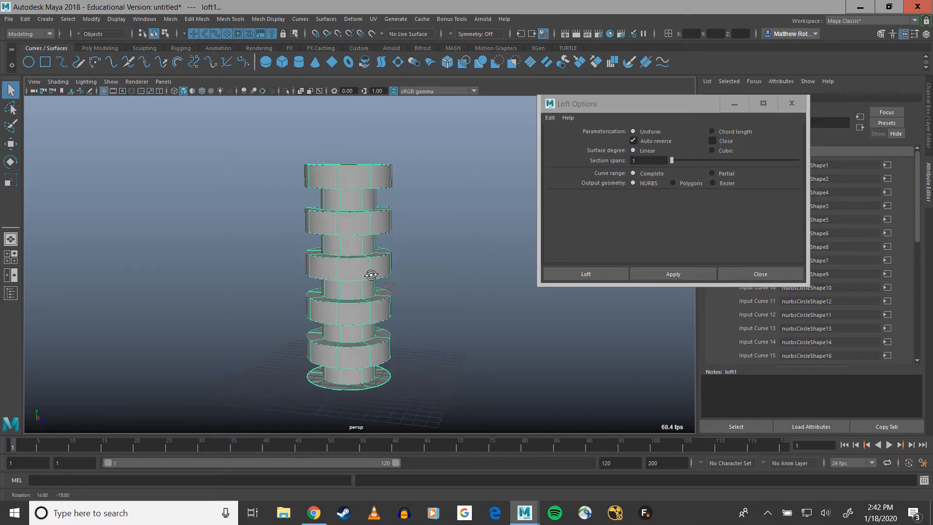
Try deleting the lofted surface so that only its profile circles remain
right_click(389, 220)
left_click(349, 241)
key("Delete")
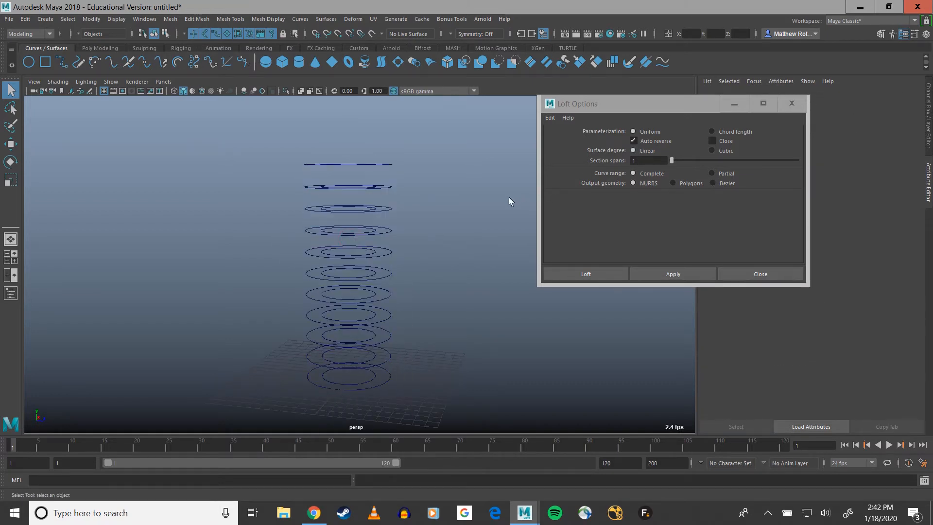
key("ctrl+z")
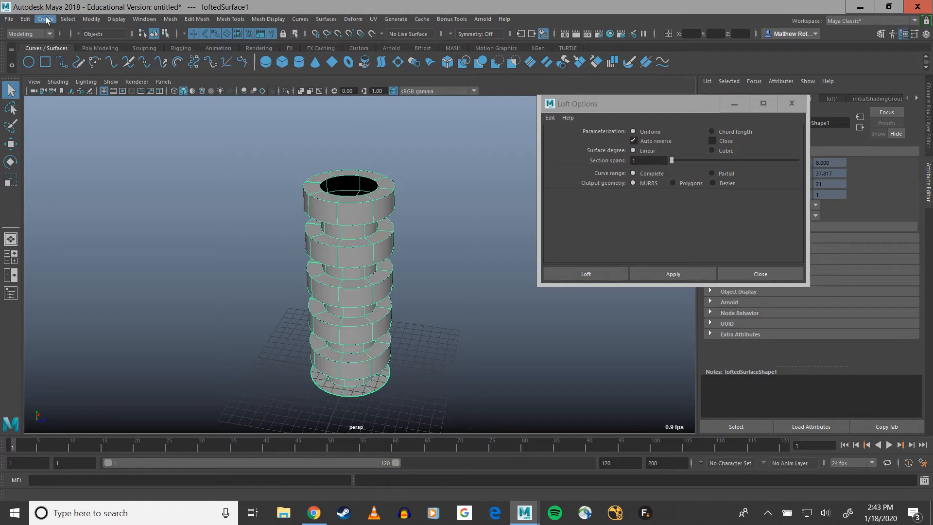
Open the NURBS to Polygons conversion options for the lofted surface and set the tessellation method to General
left_click(83, 19)
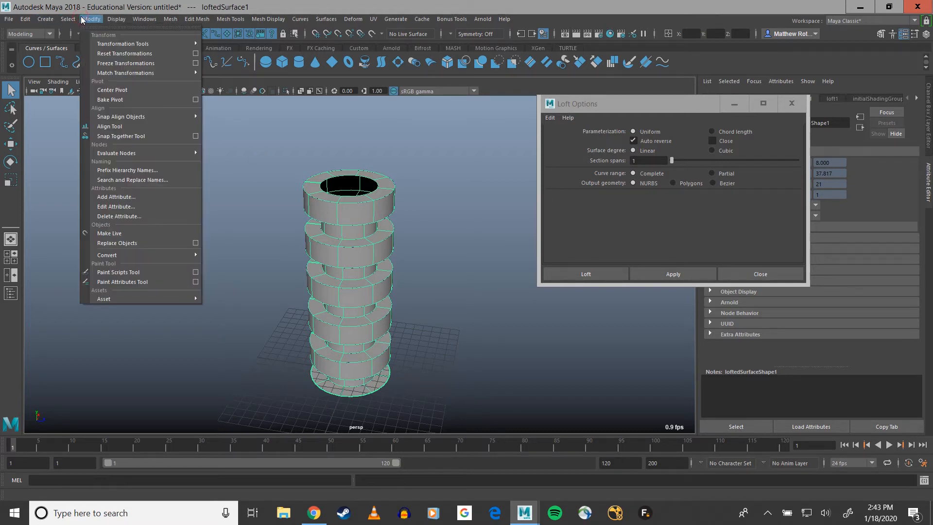
mouse_move(162, 256)
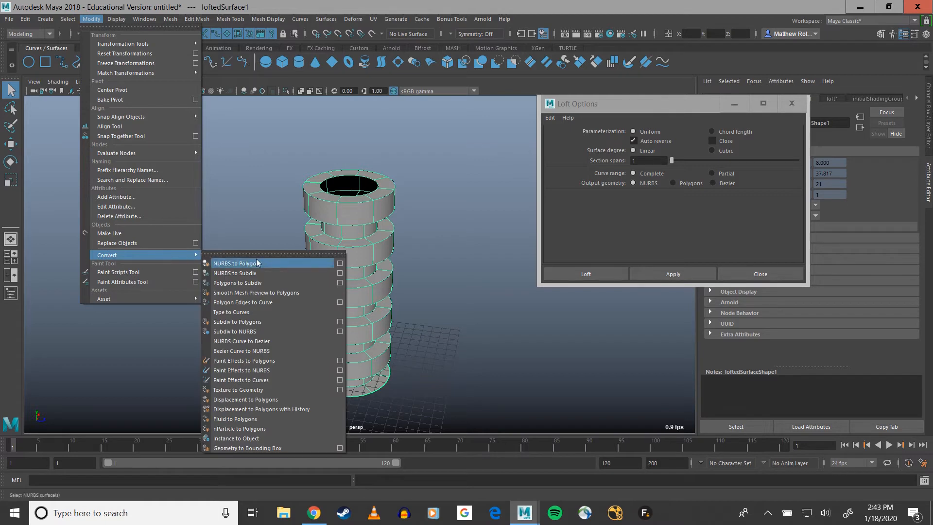
left_click(339, 264)
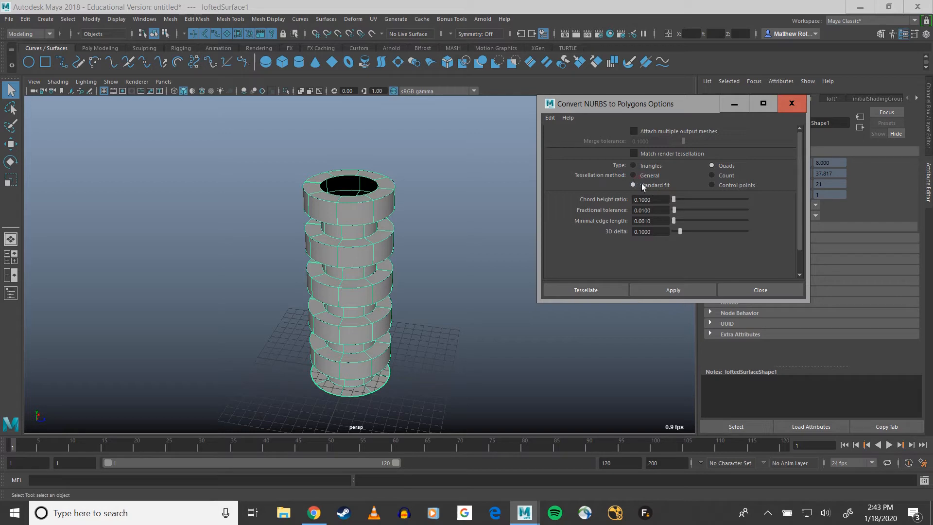
left_click(632, 175)
scroll(598, 224, "down", 1)
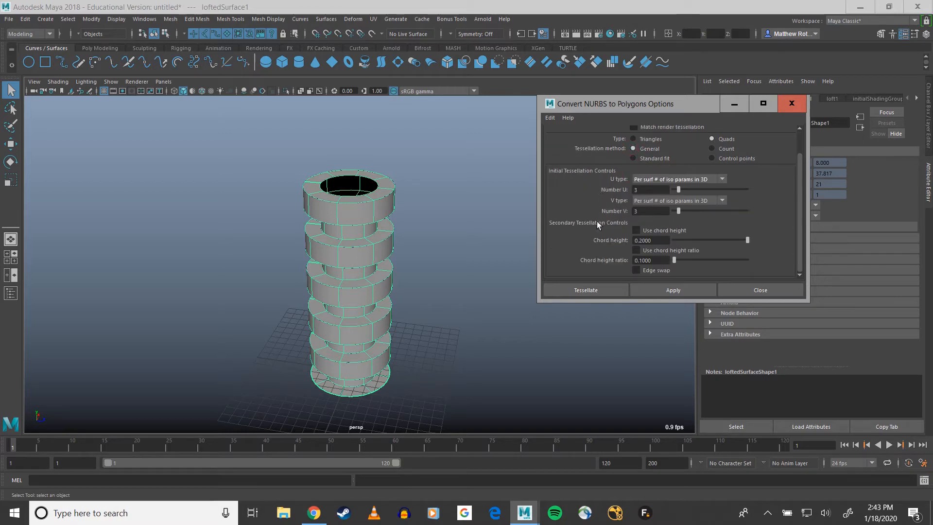
left_click(652, 191)
key("Tab")
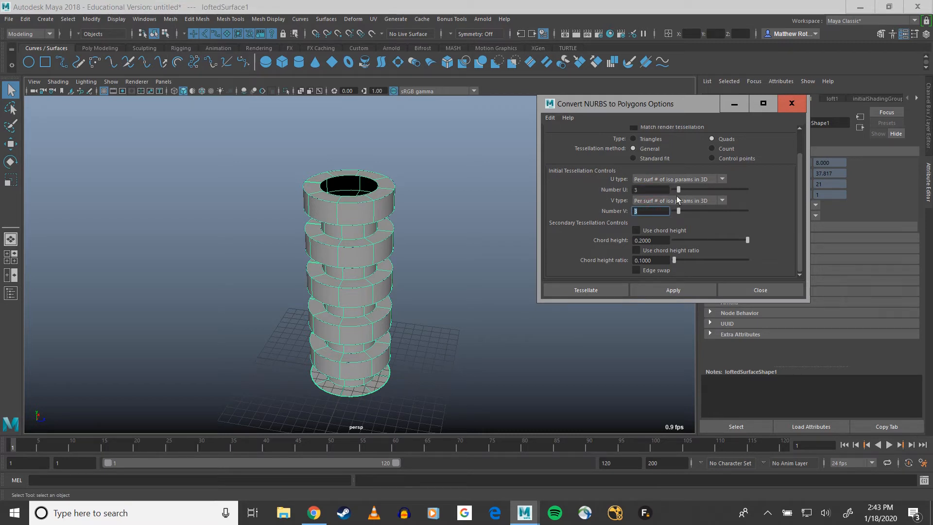
scroll(394, 330, "up", 3)
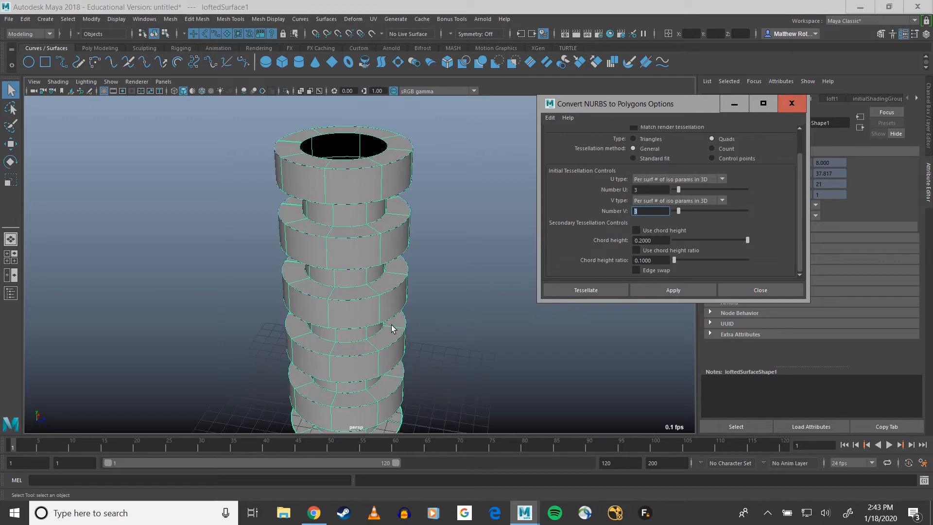
left_click_drag(389, 322, 322, 274, "alt")
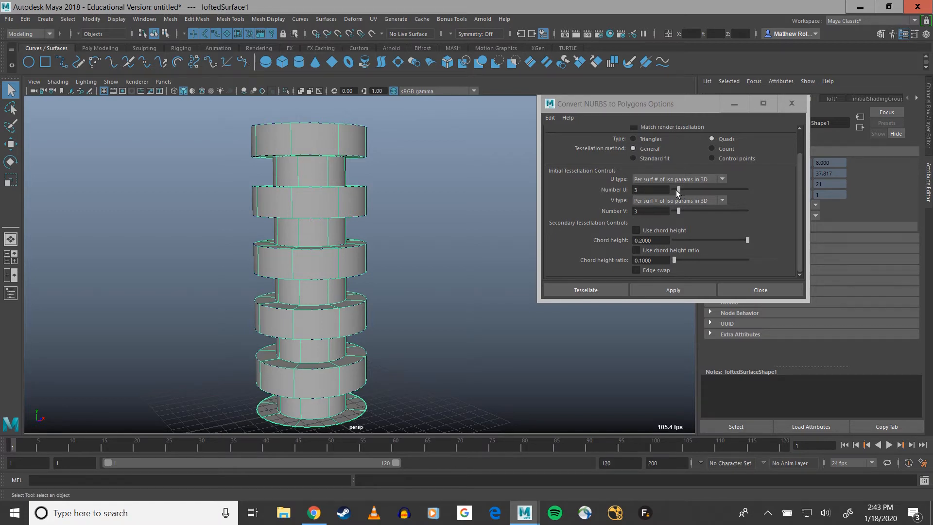
Set Number U to 12 and Number V to 8, and convert the lofted surface to polygons
double_click(651, 182)
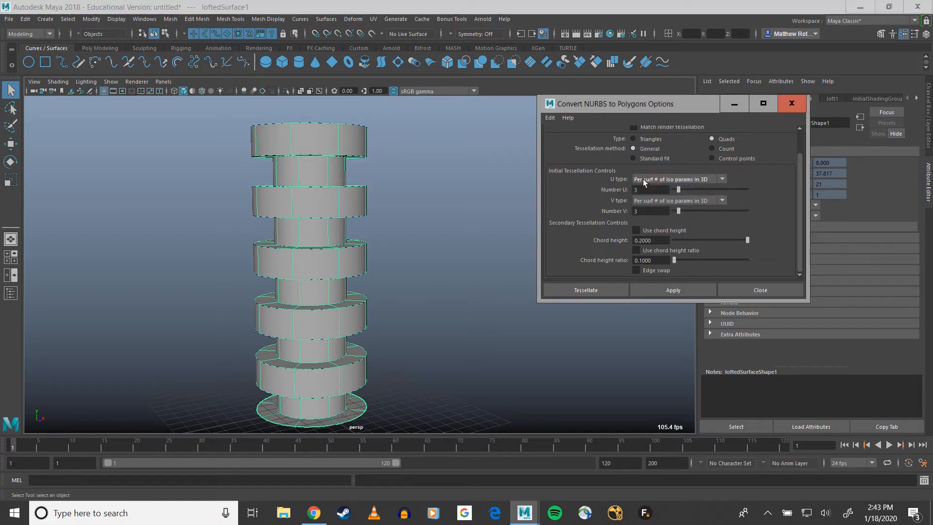
left_click(642, 180)
left_click(593, 176)
left_click_drag(649, 189, 615, 190)
type("12")
key("Tab")
type("8")
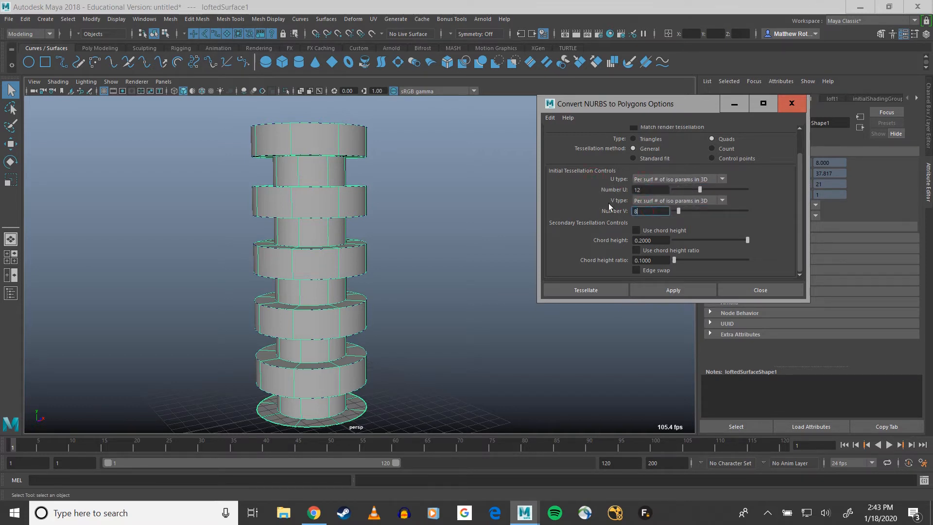
left_click(658, 190)
scroll(442, 249, "down", 2)
left_click_drag(409, 246, 400, 256, "alt")
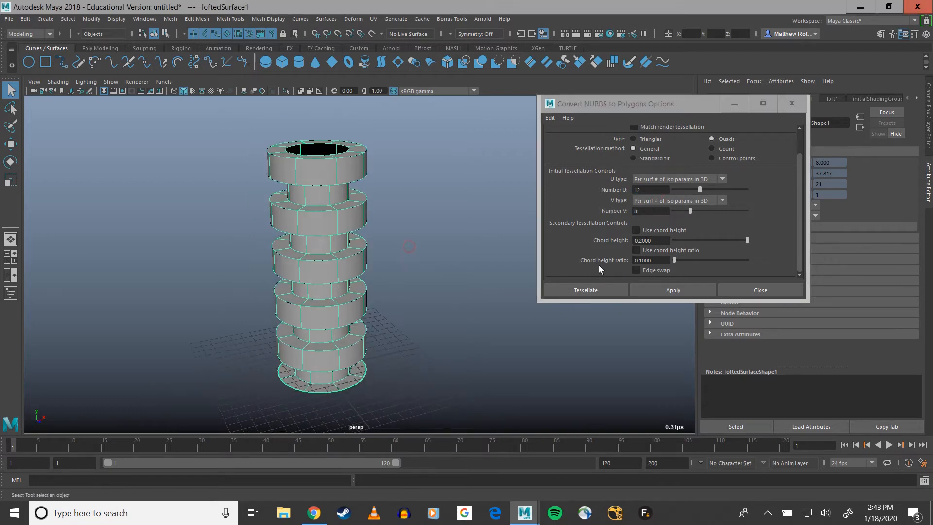
left_click(668, 290)
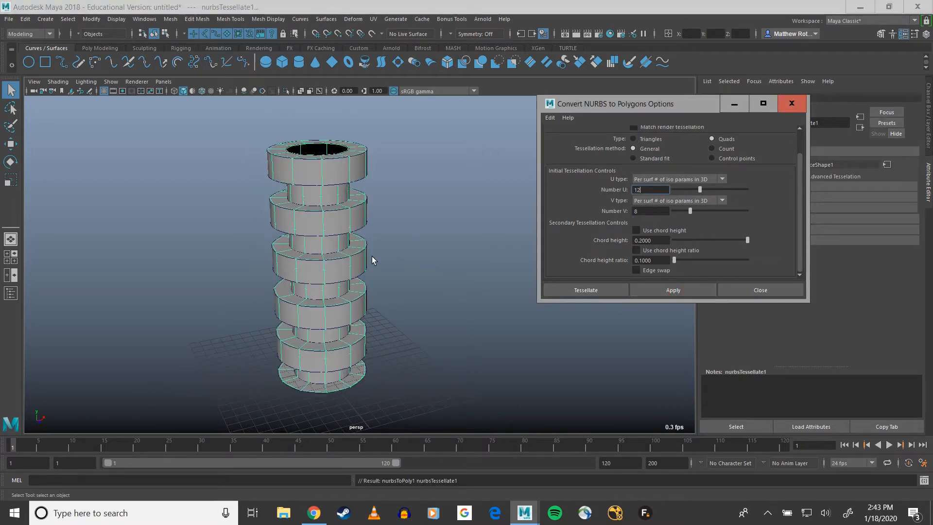
Move the converted polygon column off the original so it stands beside the NURBS column
mouse_move(381, 290)
left_mouse_down("alt")
mouse_move(408, 308)
mouse_move(394, 301)
left_mouse_up("alt")
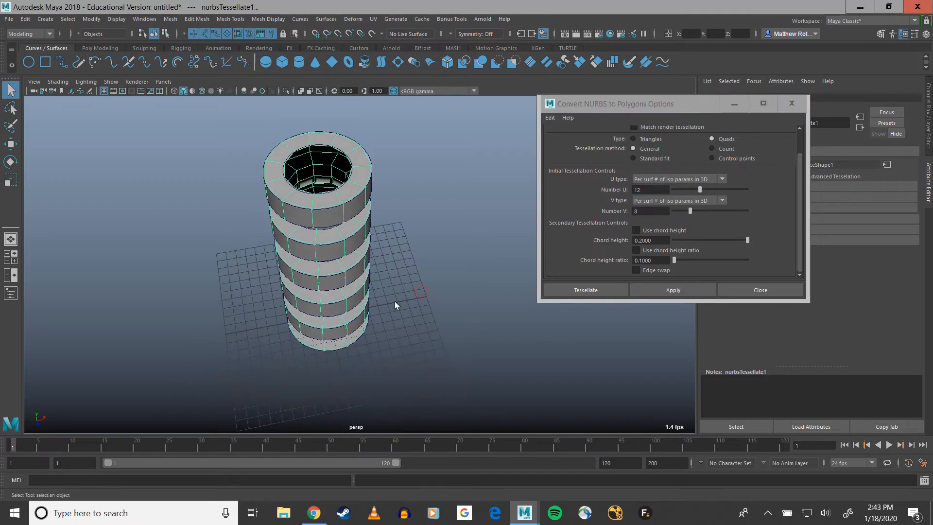
key("w")
left_click_drag(337, 356, 349, 459)
left_click_drag(427, 359, 436, 279, "alt")
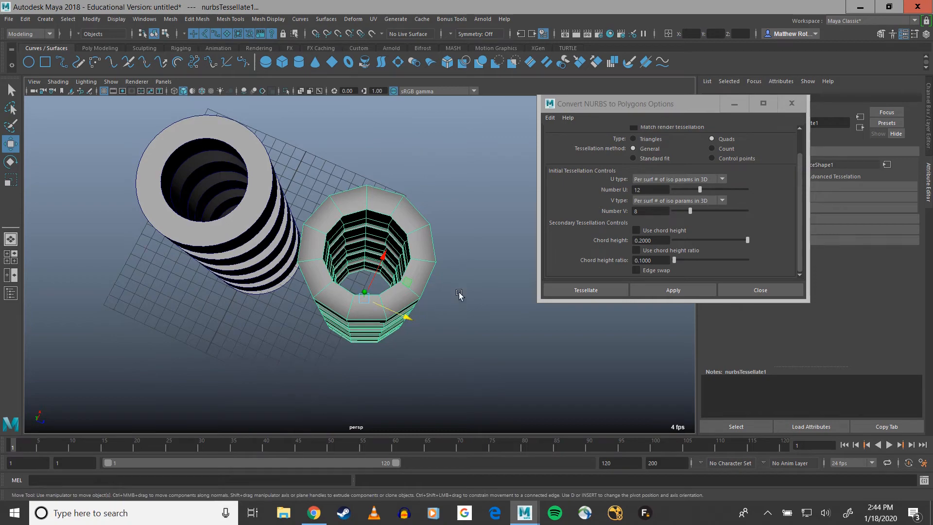
Reveal the tessellate node's Simple, Advanced and General Tessellation options for the faceted polygon column
left_click_drag(459, 295, 450, 282, "alt")
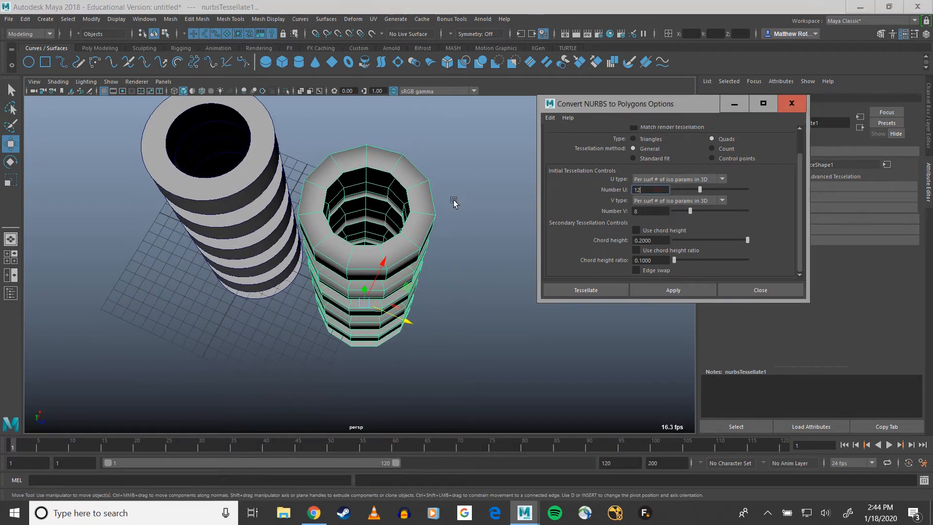
left_click_drag(454, 202, 457, 188, "alt")
left_click_drag(419, 217, 433, 262, "alt")
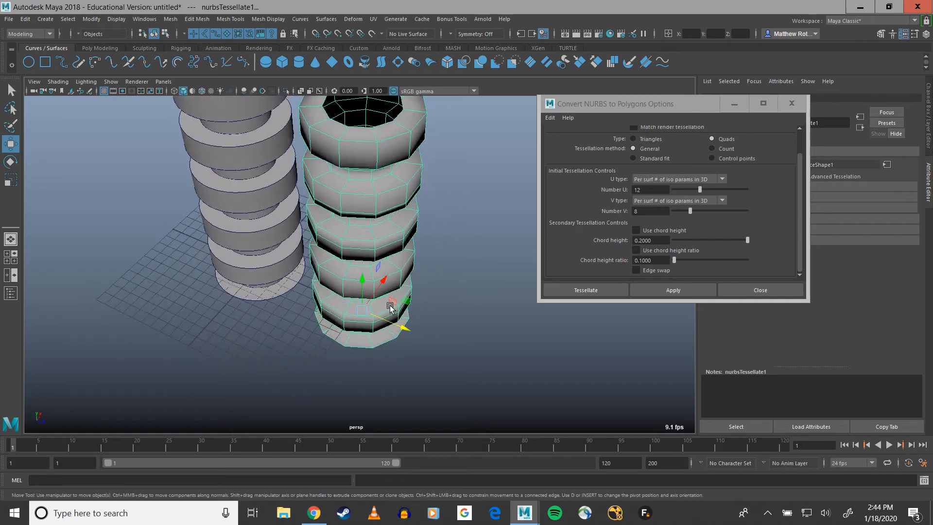
left_click_drag(390, 304, 488, 267, "alt")
left_click_drag(636, 104, 577, 231)
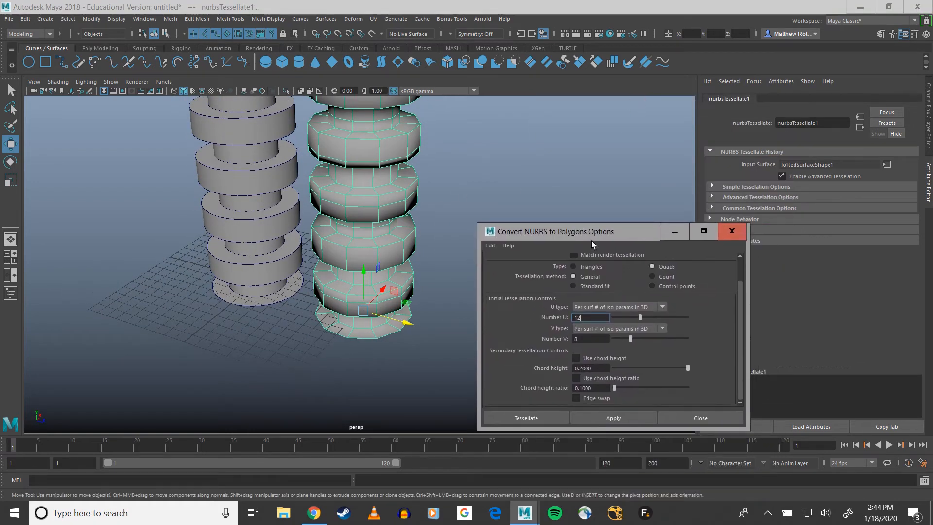
left_click(723, 186)
left_click_drag(659, 226, 630, 218)
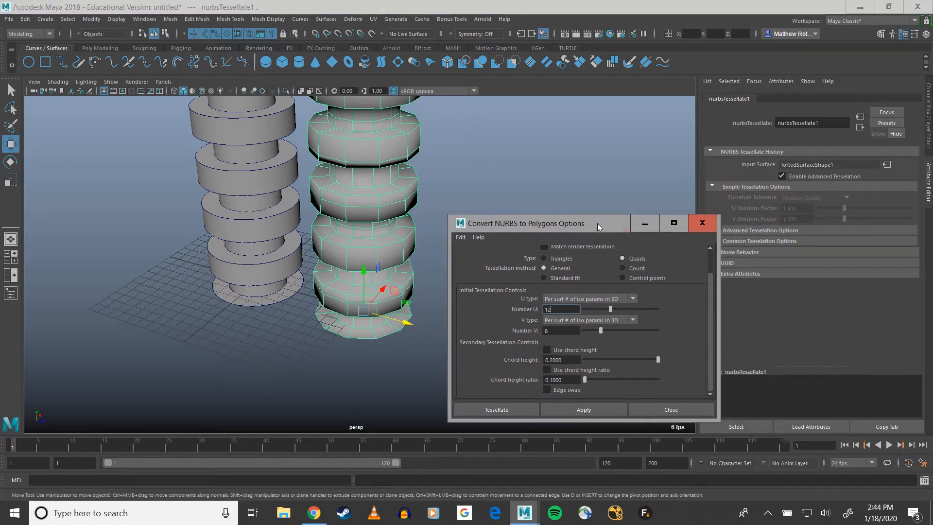
left_click(740, 231)
left_click(752, 282)
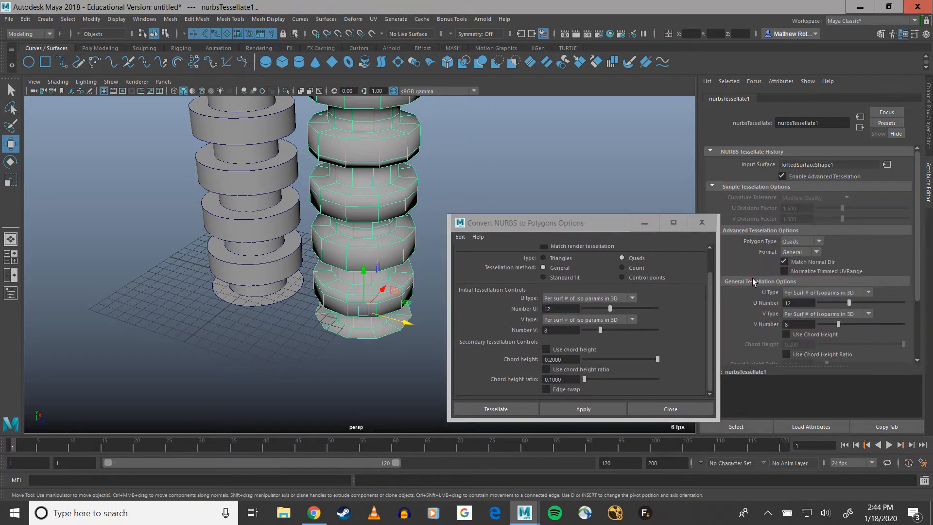
scroll(539, 185, "down", 1)
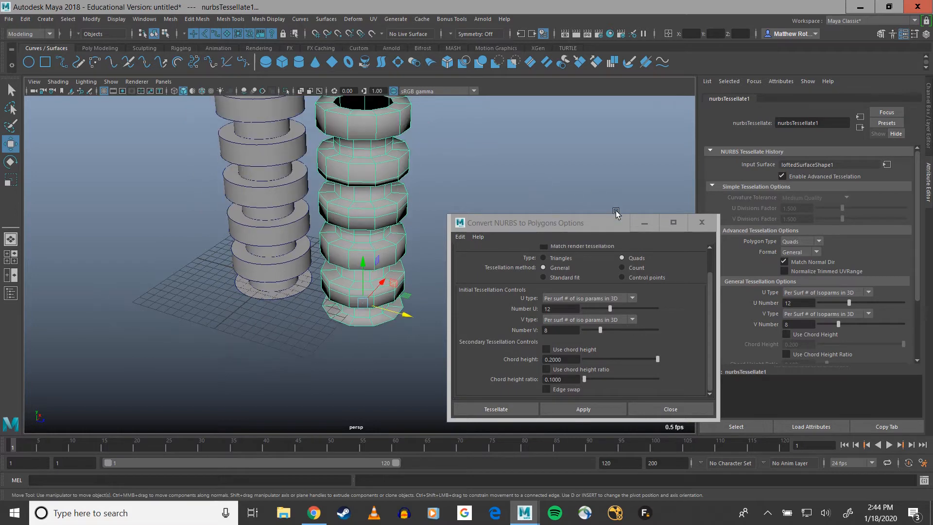
Raise the polygon column's tessellation to a V Number of 32 and a U Number of 31
left_click_drag(550, 226, 173, 258)
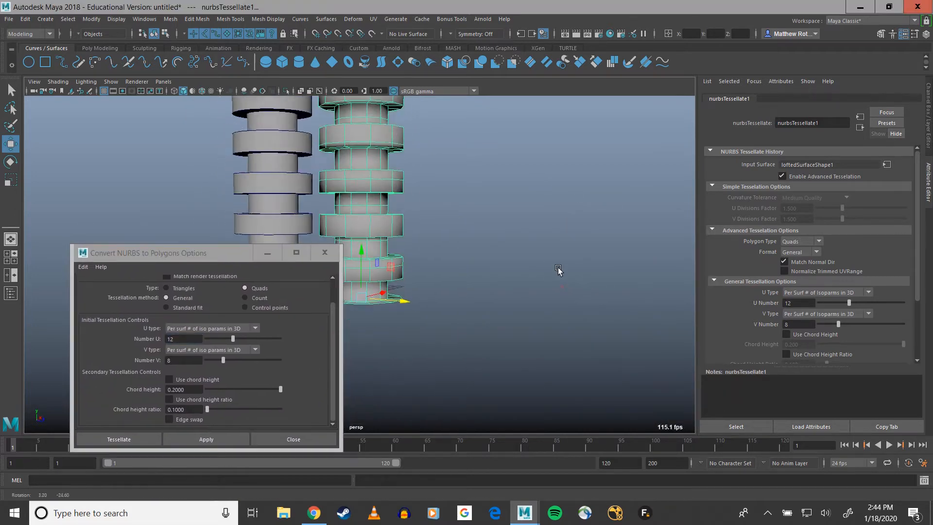
left_click_drag(558, 266, 704, 320, "alt")
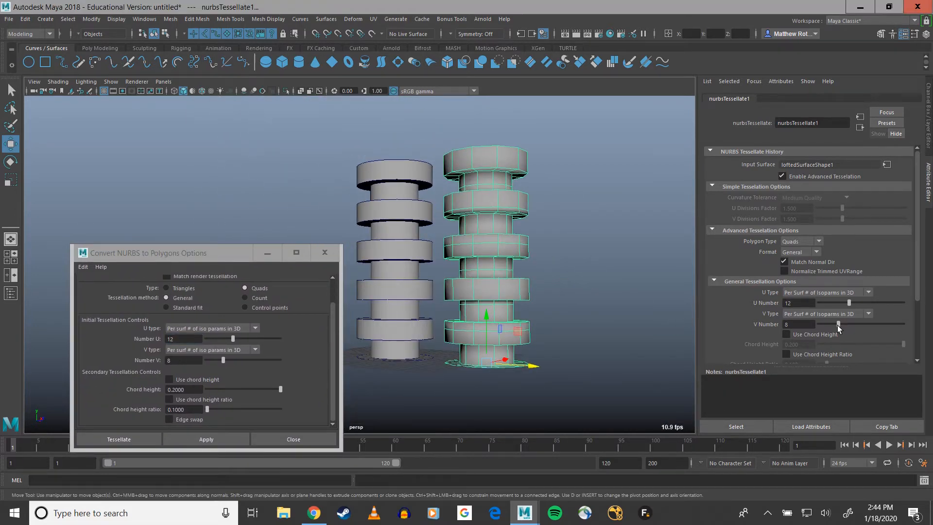
left_click_drag(836, 325, 902, 332)
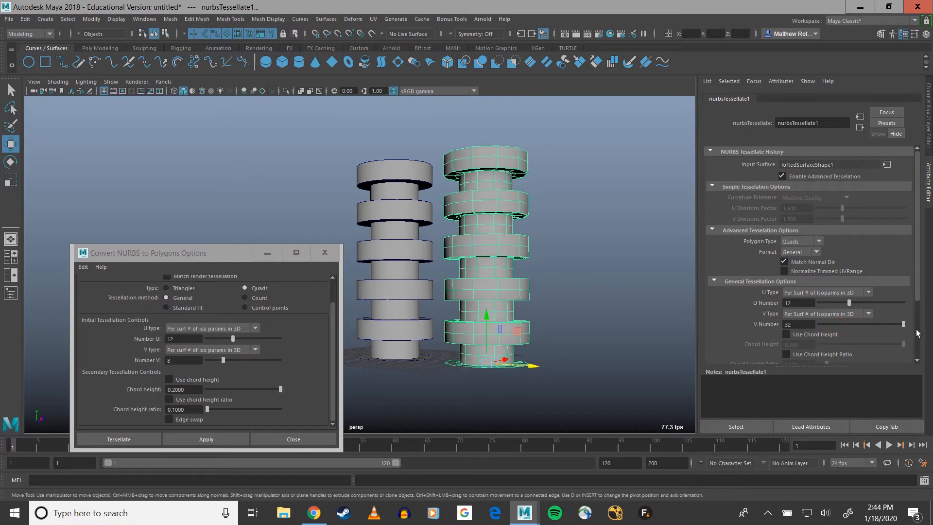
left_click_drag(511, 249, 580, 281, "alt")
scroll(508, 277, "up", 4)
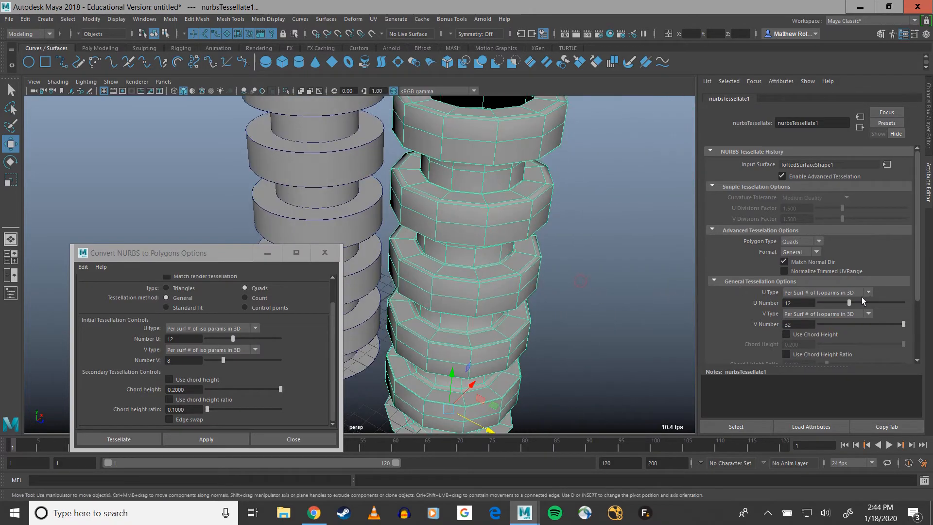
left_click_drag(852, 303, 901, 305)
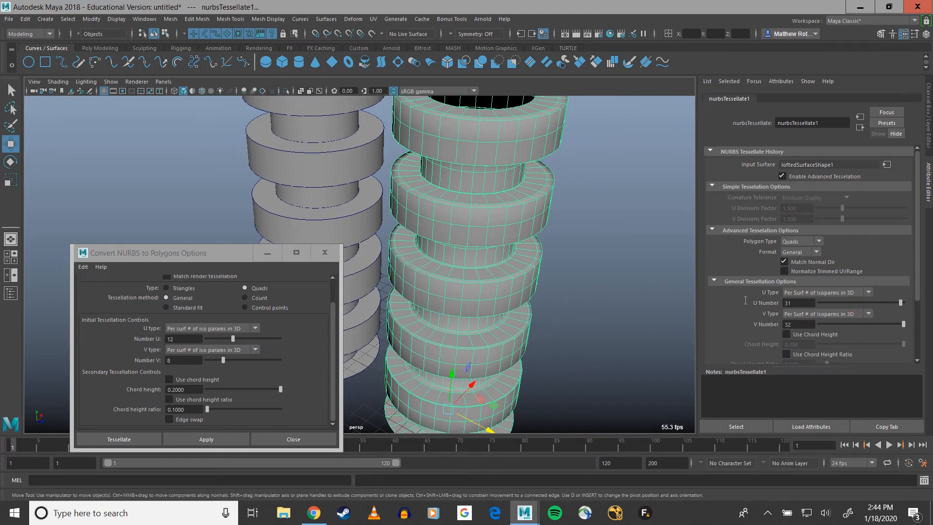
Compare the denser polygon column with the NURBS original and open the Outliner clear of both columns
scroll(423, 239, "down", 4)
left_click_drag(423, 238, 348, 144, "alt")
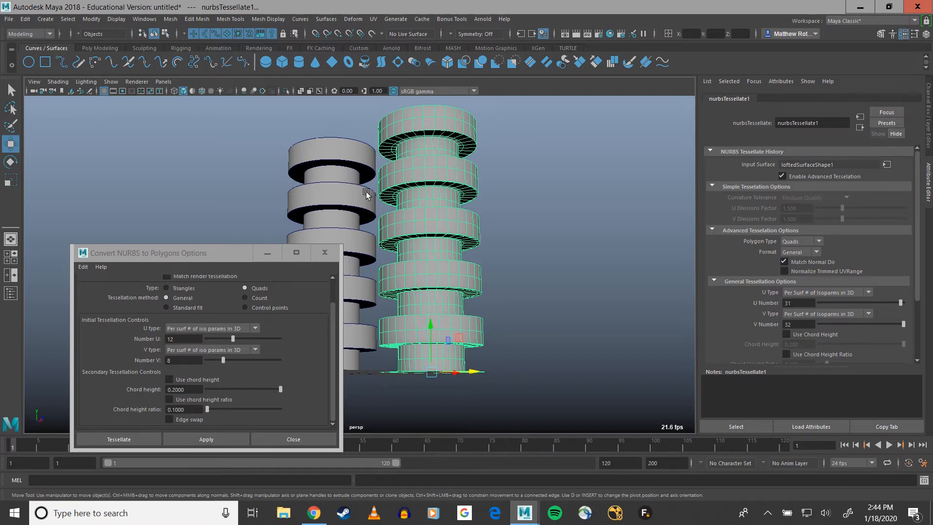
left_click_drag(471, 202, 523, 225, "alt")
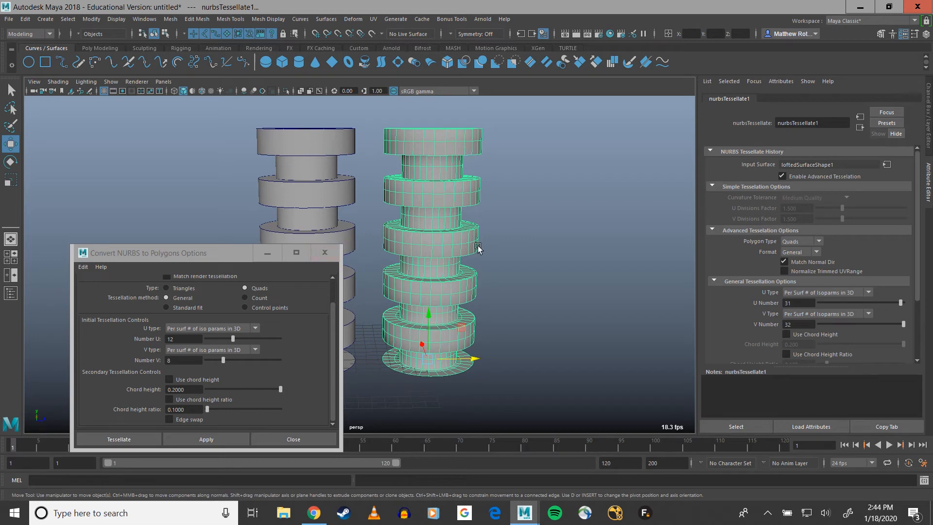
left_click_drag(493, 250, 404, 175, "alt")
right_click(405, 166)
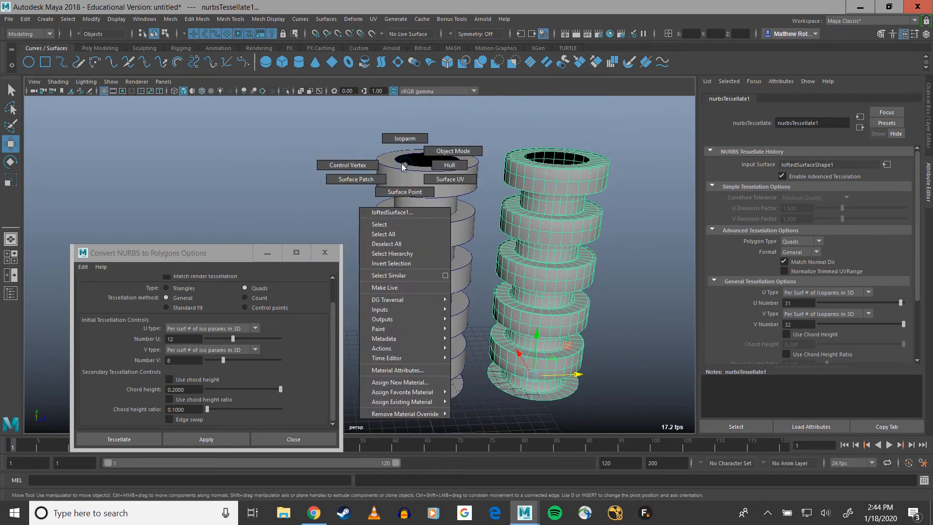
left_click(254, 350)
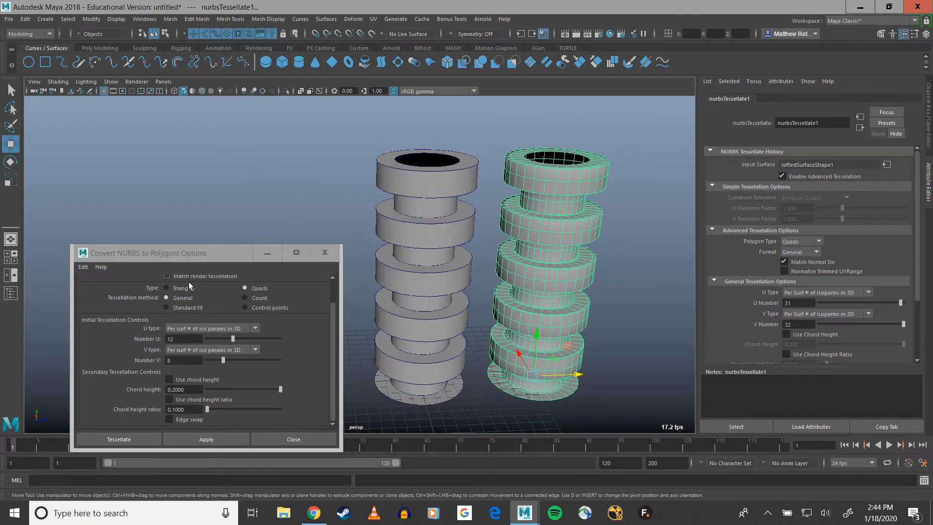
left_click(11, 293)
left_click_drag(634, 153, 746, 151)
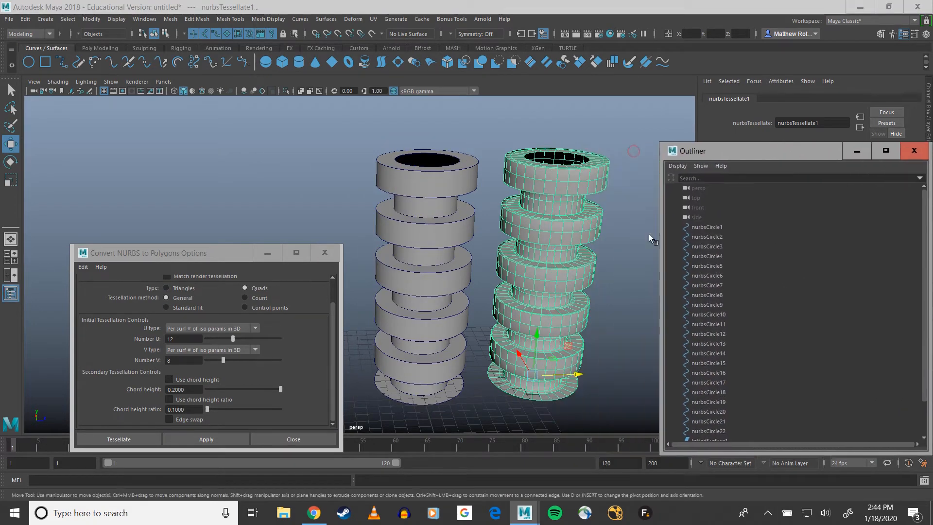
Try moving nurbsCircle1 and nurbsCircle2 upward to test how the base circles drive both columns
left_click_drag(600, 224, 558, 186, "alt")
middle_click_drag(556, 189, 538, 160, "alt")
left_click(707, 227)
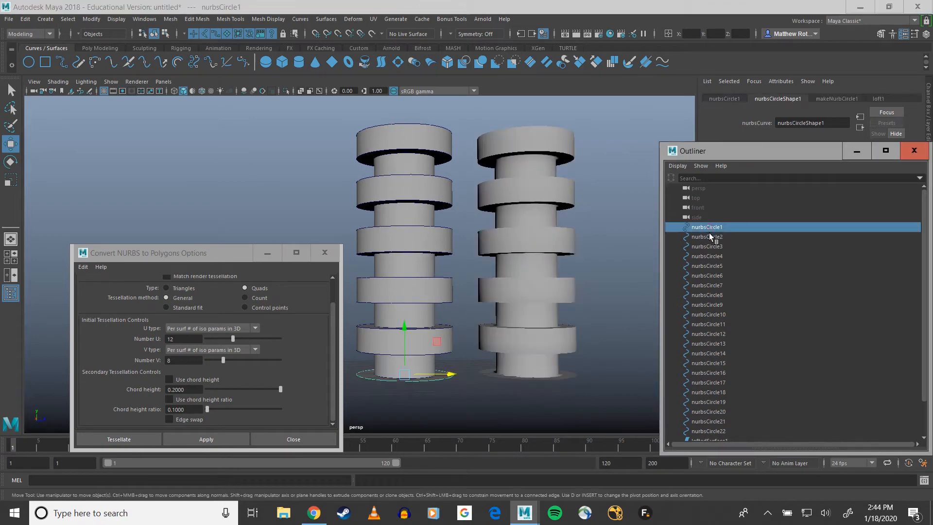
left_click(707, 236, "shift")
left_click_drag(402, 355, 422, 277)
key("ctrl+z")
Delete the construction history of the polygon column
middle_click_drag(506, 262, 414, 380, "alt")
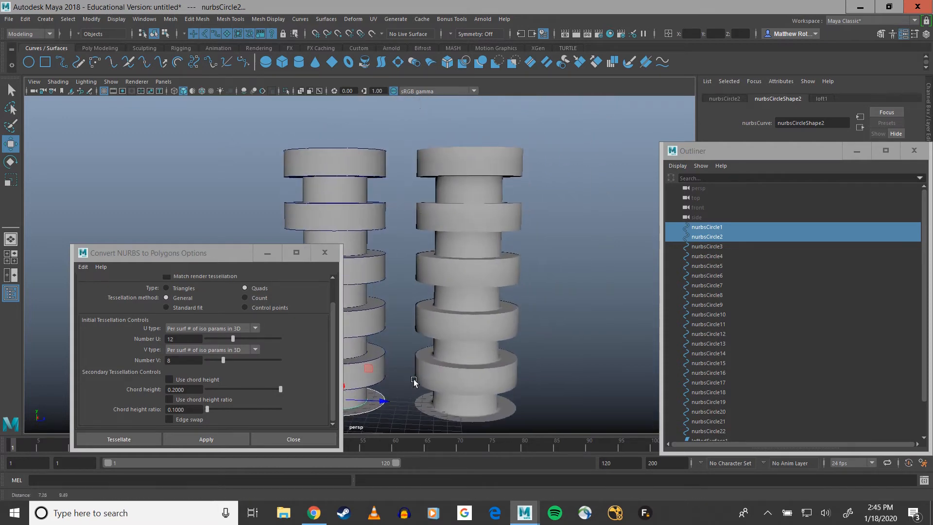
left_click(504, 270)
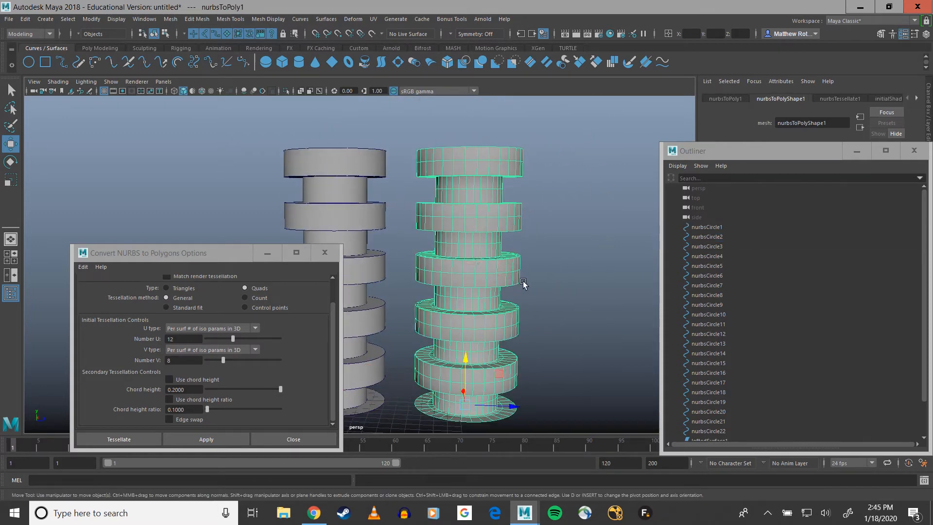
middle_click_drag(525, 286, 564, 250, "alt")
left_click(25, 19)
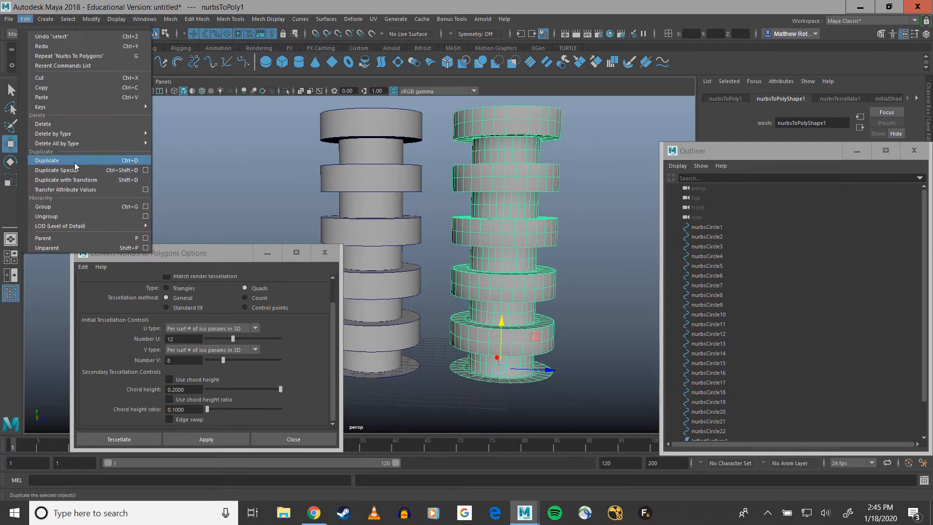
mouse_move(86, 136)
left_click(182, 142)
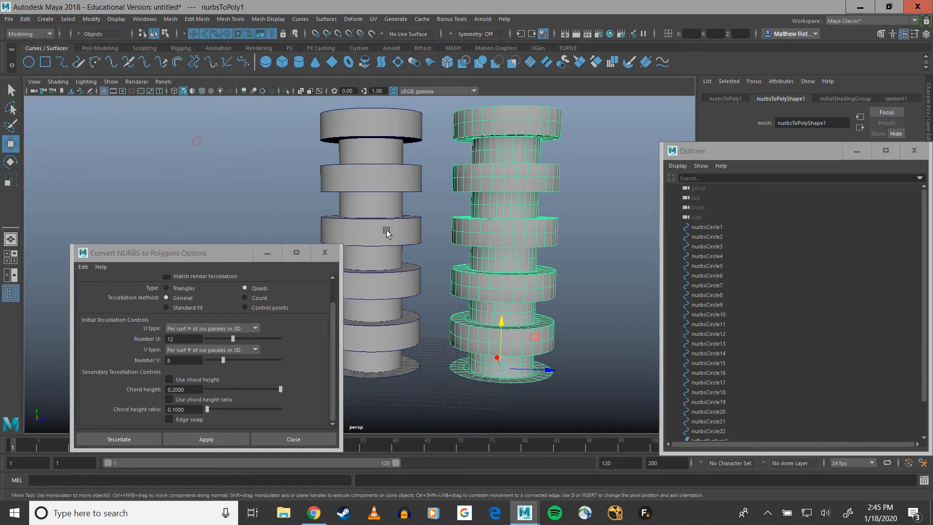
Try moving nurbsCircle1 and nurbsCircle2 down about 3.7 units to test the polygon column's independence from them
left_click_drag(386, 228, 449, 196, "alt")
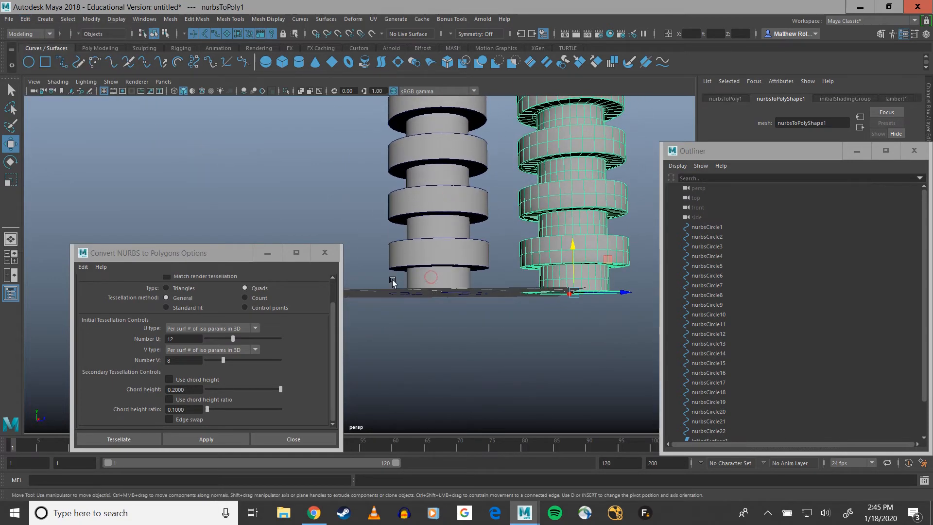
left_click_drag(388, 278, 473, 304)
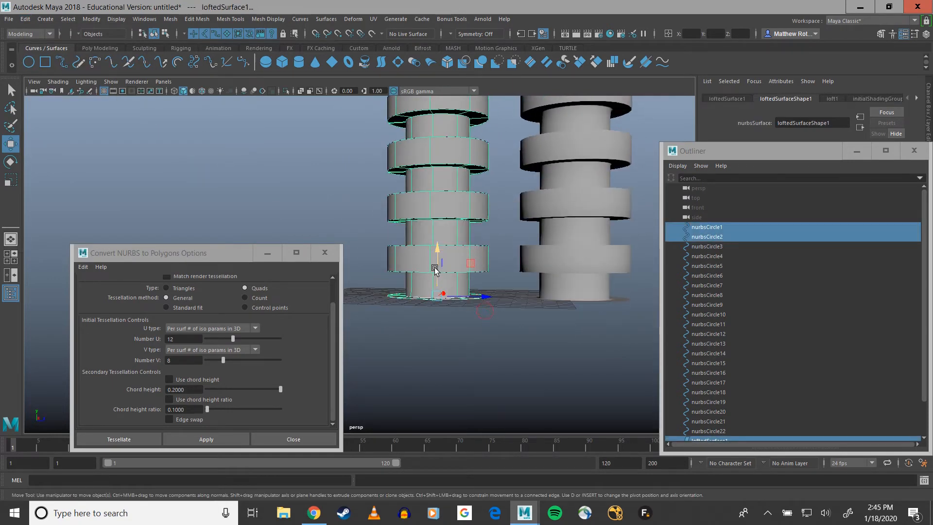
left_click(718, 226)
left_click(718, 237, "ctrl")
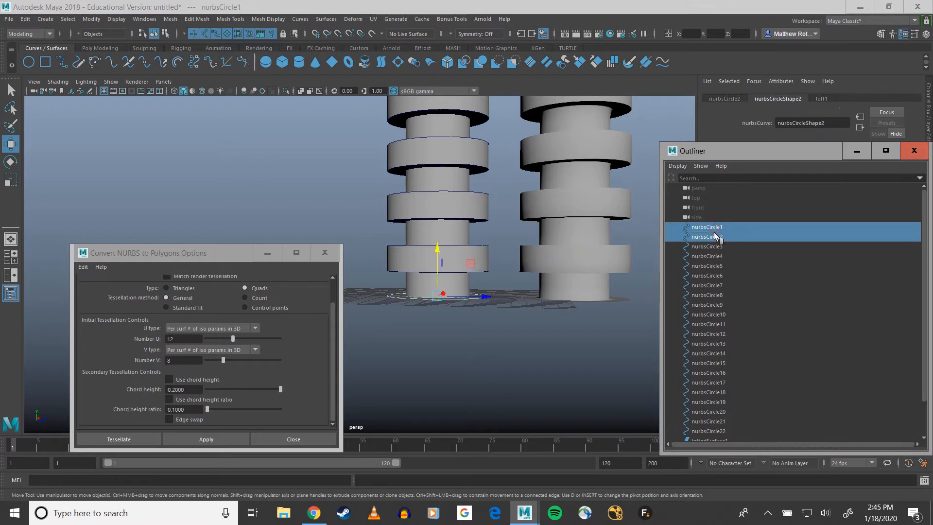
left_click_drag(438, 250, 437, 296)
key("ctrl+z")
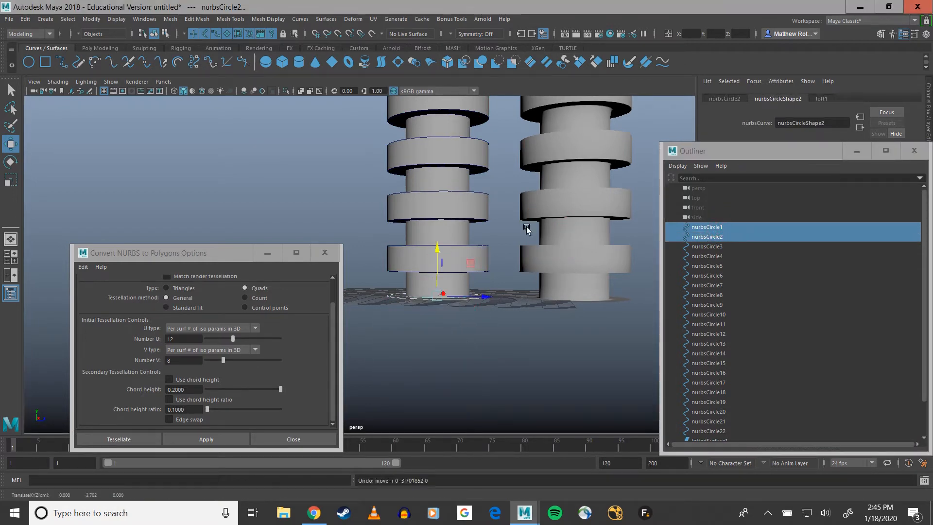
Close the NURBS to Polygons options, frame both columns, and show the end of the Outliner list
scroll(515, 245, "down", 3)
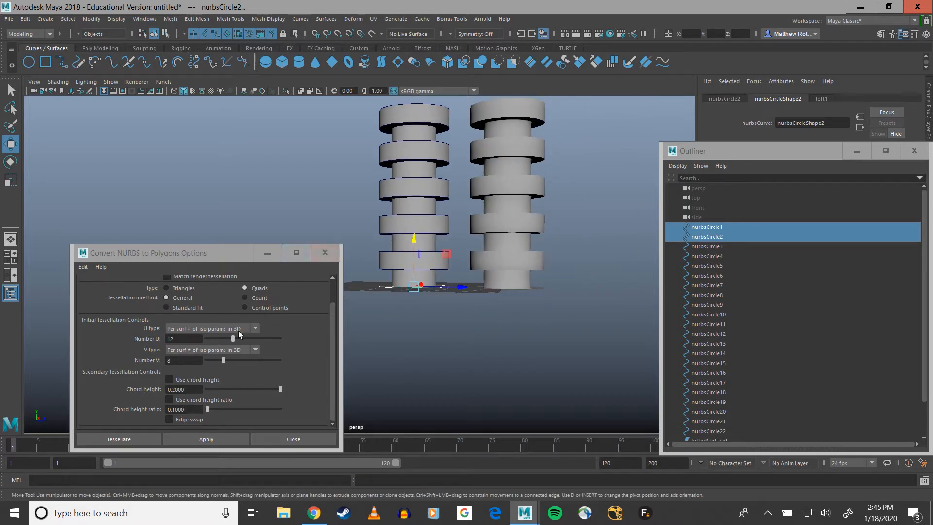
left_click(321, 253)
scroll(478, 238, "down", 4)
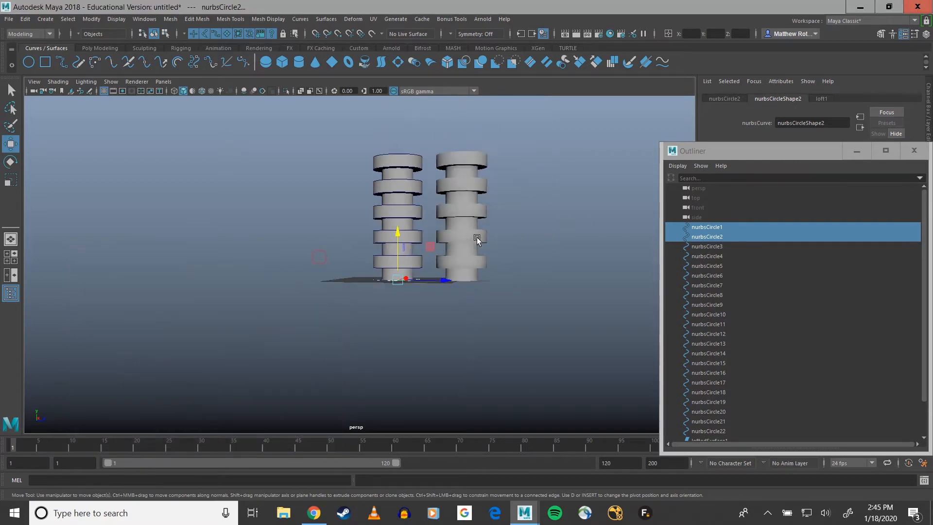
left_click_drag(452, 200, 442, 237, "alt")
scroll(525, 194, "up", 2)
middle_click_drag(499, 208, 341, 247, "alt")
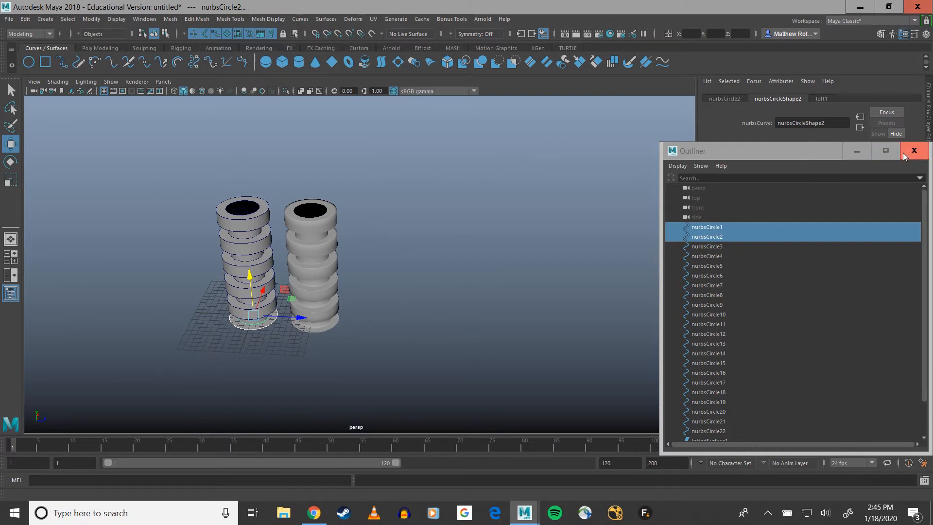
scroll(719, 270, "down", 2)
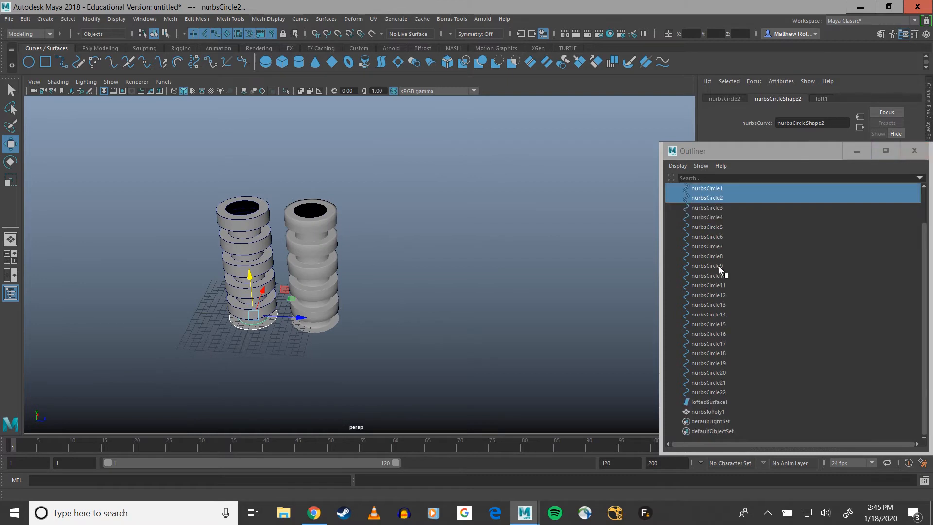
Delete all the NURBS circles together with the lofted column and its polygon copy
left_click(713, 412, "shift")
key("Delete")
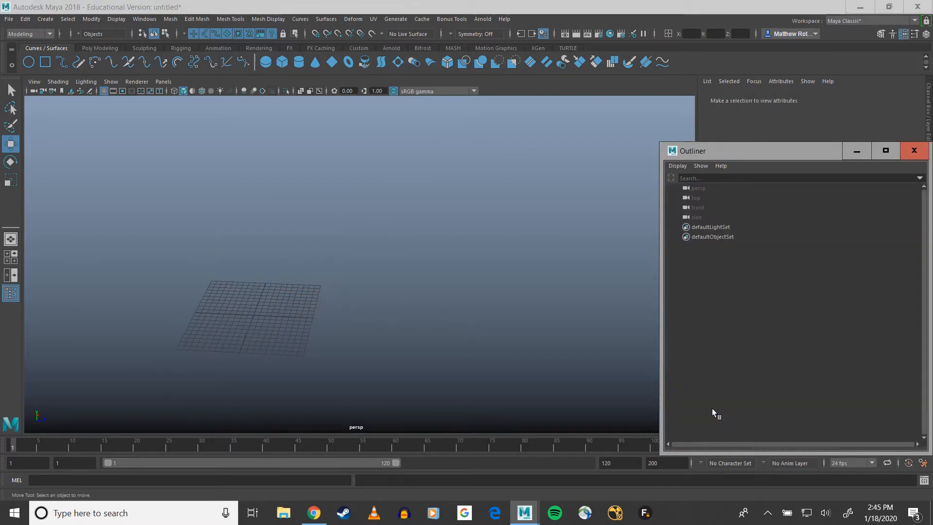
Draw a freehand wavy curve across the ground grid with the Pencil Curve tool and duplicate it about 15.6 units higher
middle_click_drag(328, 267, 434, 271, "alt")
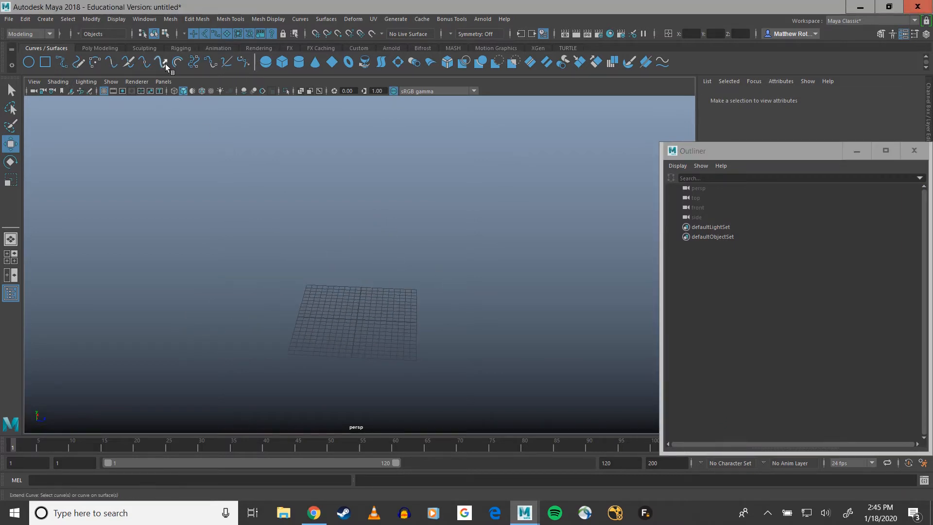
left_click(144, 62)
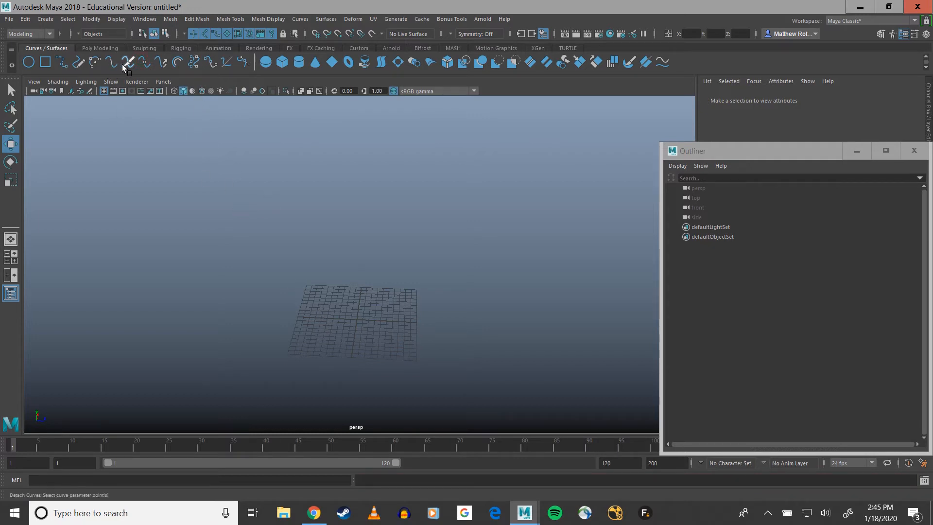
left_click(77, 63)
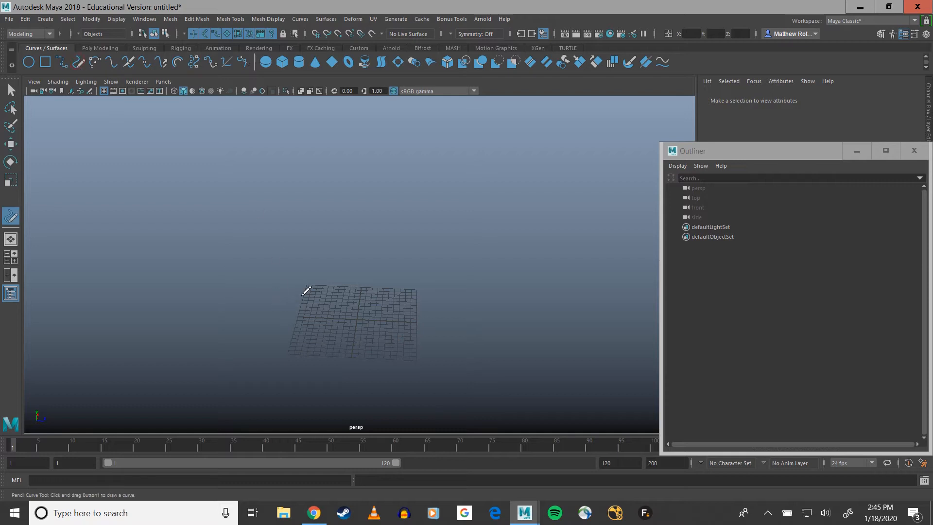
mouse_move(396, 361)
left_mouse_down()
mouse_move(581, 333)
mouse_move(452, 260)
mouse_move(427, 296)
mouse_move(434, 288)
left_mouse_up()
key("w")
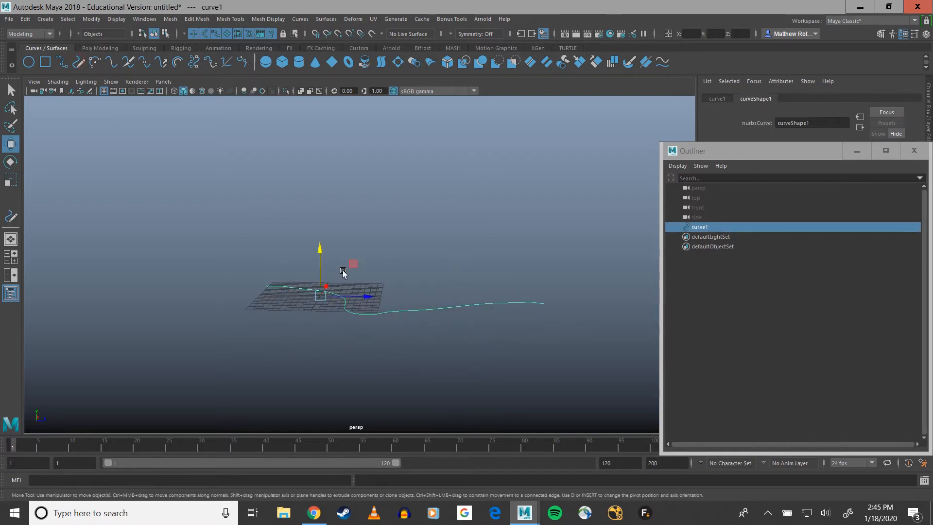
key("ctrl+d")
left_click_drag(313, 261, 315, 165)
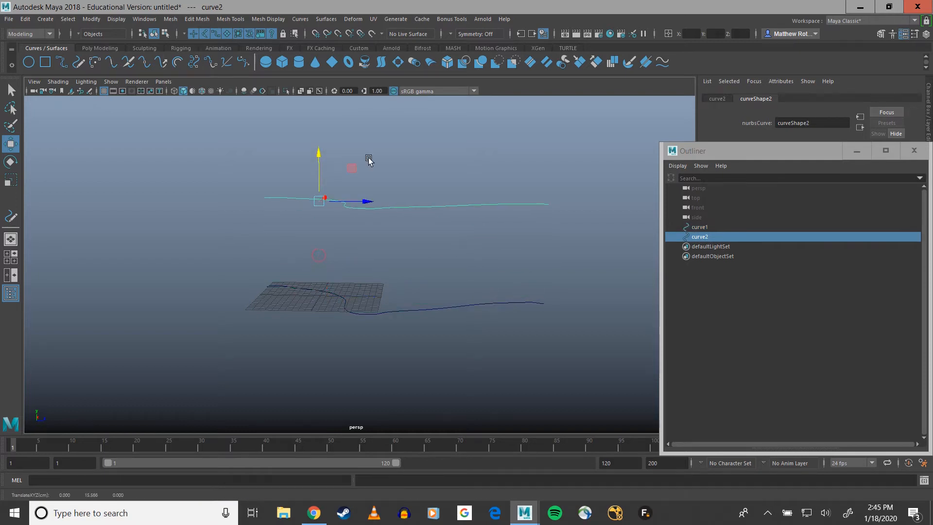
Loft a NURBS surface between the wavy curve on the ground and its raised duplicate
left_click(399, 312)
left_click(411, 208, "shift")
left_click_drag(410, 208, 348, 213, "alt")
left_click(299, 19)
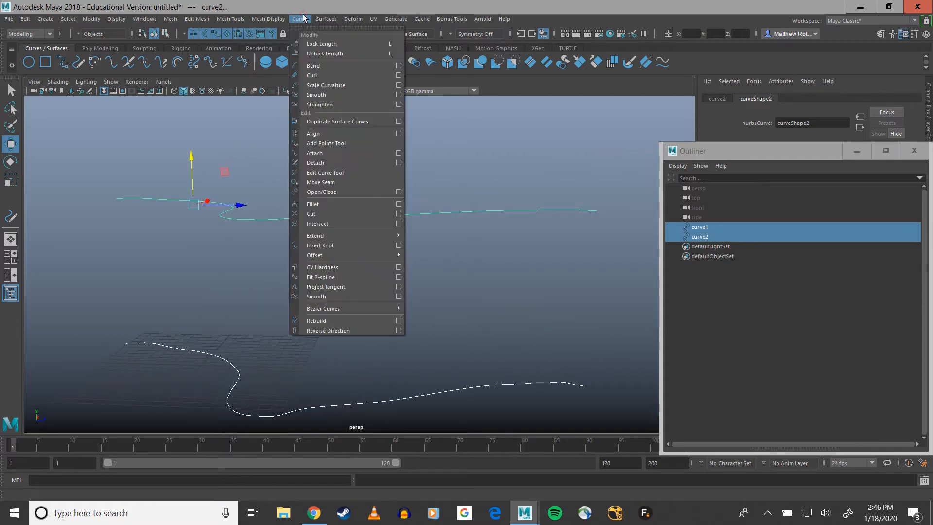
mouse_move(323, 19)
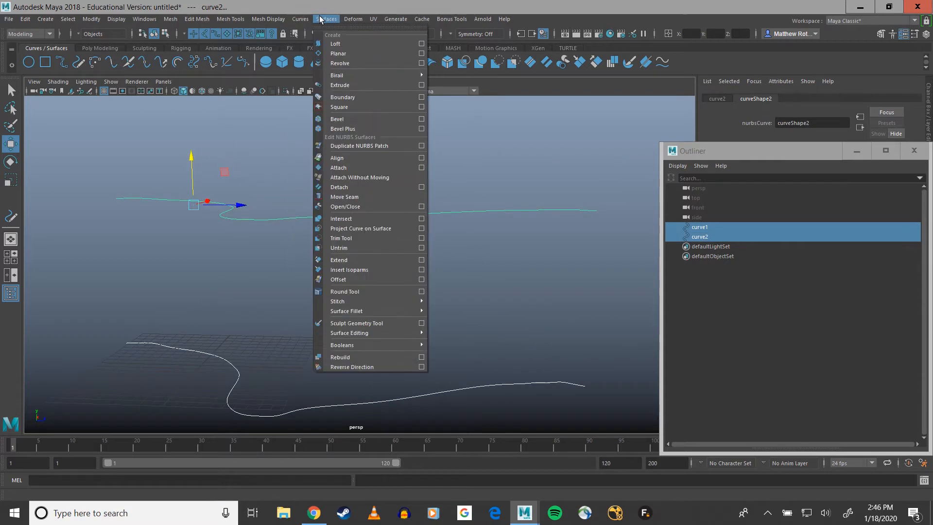
left_click(330, 43)
left_click_drag(375, 159, 453, 289, "alt")
left_click_drag(429, 220, 343, 203, "alt")
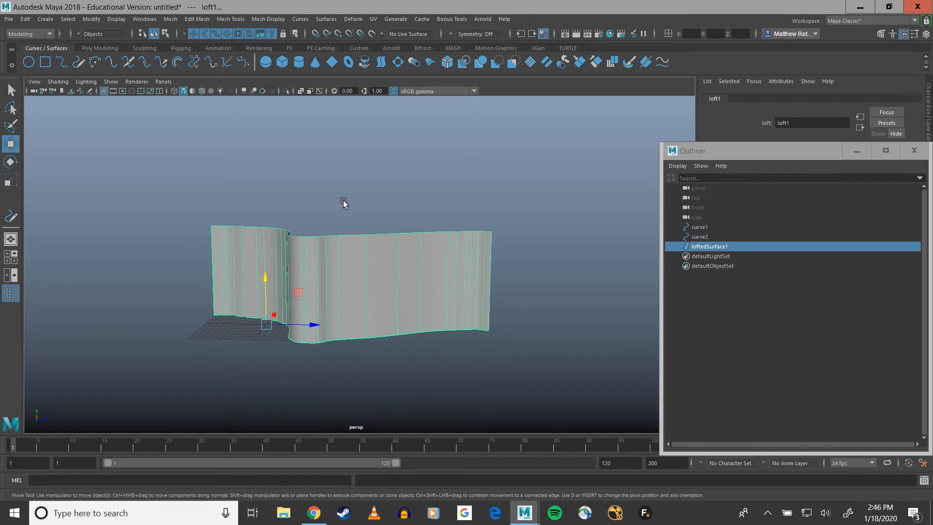
left_click_drag(342, 206, 348, 250, "alt")
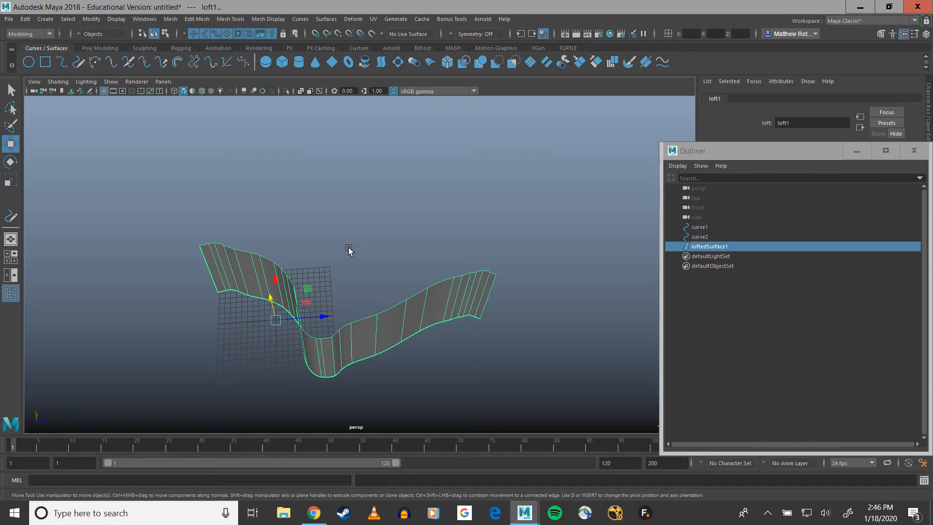
left_click_drag(348, 247, 409, 310, "alt")
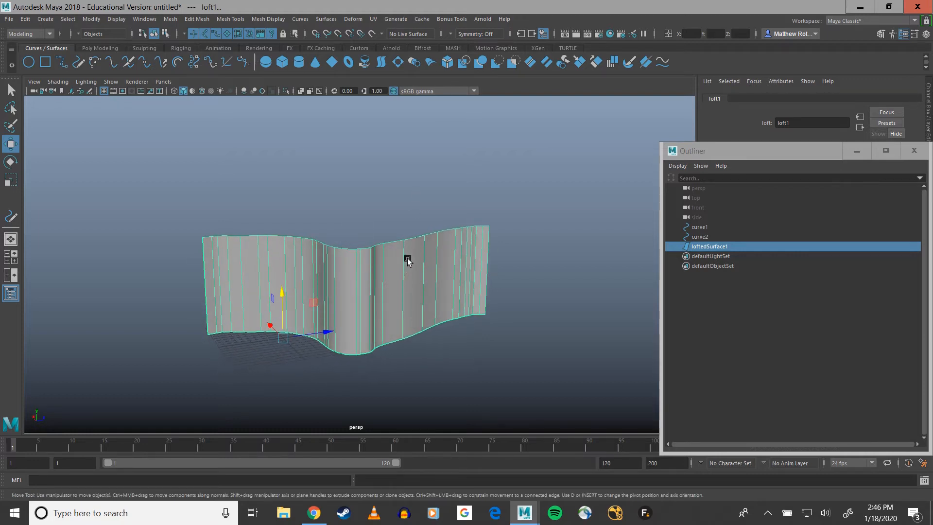
left_click_drag(407, 258, 451, 275, "alt")
Delete both wavy curves and the surface lofted between them
left_click(700, 227, "shift")
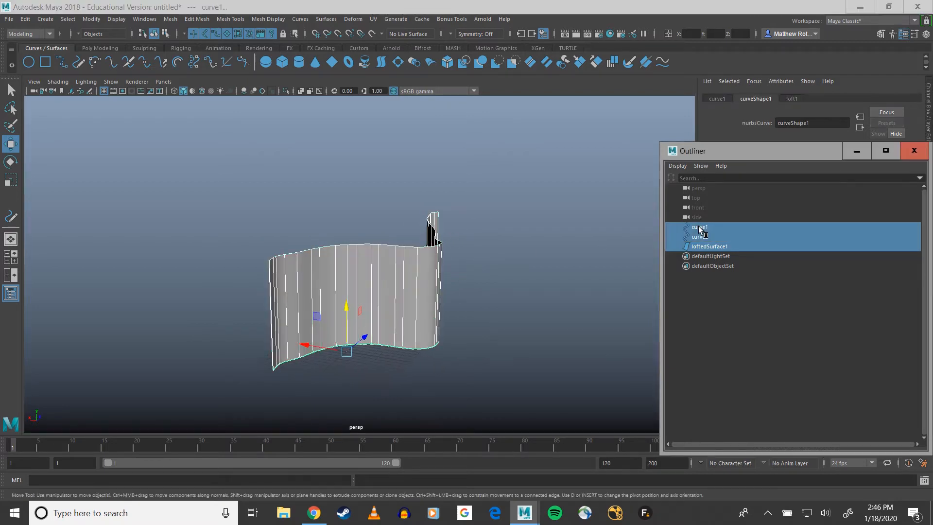
key("Delete")
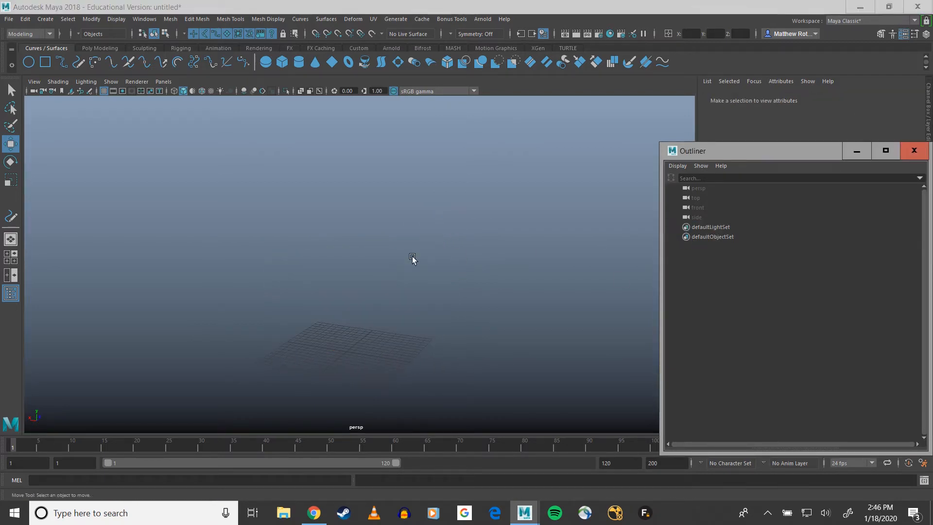
left_click_drag(389, 279, 436, 236, "alt")
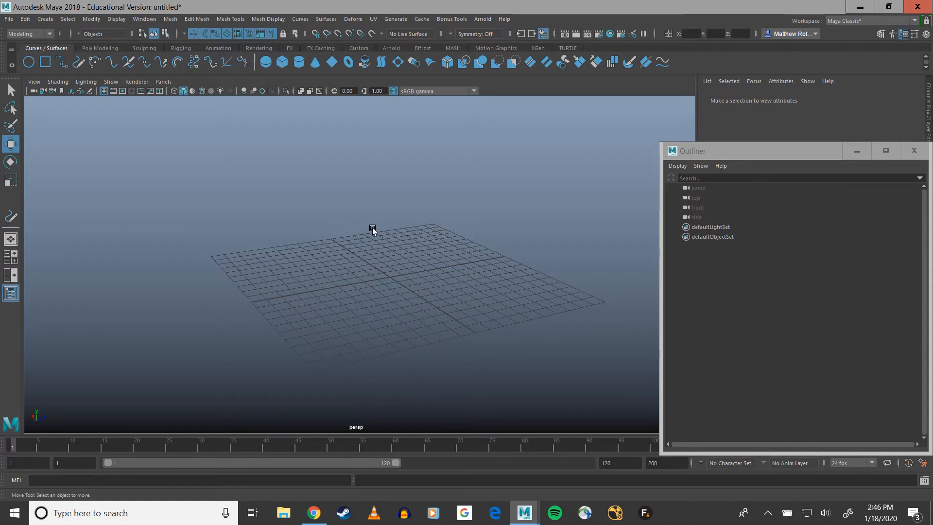
left_click_drag(373, 229, 373, 243, "alt")
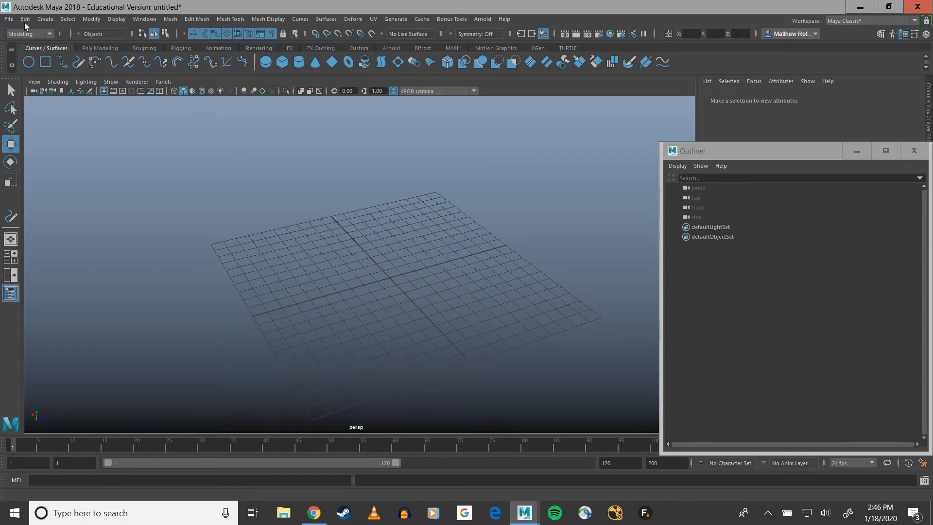
Import desk_lamp.jpg from the sourceimages folder as an image plane in the front view
key("space")
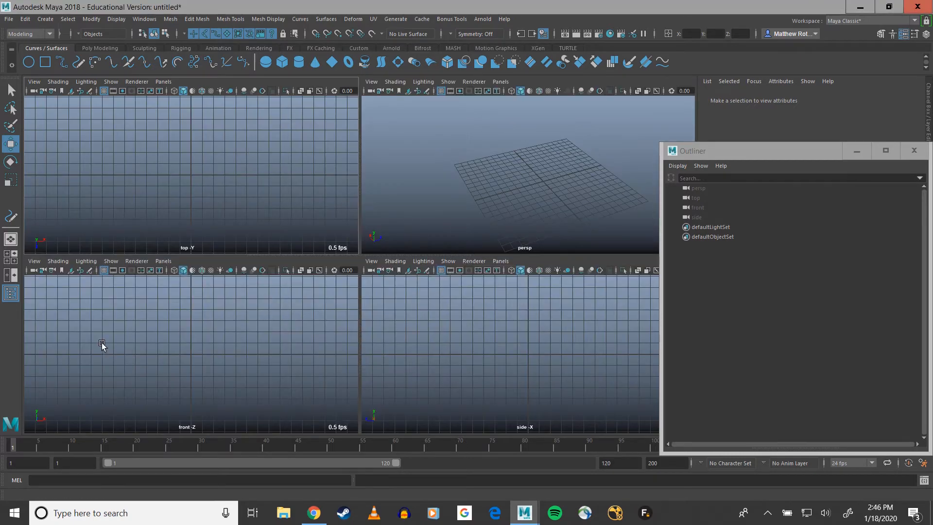
key("space")
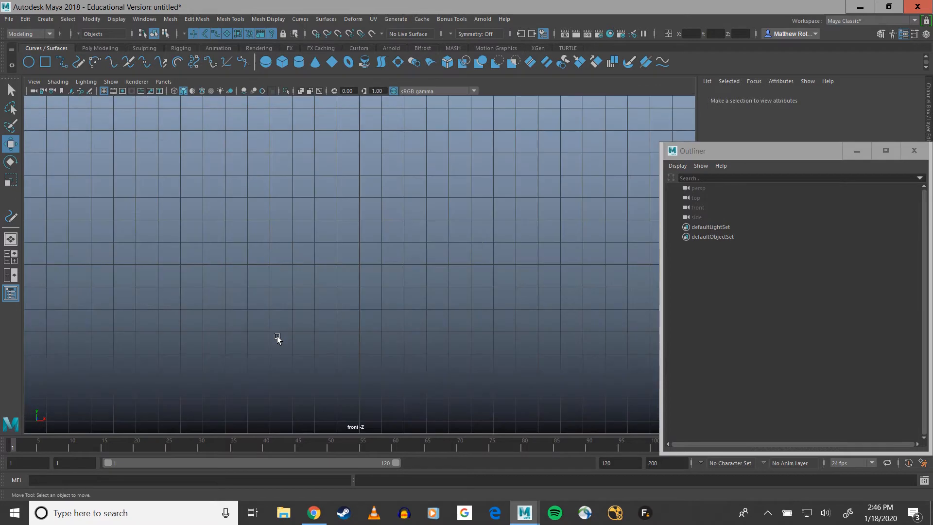
left_click(35, 81)
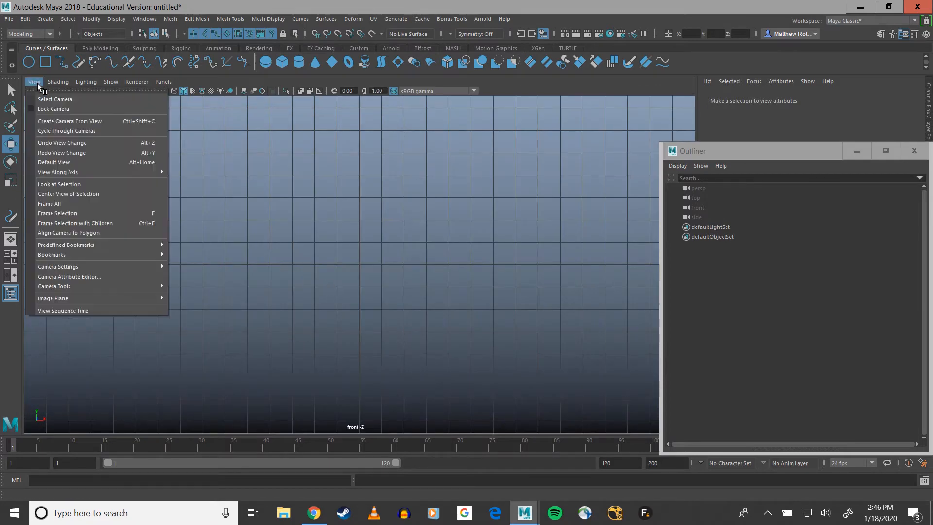
mouse_move(73, 298)
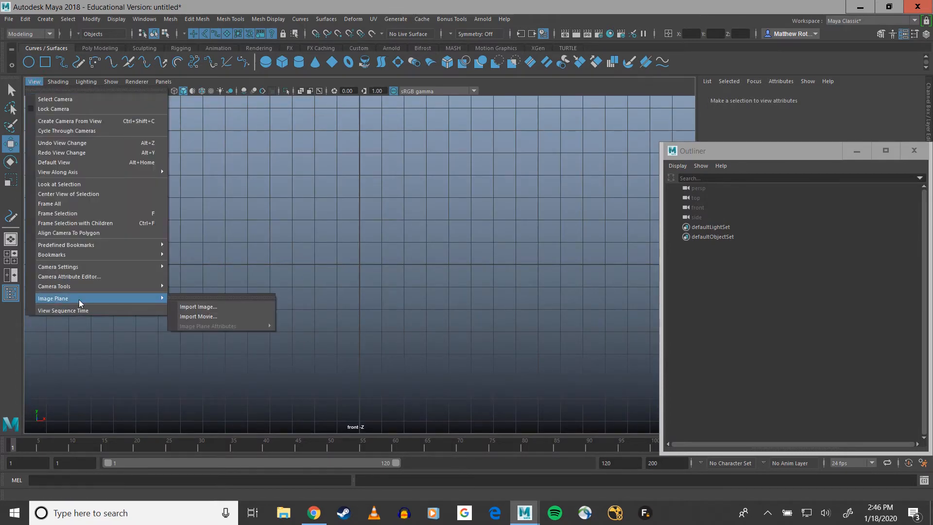
left_click(215, 306)
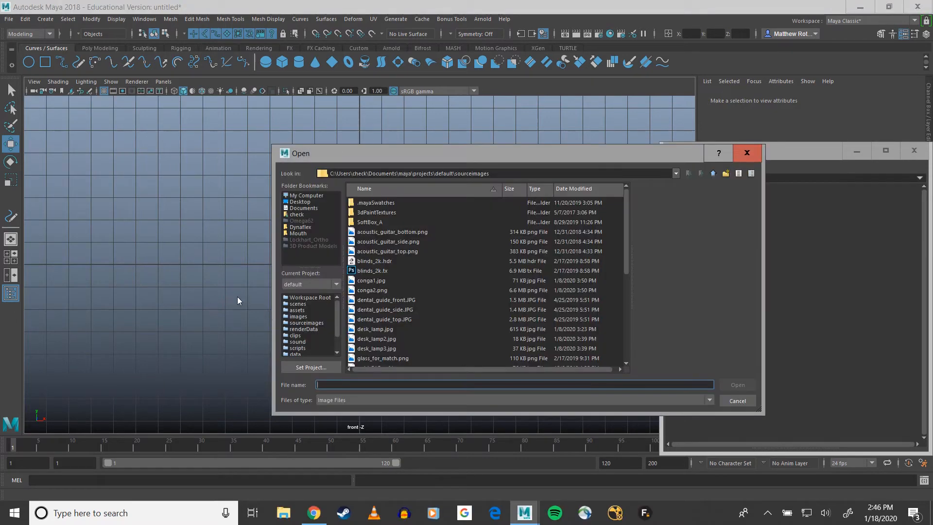
scroll(429, 264, "down", 5)
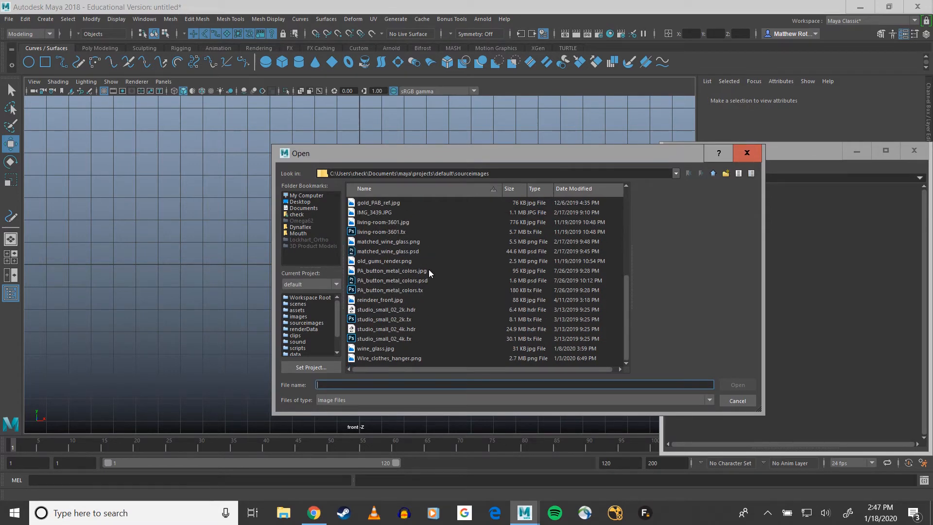
scroll(428, 269, "up", 4)
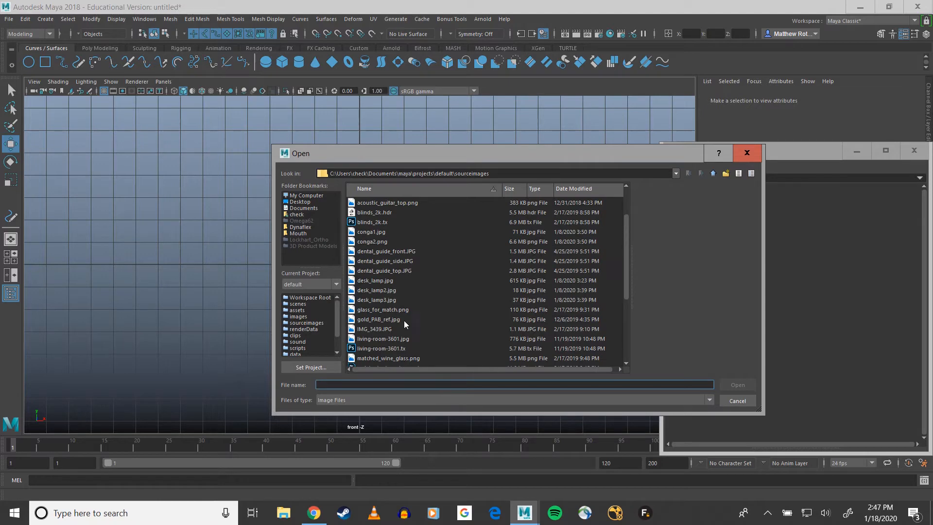
left_click(384, 279)
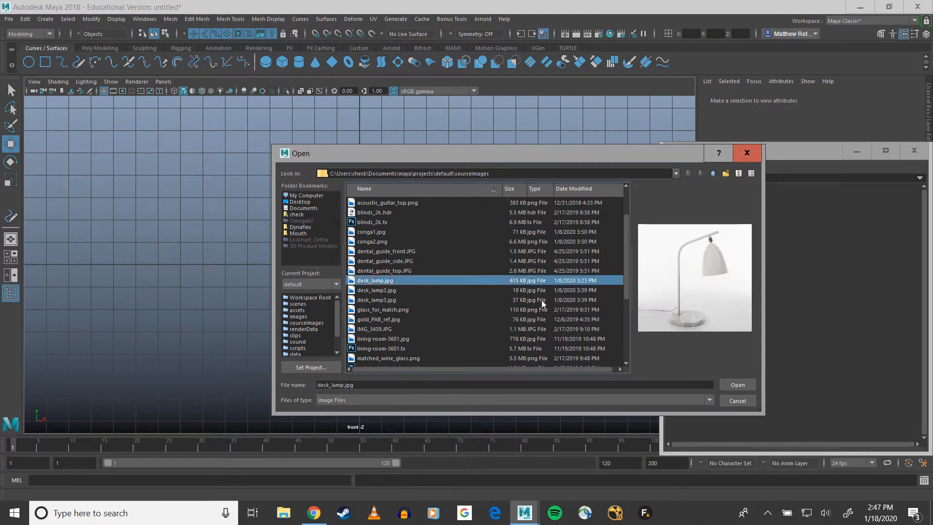
left_click(736, 385)
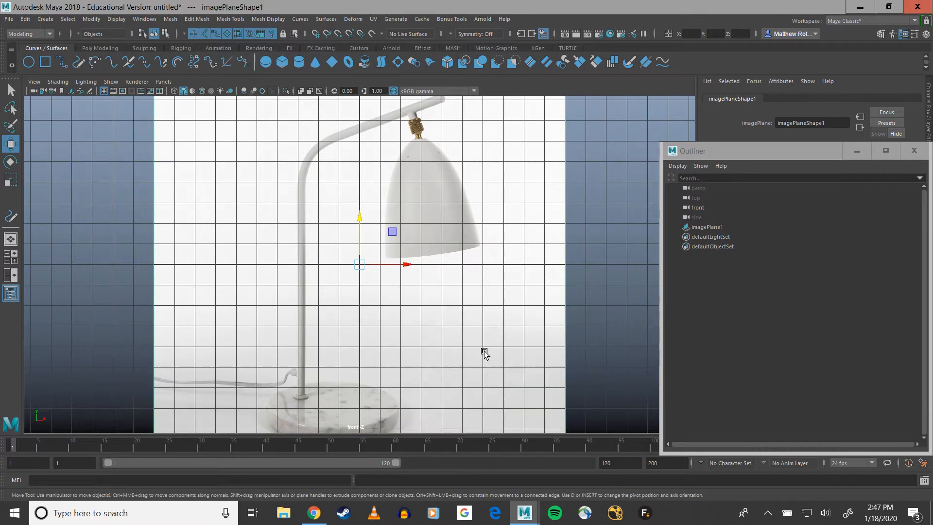
Raise the desk lamp image plane about 8.4 units in the perspective view so the lamp's base sits near the grid
key("space")
key("space")
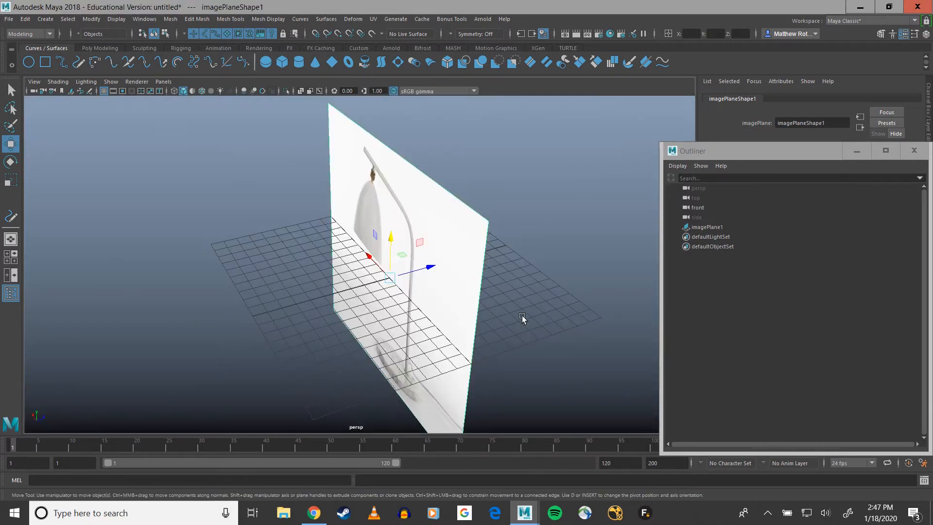
left_click_drag(522, 318, 432, 290, "alt")
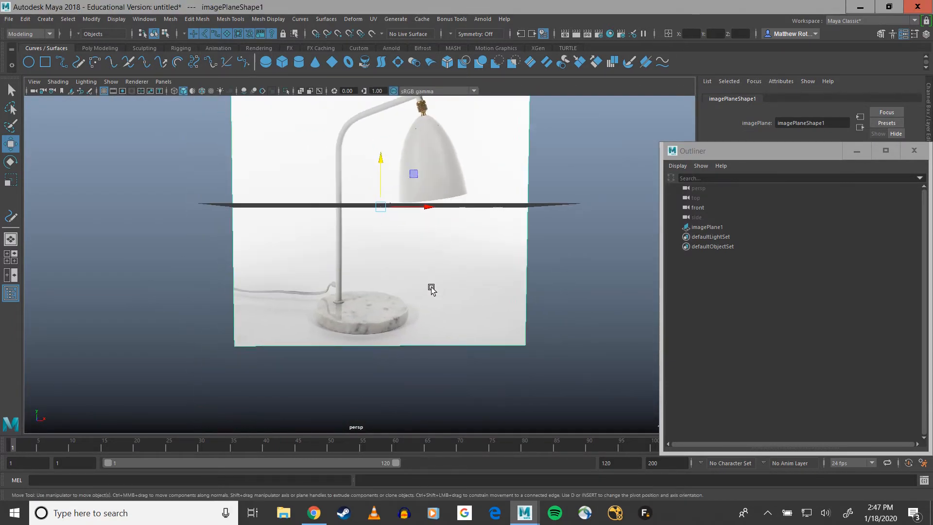
scroll(430, 291, "up", 4)
left_click(404, 309)
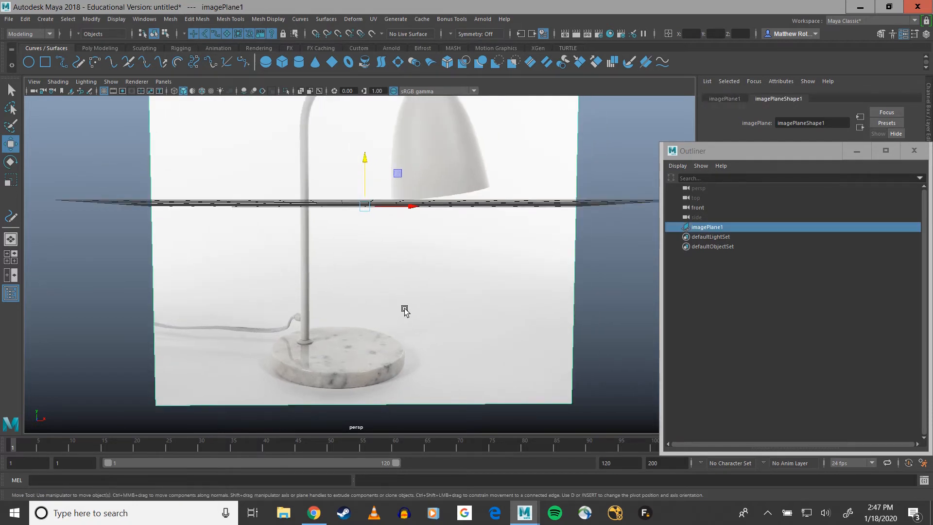
scroll(397, 247, "down", 3)
left_click_drag(362, 192, 346, 88)
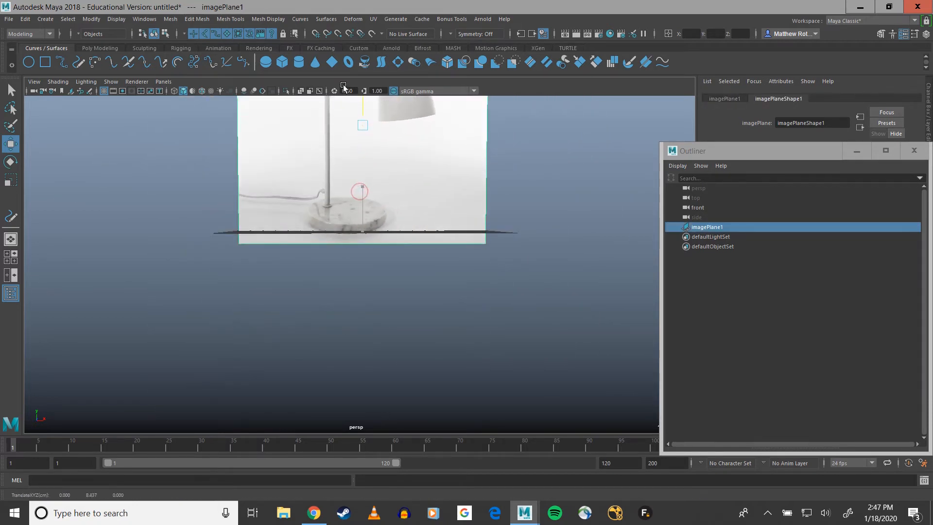
middle_click_drag(374, 188, 371, 327, "alt")
scroll(373, 316, "down", 2)
left_click_drag(373, 317, 379, 313, "alt")
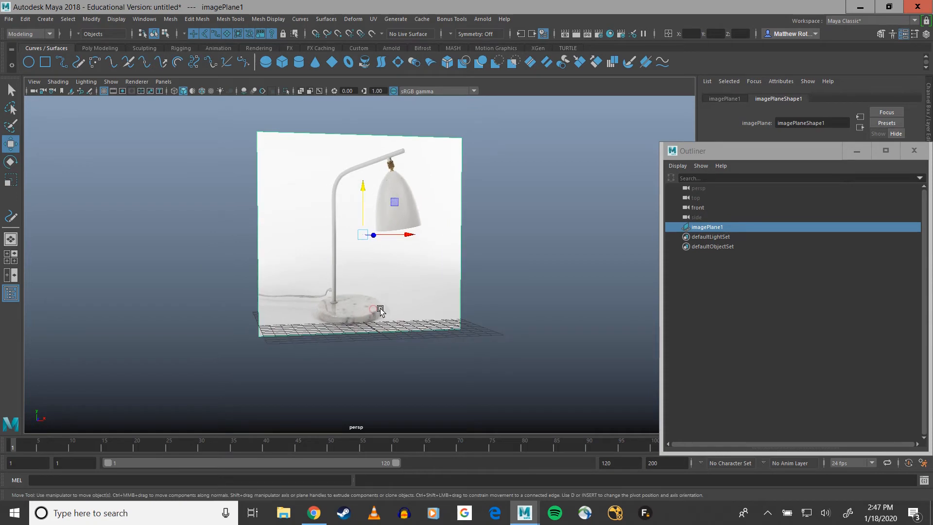
Fine-tune the image plane's height to about 8.8 units, lifting the marble base just above the ground grid
scroll(351, 252, "up", 5)
middle_click_drag(363, 368, 379, 289, "alt")
left_click_drag(379, 290, 341, 297, "alt")
middle_click_drag(391, 164, 391, 188, "alt")
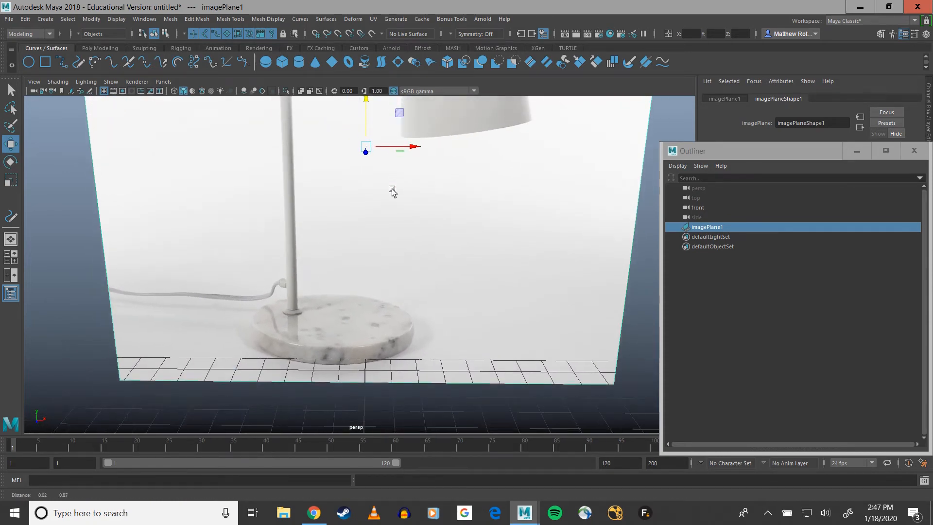
left_click_drag(367, 119, 368, 108)
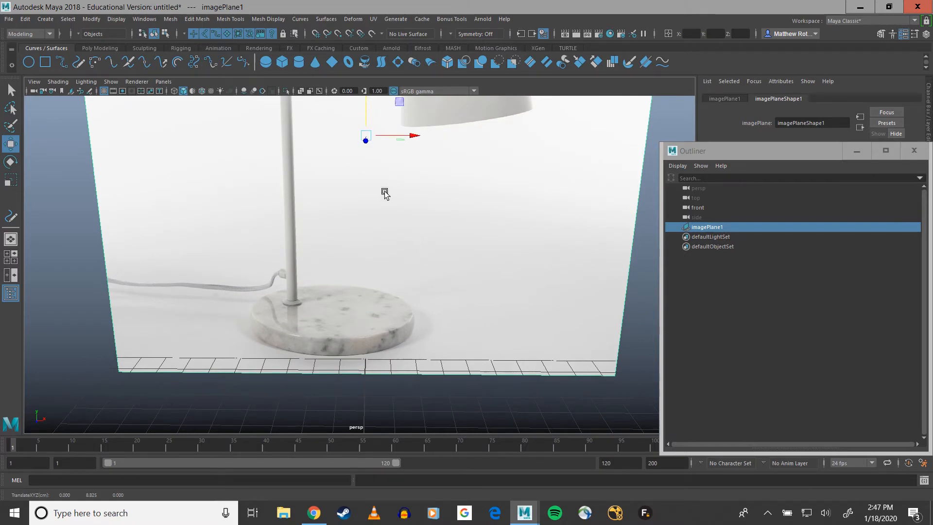
Create a NURBS circle of radius 4 at the origin, beneath the lamp's marble base
scroll(365, 325, "down", 2)
scroll(366, 327, "up", 4)
middle_click_drag(365, 328, 379, 275, "alt")
scroll(400, 267, "up", 3)
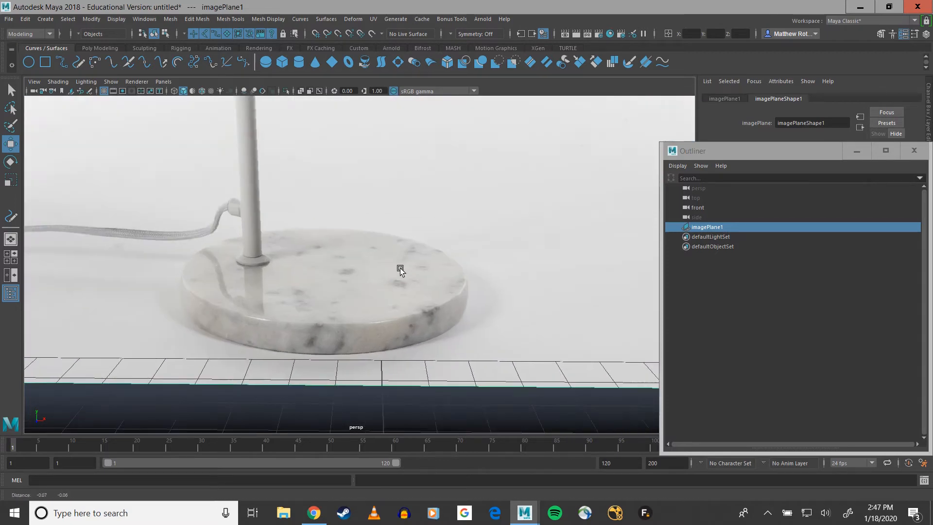
left_click_drag(400, 268, 386, 250, "alt")
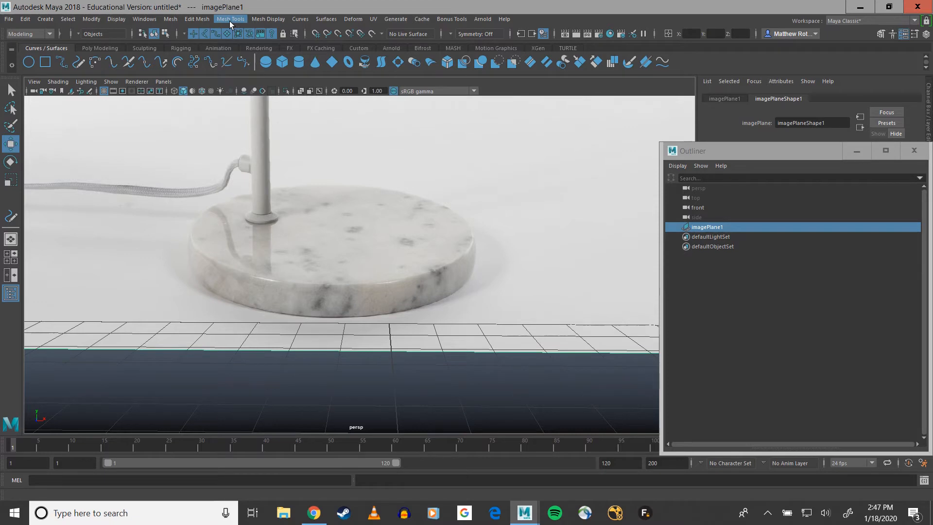
left_click(28, 63)
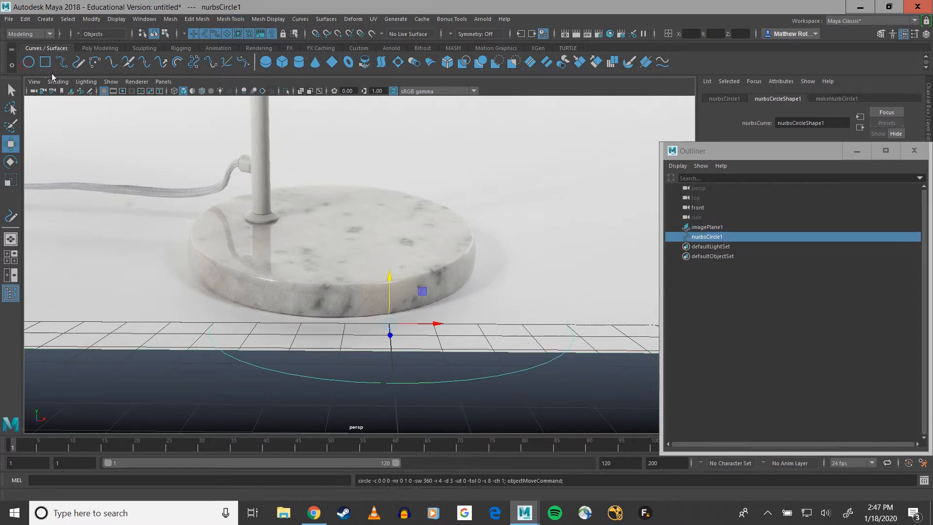
mouse_move(394, 312)
left_mouse_down("alt")
mouse_move(392, 272)
mouse_move(400, 299)
left_mouse_up("alt")
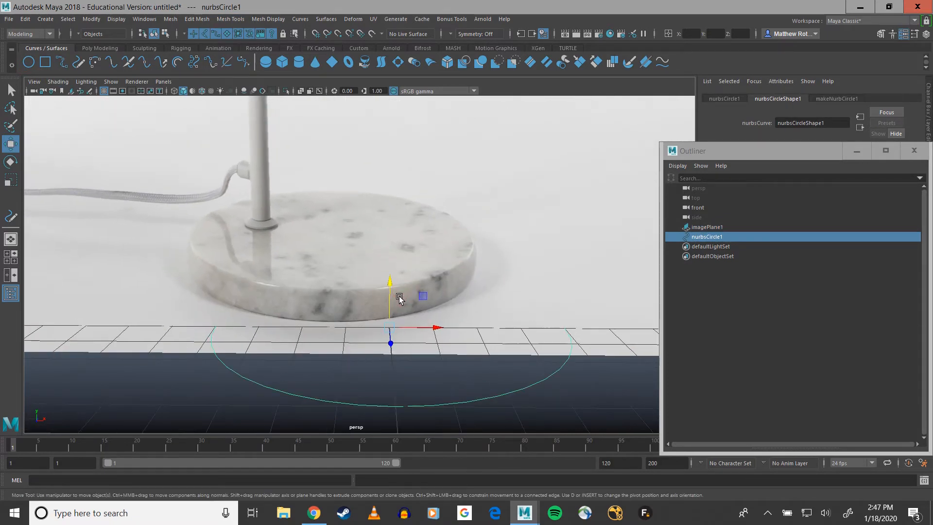
Shift the lamp image plane along X so the marble base is centred over the NURBS circle
left_click(481, 227)
key("f")
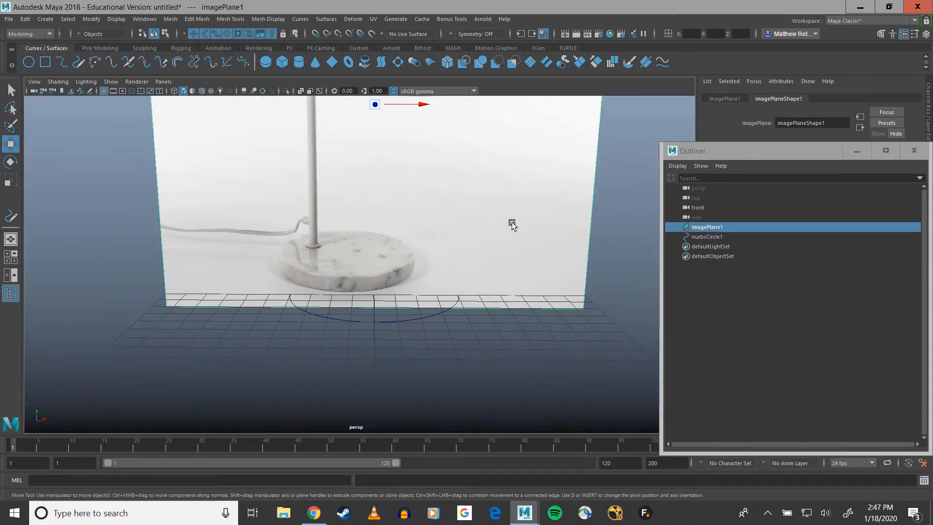
left_click_drag(416, 155, 441, 156)
scroll(434, 244, "up", 3)
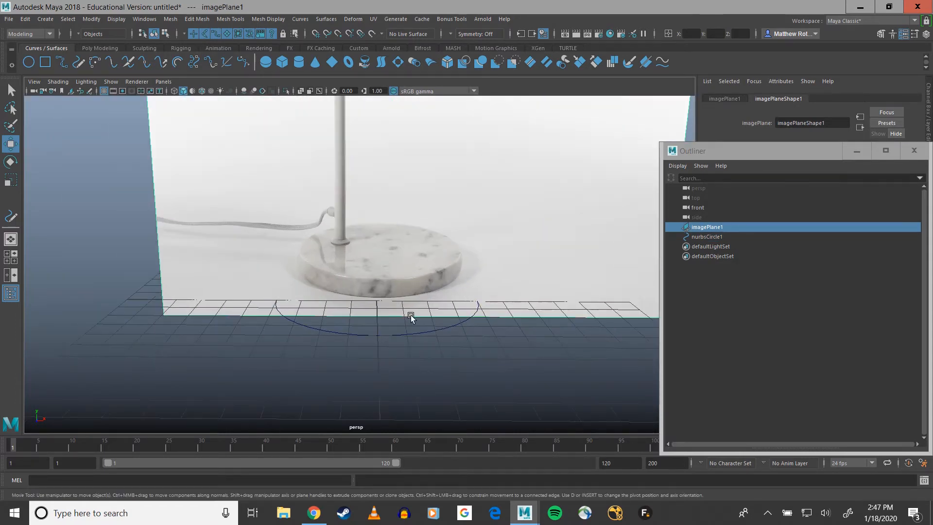
Raise the circle onto the marble base and scale it uniformly to 0.8 to match the base's width
left_click(402, 335)
scroll(375, 302, "up", 2)
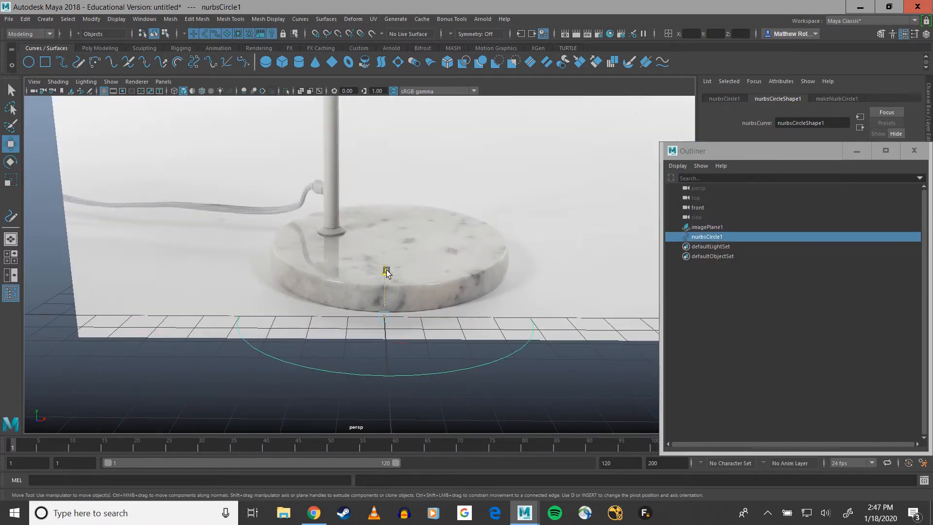
left_click_drag(385, 267, 387, 203)
scroll(438, 290, "down", 2)
mouse_move(430, 292)
left_mouse_down("alt")
mouse_move(487, 297)
mouse_move(465, 304)
mouse_move(427, 289)
left_mouse_up("alt")
key("r")
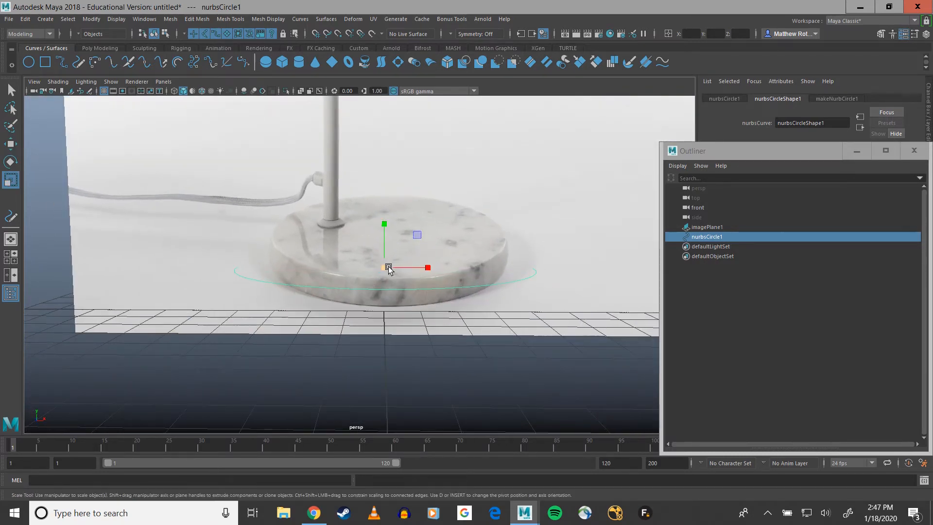
left_click_drag(385, 266, 337, 267)
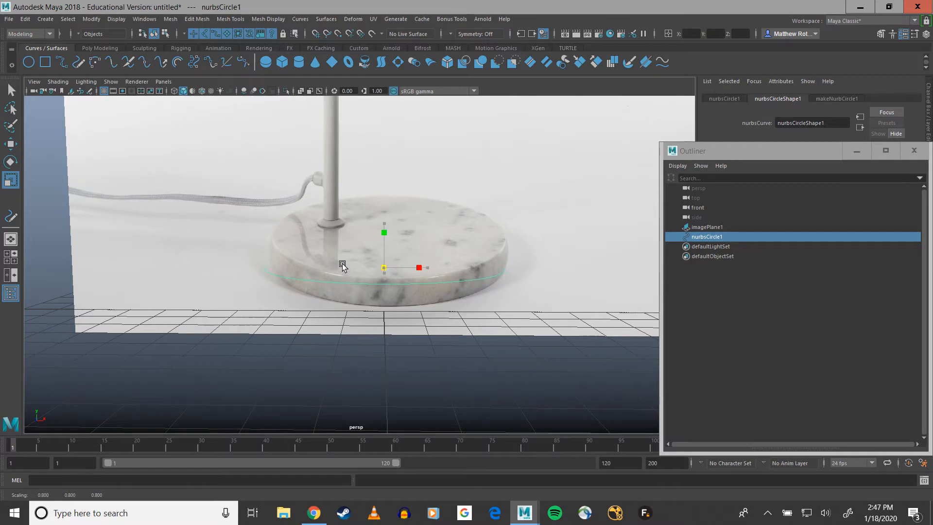
Using the front view, position the circle at about X 0.07, Y 0.13, level with the marble base's bottom edge
key("w")
left_click_drag(381, 225, 389, 229)
left_click_drag(420, 268, 424, 268)
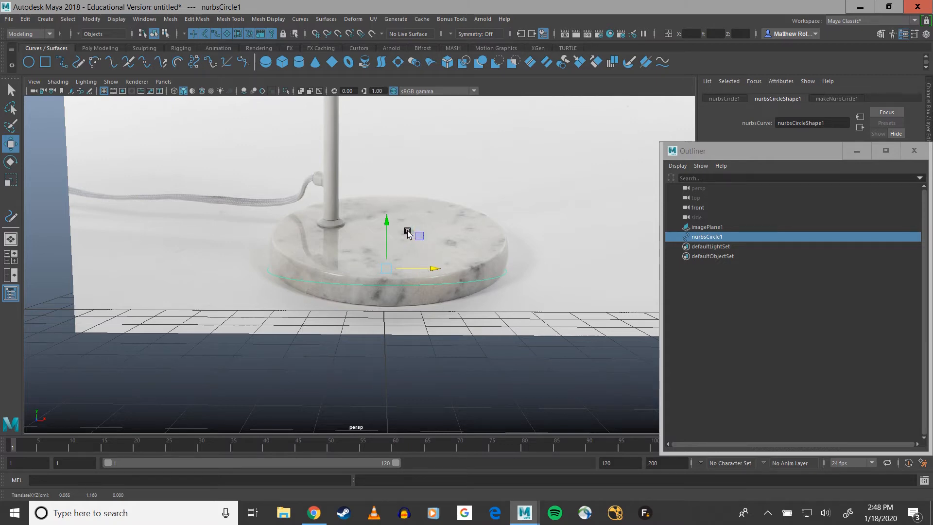
left_click_drag(386, 223, 342, 236)
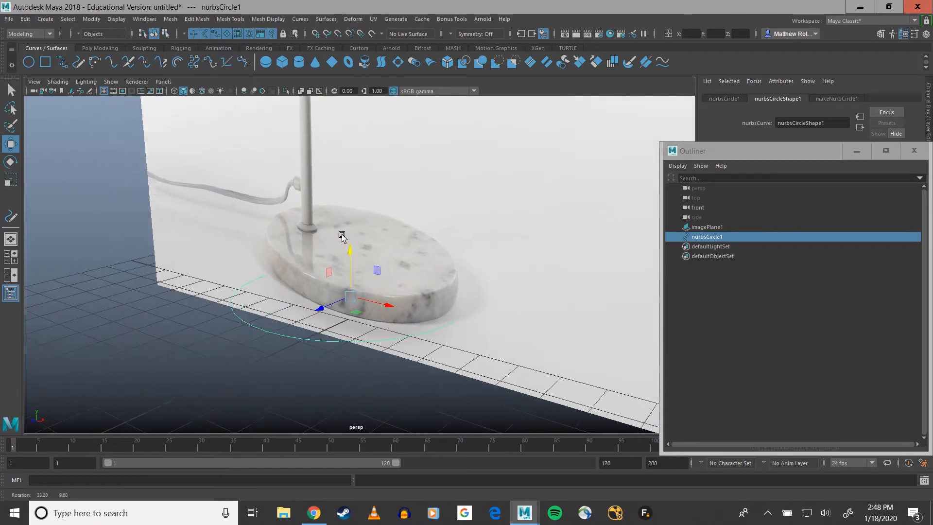
key("space")
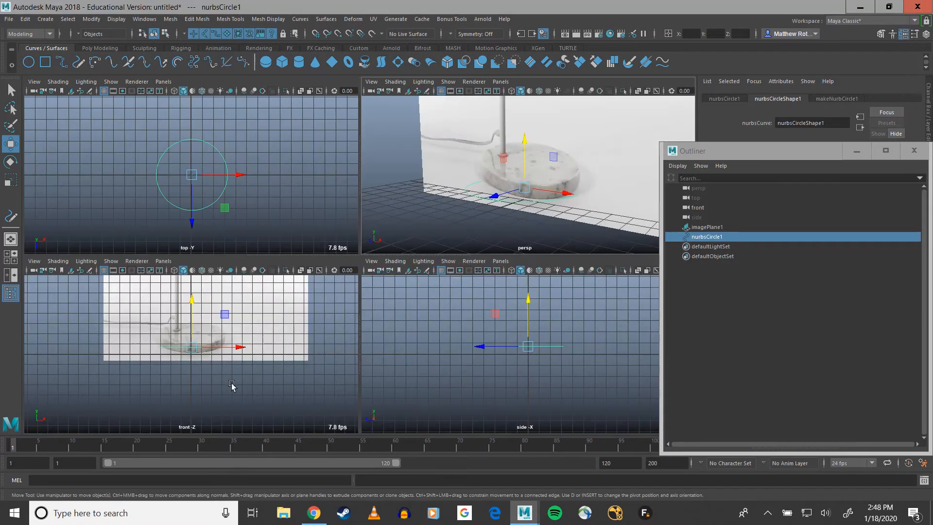
key("space")
right_click_drag(214, 366, 375, 344, "alt")
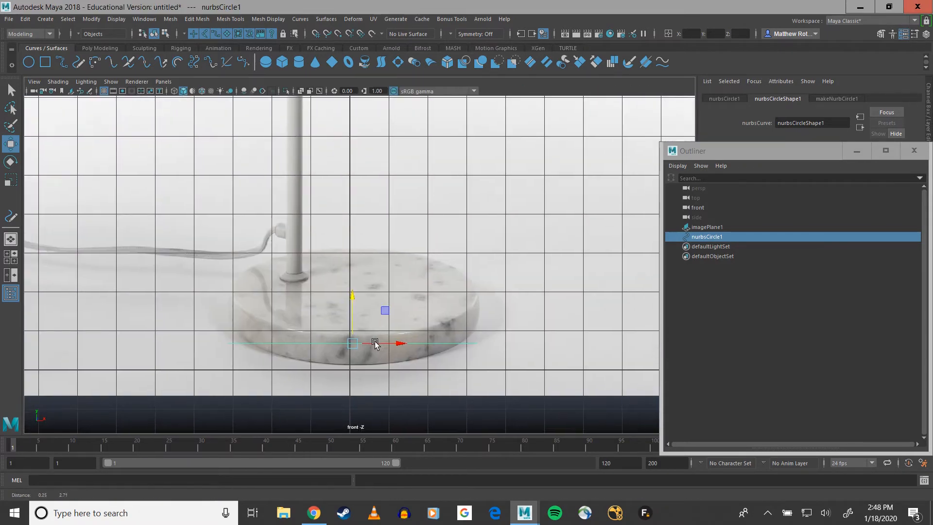
left_click_drag(351, 294, 349, 316)
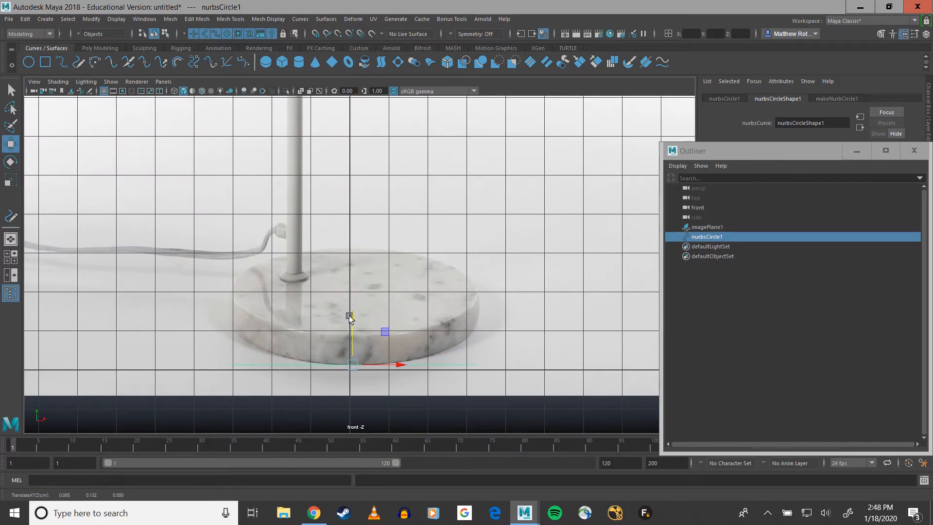
Duplicate the bottom circle and raise the copy to about Y 0.85, just below the marble base's front upper edge
key("ctrl+d")
left_click_drag(349, 316, 353, 288)
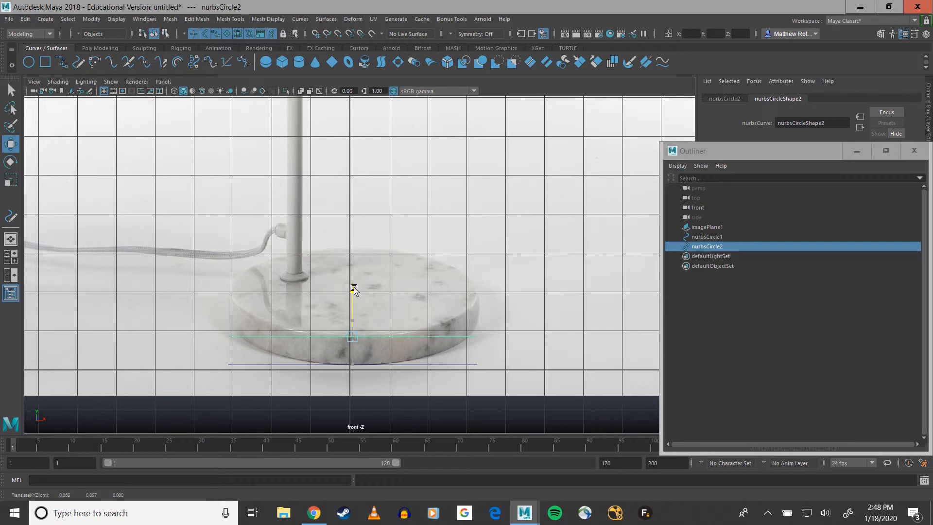
scroll(363, 314, "up", 4)
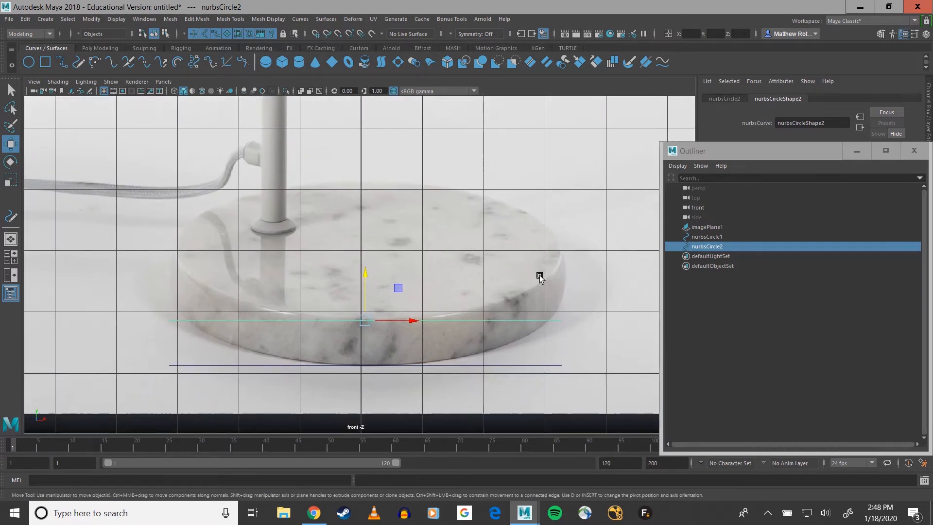
left_click(364, 273)
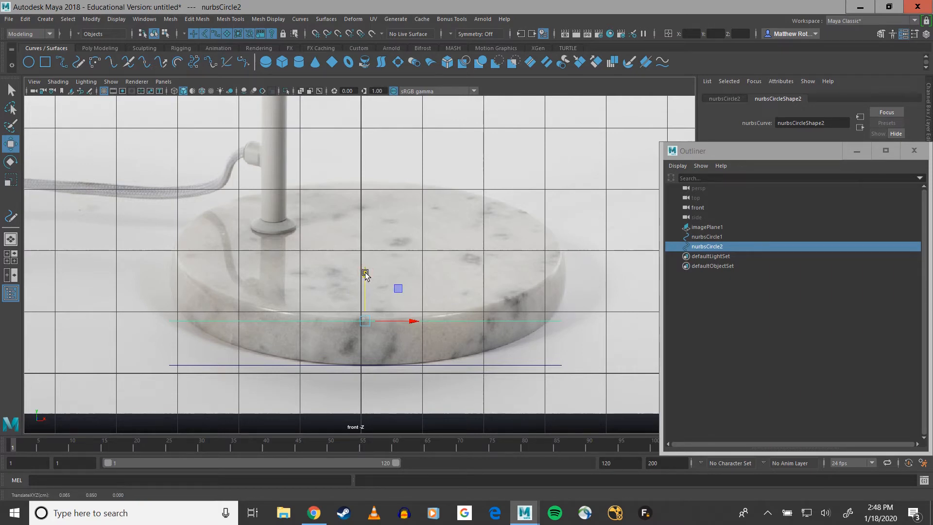
Duplicate the upper circle and scale the copy to about 0.775 in X and Z in the perspective view
key("ctrl+d")
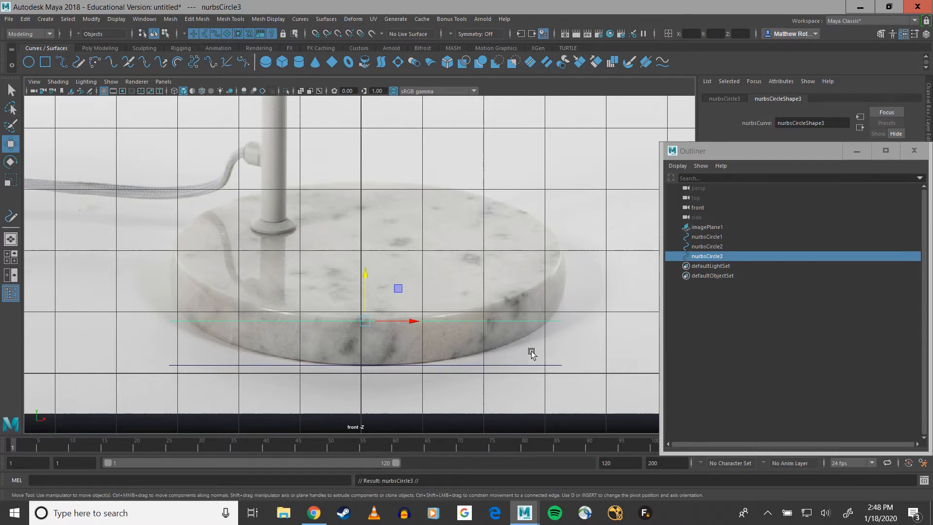
key("space")
key("space")
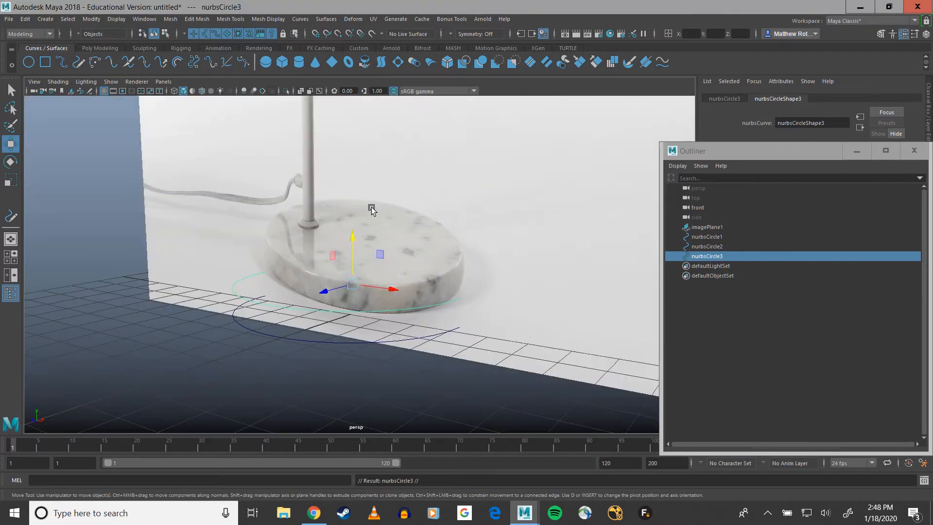
left_click_drag(370, 206, 464, 267, "alt")
key("r")
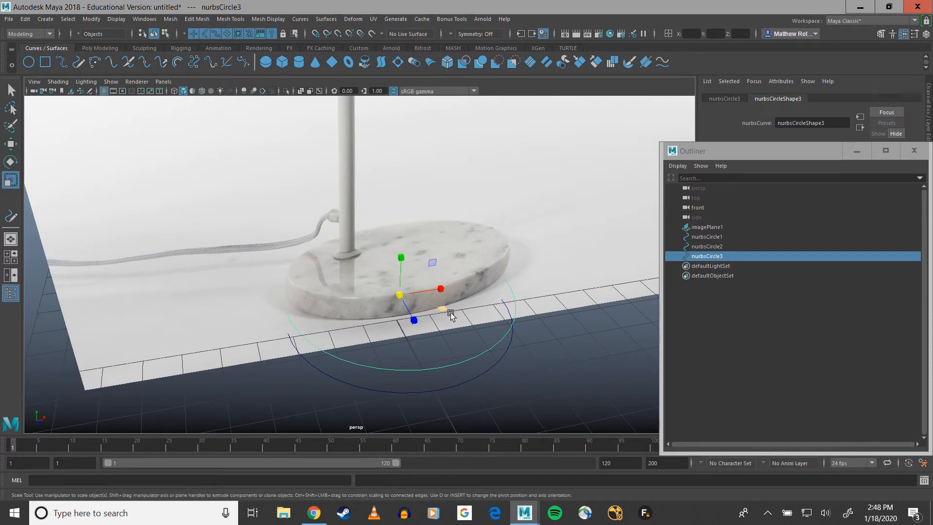
left_click_drag(441, 311, 441, 312)
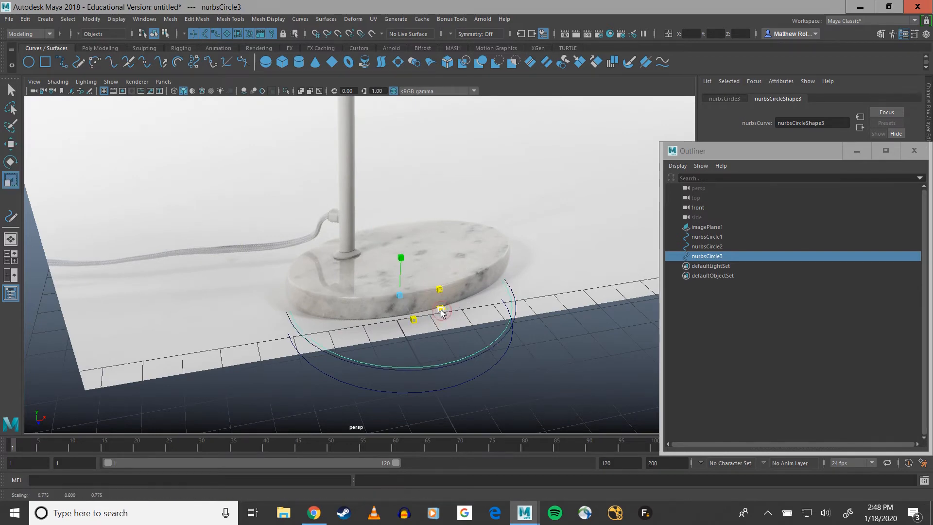
Raise the slightly smaller circle to about Y 0.91 to form the marble base's bevelled top edge
scroll(447, 317, "up", 4)
middle_click_drag(447, 318, 432, 303, "alt")
key("w")
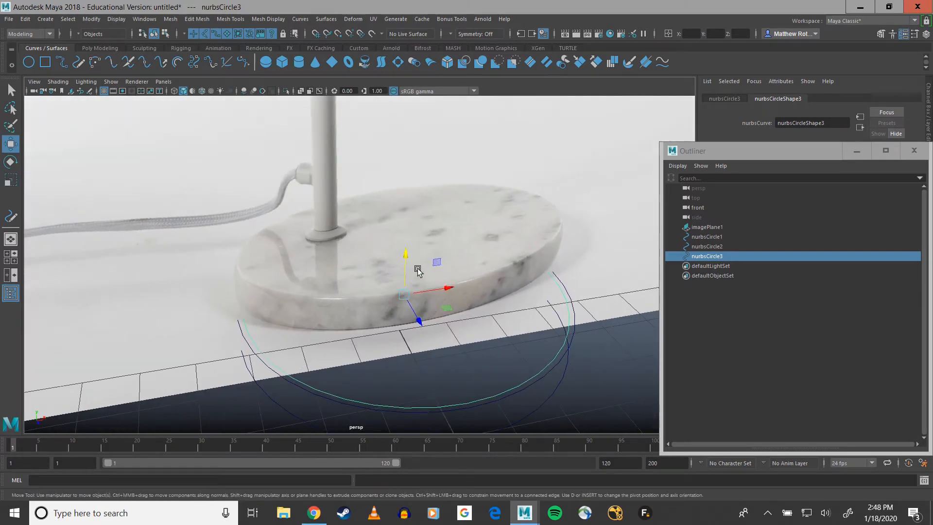
left_click_drag(408, 256, 444, 209)
scroll(594, 283, "up", 2)
scroll(593, 283, "up", 3)
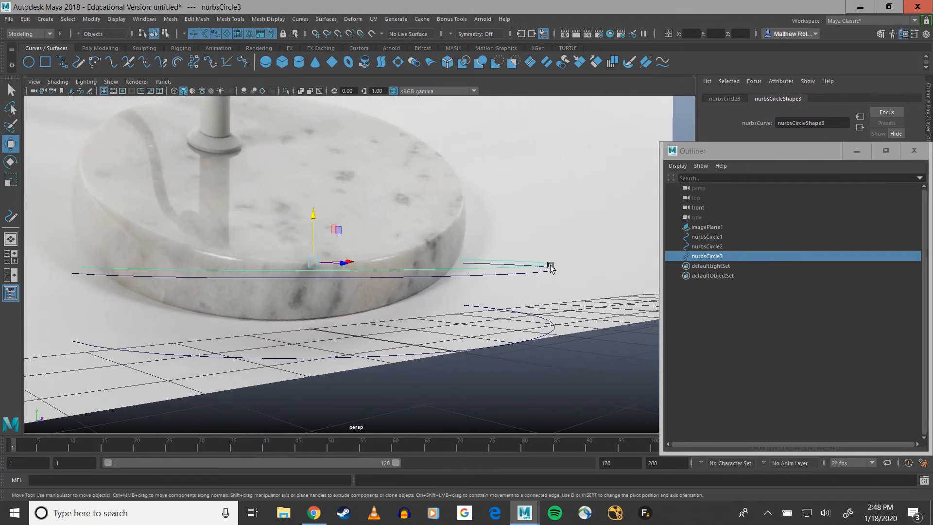
left_click_drag(559, 277, 514, 281, "alt")
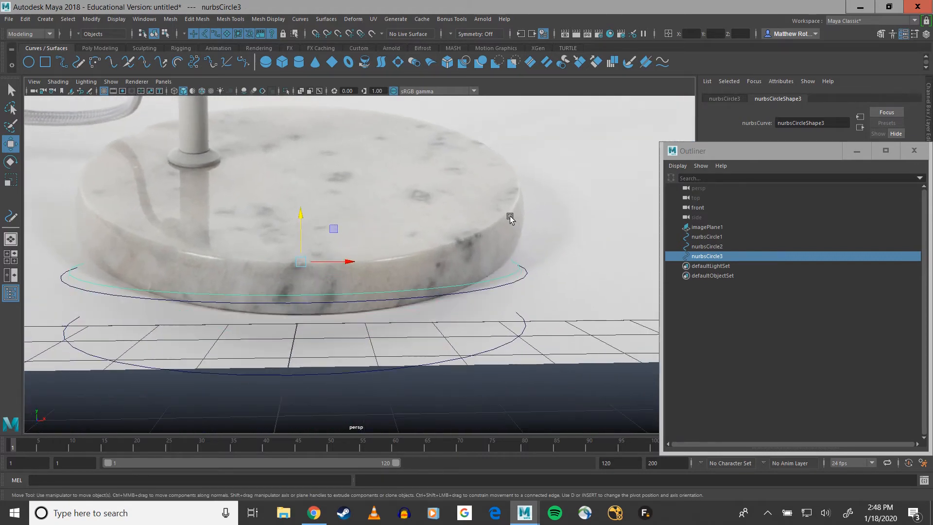
mouse_move(447, 245)
left_mouse_down("alt")
mouse_move(418, 240)
mouse_move(435, 237)
mouse_move(438, 247)
left_mouse_up("alt")
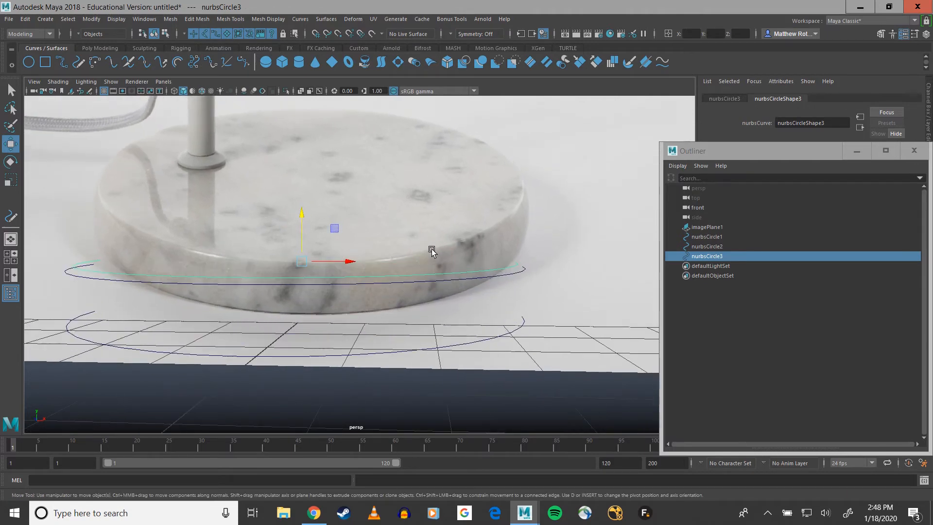
Duplicate the topmost circle and shrink the copy in X and Z to a small circle at the base's centre
key("space")
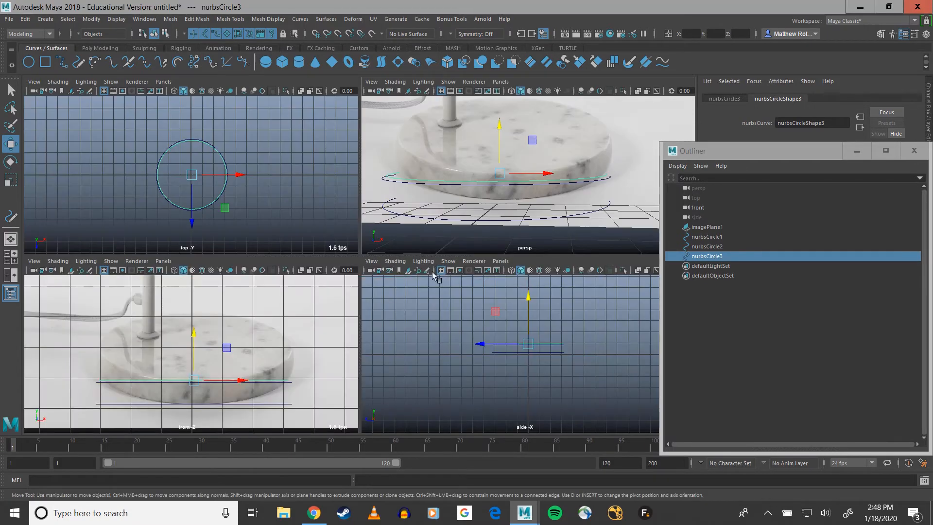
key("space")
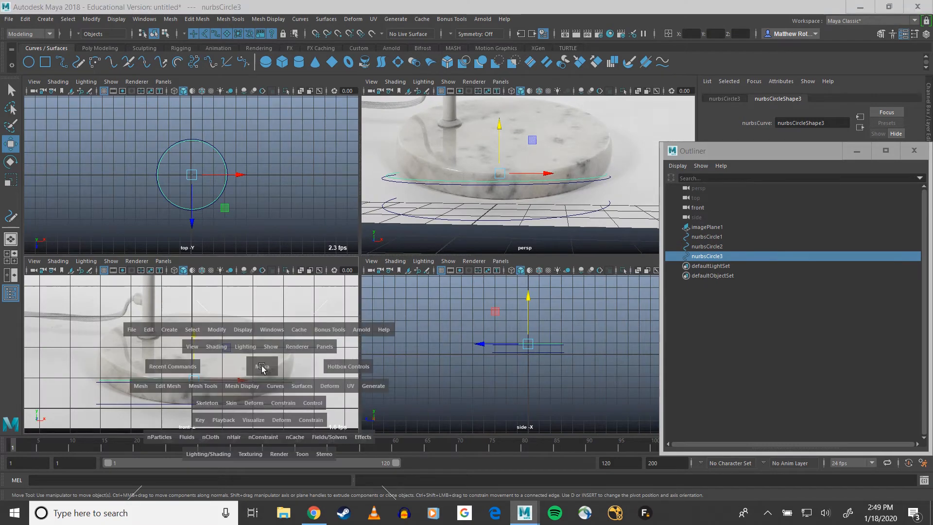
scroll(398, 269, "down", 3)
left_click_drag(398, 268, 394, 290, "alt")
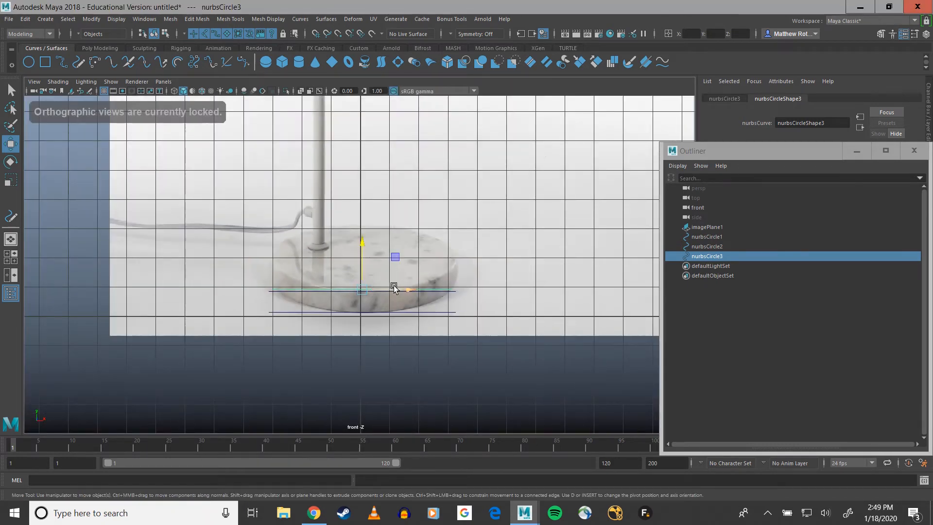
scroll(394, 290, "up", 5)
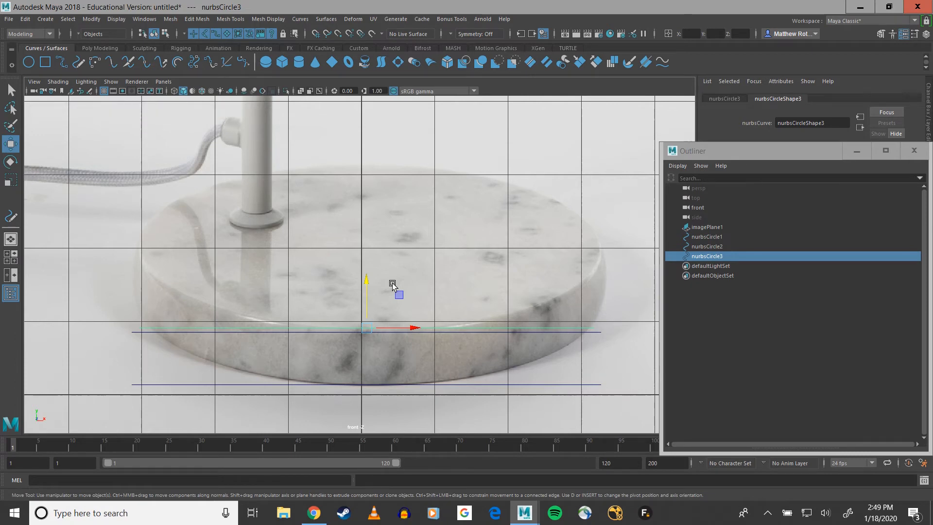
key("ctrl+d")
key("space")
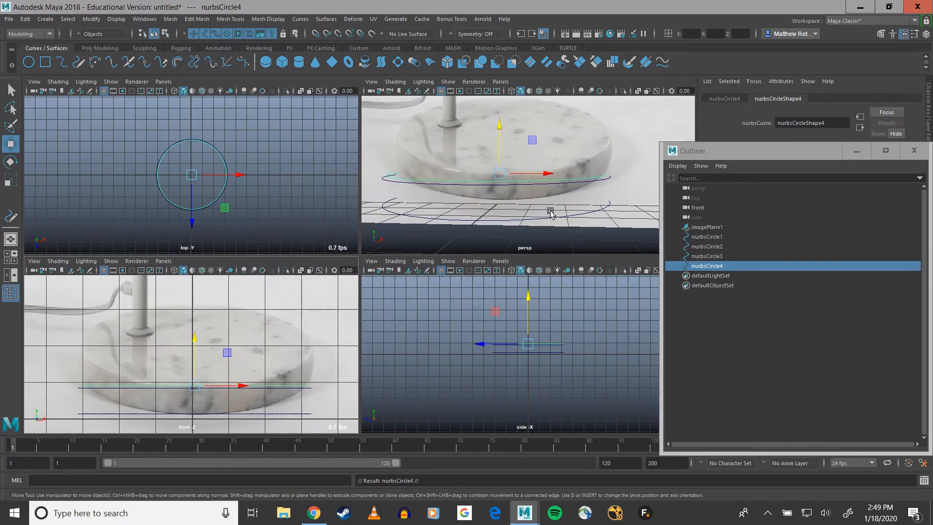
key("space")
left_click_drag(365, 229, 384, 234, "alt")
key("r")
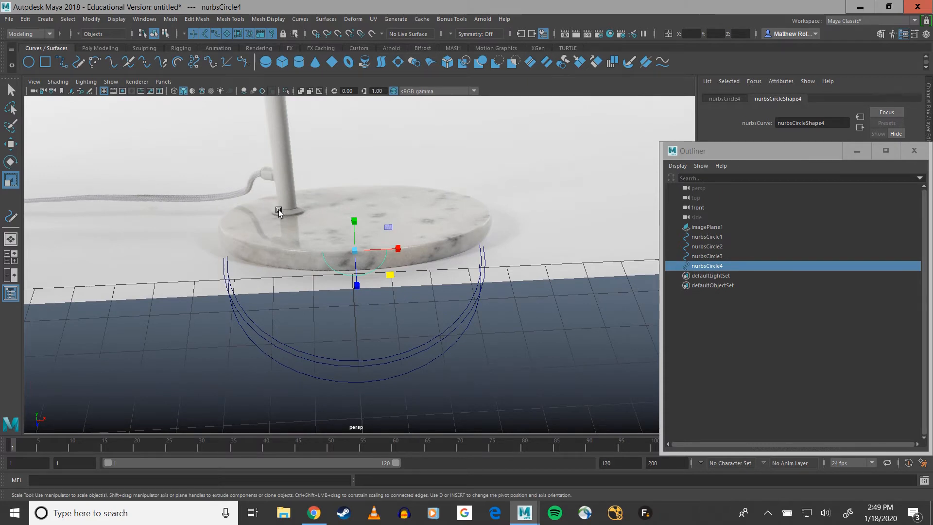
Move the small circle to about X -1.5, Z -0.33, in line with the lamp stem
key("w")
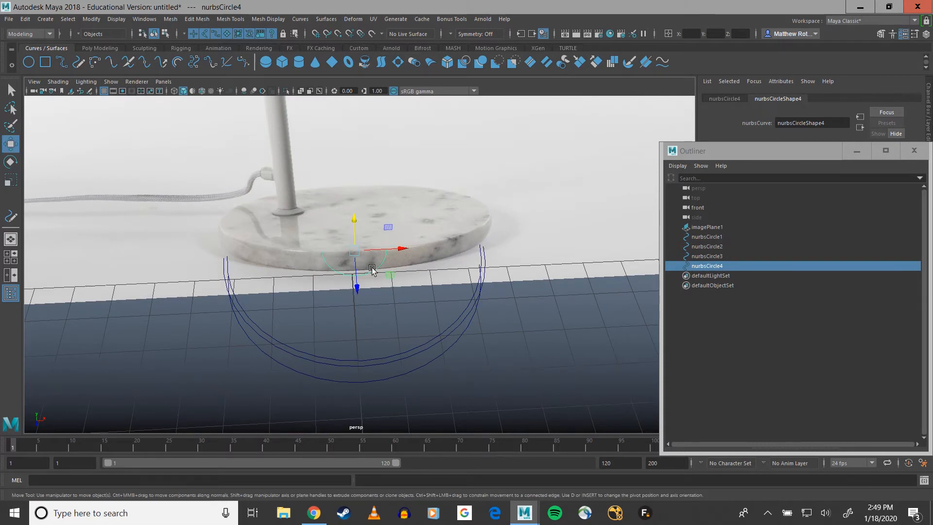
middle_click_drag(382, 262, 325, 267)
left_click_drag(325, 268, 294, 211, "alt")
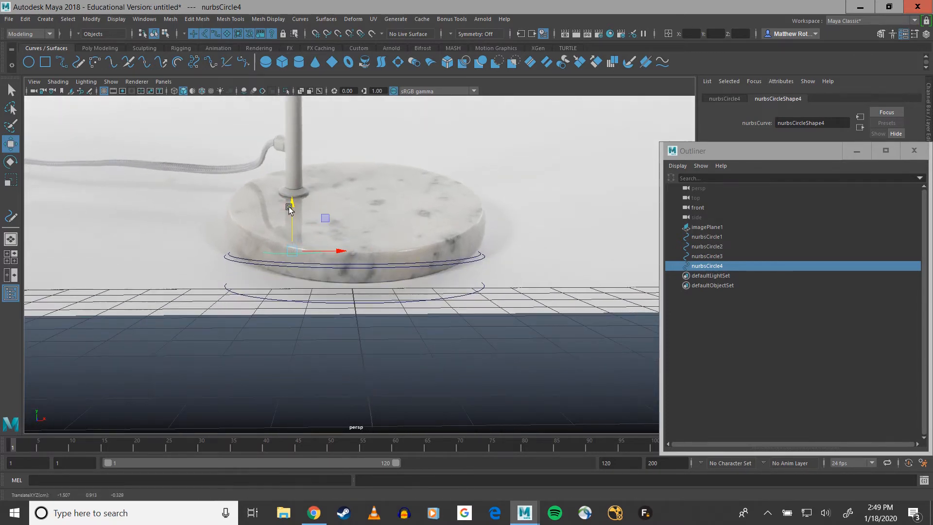
Lower the lamp image plane so the collar at the foot of the stem meets the small circle
left_click(362, 197)
scroll(361, 195, "down", 2)
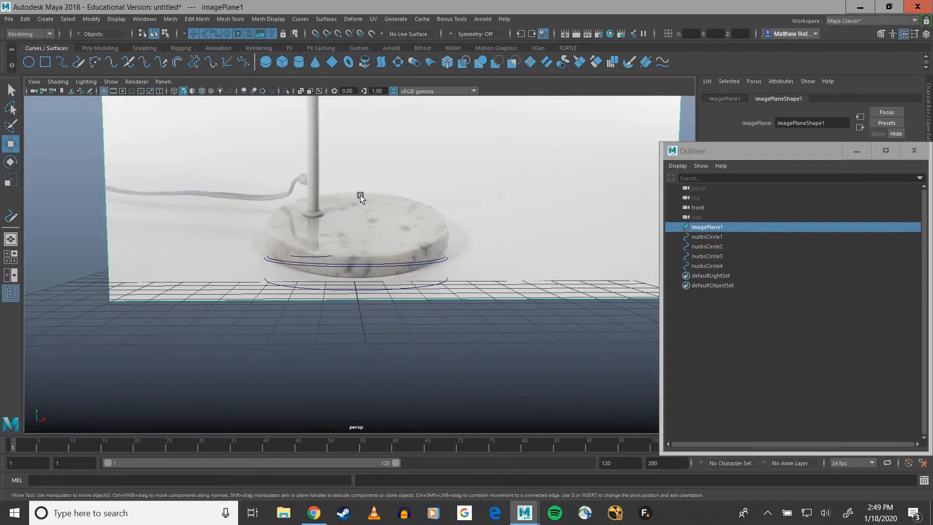
scroll(360, 187, "down", 4)
scroll(357, 200, "up", 2)
mouse_move(358, 145)
left_mouse_down()
mouse_move(358, 117)
mouse_move(358, 145)
left_mouse_up()
scroll(345, 267, "up", 4)
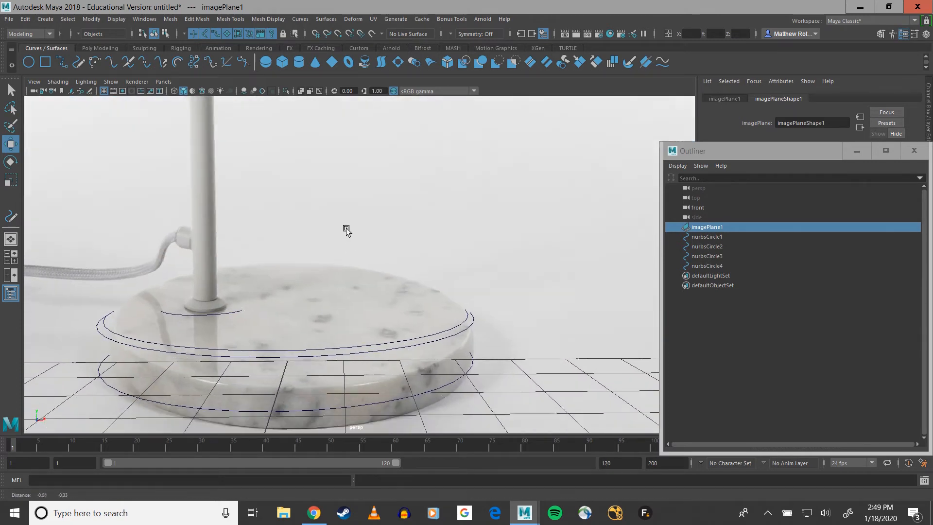
Scale the small circle to about 0.116 in X and Z to fit the collar at the foot of the stem
left_click_drag(346, 230, 319, 258, "alt")
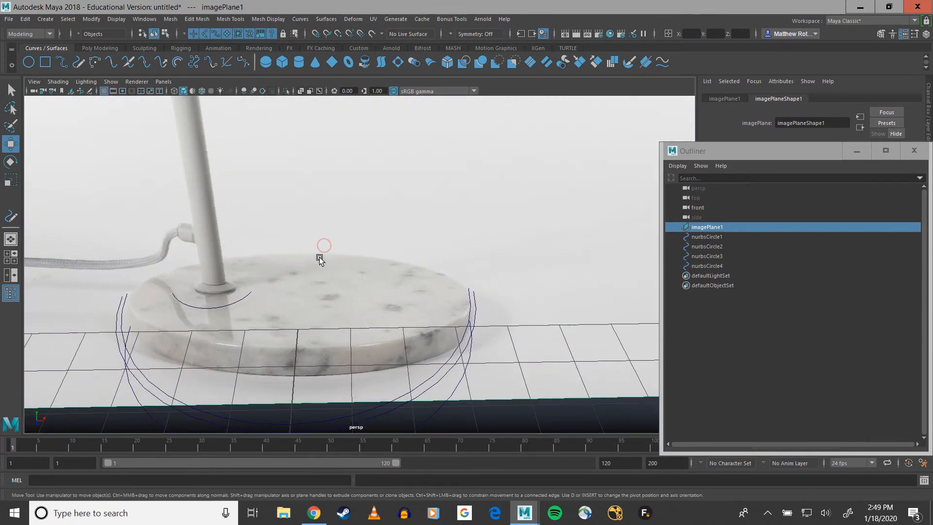
left_click(239, 302)
key("r")
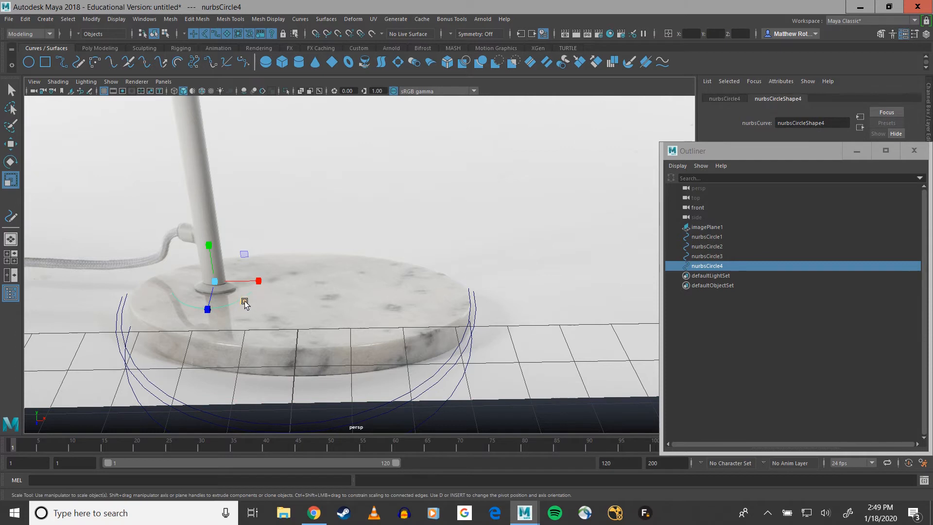
left_click_drag(244, 303, 237, 301)
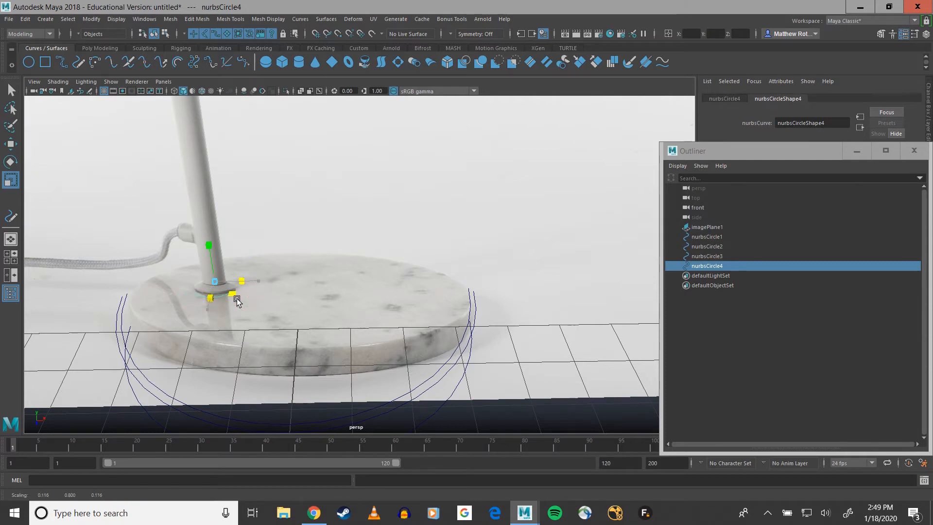
key("w")
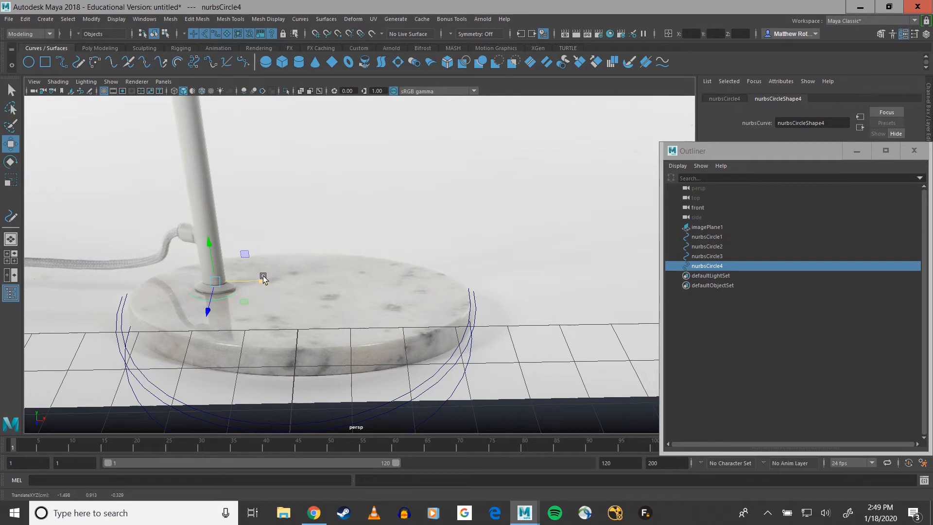
Duplicate the small collar circle and lower the copy to about Y 0.62, inside the marble base
left_click_drag(263, 277, 308, 225)
key("r")
key("w")
scroll(312, 251, "up", 3)
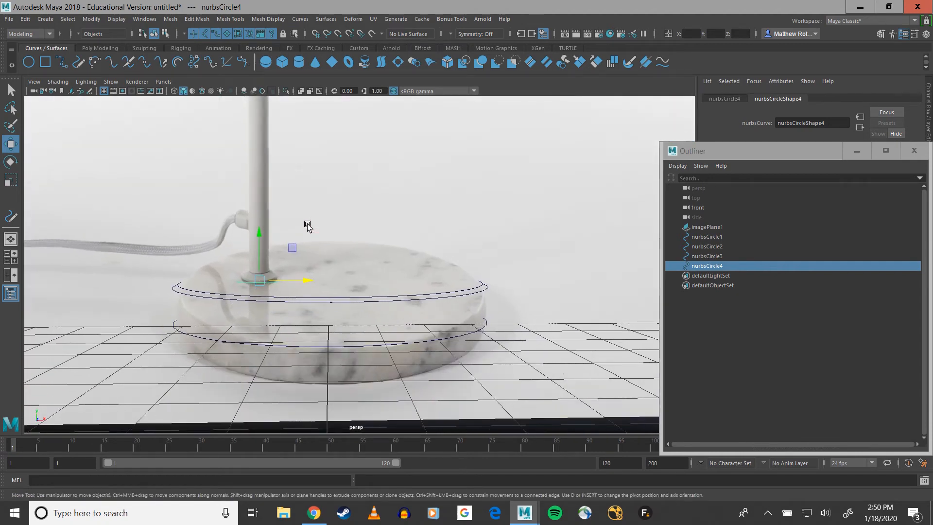
key("ctrl+d")
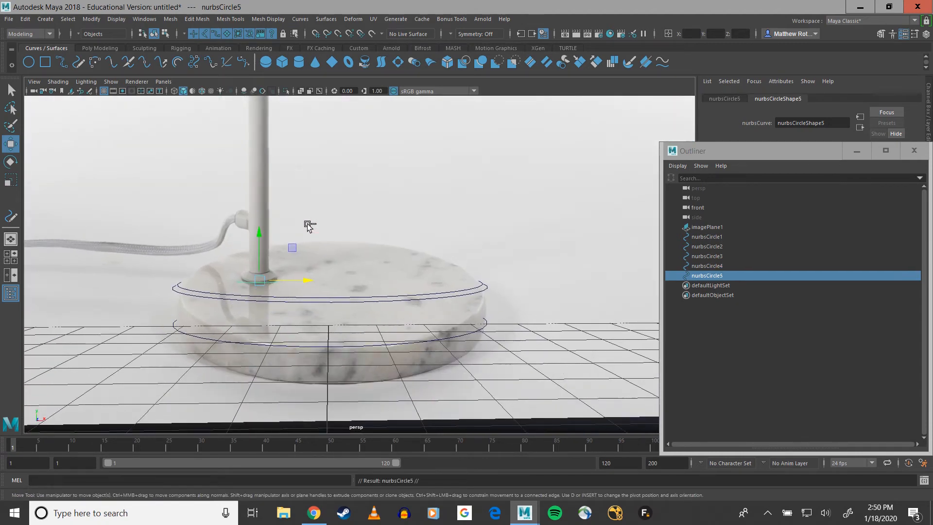
left_click_drag(259, 234, 303, 224)
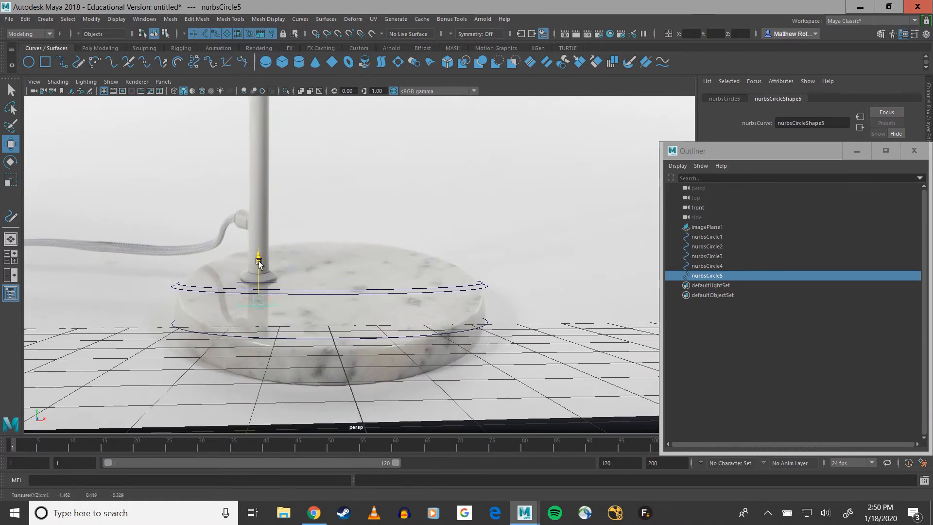
left_click_drag(259, 262, 274, 241, "alt")
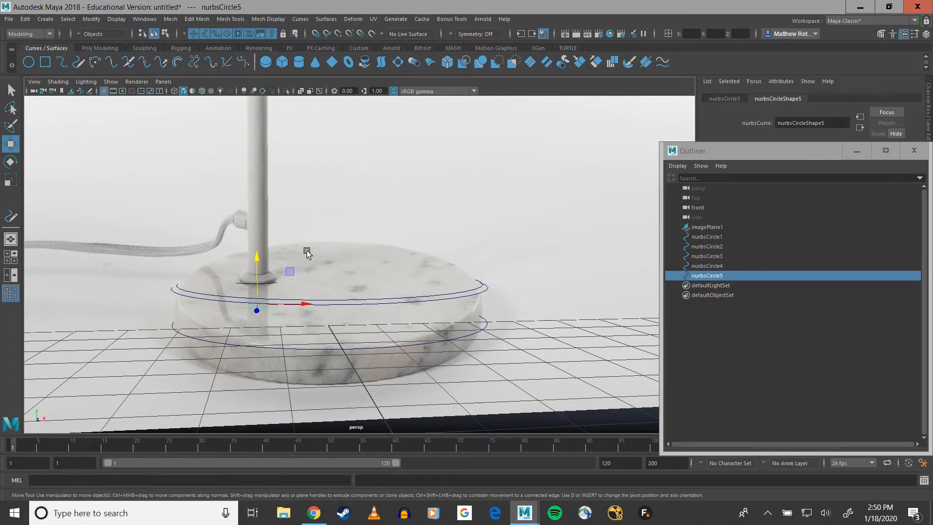
scroll(307, 251, "down", 3)
left_click_drag(369, 194, 337, 269, "alt")
middle_click_drag(338, 269, 329, 226, "alt")
scroll(343, 334, "up", 5)
middle_click_drag(343, 334, 394, 183, "alt")
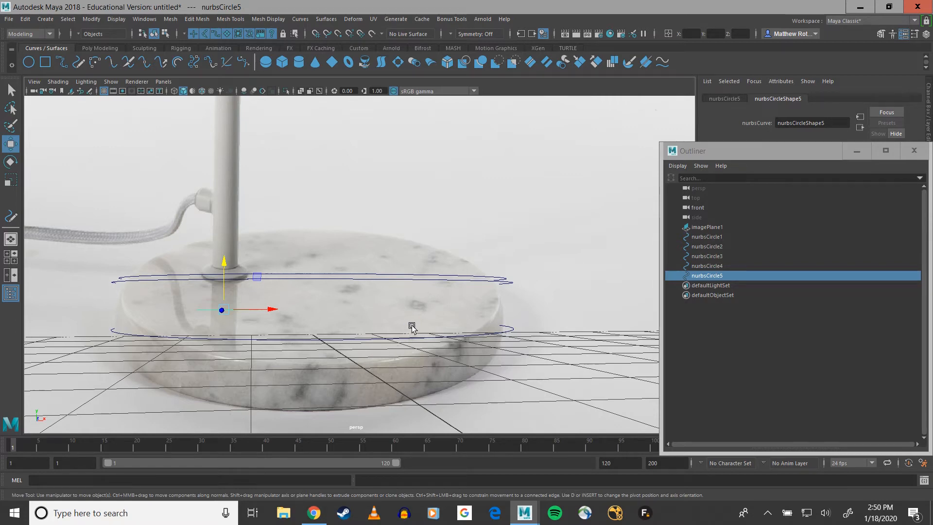
key("space")
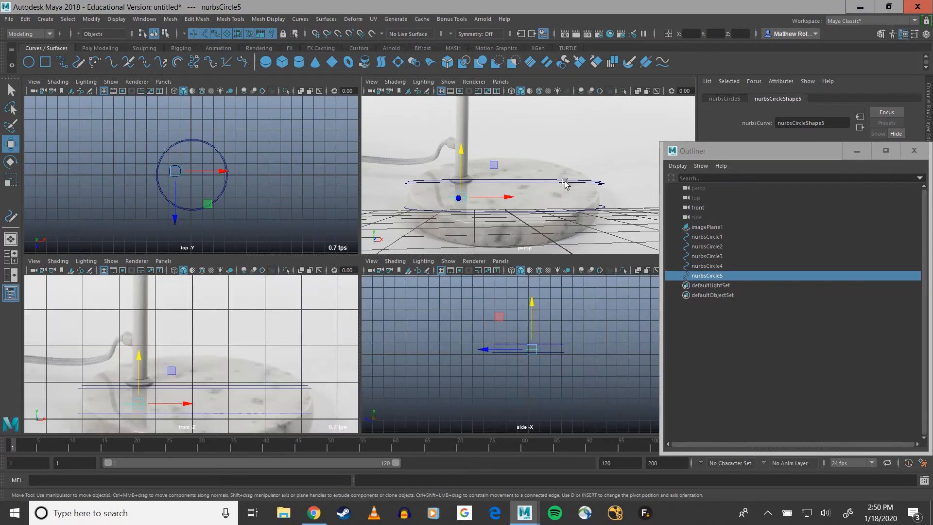
key("space")
Loft nurbsCircle1 through nurbsCircle5 in order into a NURBS surface with linear degree and 1 section span
left_click(706, 237)
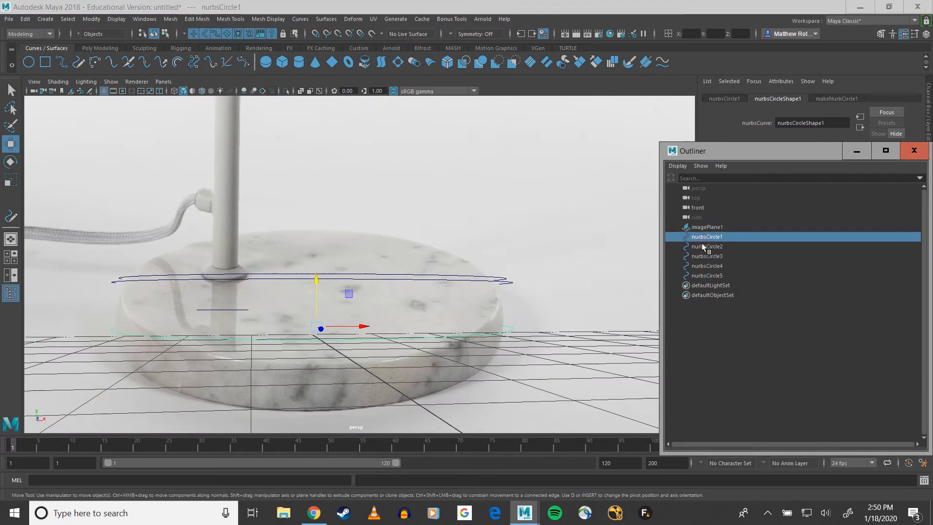
left_click_drag(470, 250, 453, 262, "alt")
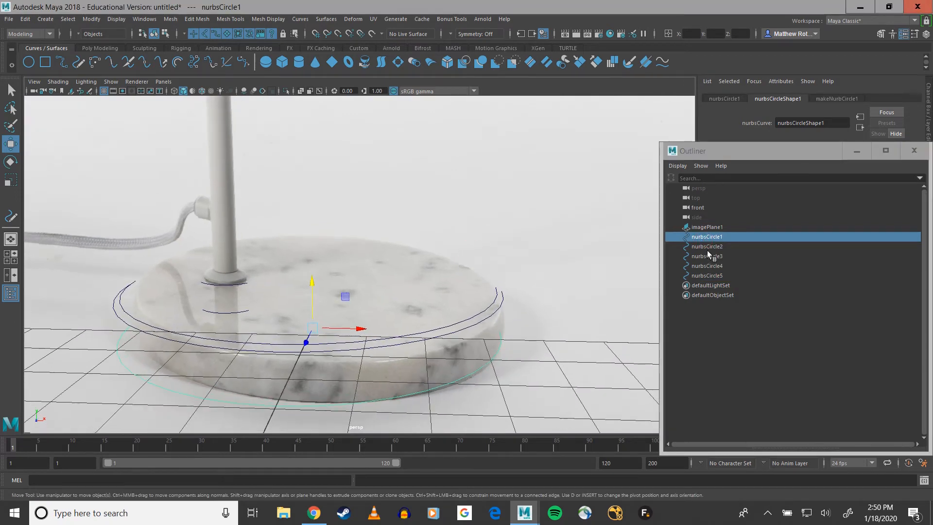
left_click_drag(707, 250, 710, 274, "shift")
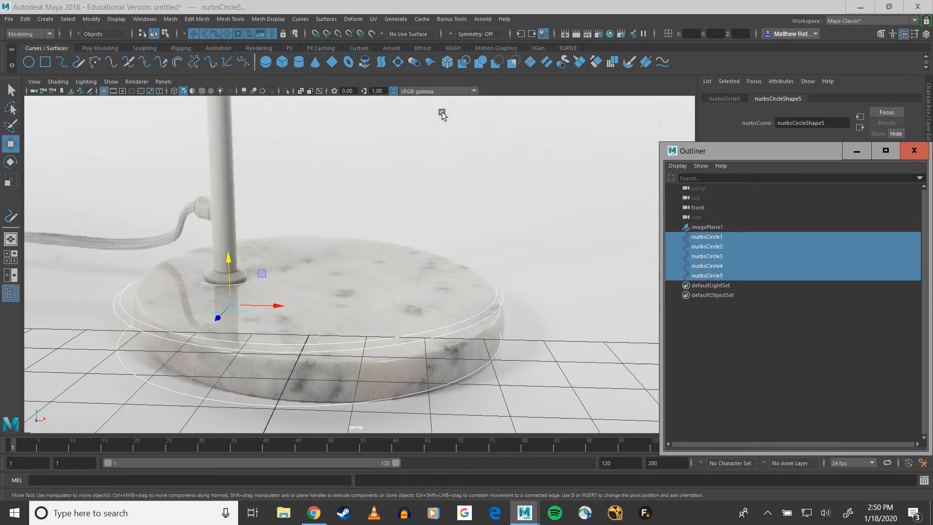
left_click(326, 19)
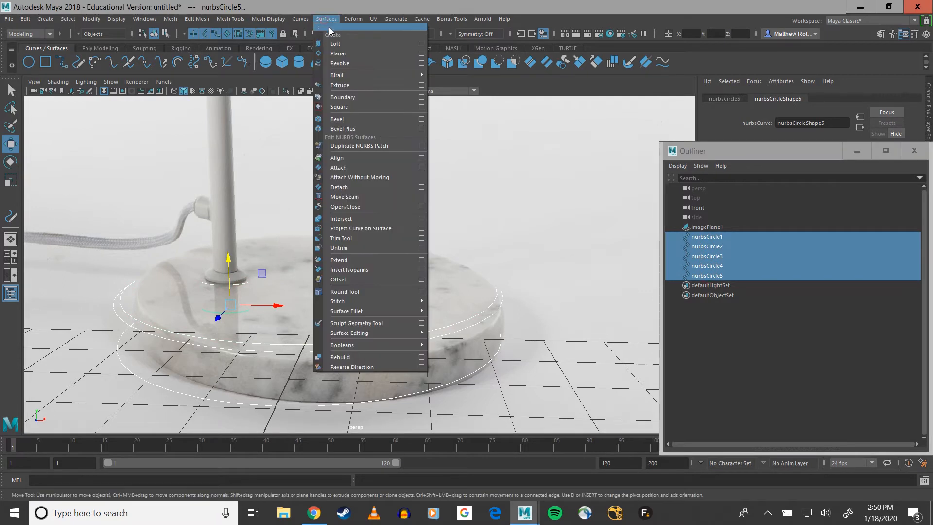
left_click(421, 44)
left_click_drag(200, 253, 407, 167)
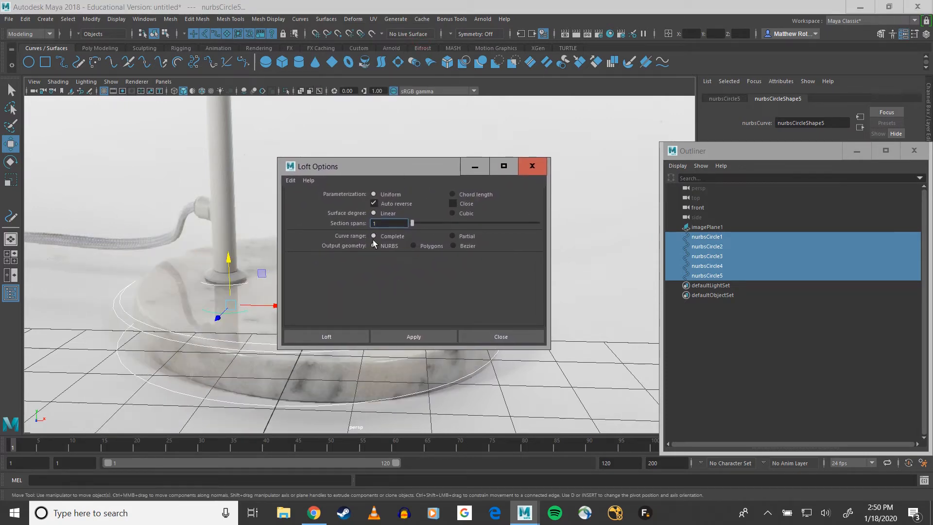
left_click(339, 335)
left_click_drag(337, 262, 345, 280, "alt")
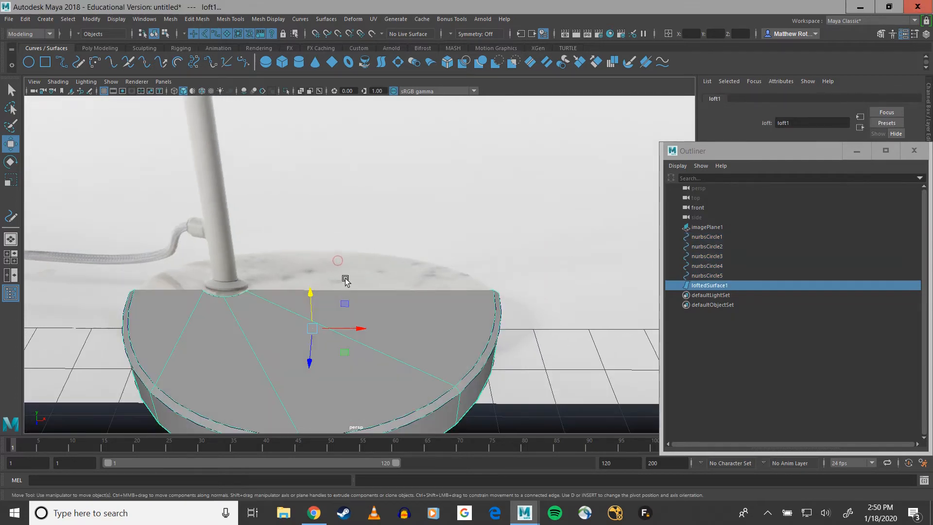
Hide the lamp image plane so the lofted base can be seen from all around
left_click(707, 227)
key("ctrl+h")
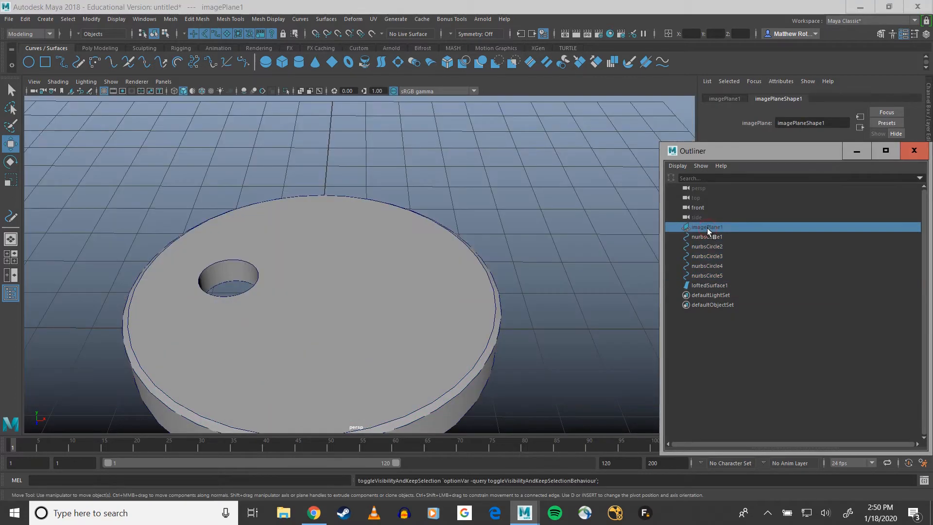
left_click_drag(321, 270, 285, 265, "alt")
Convert the lofted base surface to polygons as quads with General tessellation, Number U 12 and Number V 8
left_click(271, 227)
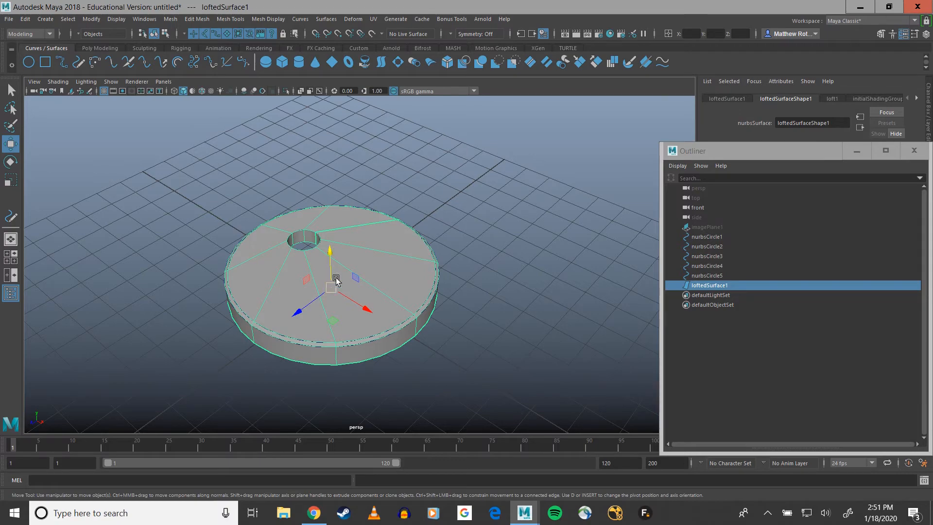
scroll(345, 246, "up", 5)
left_click_drag(335, 235, 391, 214, "alt")
scroll(369, 214, "down", 3)
scroll(357, 239, "down", 2)
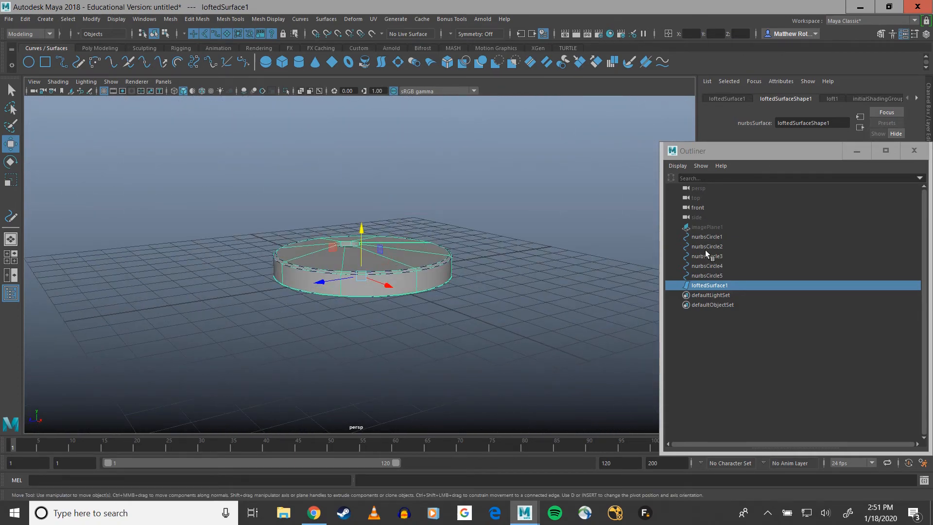
left_click(44, 20)
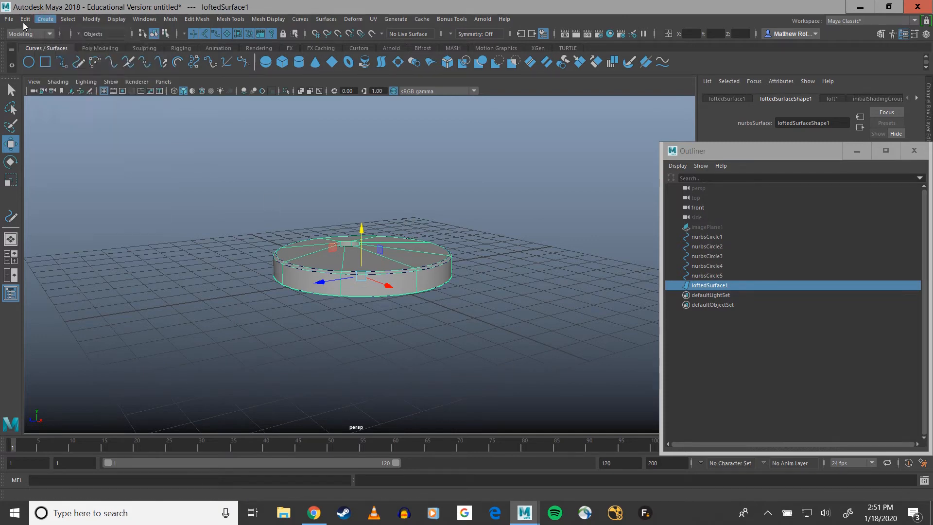
left_click(23, 21)
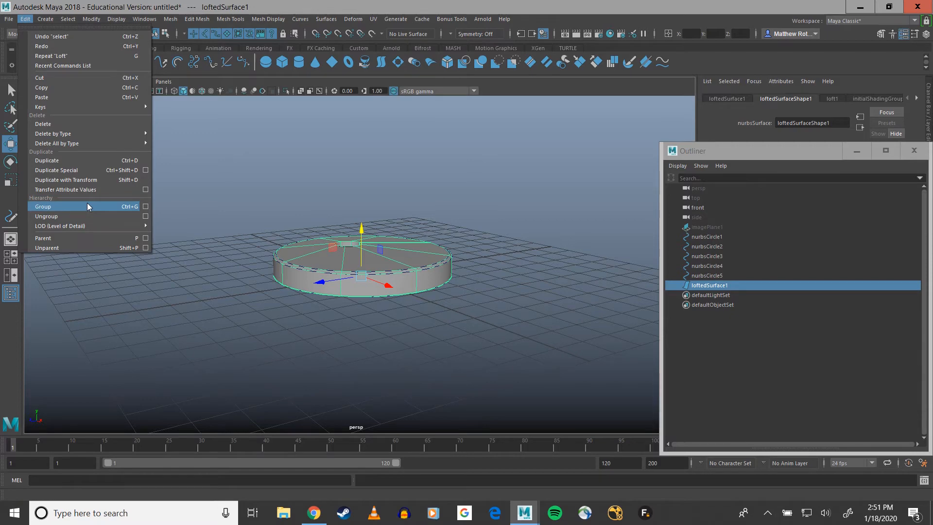
mouse_move(91, 19)
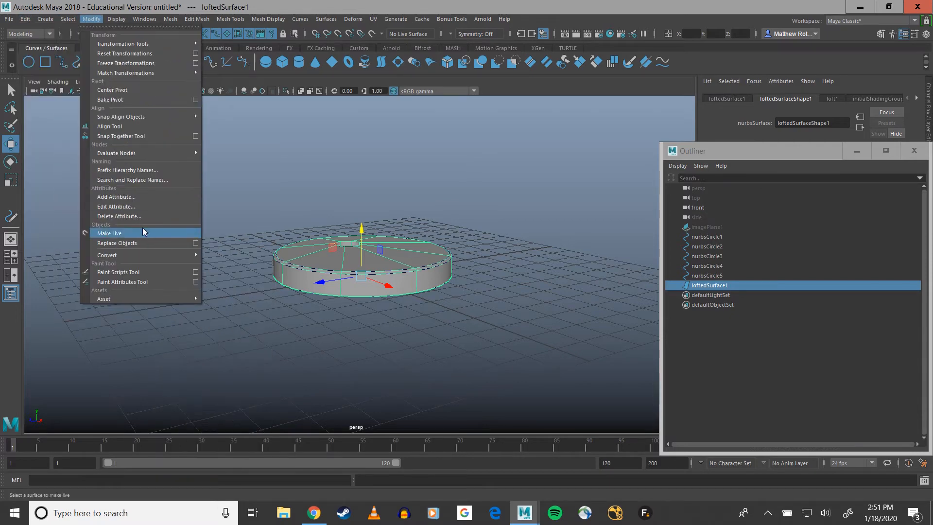
mouse_move(150, 256)
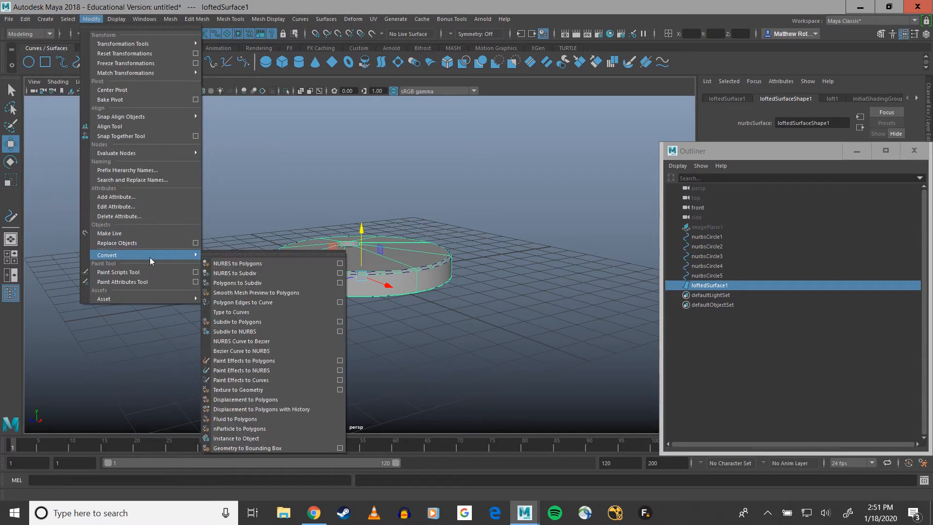
left_click(339, 263)
left_click_drag(386, 176, 623, 167)
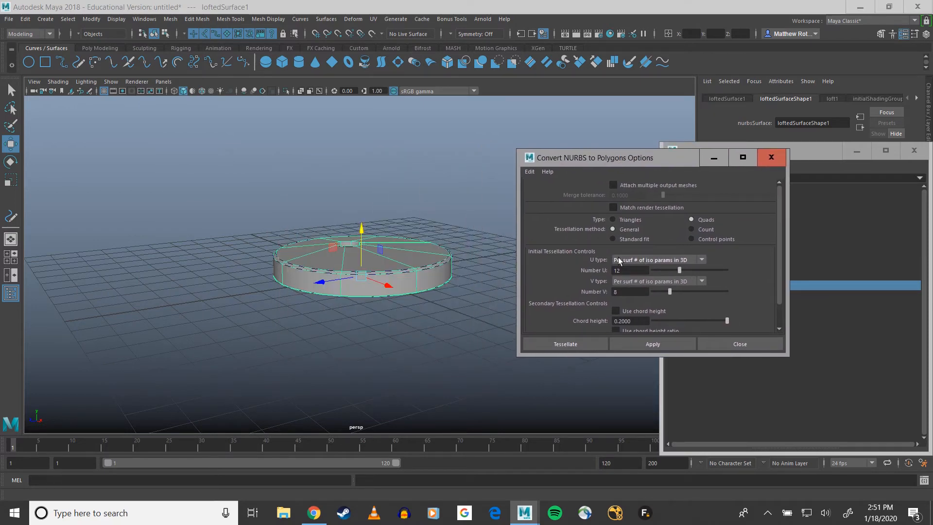
left_click(628, 343)
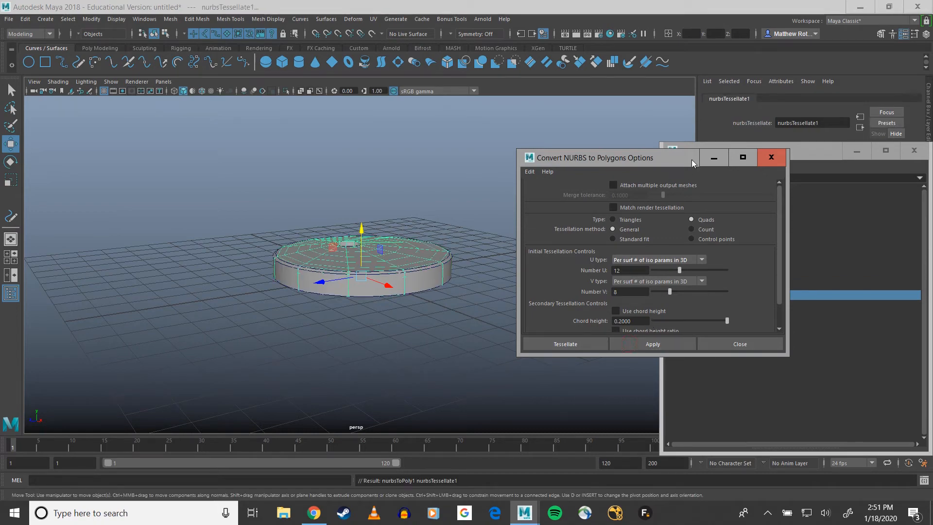
left_click(714, 159)
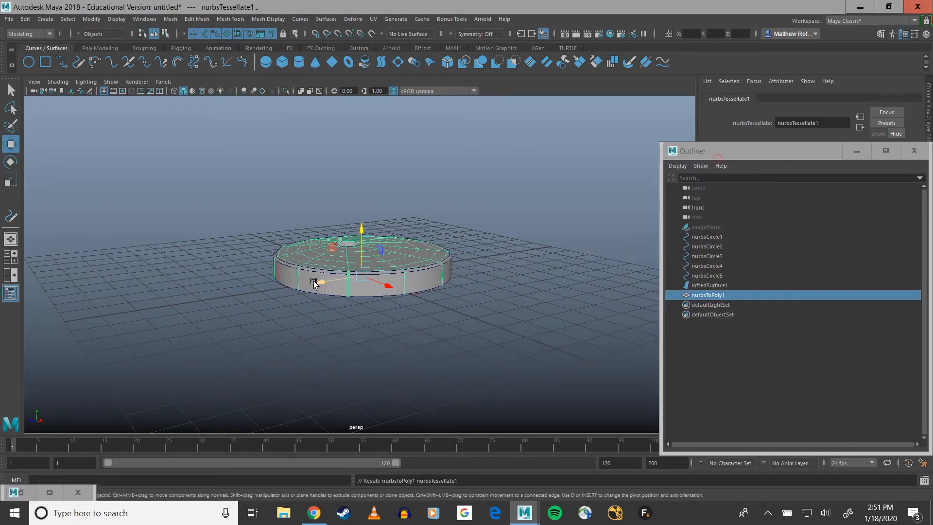
Move the polygon version of the base along X until it sits clear beside the original lofted surface
scroll(372, 292, "up", 5)
left_click_drag(373, 292, 552, 385, "alt")
scroll(399, 302, "down", 5)
scroll(597, 317, "up", 2)
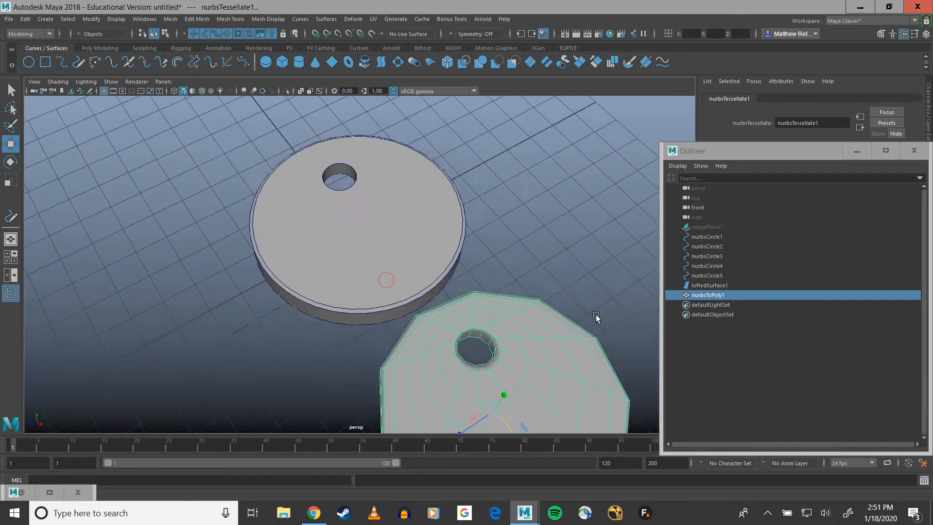
middle_click_drag(596, 317, 489, 163, "alt")
left_click_drag(489, 162, 532, 127, "alt")
scroll(533, 126, "up", 5)
middle_click_drag(489, 138, 397, 231, "alt")
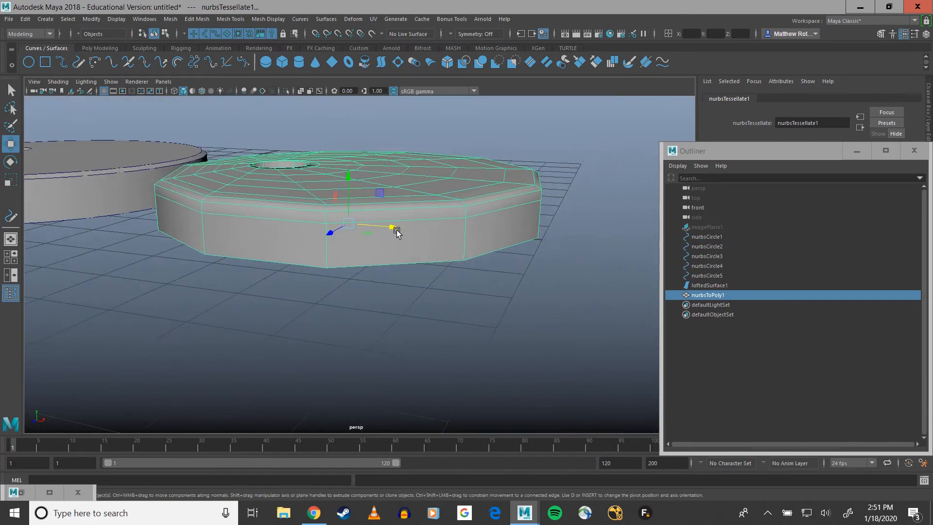
Set the V Number in the polygon base's tessellation history to 1
left_click_drag(397, 233, 439, 203, "alt")
left_click_drag(737, 150, 405, 325)
mouse_move(838, 325)
left_mouse_down()
mouse_move(904, 326)
mouse_move(851, 325)
left_mouse_up()
left_click_drag(378, 200, 439, 170, "alt")
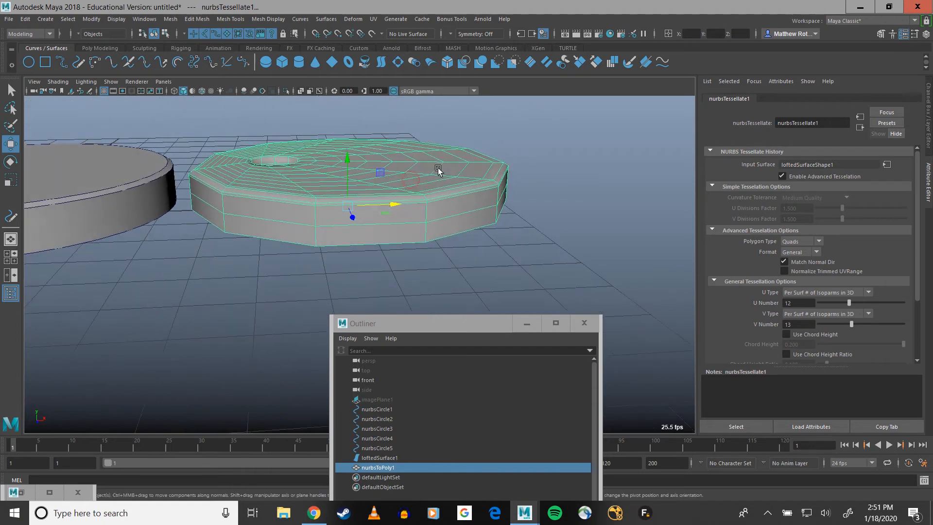
left_click_drag(851, 324, 820, 324)
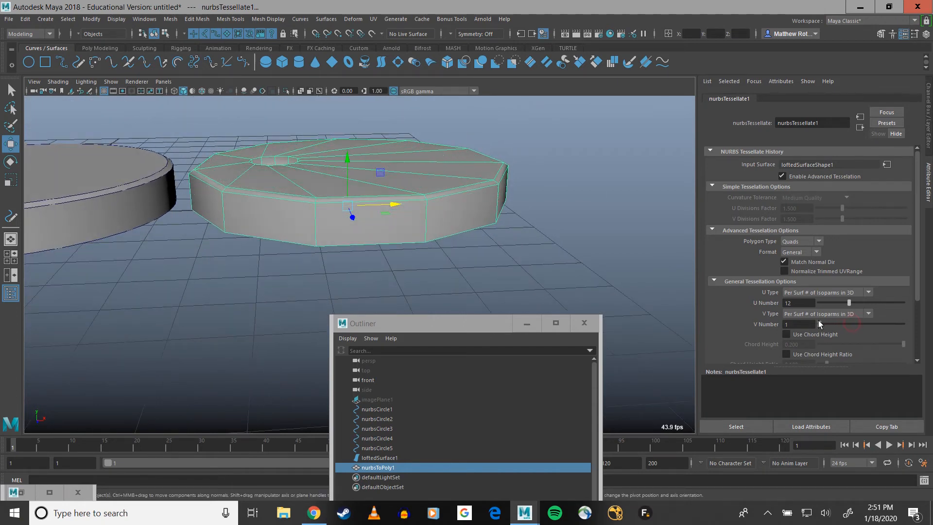
Raise the U Number in the polygon base's tessellation history to 17
left_click_drag(586, 284, 291, 184, "alt")
left_click_drag(357, 152, 364, 183, "alt")
scroll(364, 183, "down", 3)
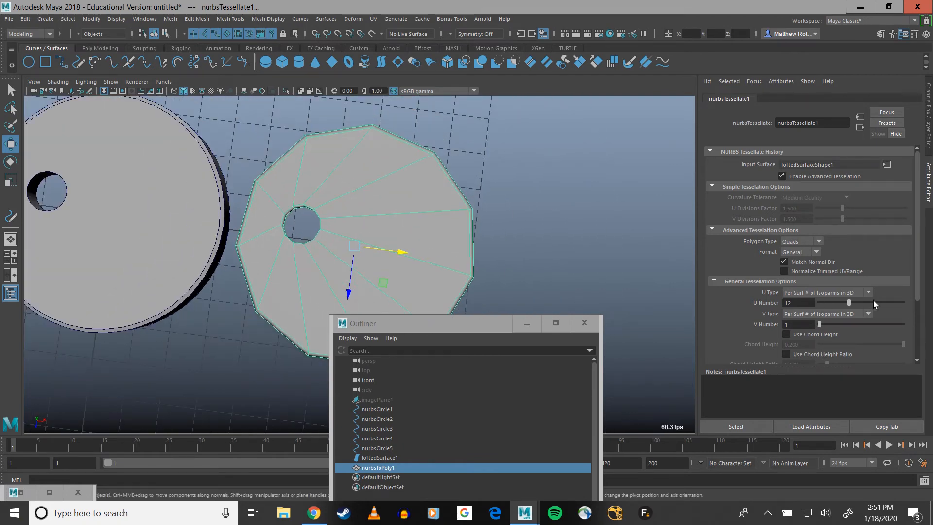
scroll(283, 206, "up", 2)
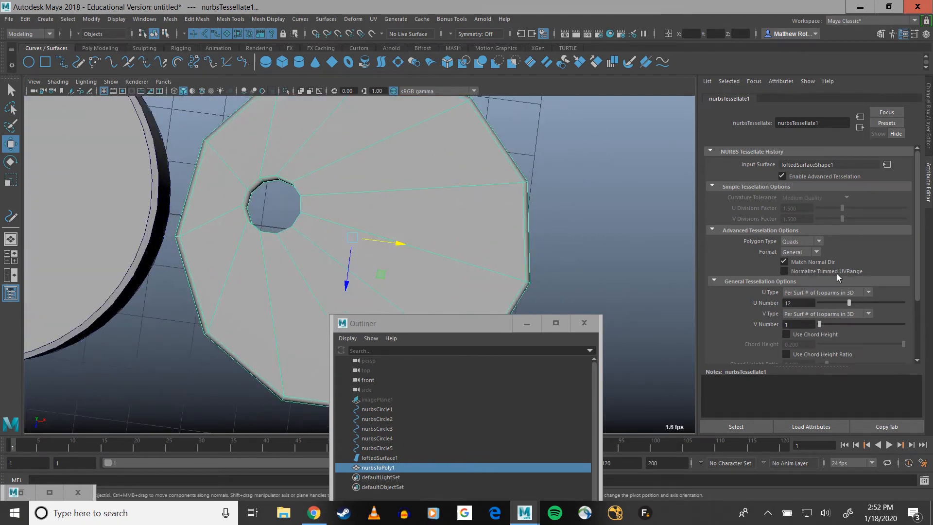
mouse_move(850, 302)
left_mouse_down()
mouse_move(877, 303)
mouse_move(862, 303)
left_mouse_up()
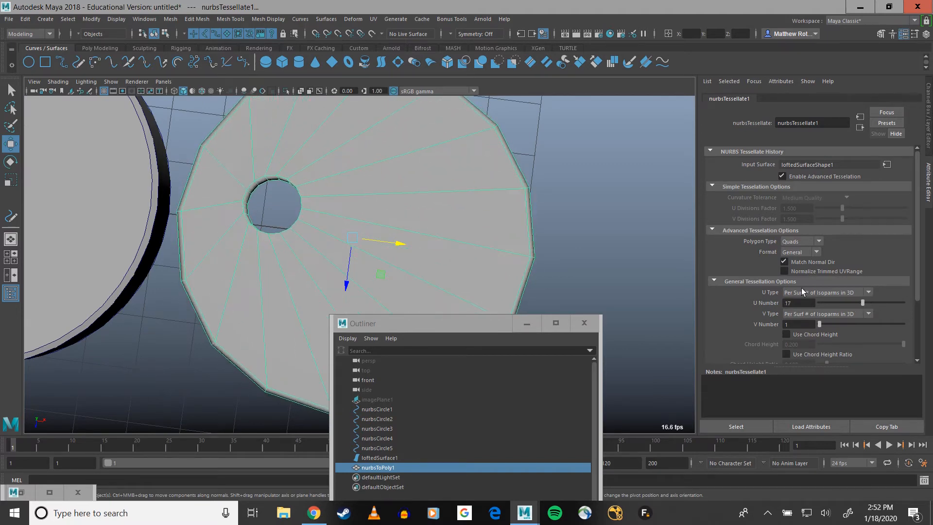
Delete the construction history of the polygon base
left_click_drag(288, 154, 297, 132, "alt")
scroll(352, 161, "down", 5)
left_click_drag(353, 161, 336, 151, "alt")
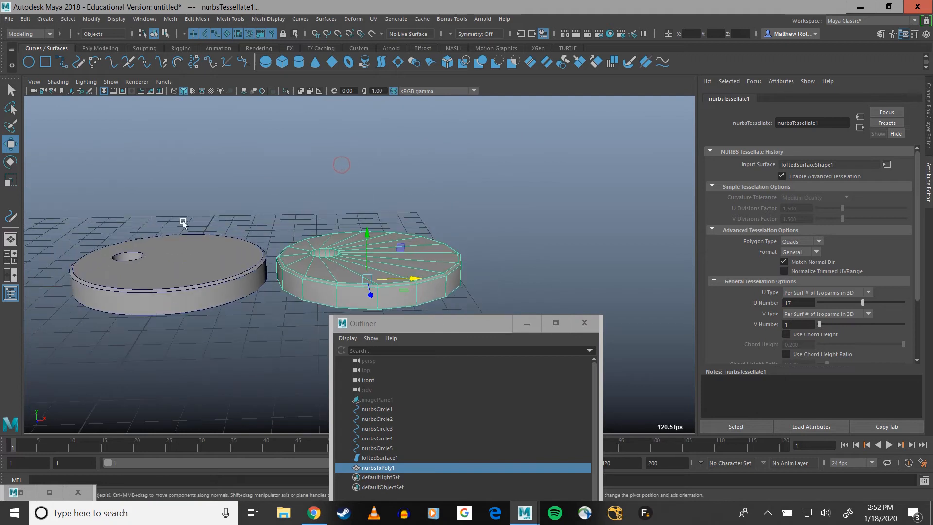
left_click(92, 20)
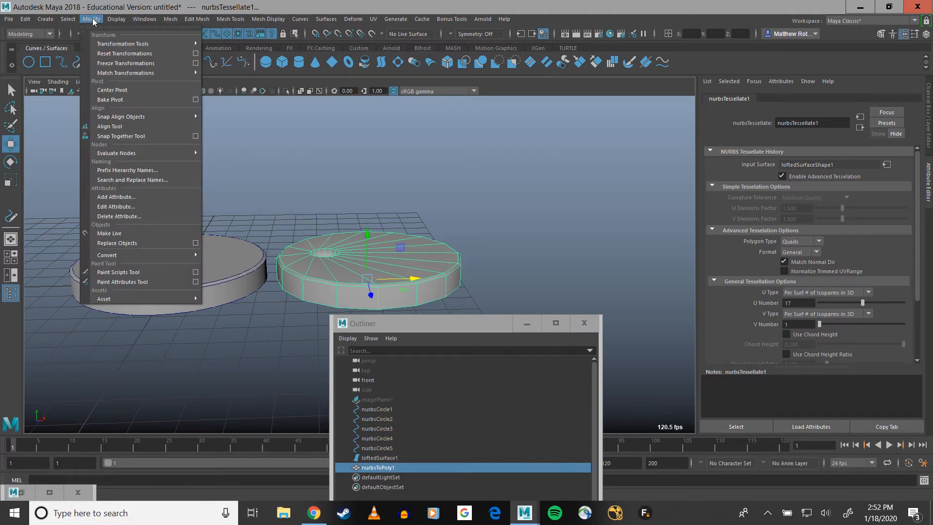
mouse_move(26, 20)
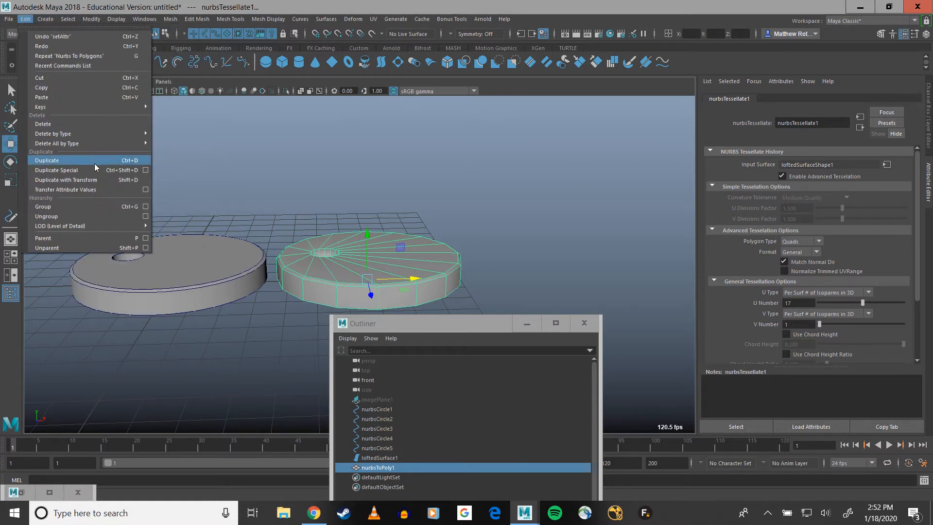
mouse_move(81, 134)
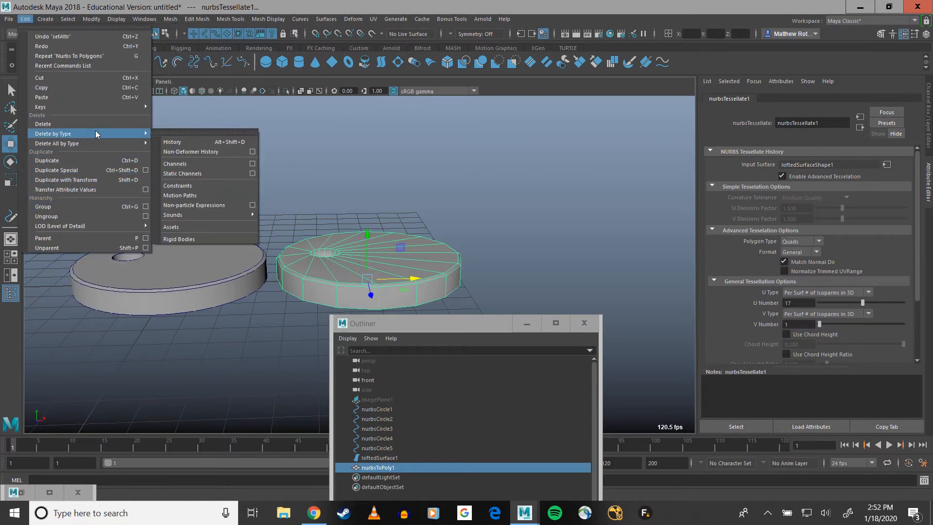
left_click(205, 142)
Extrude the open border edge loop of the polygon base's center hole, scale it inward, and fill the remaining gap with Fill Hole
scroll(322, 209, "up", 6)
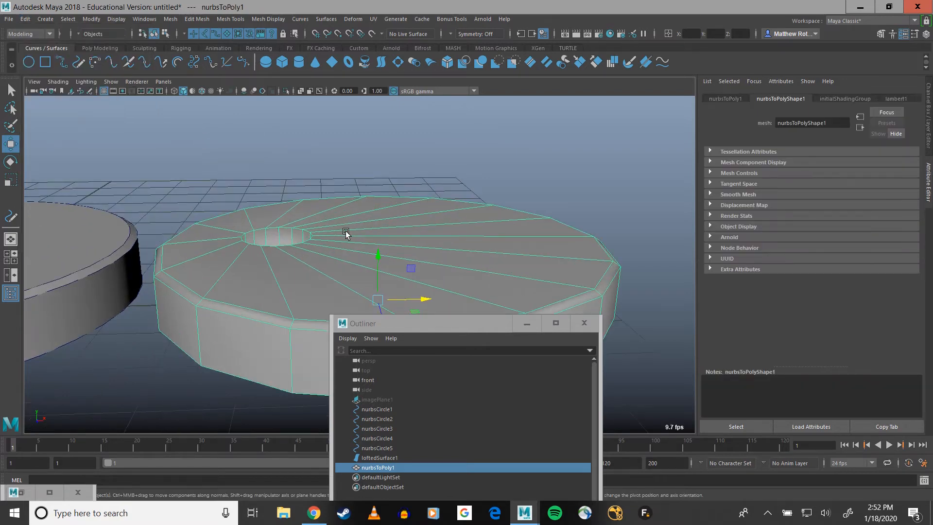
left_click_drag(355, 234, 265, 217, "alt")
right_click_drag(263, 218, 262, 195)
left_click(262, 218)
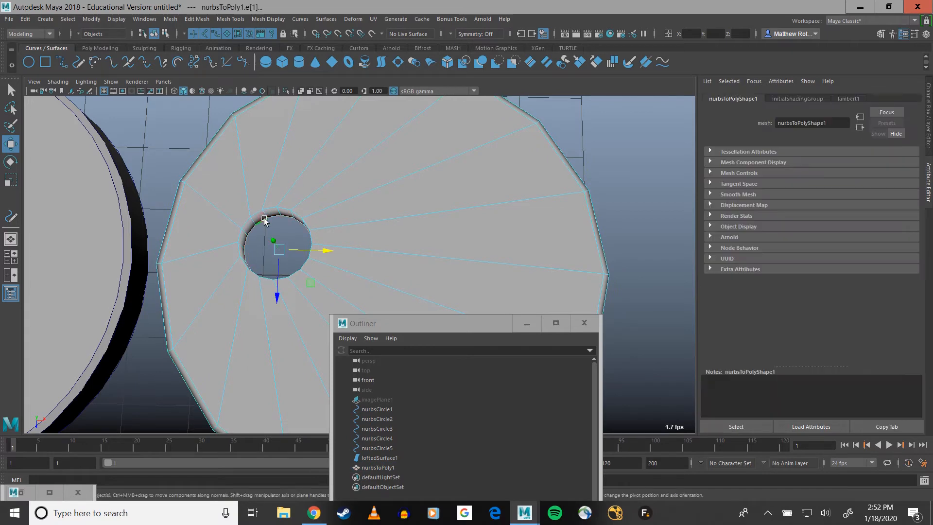
left_click_drag(267, 218, 384, 173, "alt")
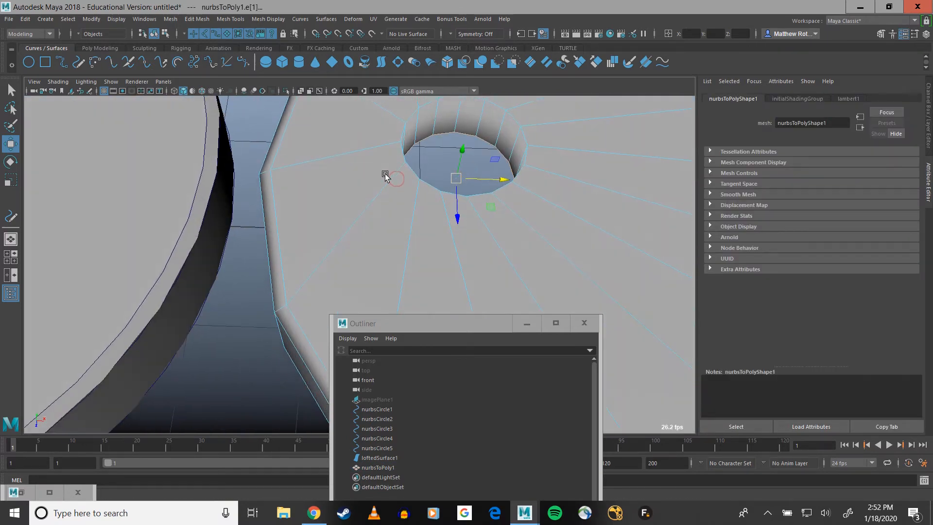
left_click(99, 47)
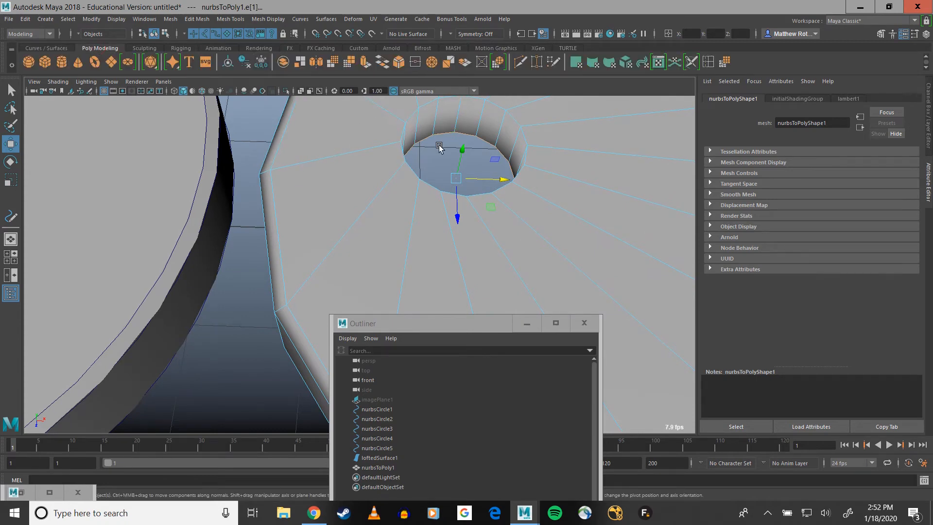
left_click(365, 62)
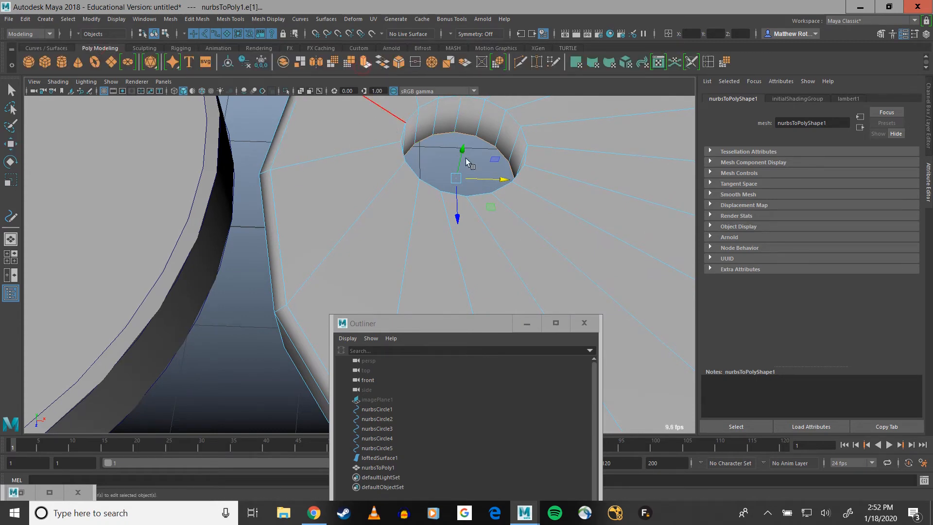
mouse_move(491, 207)
left_mouse_down()
mouse_move(480, 201)
mouse_move(547, 167)
mouse_move(405, 156)
left_mouse_up()
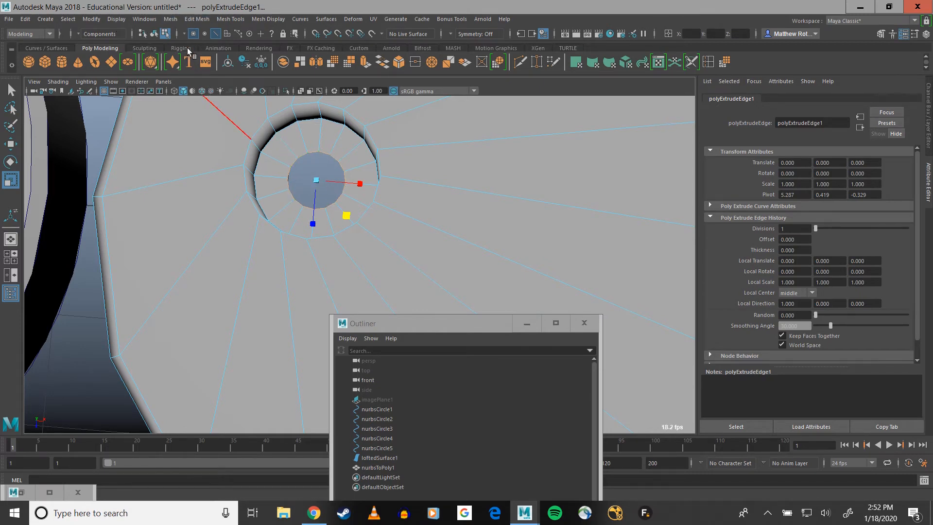
left_click(164, 19)
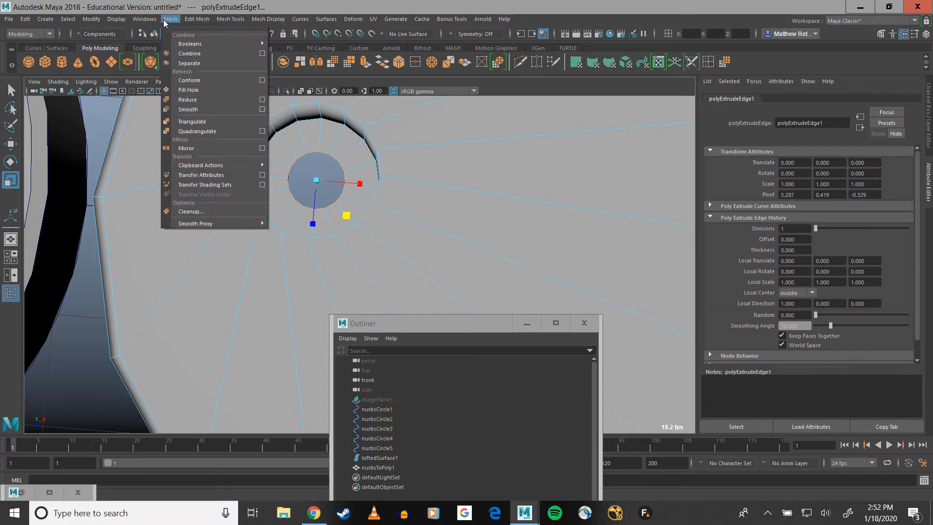
left_click(191, 92)
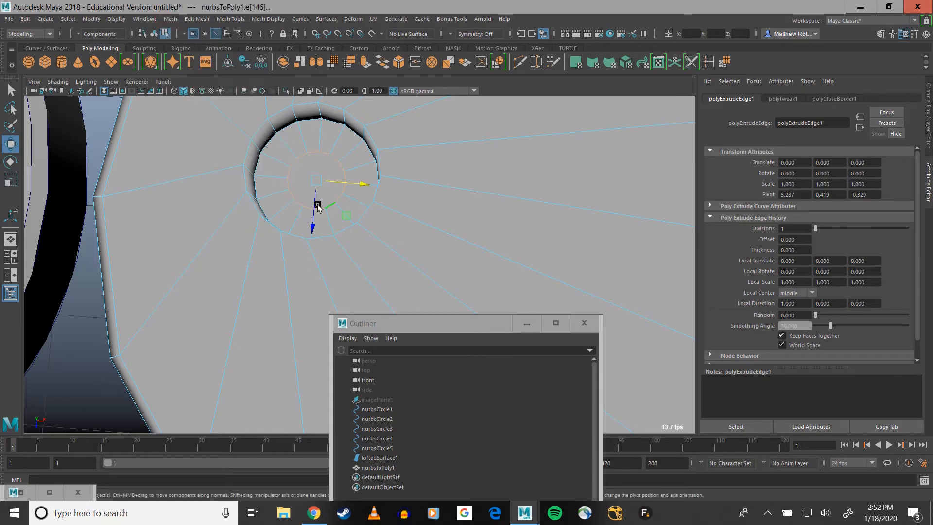
Extrude the open outer border edge loop on the polygon base's underside, scale it inward, and fill the remaining hole
scroll(447, 260, "down", 3)
left_click_drag(448, 260, 400, 165, "alt")
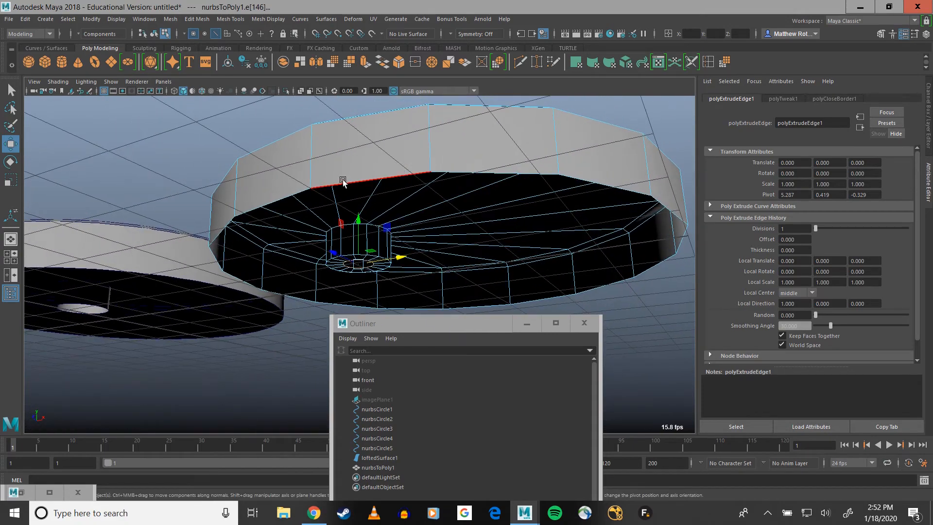
left_click(343, 180)
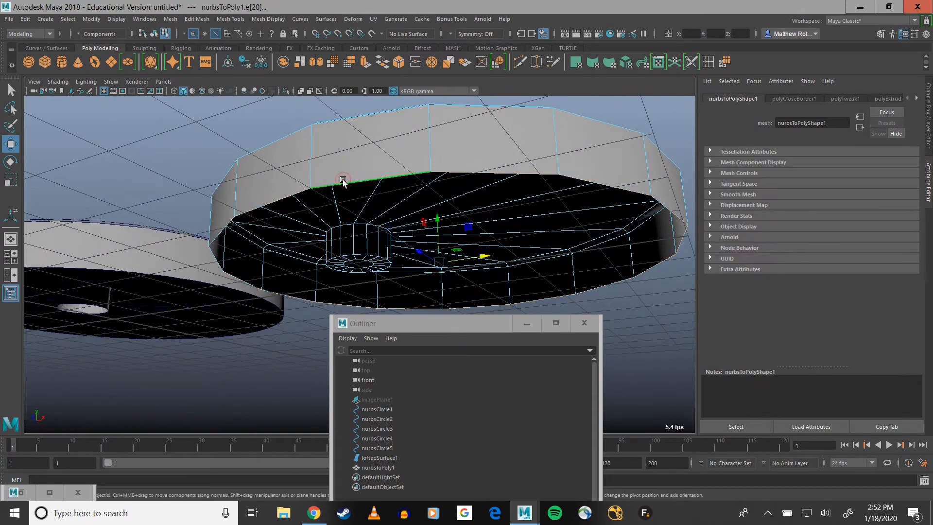
left_click(365, 62)
left_click_drag(471, 244, 391, 165, "alt")
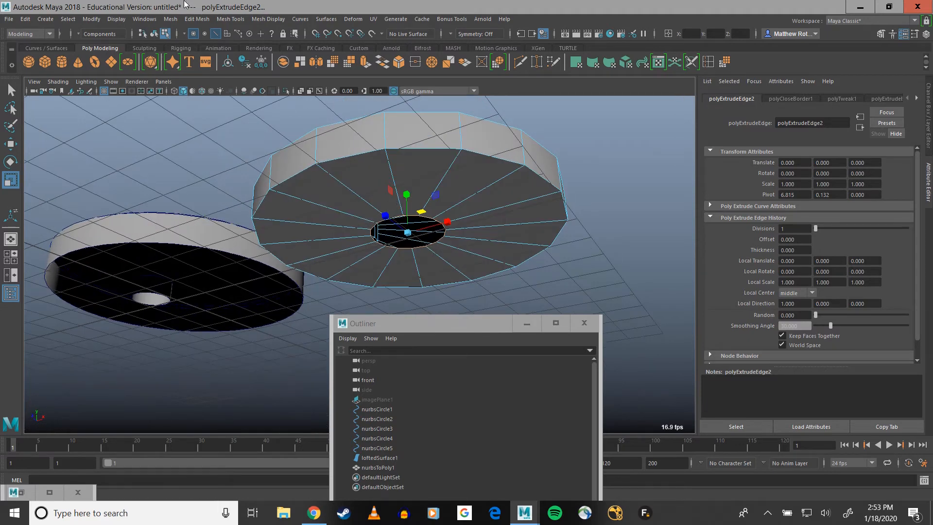
left_click(178, 21)
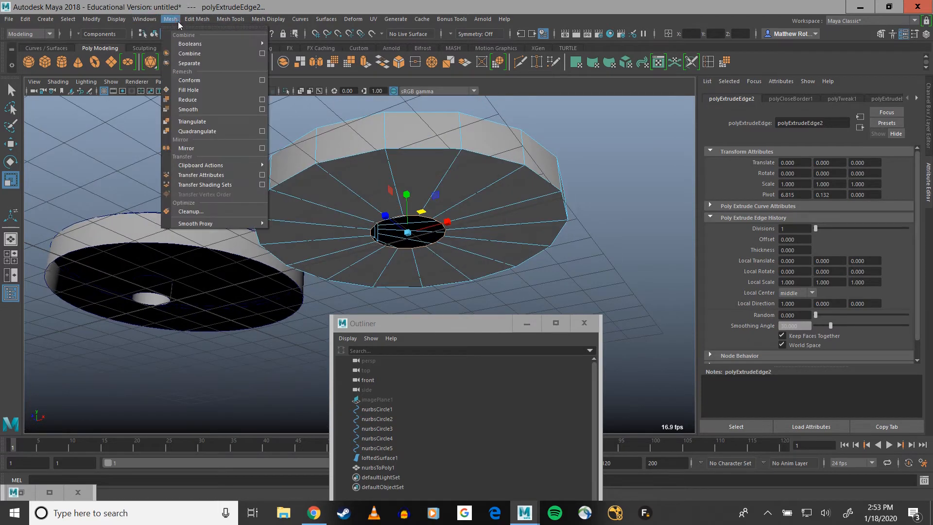
left_click(193, 86)
key("w")
scroll(337, 160, "up", 6)
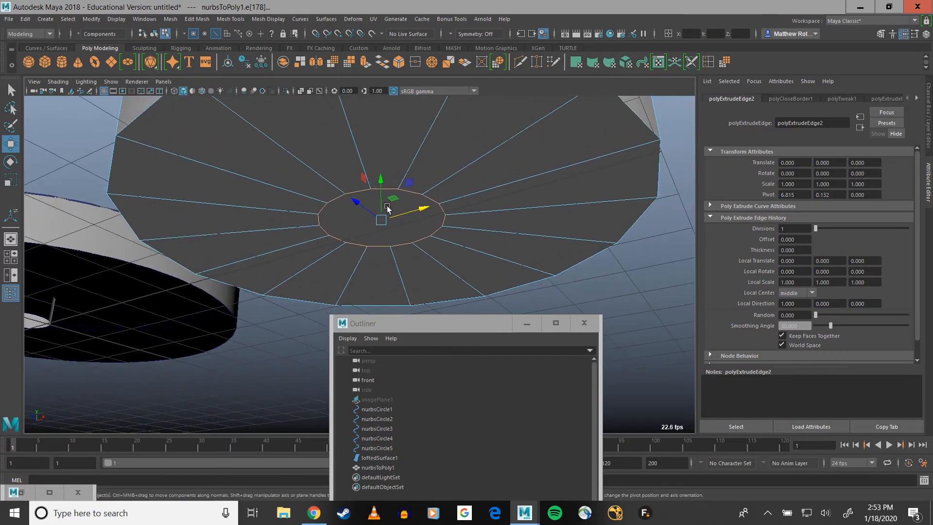
left_click_drag(382, 186, 377, 214, "alt")
scroll(375, 214, "down", 5)
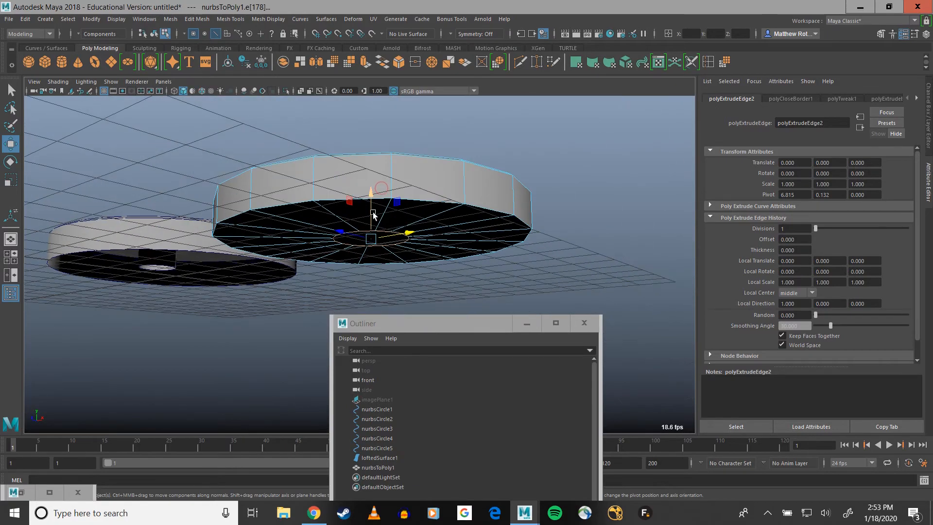
Examine the NURBS lamp base and its polygon version from above, below and the side, comparing their surface topology
left_click_drag(332, 184, 365, 235, "alt")
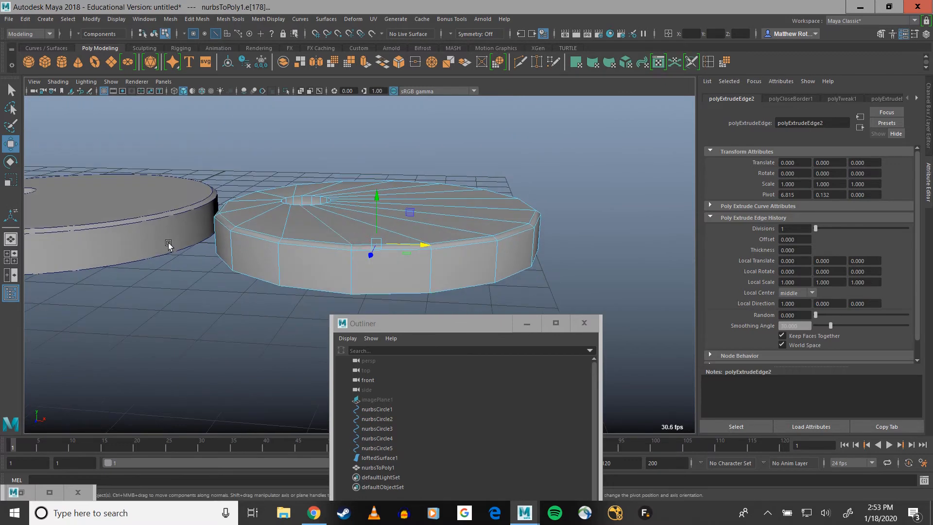
middle_click_drag(169, 244, 360, 242, "alt")
left_click_drag(399, 219, 455, 250, "alt")
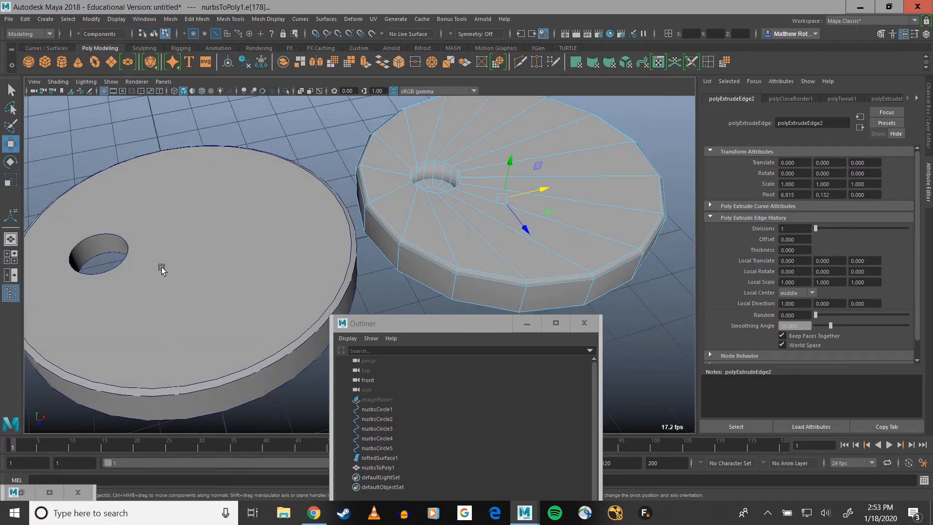
left_click_drag(473, 177, 468, 198, "alt")
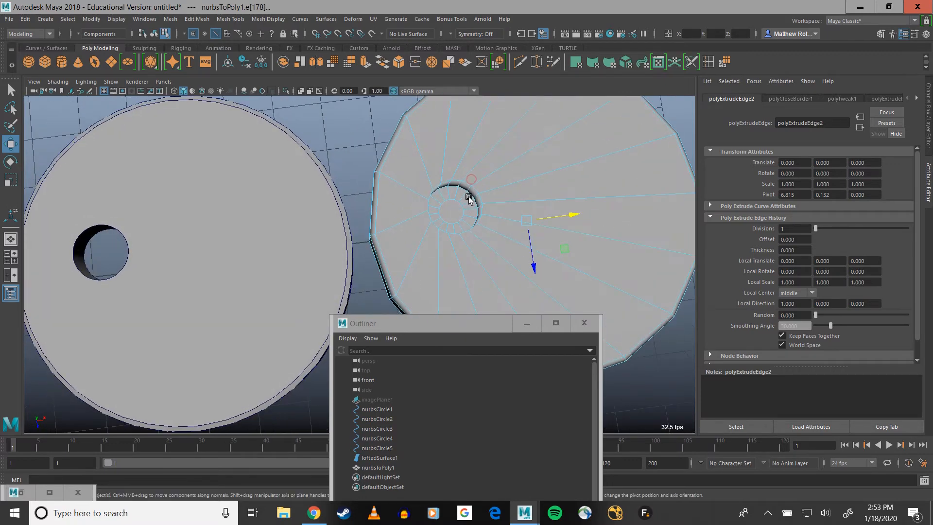
middle_click_drag(468, 198, 439, 201, "alt")
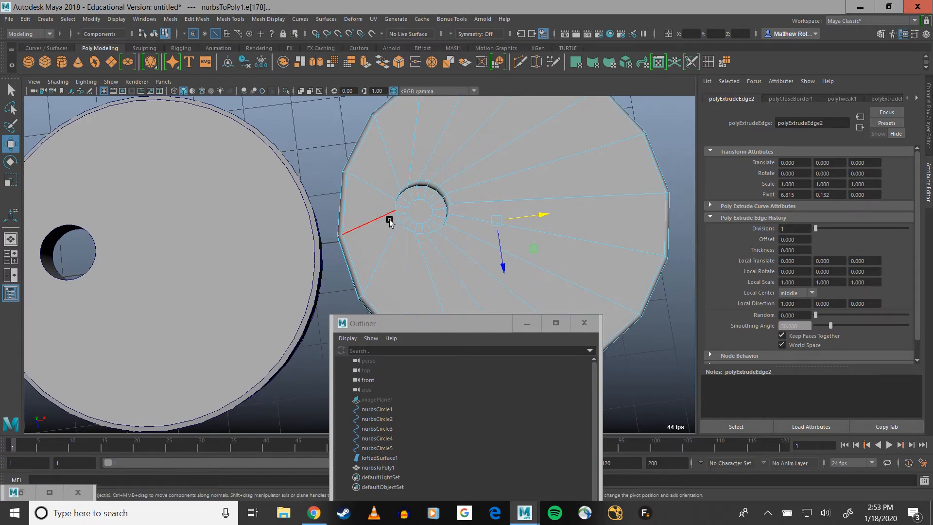
left_click_drag(390, 221, 256, 246, "alt")
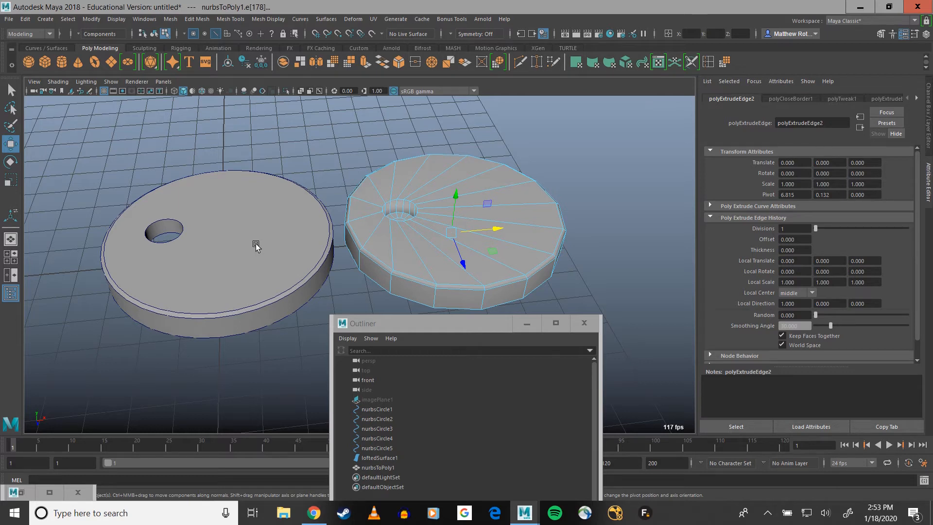
left_click(293, 267)
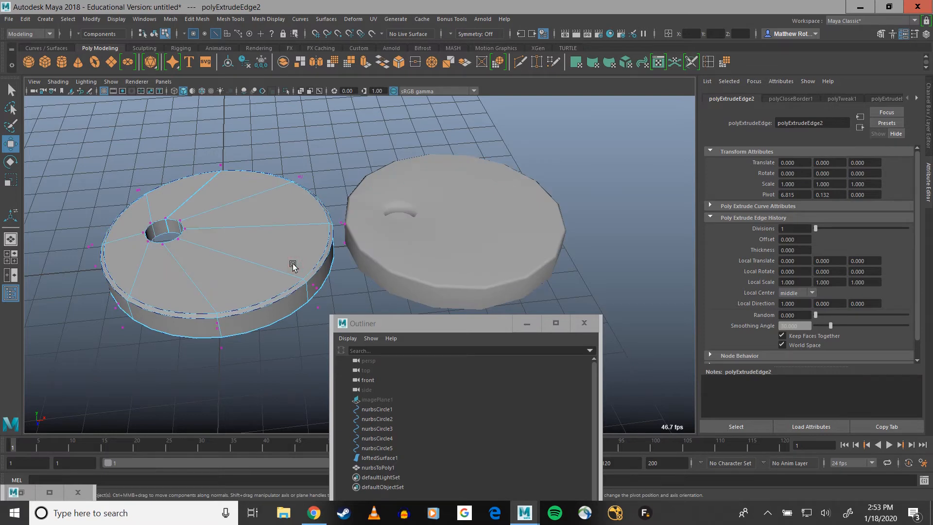
left_click(428, 250)
left_click_drag(408, 272, 439, 223, "alt")
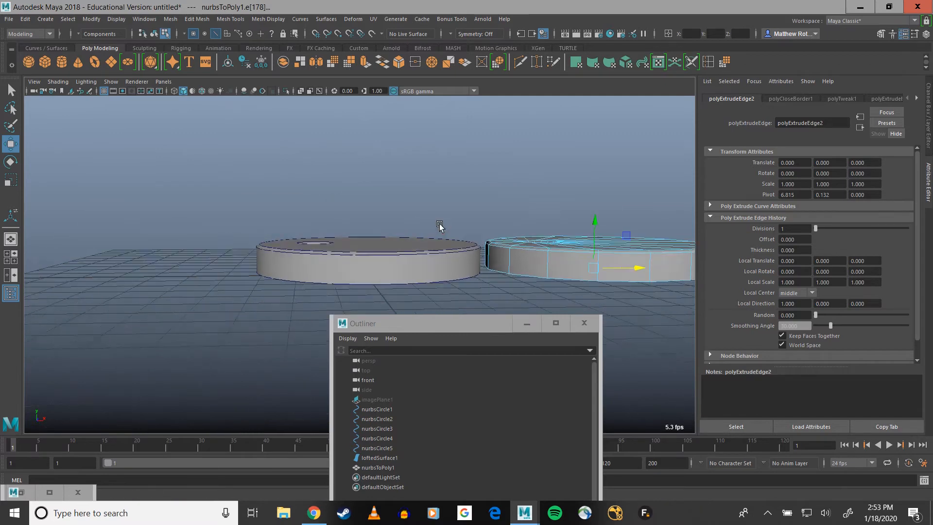
Unhide imagePlane1 so the desk lamp reference image shows behind the base
left_click_drag(400, 322, 409, 200)
left_click(381, 275)
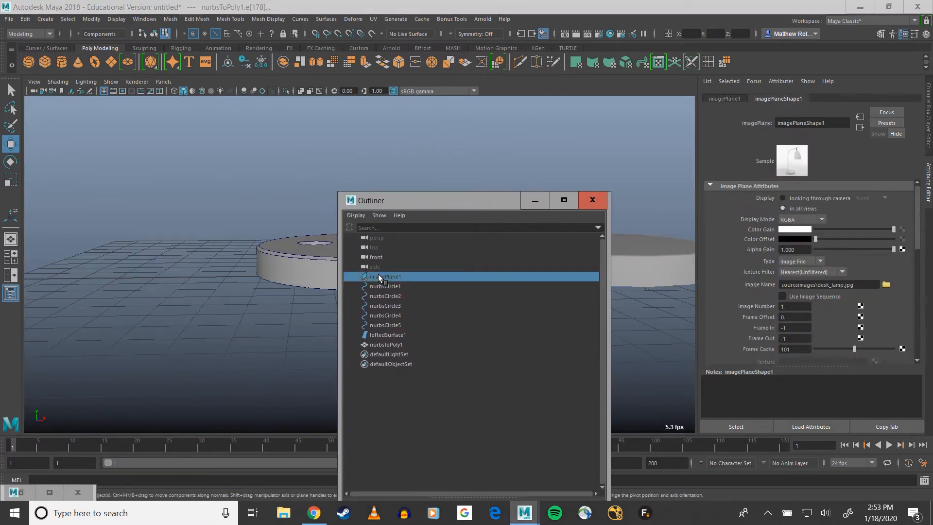
key("shift+h")
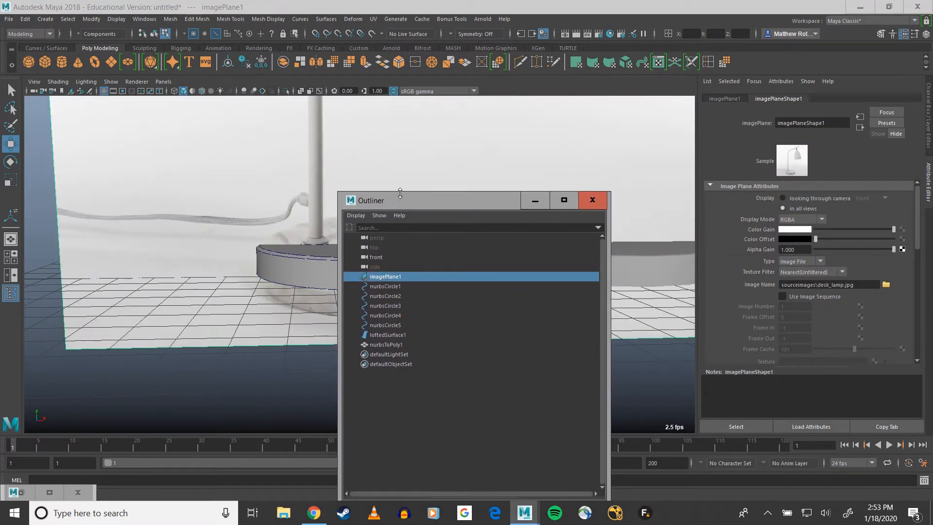
left_click_drag(400, 195, 400, 245)
Duplicate nurbsCircle4, the small circle at the foot of the lamp's pole
scroll(364, 230, "up", 3)
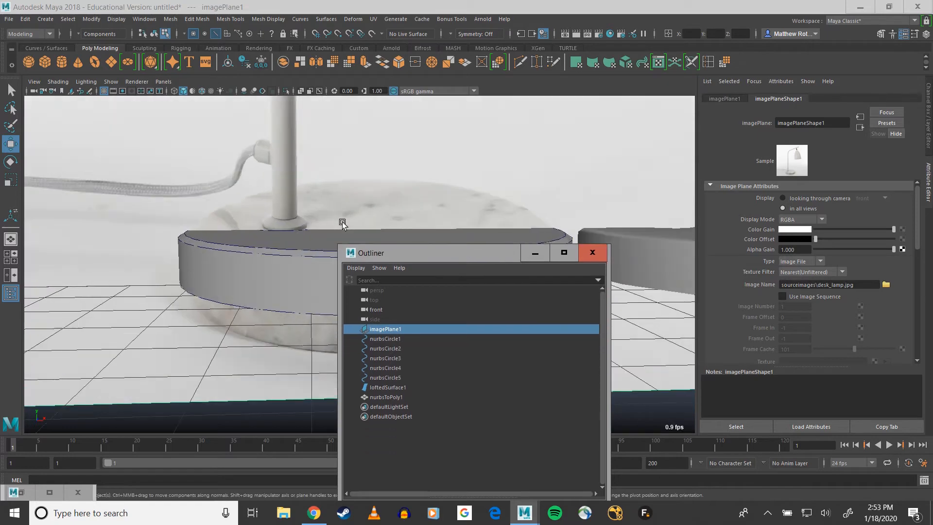
left_click_drag(293, 153, 274, 206, "alt")
left_click(391, 368)
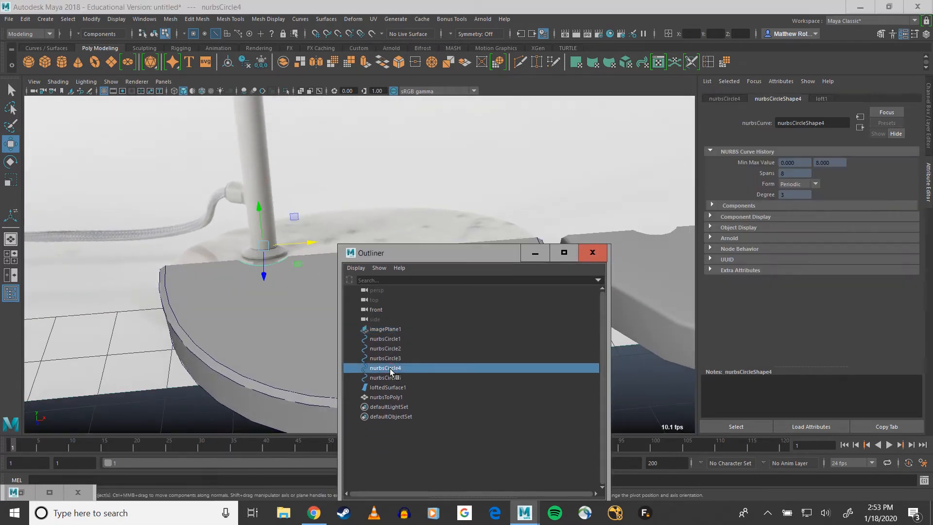
left_click_drag(297, 315, 256, 220, "alt")
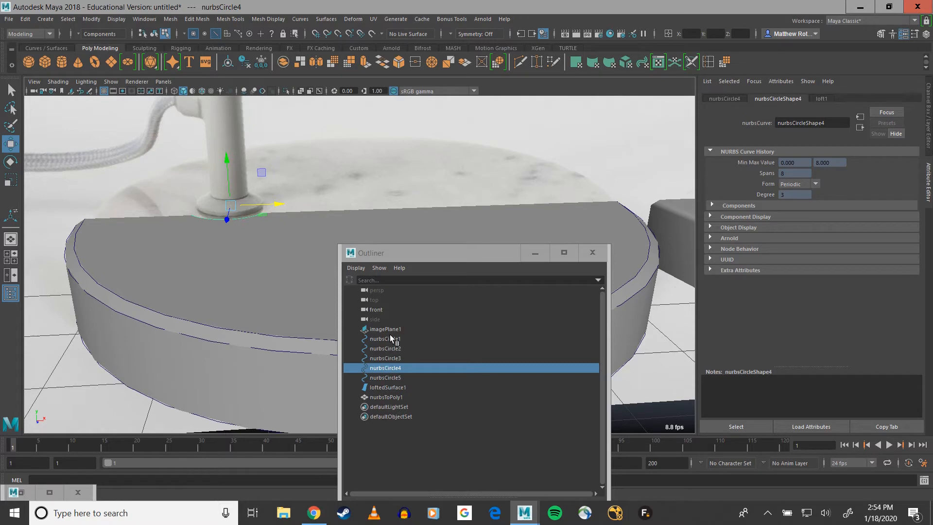
key("ctrl+d")
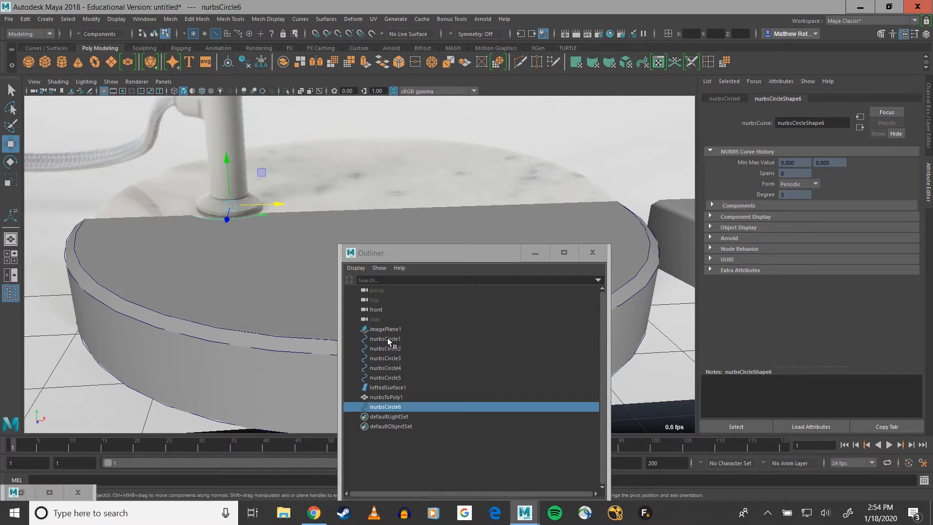
Group nurbsCircle1 through nurbsCircle5 with loftedSurface1 and name the group lamp_base_curves
left_click(387, 337)
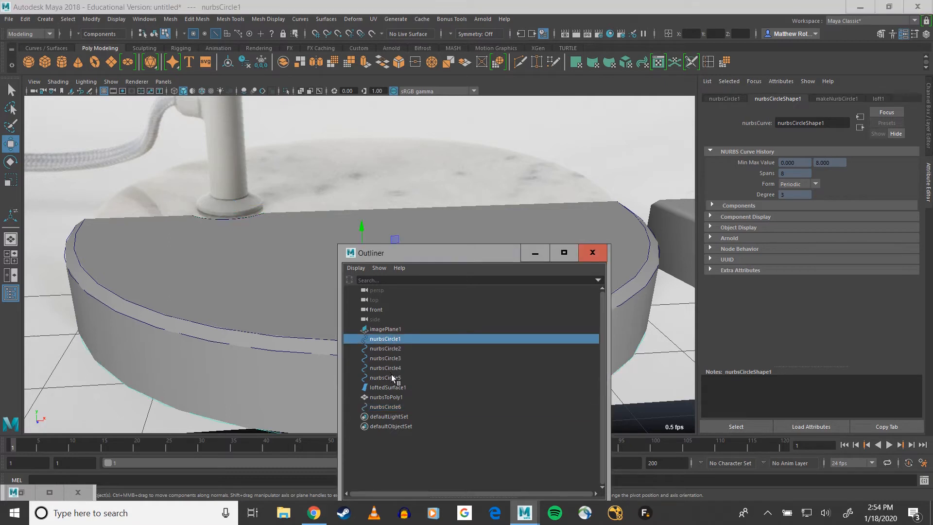
left_click(391, 377, "shift")
left_click(392, 388, "shift")
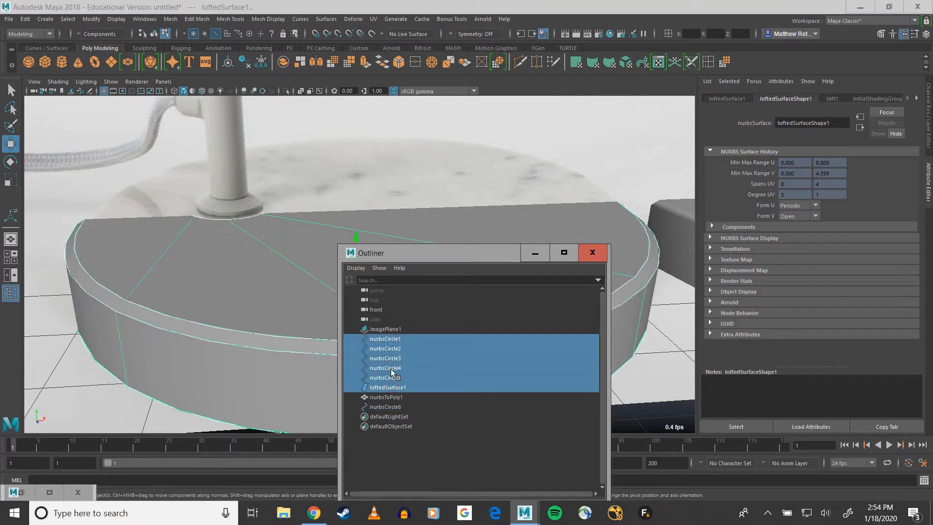
key("ctrl+g")
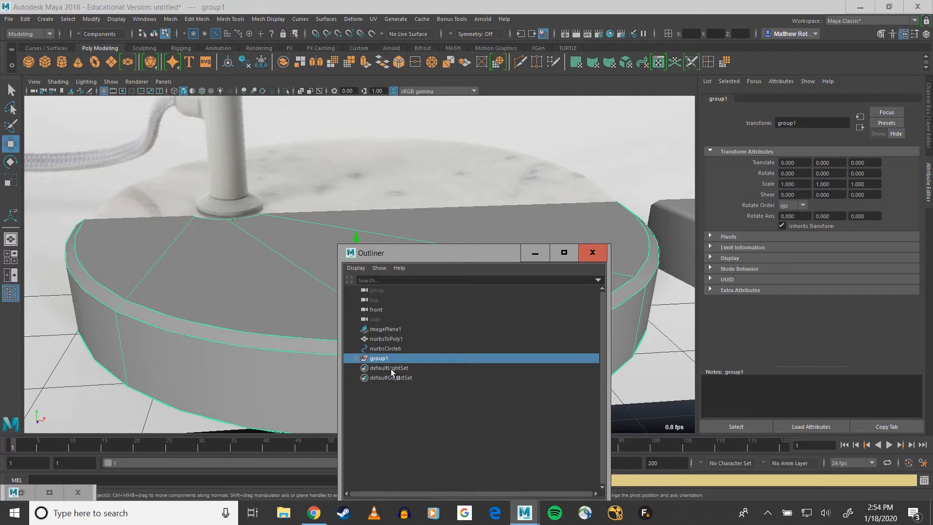
double_click(391, 360)
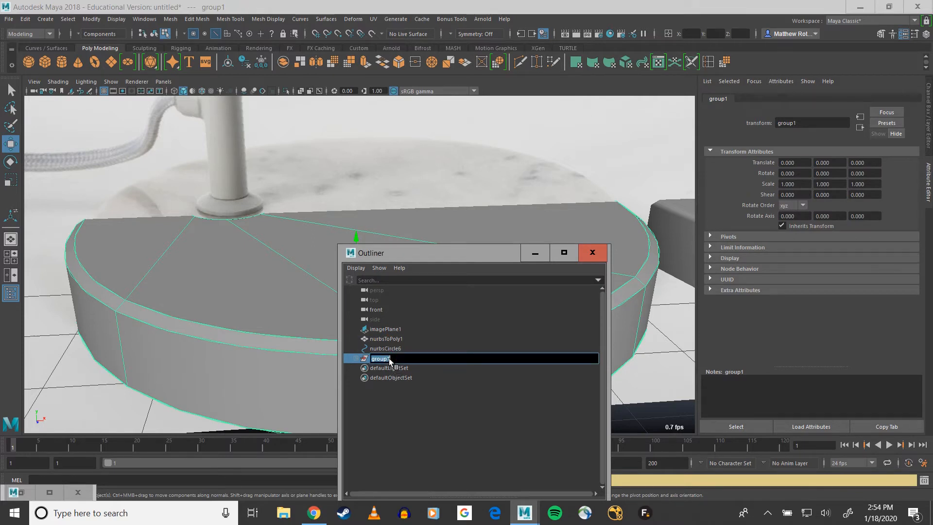
type("lamp_base_curves")
key("Return")
Duplicate nurbsCircle6 and raise the copy to about Y 0.96, along the lower rim of the pole's collar
left_click_drag(337, 328, 270, 214, "alt")
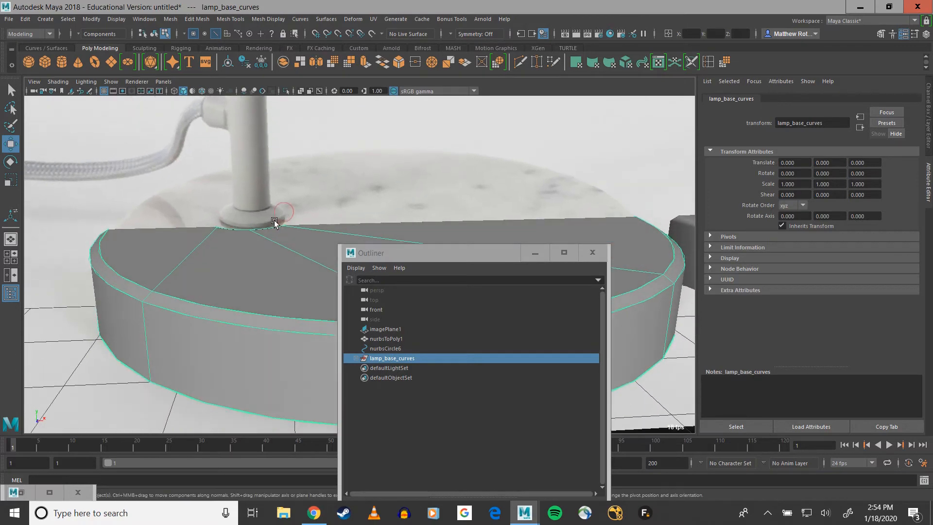
left_click(386, 349)
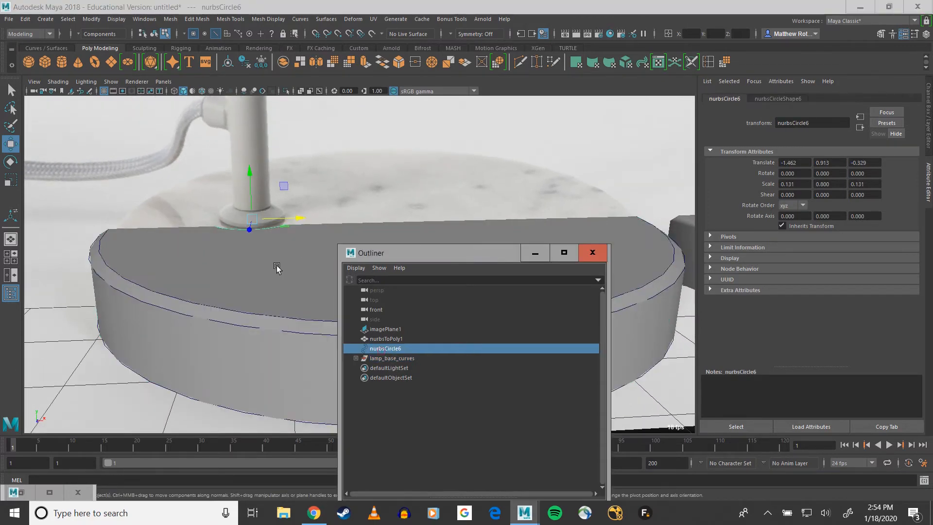
scroll(272, 215, "up", 5)
mouse_move(272, 215)
left_mouse_down("alt")
mouse_move(279, 241)
mouse_move(301, 260)
mouse_move(265, 217)
left_mouse_up("alt")
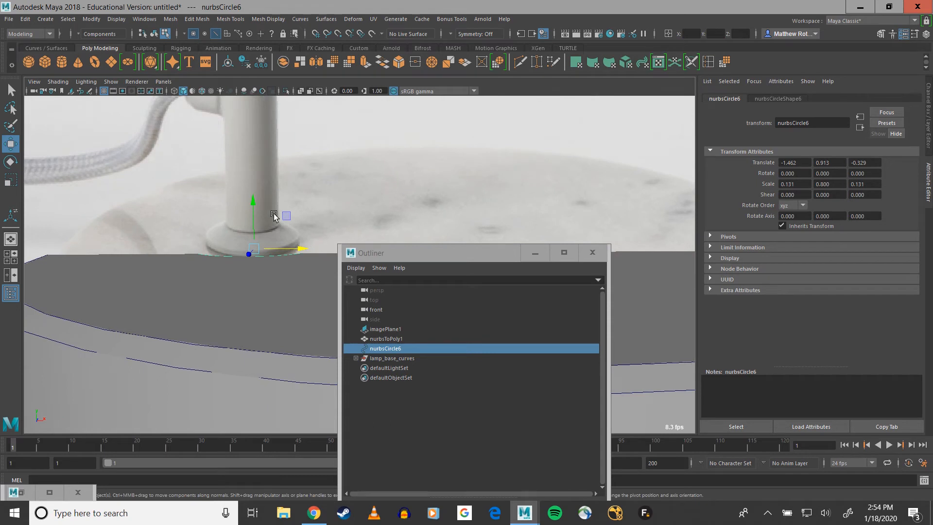
key("ctrl+d")
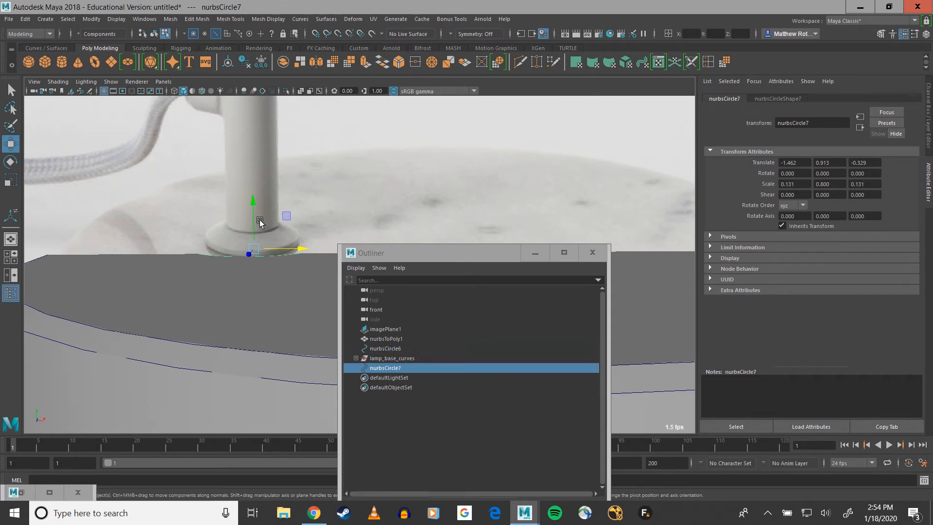
left_click_drag(254, 217, 255, 212)
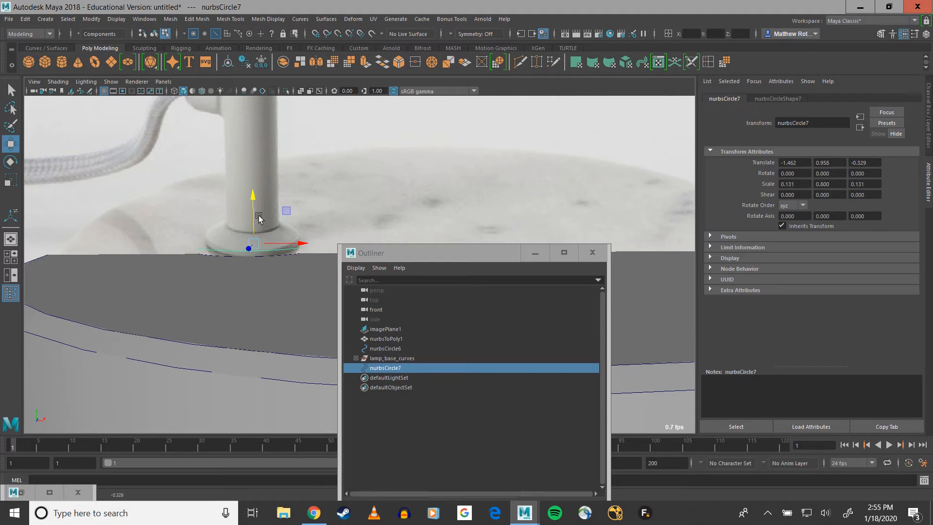
Duplicate the raised circle, move the copy to about Y 1.07 and scale it uniformly to about 0.123 in X and Z
key("ctrl+d")
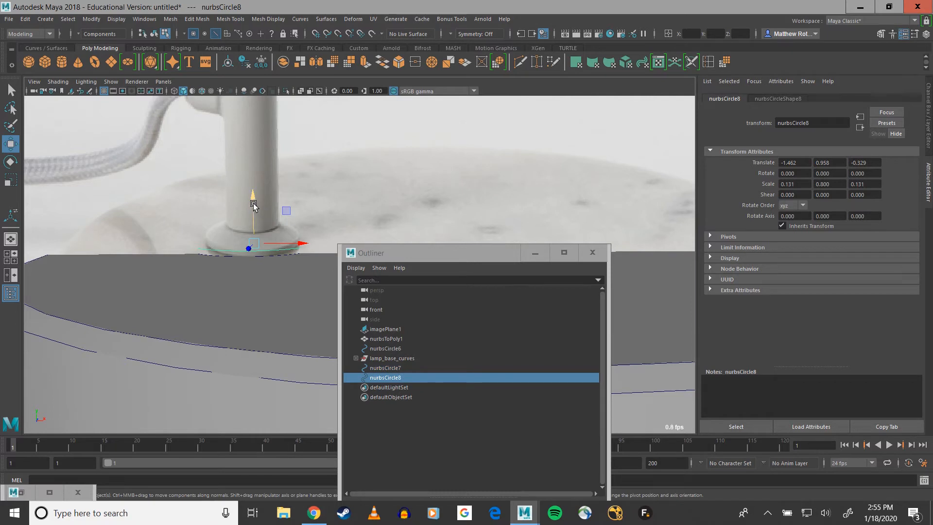
left_click_drag(253, 205, 249, 189)
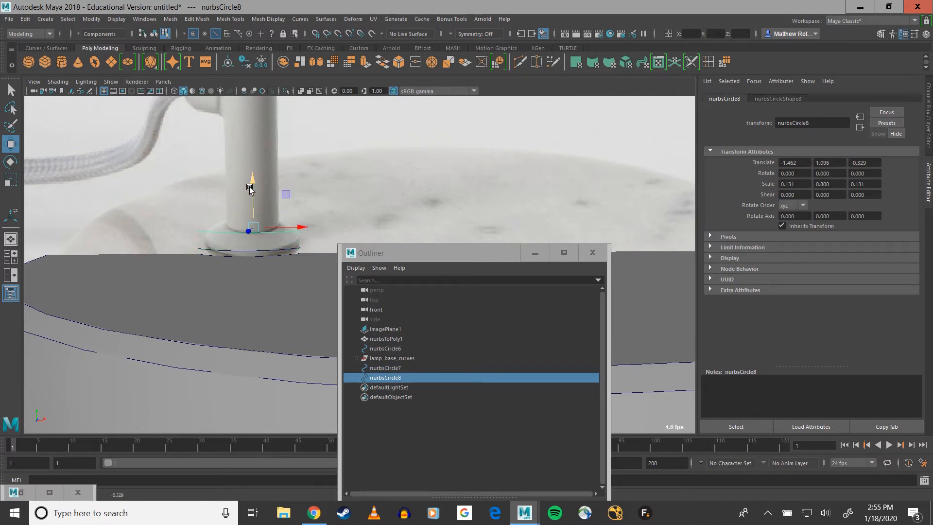
key("r")
left_click_drag(267, 242, 268, 249, "alt")
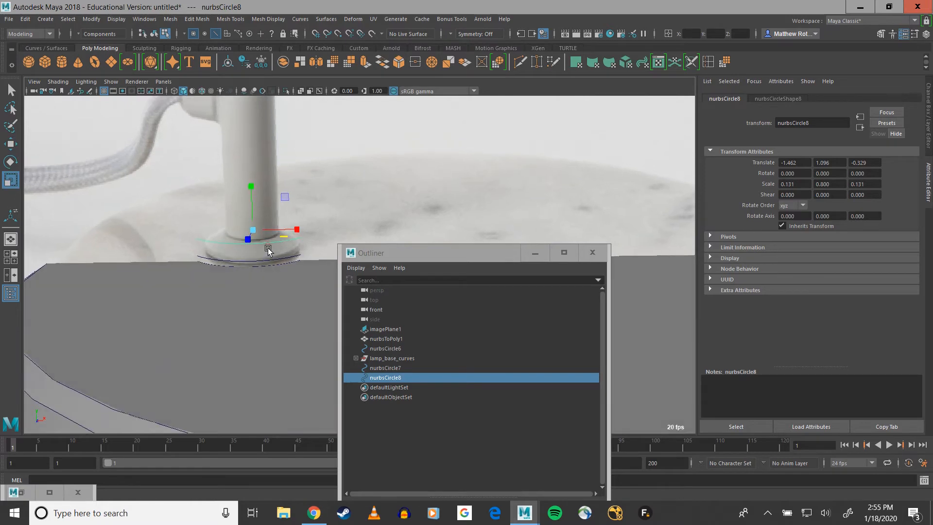
key("super")
left_click(263, 3)
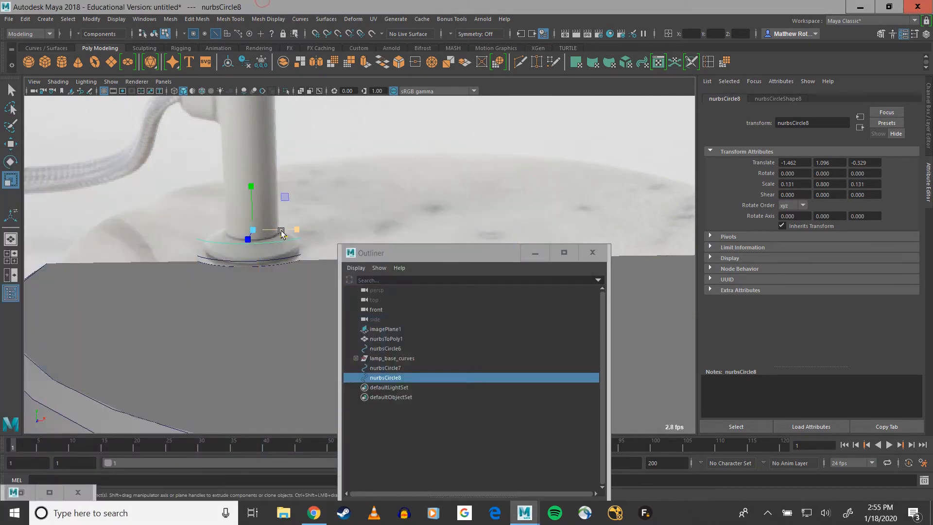
left_click_drag(254, 229, 253, 200)
key("w")
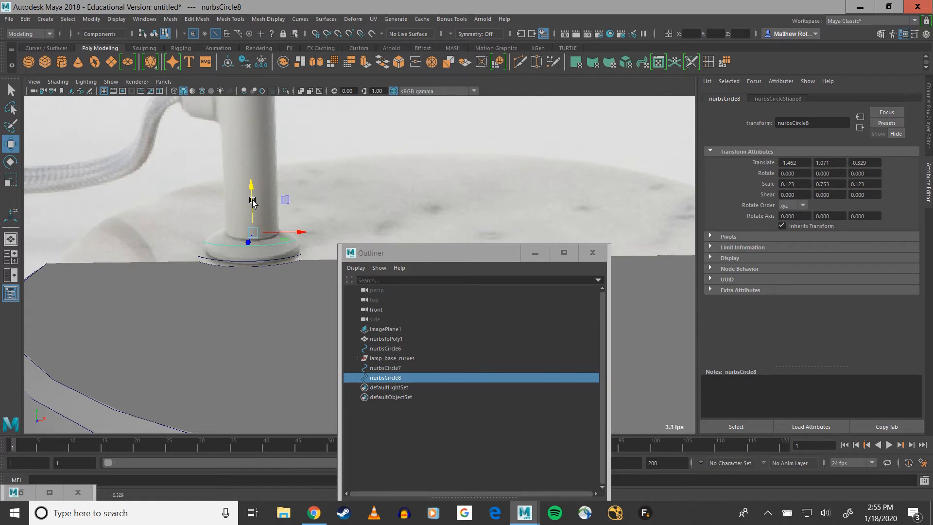
Duplicate nurbsCircle8, scale the copy to about 0.101 in X and Z, and place it at about Y 1.10 atop the collar
key("ctrl+d")
left_click_drag(252, 201, 252, 193)
key("r")
left_click_drag(252, 226, 246, 229)
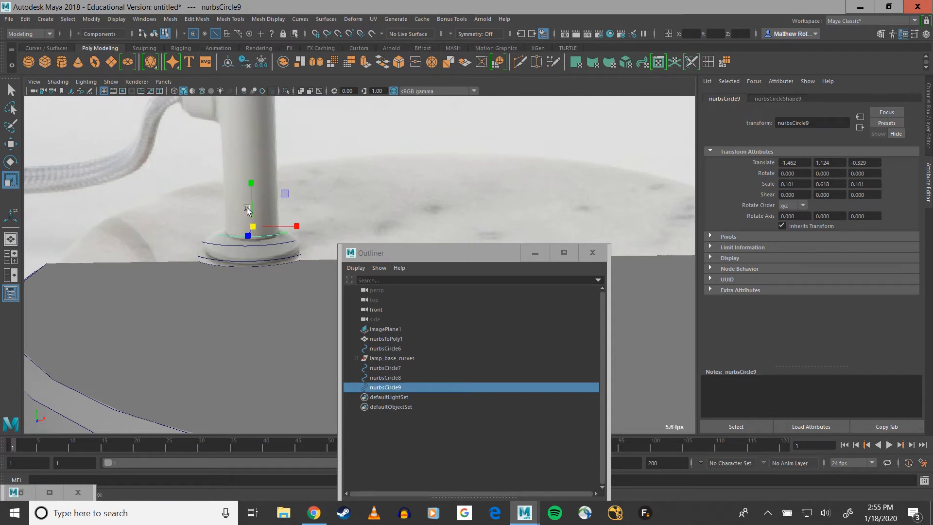
key("w")
left_click_drag(251, 189, 250, 196)
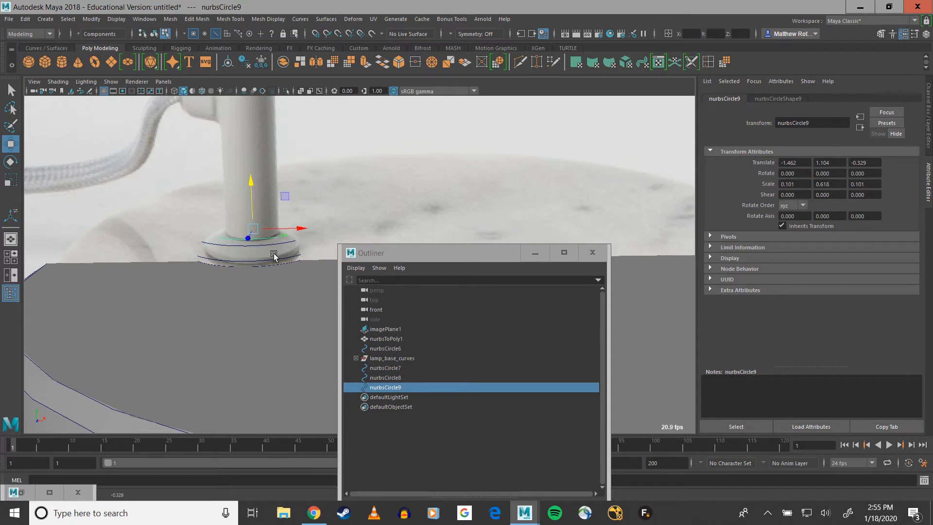
Lower nurbsCircle8 to about Y 1.03 to follow the collar's profile in the reference image
left_click(257, 245)
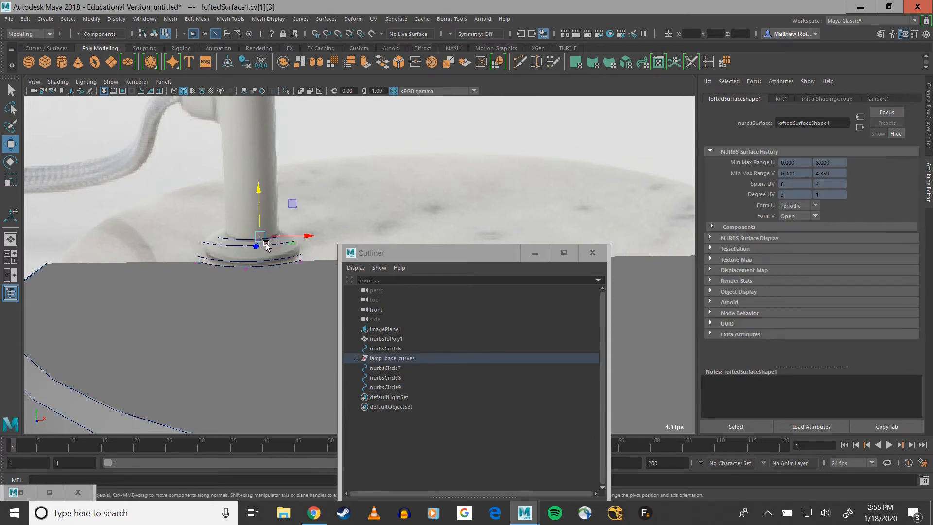
left_click(381, 377)
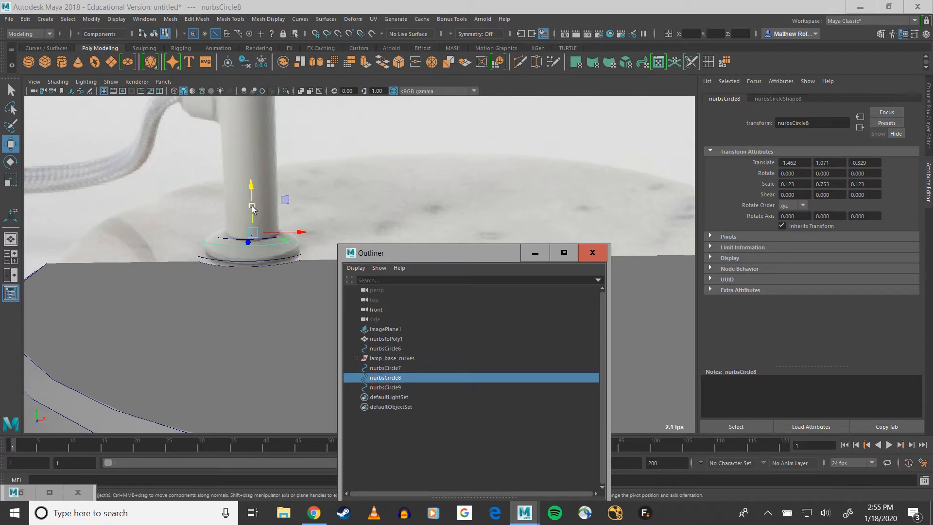
left_click_drag(251, 210, 251, 211)
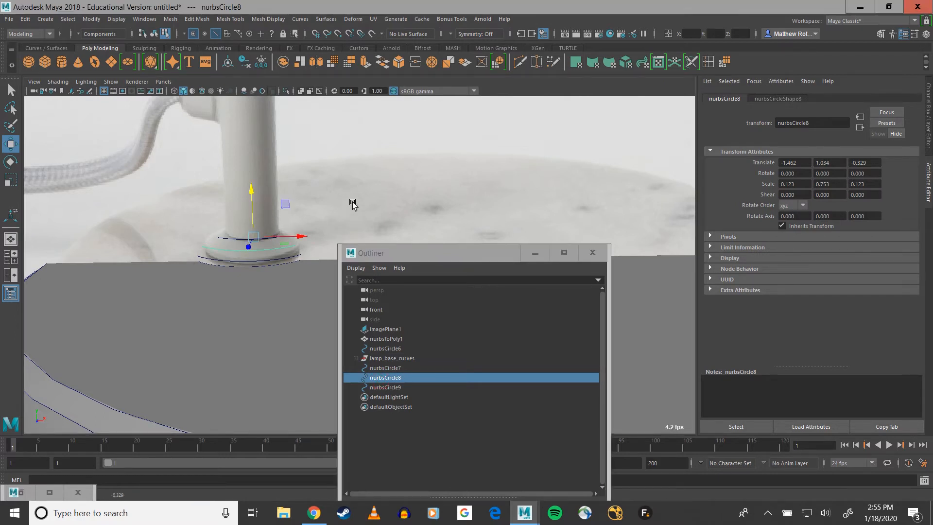
Loft a surface through nurbsCircle6, nurbsCircle7, nurbsCircle8 and nurbsCircle9 to form the collar at the pole's foot
left_click_drag(352, 203, 352, 194, "alt")
left_click(381, 349)
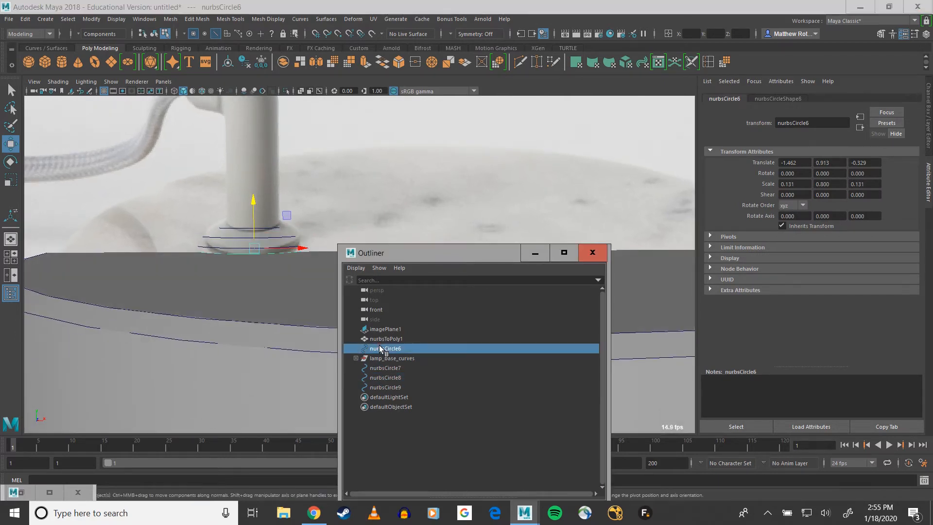
scroll(210, 239, "up", 4)
left_click_drag(211, 195, 300, 219, "alt")
scroll(301, 219, "up", 1)
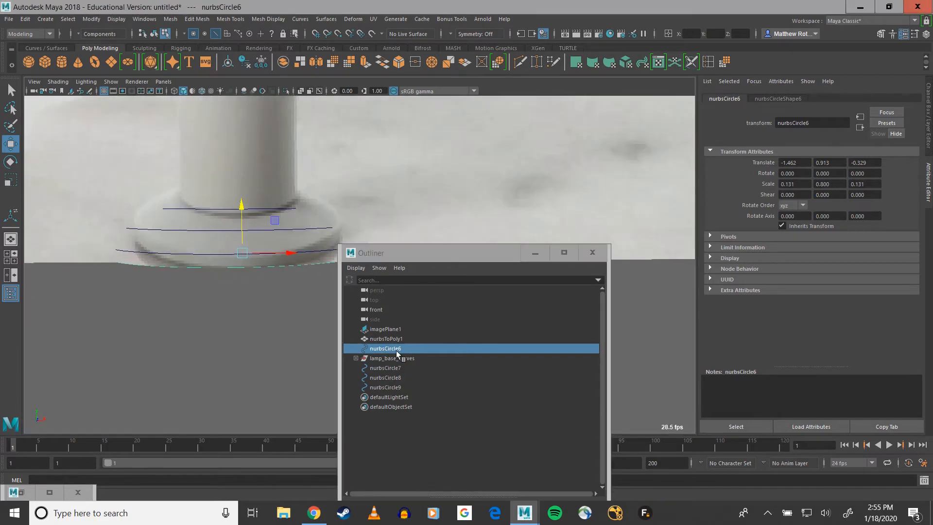
left_click(395, 370, "ctrl")
left_click(395, 387, "shift")
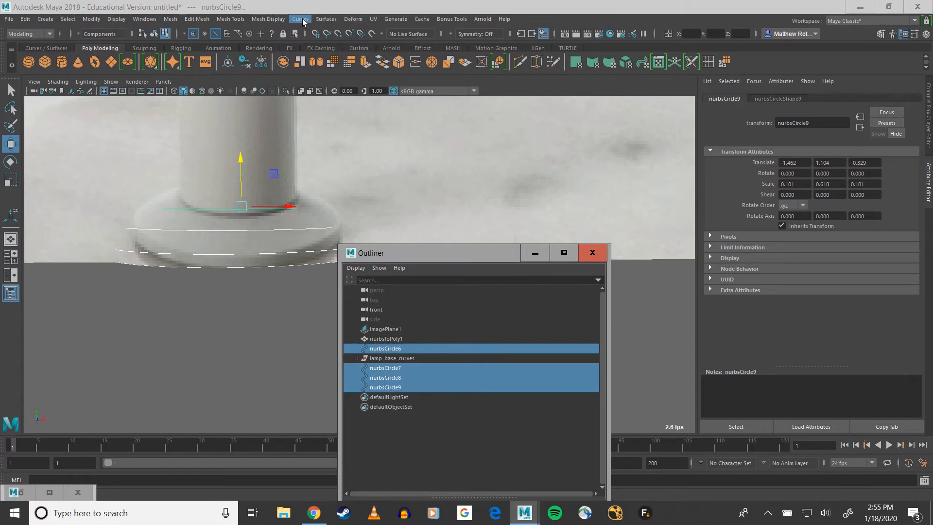
left_click(326, 19)
left_click(340, 42)
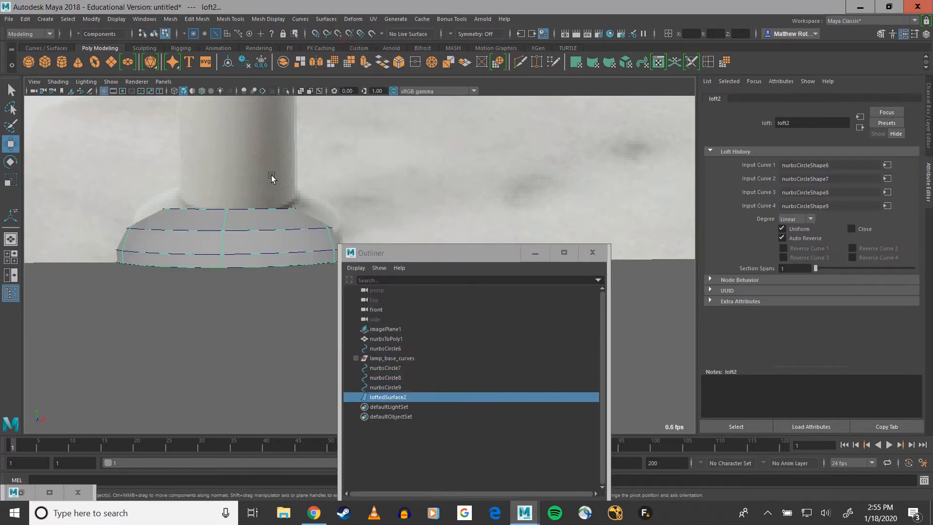
left_click_drag(271, 177, 270, 202, "alt")
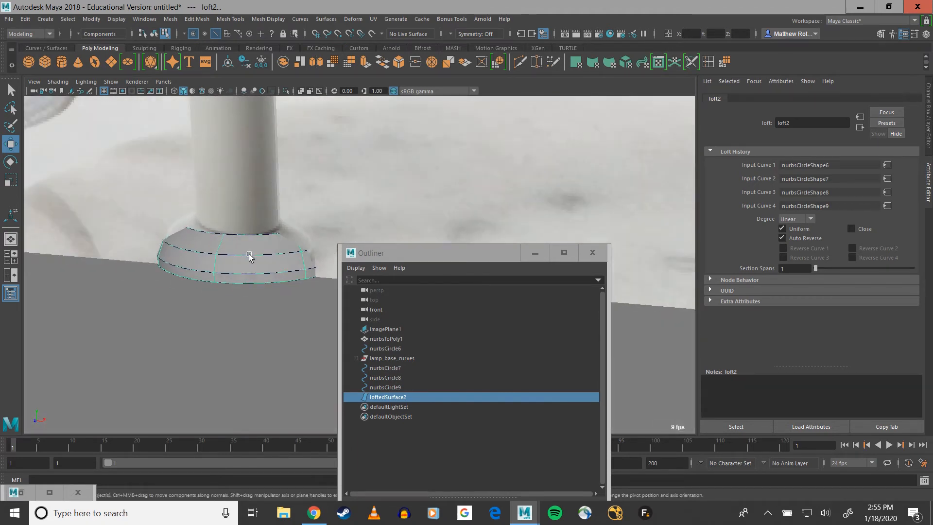
Scale nurbsCircle8 to about 0.117 in X and Z and raise it to about Y 1.045 to refine the collar's slope
right_click_drag(250, 254, 297, 240)
left_click(375, 374)
scroll(260, 281, "up", 6)
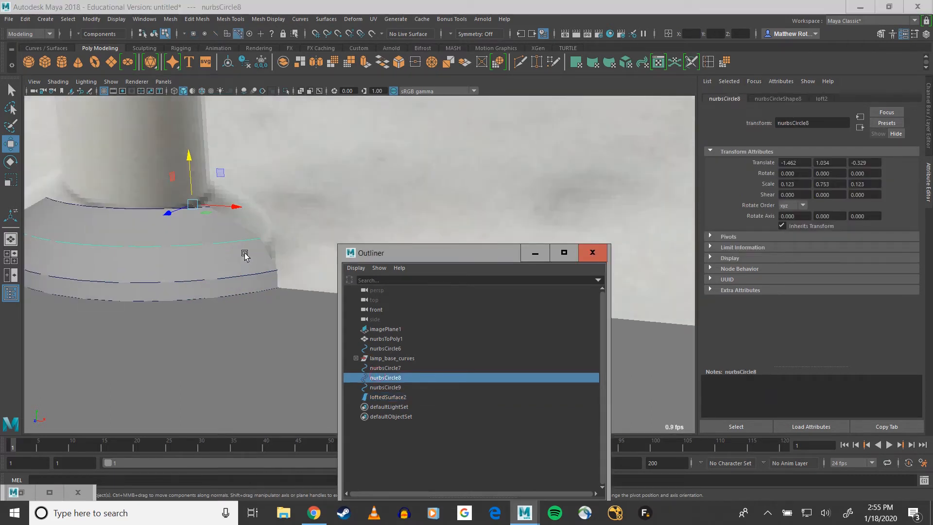
key("r")
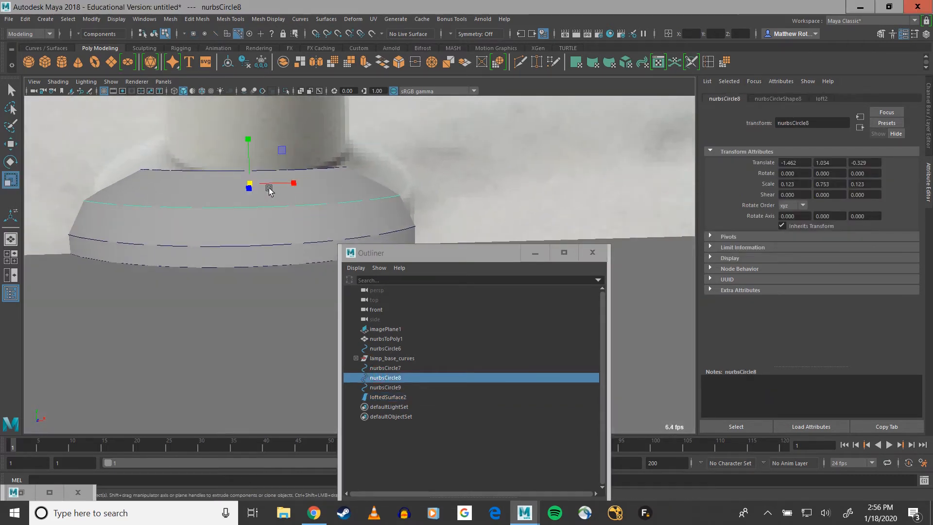
left_click_drag(269, 190, 275, 223, "alt")
middle_click_drag(280, 216, 278, 217)
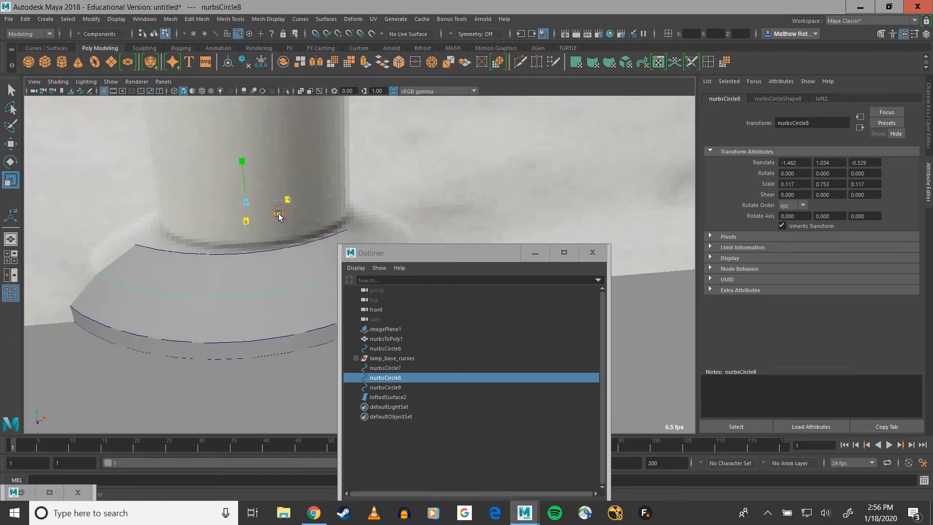
left_click_drag(277, 217, 191, 193, "alt")
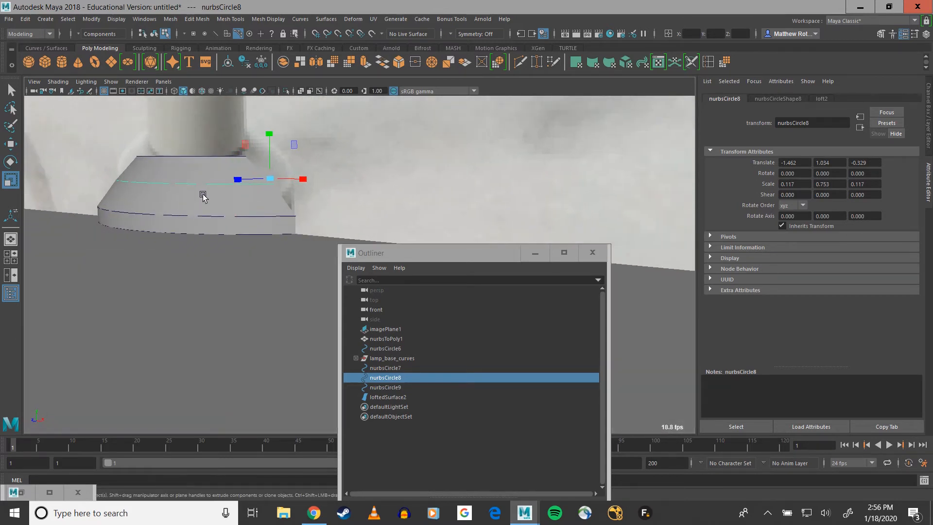
key("w")
left_click_drag(264, 138, 282, 158)
Examine the reference lamp's pole from the collar up through the bend and along the upper arm
scroll(283, 157, "down", 8)
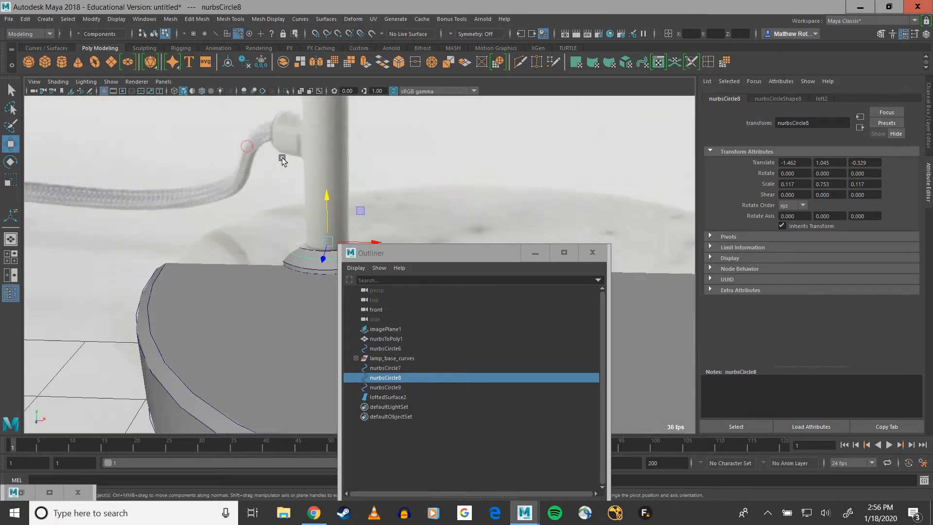
middle_click_drag(312, 147, 156, 220, "alt")
scroll(188, 230, "down", 5)
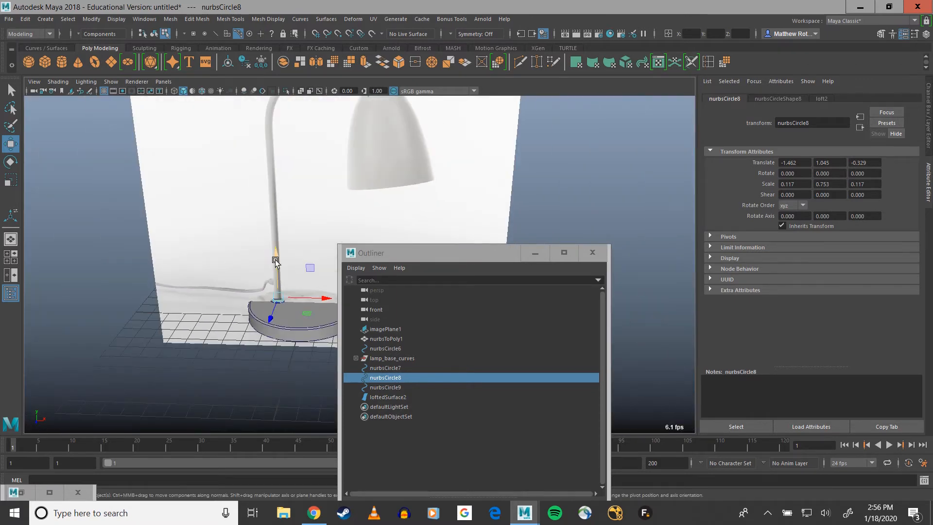
scroll(276, 265, "up", 4)
scroll(279, 273, "up", 3)
scroll(259, 240, "down", 4)
middle_click_drag(260, 235, 188, 314, "alt")
scroll(179, 286, "up", 3)
middle_click_drag(200, 236, 186, 300, "alt")
scroll(171, 218, "down", 5)
left_click_drag(243, 222, 261, 206, "alt")
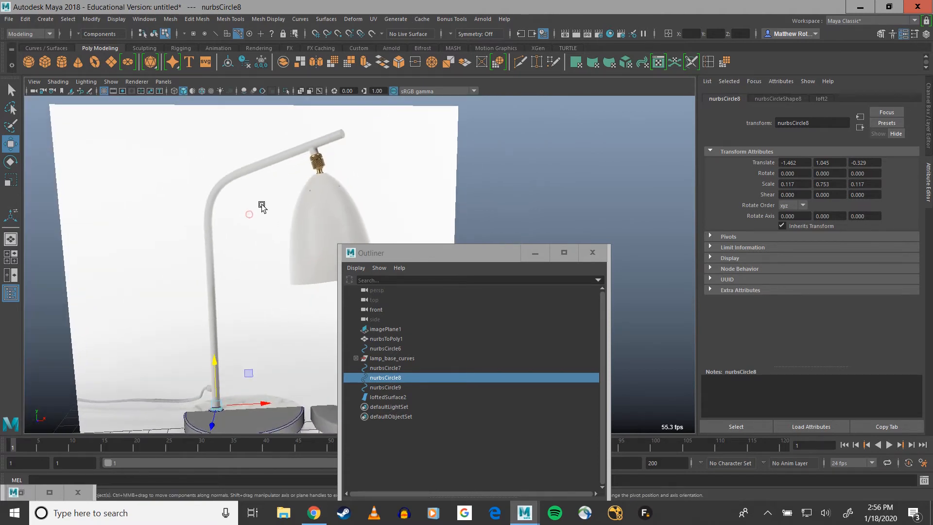
middle_click_drag(261, 206, 158, 147, "alt")
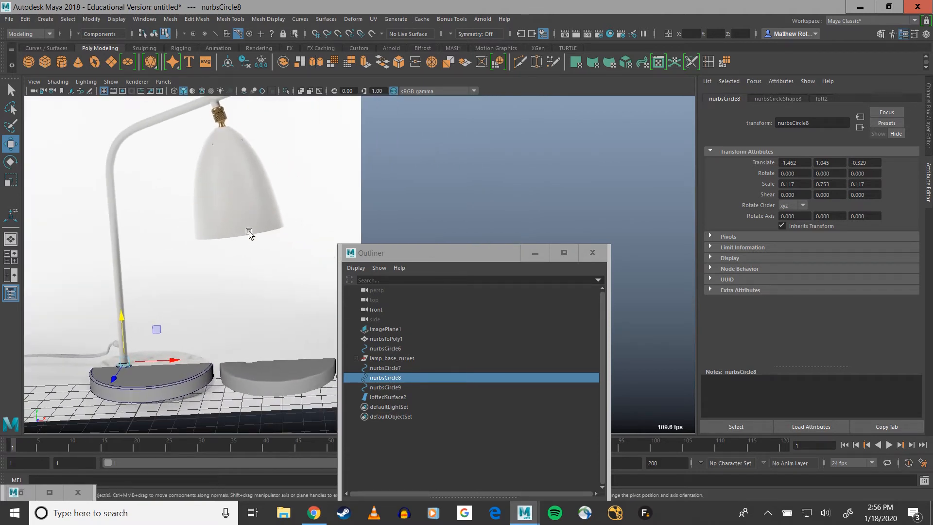
middle_click_drag(209, 202, 284, 166, "alt")
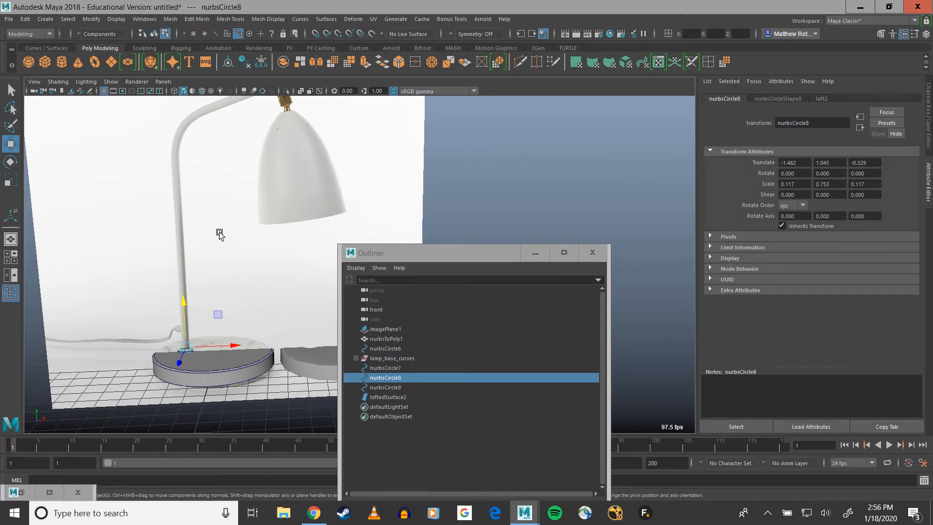
scroll(204, 240, "up", 3)
middle_click_drag(201, 243, 299, 258, "alt")
scroll(297, 242, "down", 4)
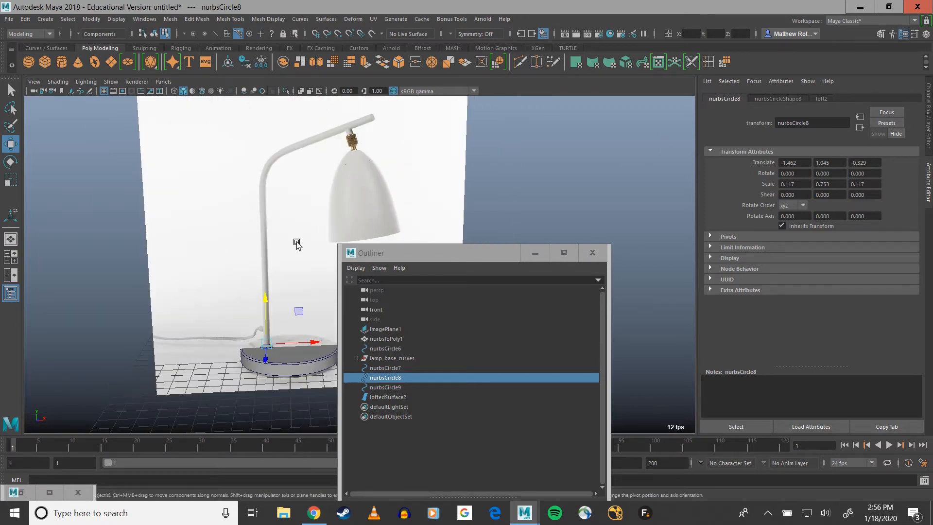
scroll(302, 302, "up", 5)
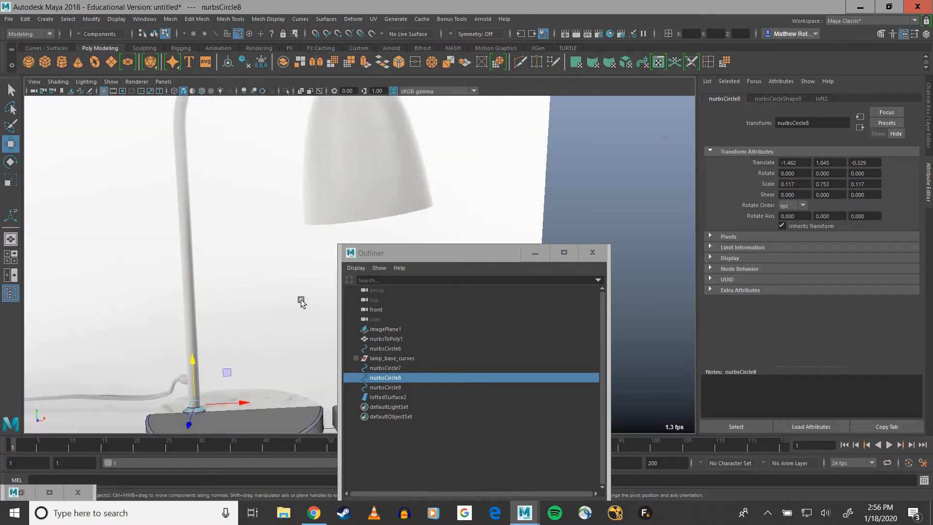
scroll(241, 306, "down", 5)
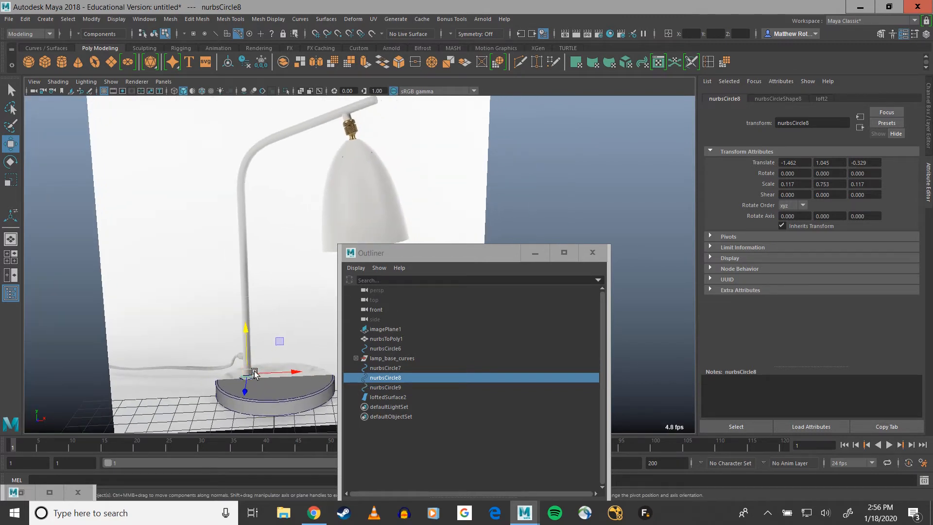
Duplicate nurbsCircle9 twice and raise the second copy to about Y 9.73, just below the pole's bend
key("q")
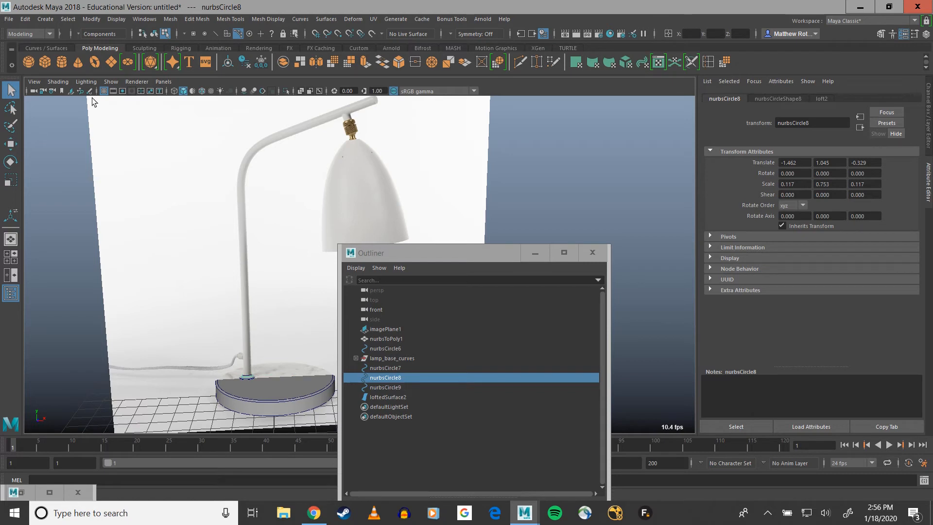
left_click(372, 386)
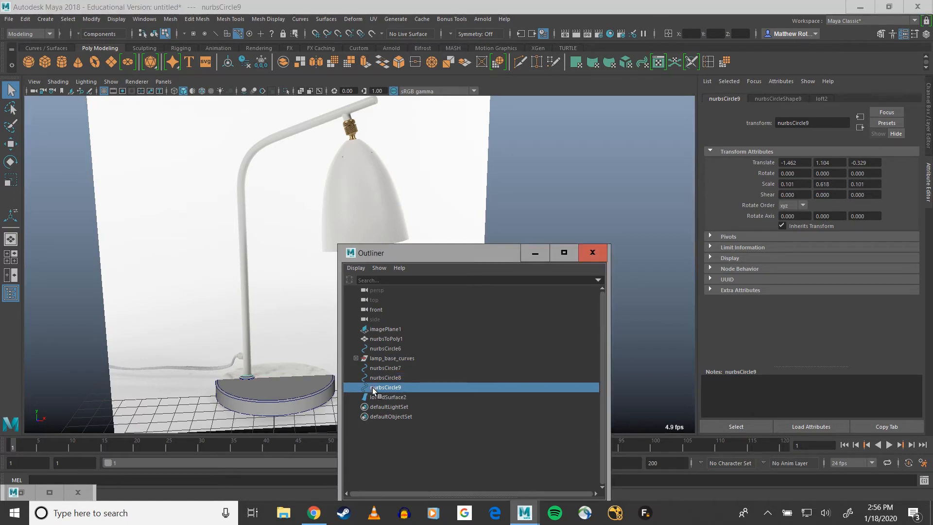
key("ctrl+d")
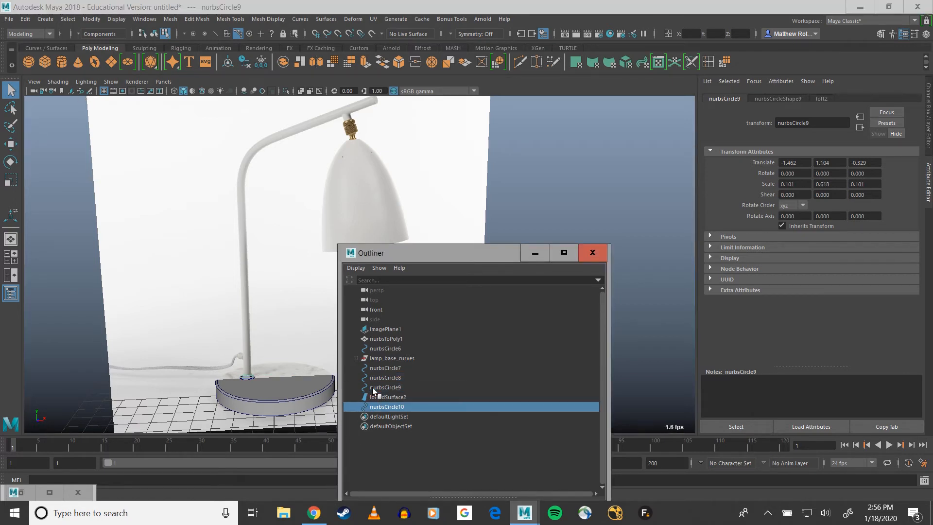
key("w")
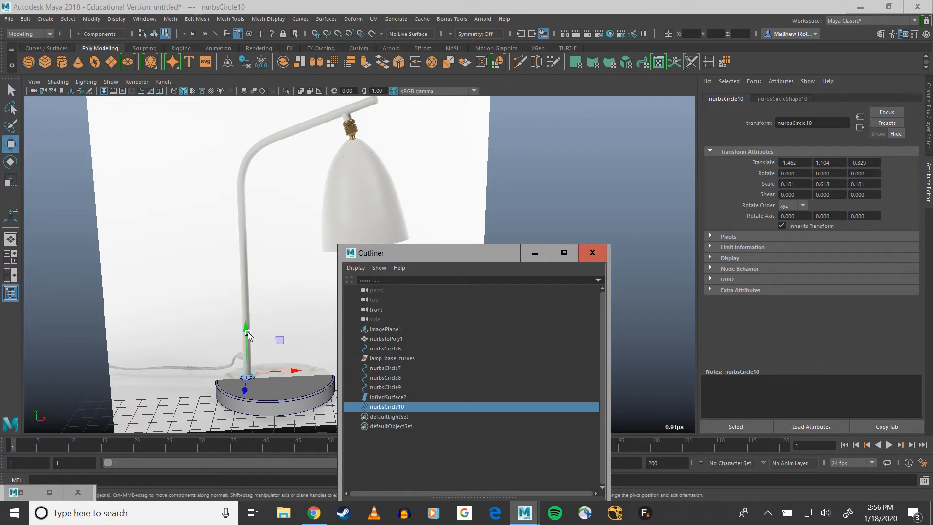
key("ctrl+d")
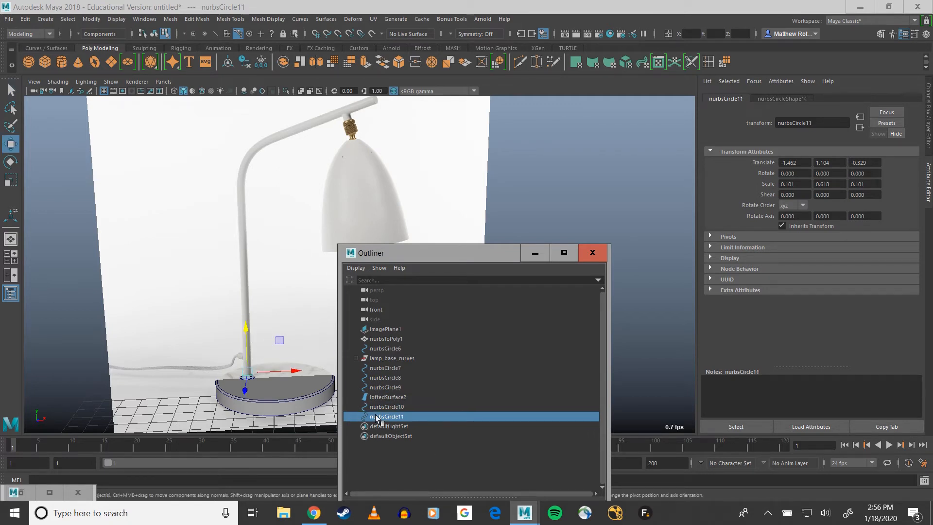
left_click_drag(247, 329, 249, 168)
Shift imagePlane1 to about X 1.37 so the reference pole lines up with the raised circle
scroll(233, 206, "up", 5)
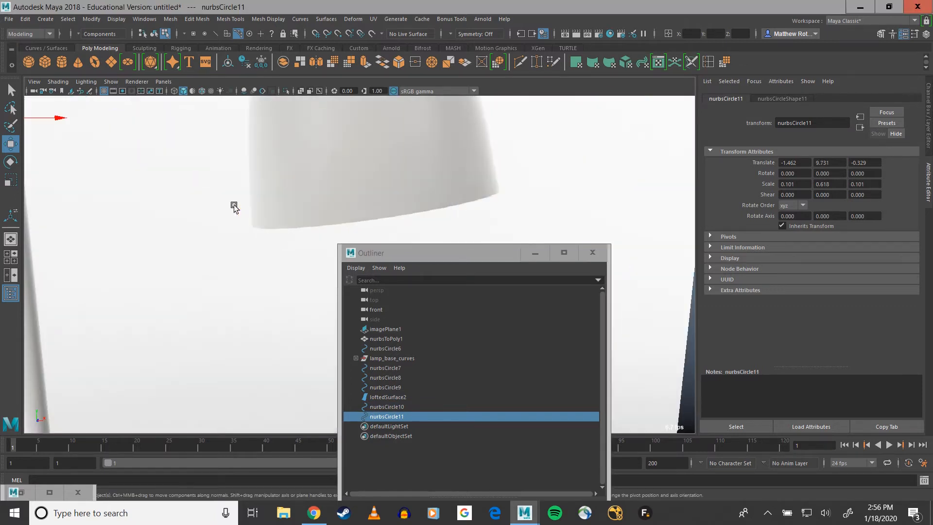
middle_click_drag(233, 206, 382, 202, "alt")
scroll(313, 165, "down", 3)
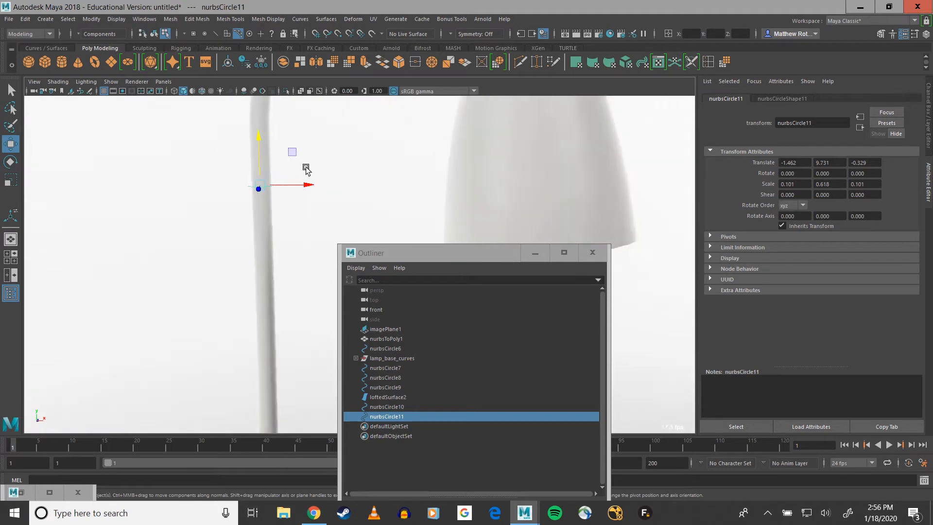
left_click(409, 164)
scroll(413, 179, "down", 5)
middle_click_drag(419, 180, 240, 193, "alt")
left_click(385, 329)
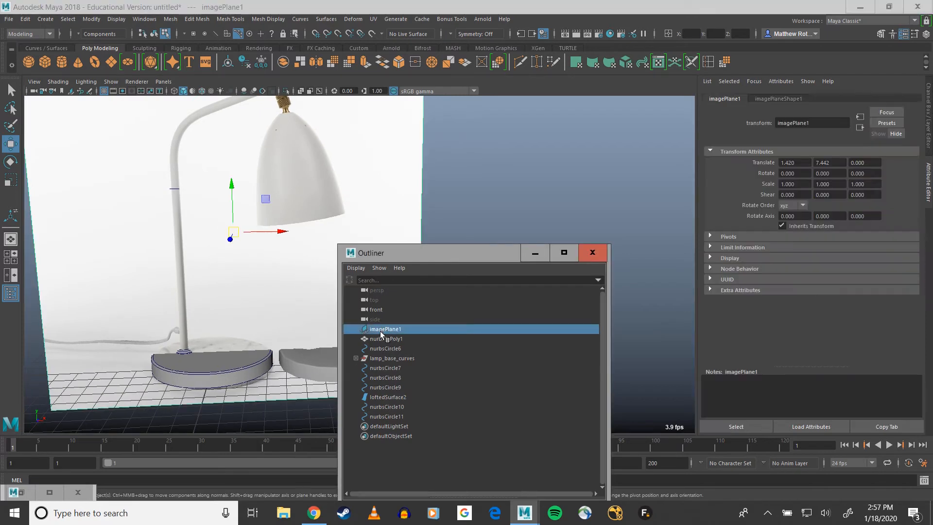
left_click_drag(274, 232, 277, 232)
middle_click_drag(186, 182, 339, 264, "alt")
scroll(252, 254, "up", 5)
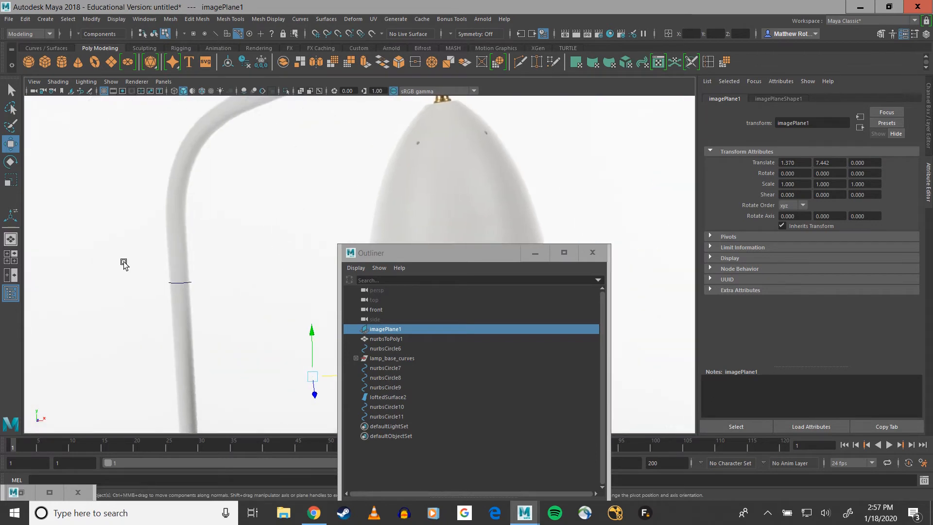
scroll(184, 277, "down", 3)
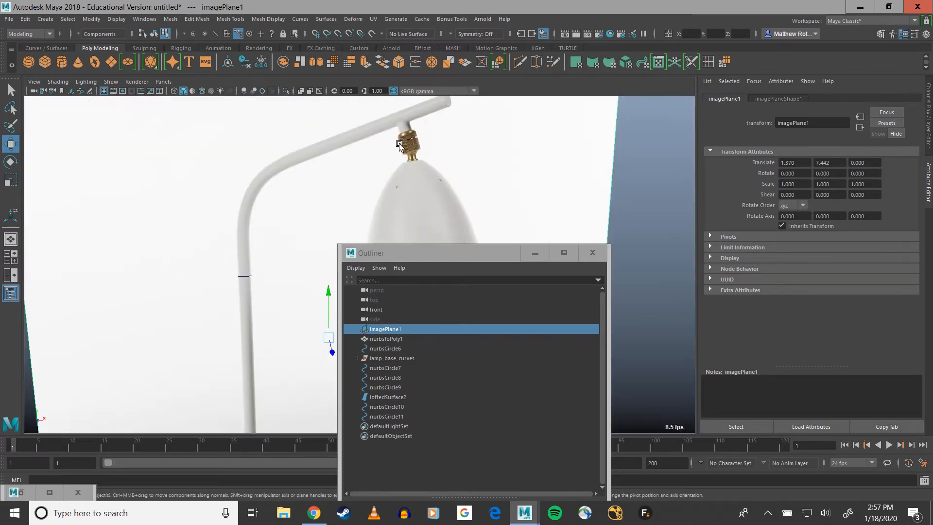
middle_click_drag(302, 240, 258, 289, "alt")
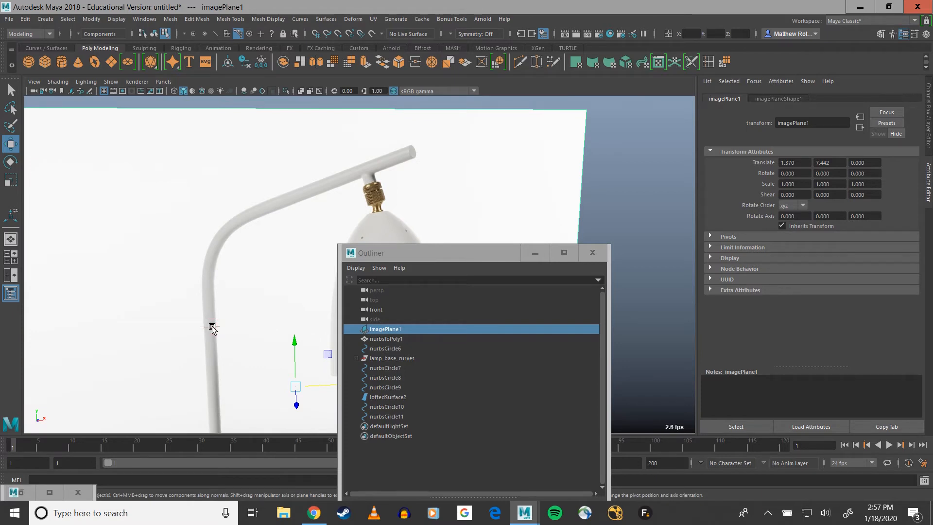
key("ctrl+d")
left_click_drag(295, 342, 301, 302)
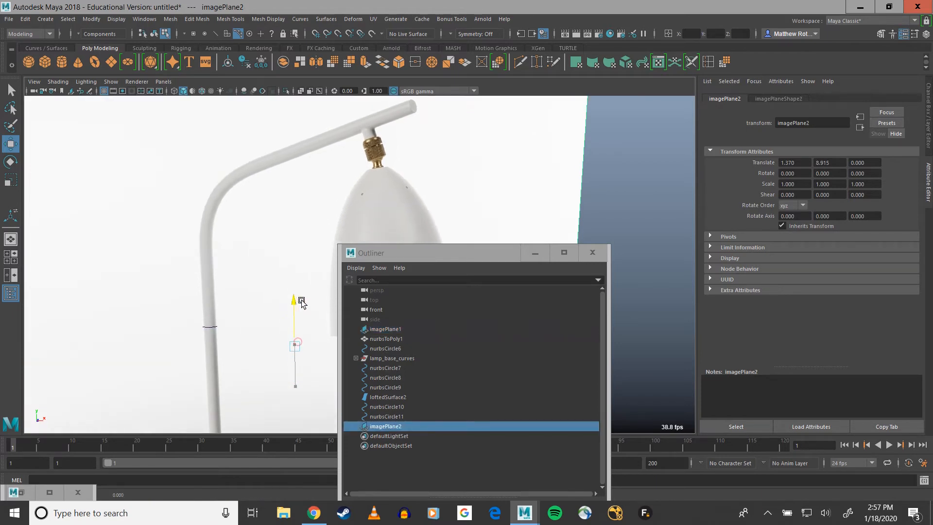
key("ctrl+z")
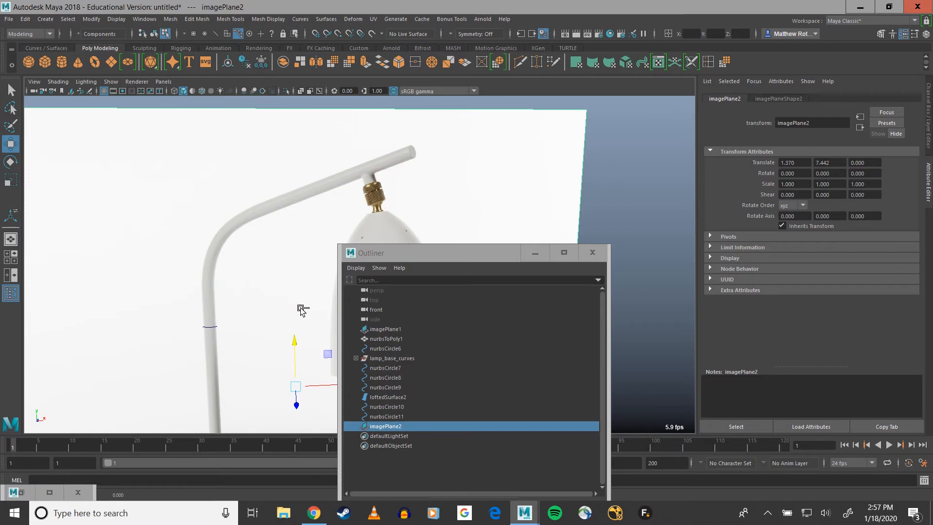
left_click(385, 416)
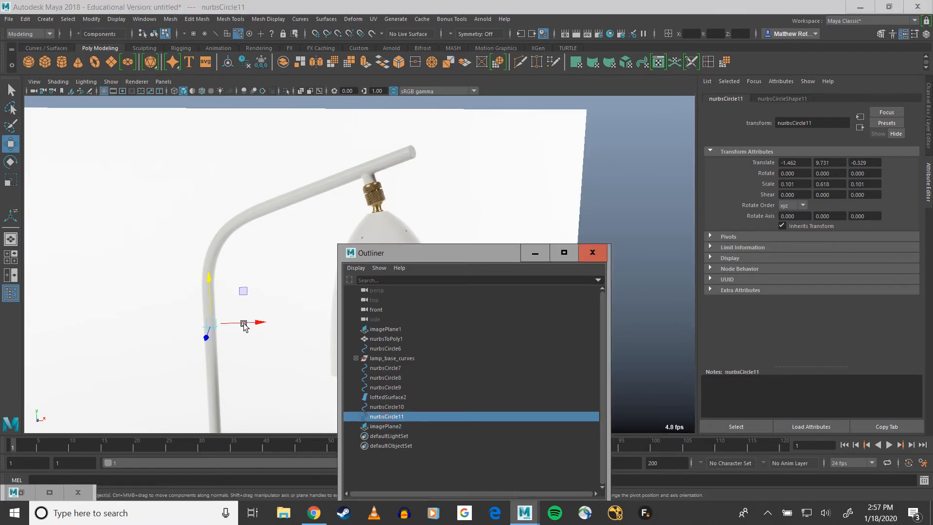
left_click(412, 428)
key("Delete")
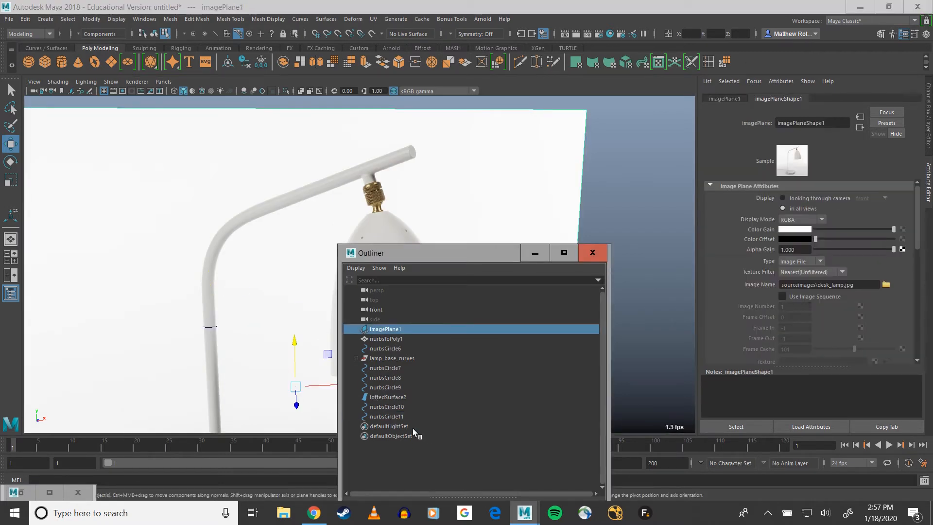
Duplicate nurbsCircle11, raise the copy to the start of the pole's bend and tilt it square to the curve
left_click(386, 416)
key("ctrl+d")
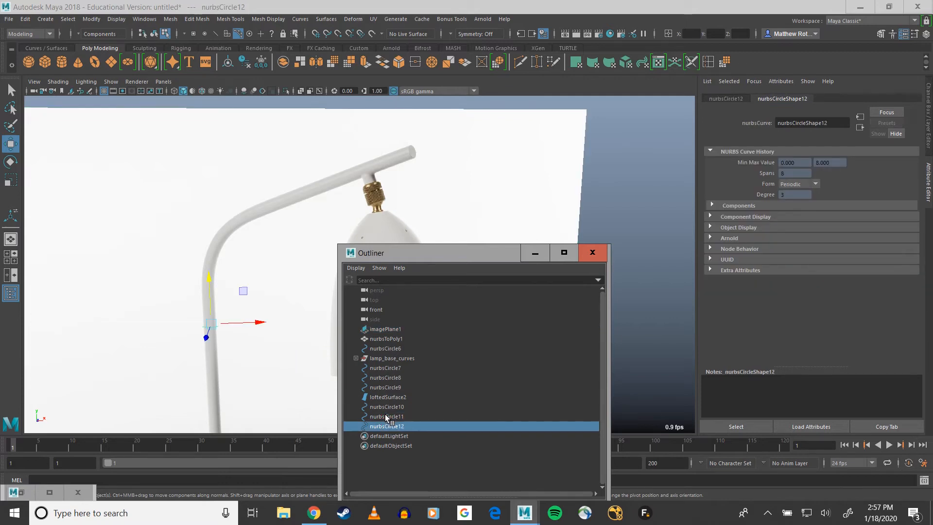
left_click_drag(209, 286, 226, 208)
key("e")
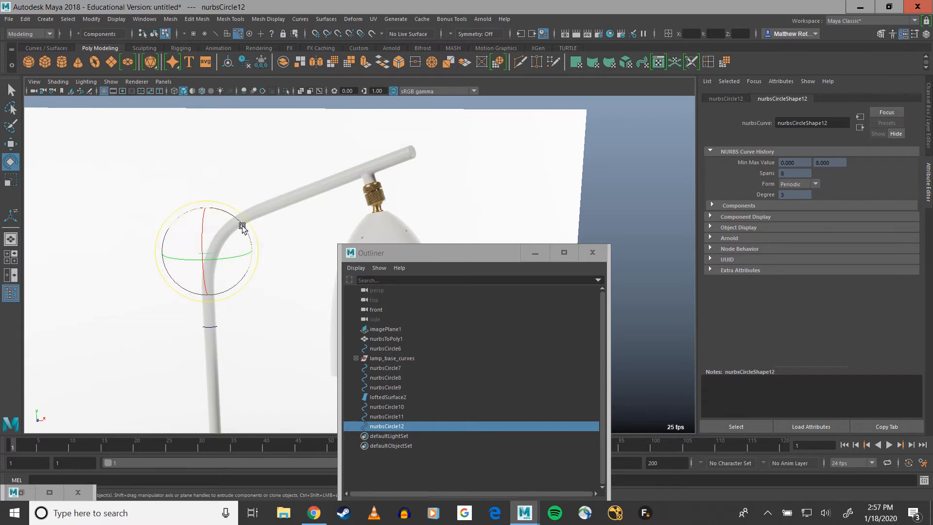
key("w")
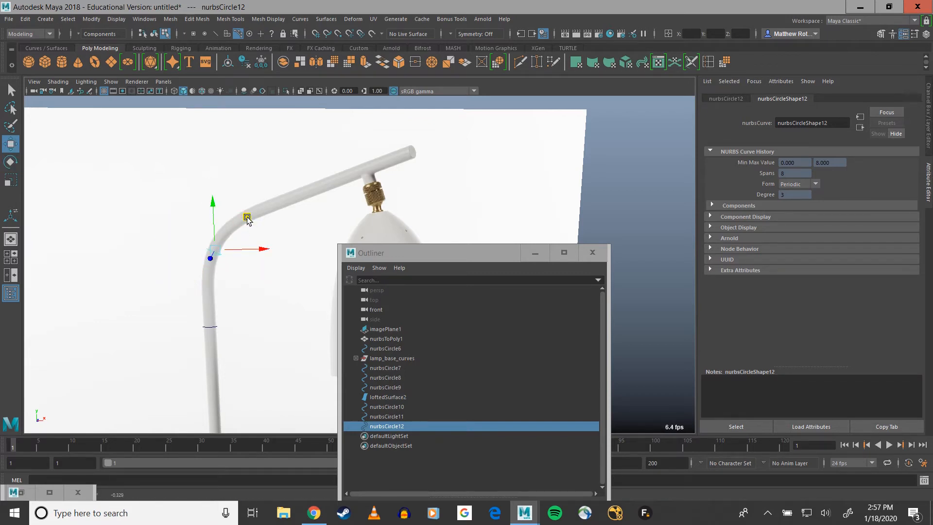
Duplicate nurbsCircle12 onto the upper arm, midway between the bend and the tip, and rotate it perpendicular to the arm
key("ctrl+d")
middle_click_drag(247, 219, 332, 165)
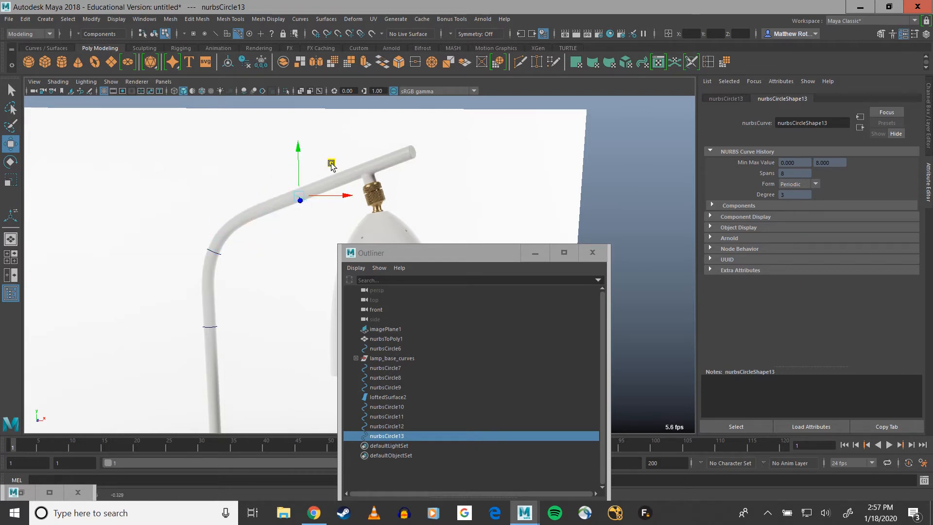
key("e")
left_click_drag(334, 173, 343, 203)
Duplicate nurbsCircle13 and move the copy along the arm to its upper tip
key("w")
key("ctrl+d")
left_click_drag(327, 164, 437, 122)
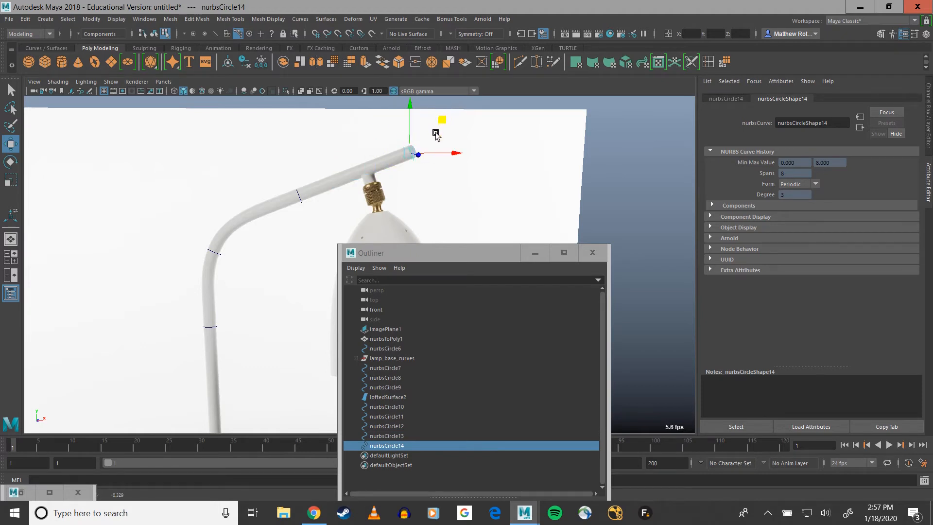
left_click(389, 435)
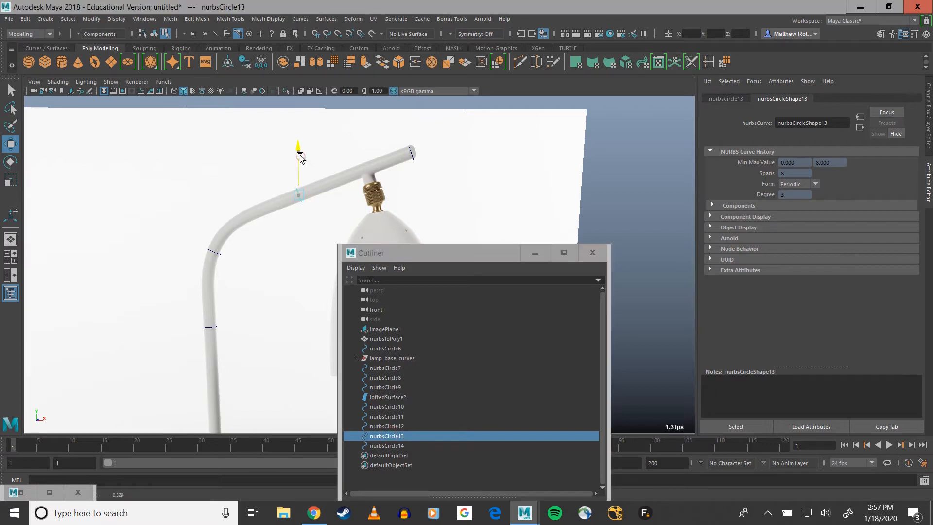
Try a linear loft through nurbsCircle10 to nurbsCircle14 in order with 5 section spans, and undo it
scroll(311, 204, "down", 3)
left_click_drag(313, 208, 285, 135, "alt")
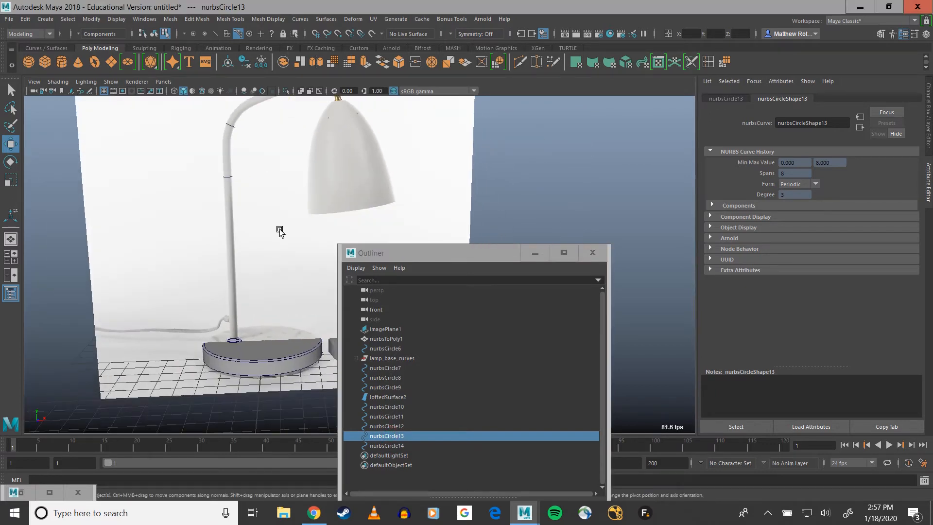
left_click(387, 417)
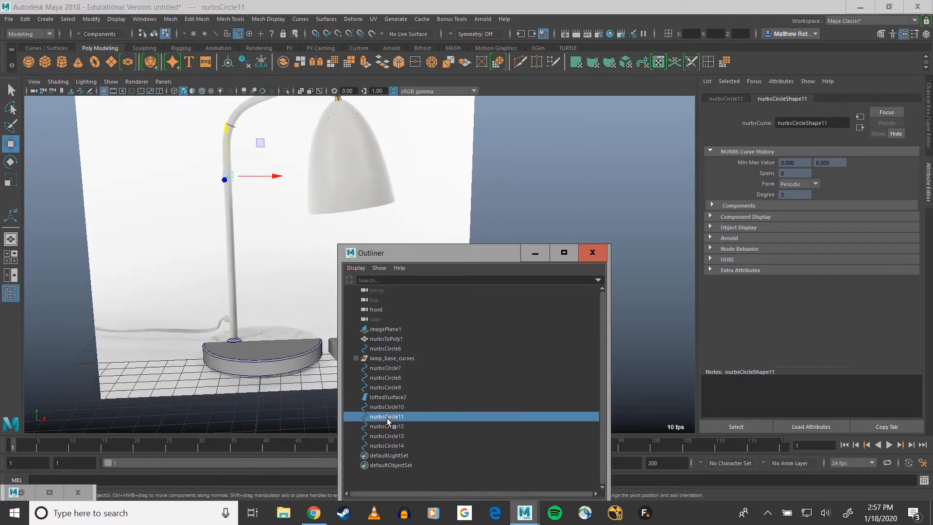
left_click(385, 407)
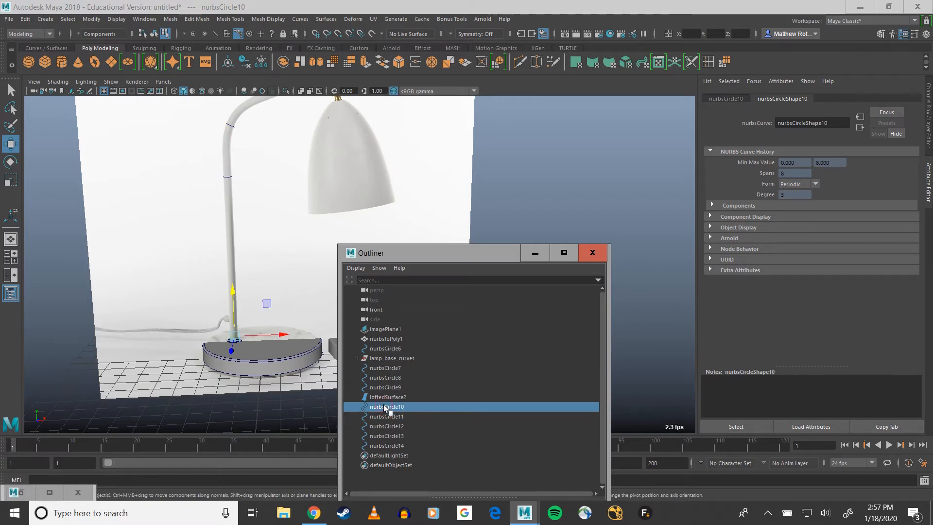
left_click(386, 416, "shift")
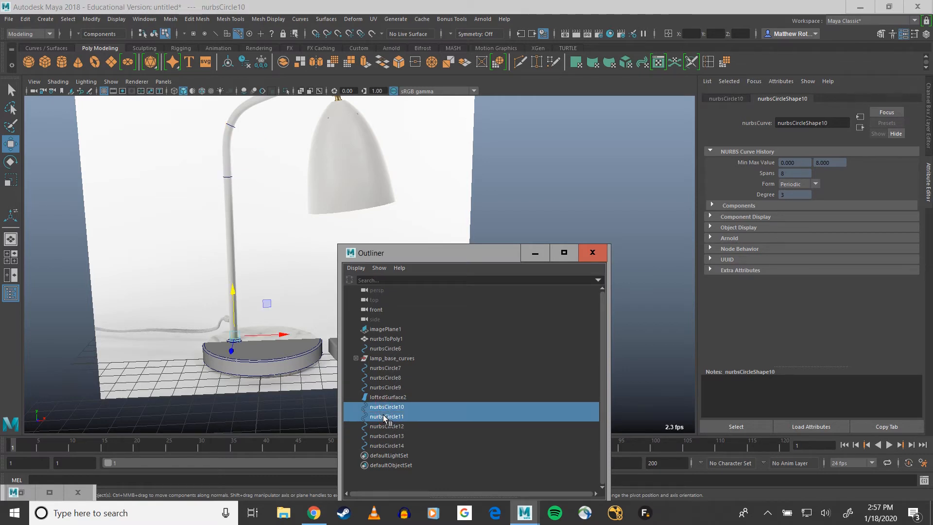
left_click(384, 427, "shift")
left_click(384, 437, "shift")
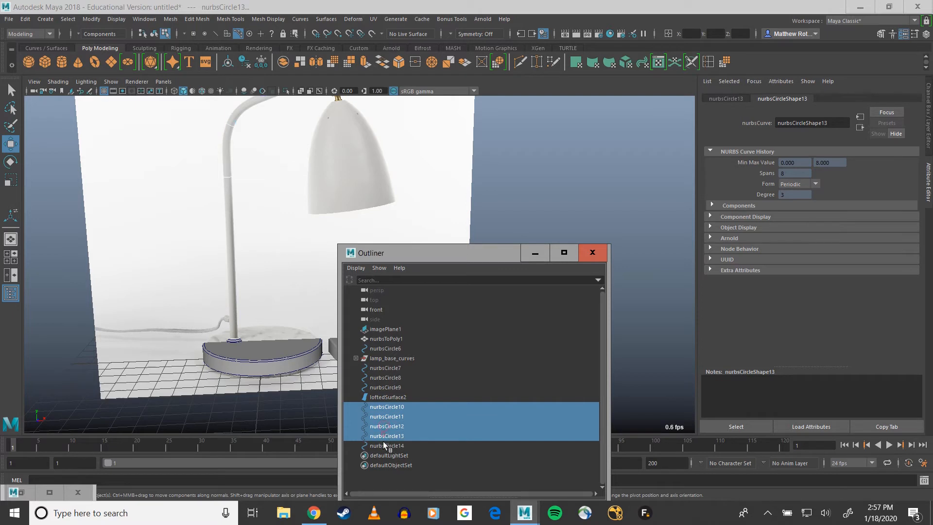
left_click(384, 444, "shift")
middle_click_drag(287, 242, 260, 319, "alt")
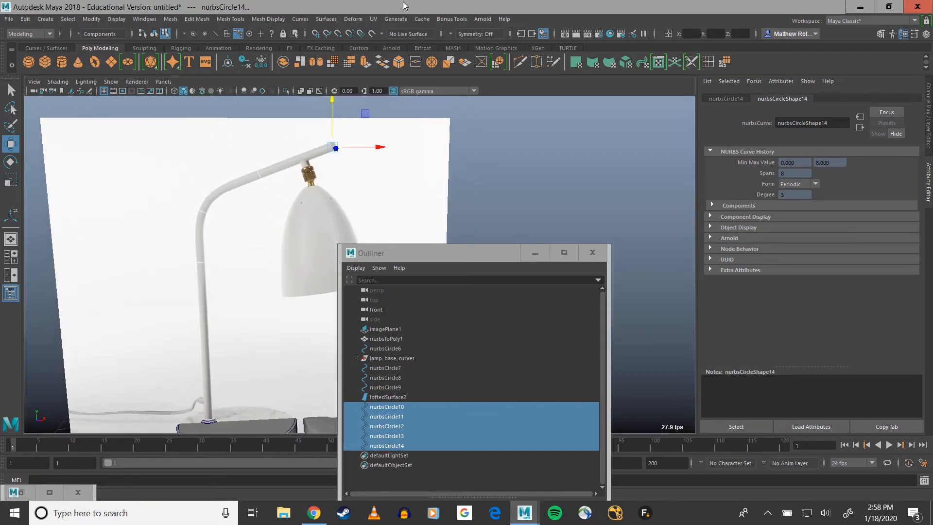
left_click(353, 18)
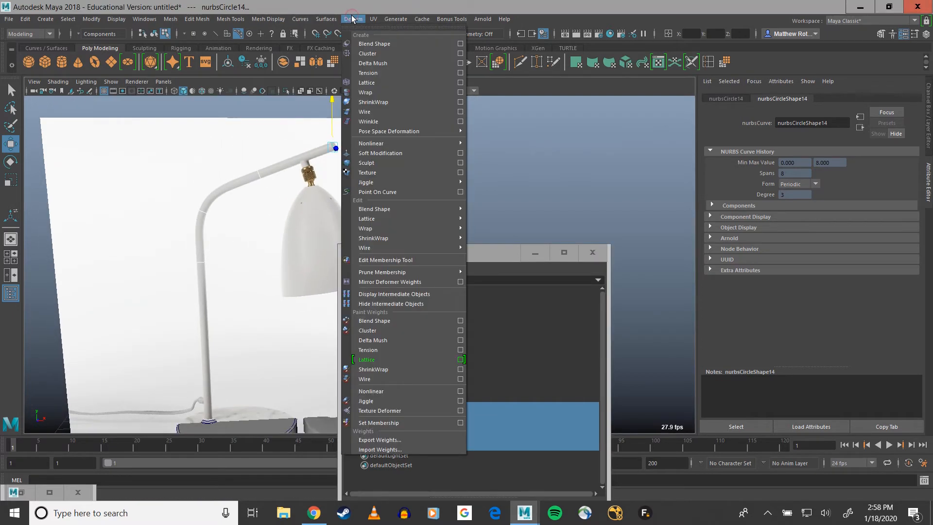
mouse_move(313, 21)
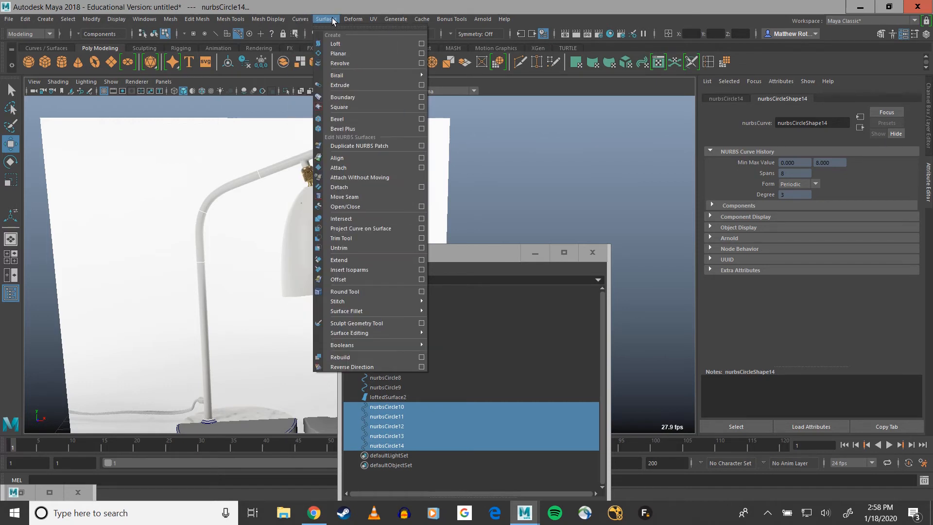
left_click(351, 43)
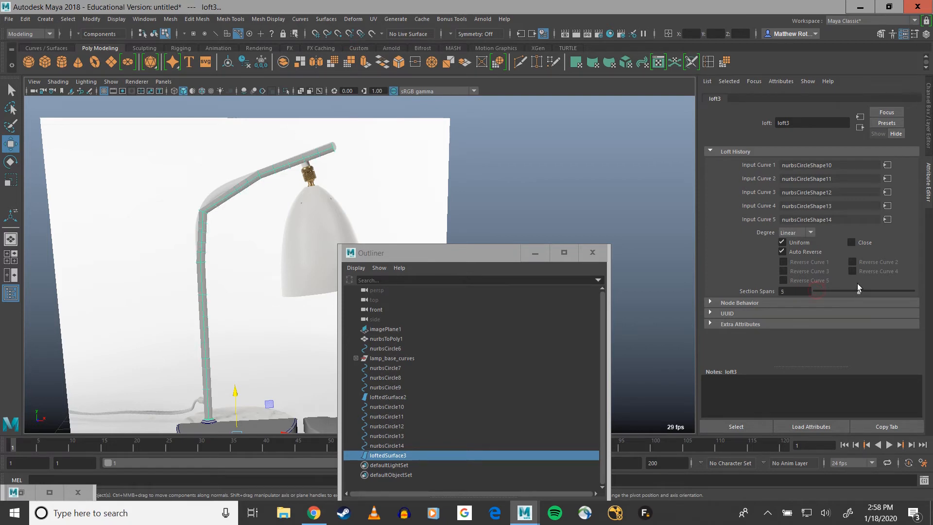
key("ctrl+z")
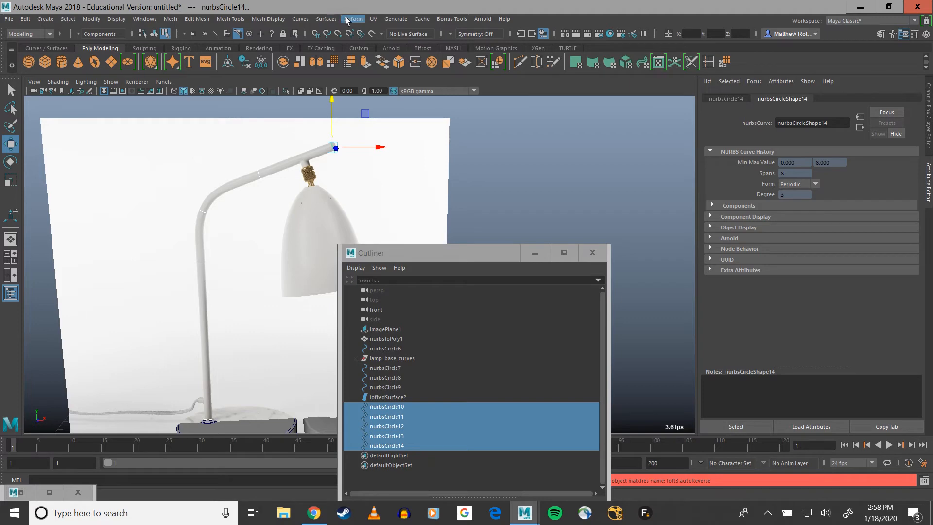
Try a cubic loft through the same five circles, raise its section spans to 5, and undo it
left_click(325, 19)
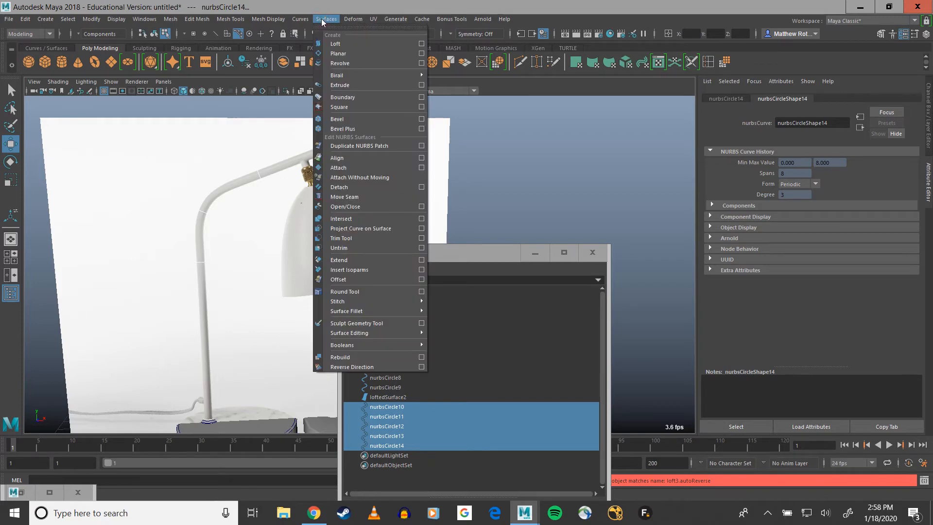
mouse_move(348, 19)
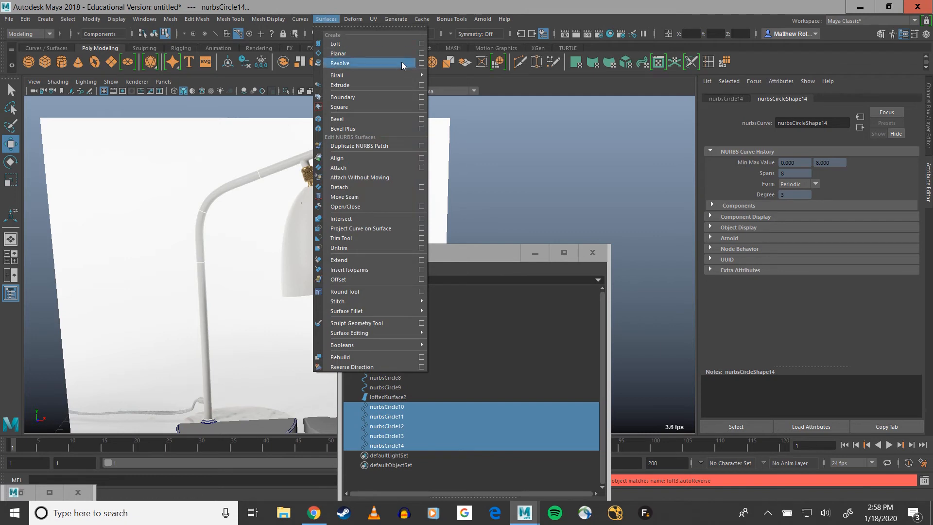
left_click(421, 44)
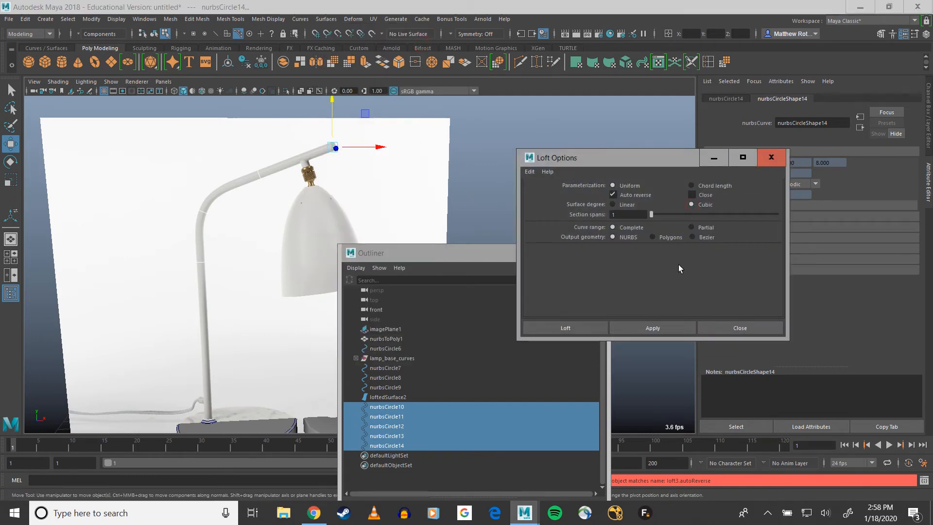
left_click(590, 326)
scroll(300, 250, "down", 3)
middle_click_drag(300, 250, 306, 210, "alt")
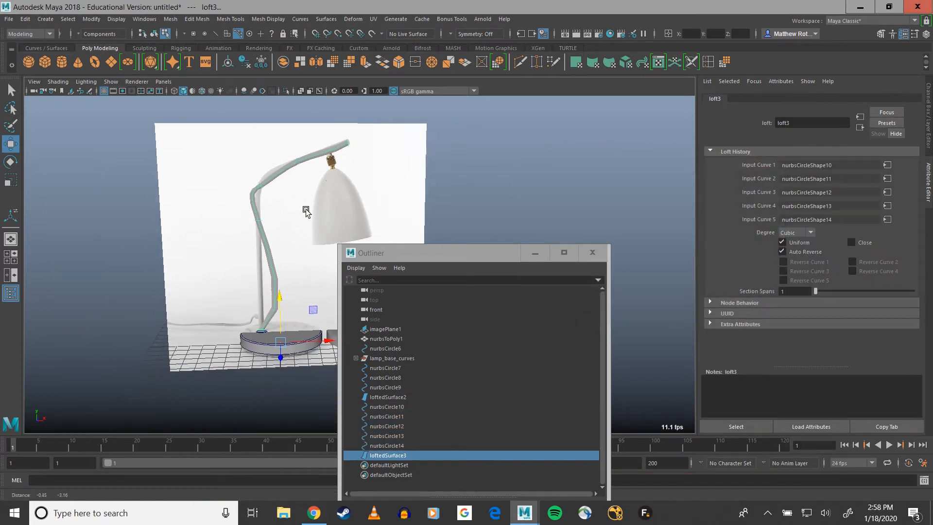
scroll(282, 258, "up", 5)
middle_click_drag(282, 260, 285, 223, "alt")
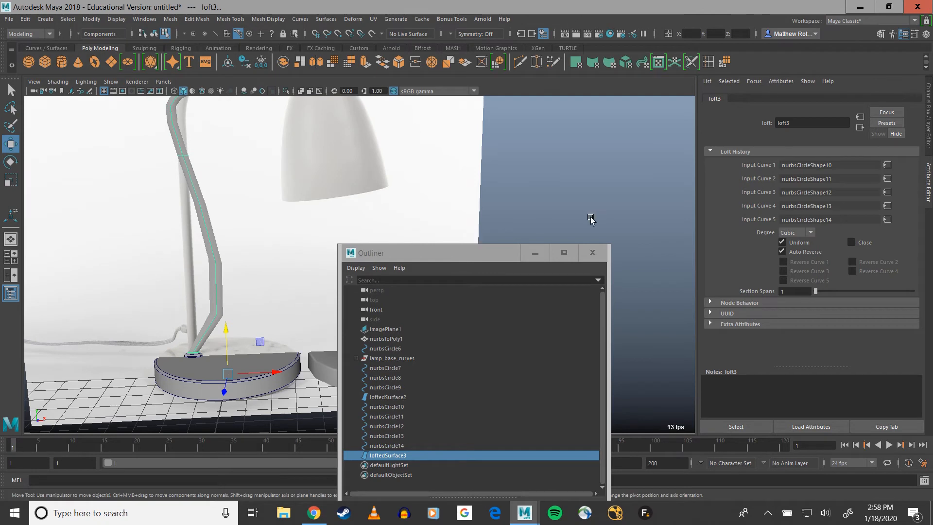
left_click_drag(270, 181, 310, 289, "alt")
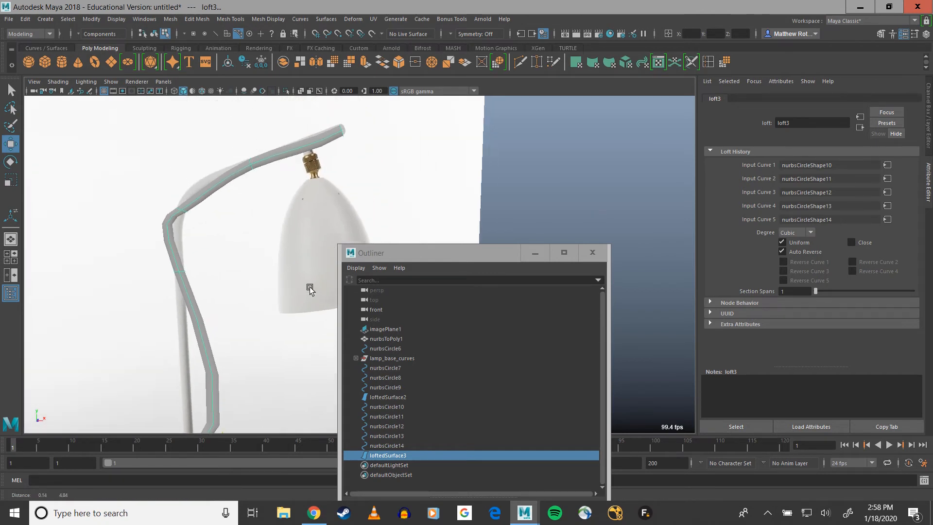
left_click_drag(816, 290, 857, 290)
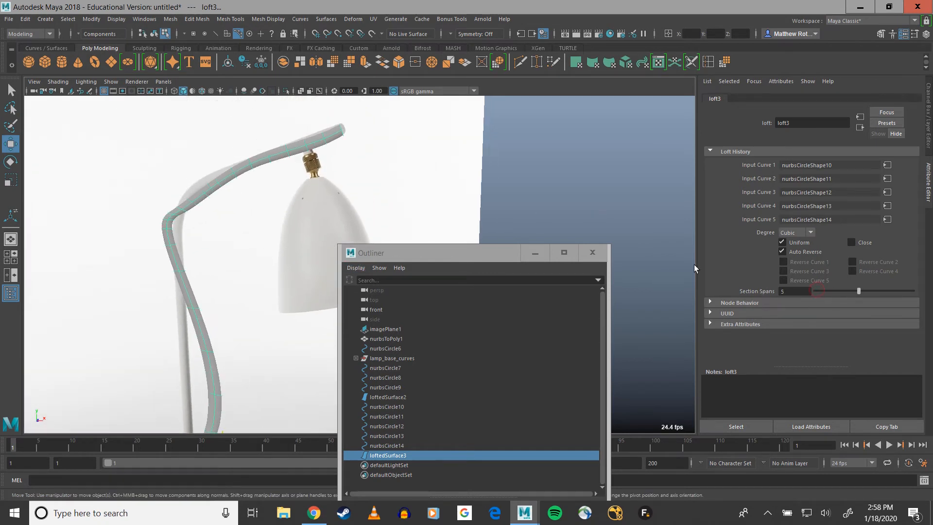
key("ctrl+z")
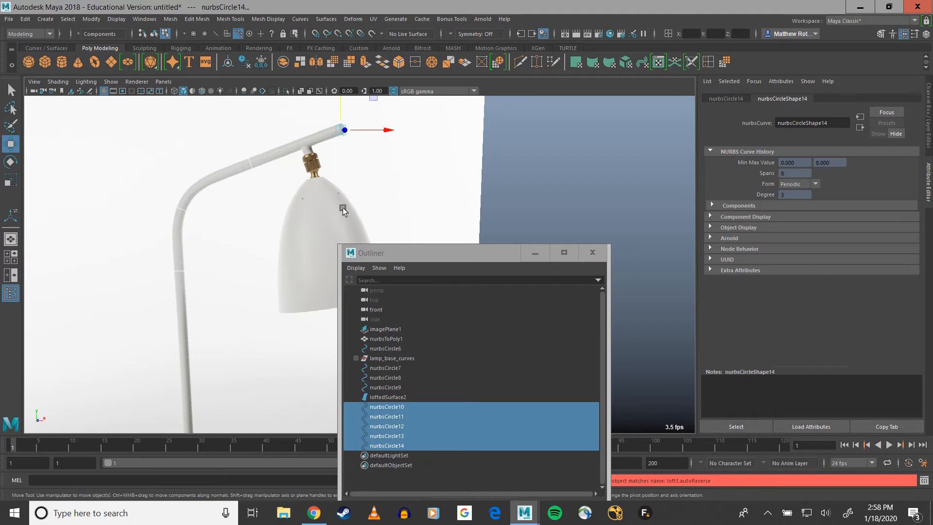
Examine how the circles are spaced along the reference pole, its bend and the upper arm
right_click_drag(342, 208, 322, 207, "alt")
left_click_drag(286, 217, 291, 202, "alt")
middle_click_drag(291, 203, 292, 201, "alt")
left_click_drag(283, 193, 267, 204, "alt")
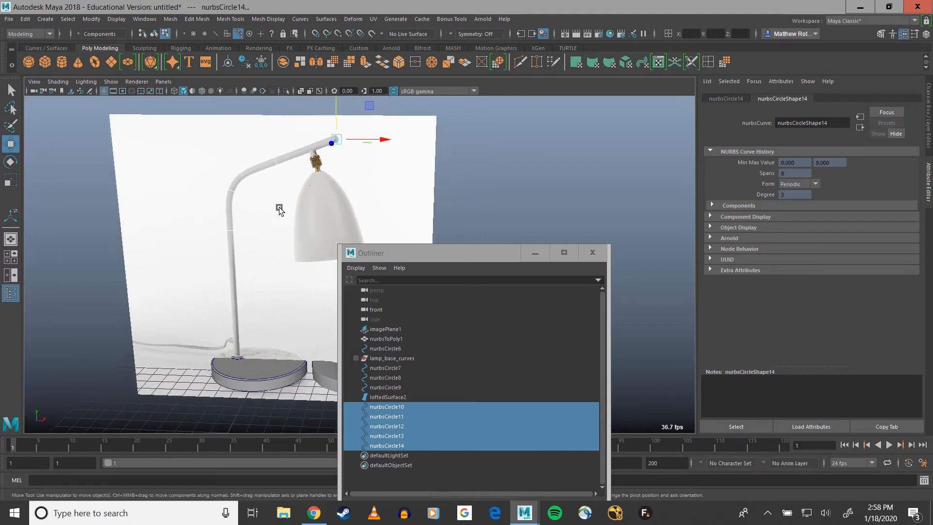
right_click_drag(216, 259, 294, 249, "alt")
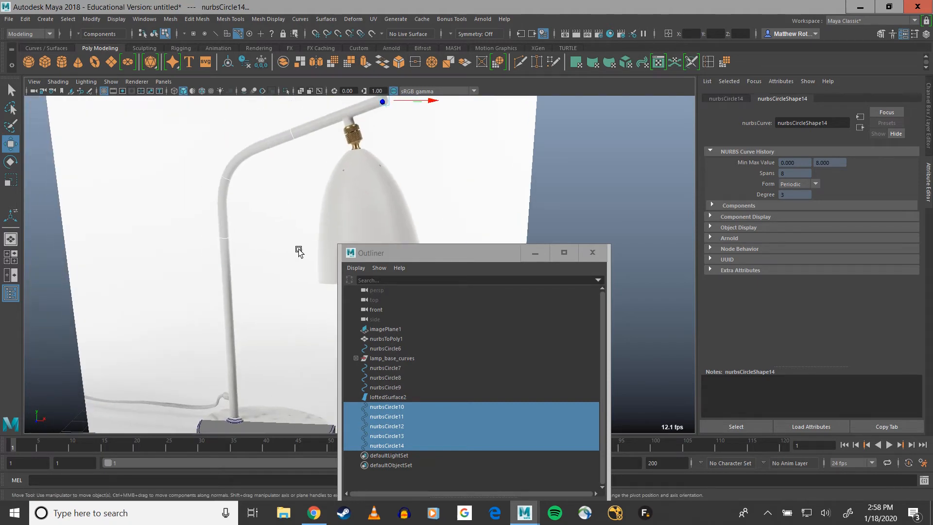
middle_click_drag(214, 268, 215, 261, "alt")
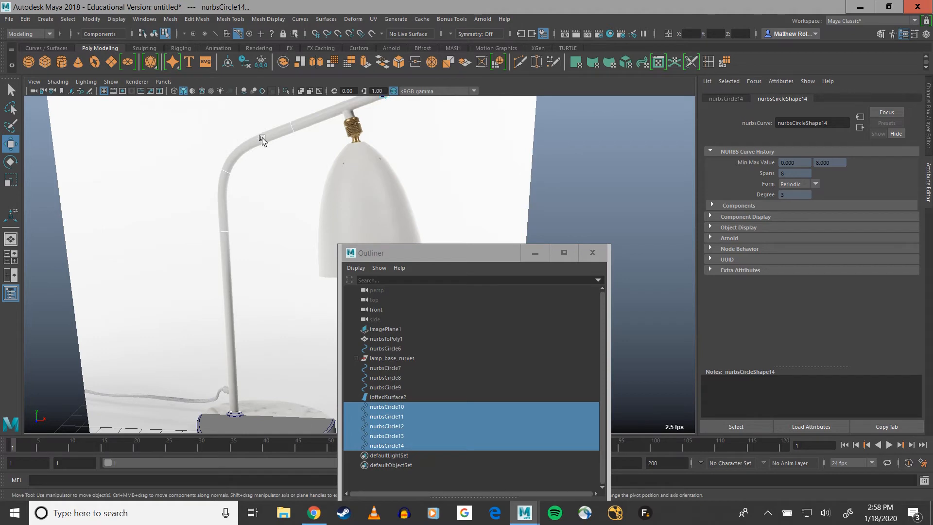
middle_click_drag(280, 138, 301, 168, "alt")
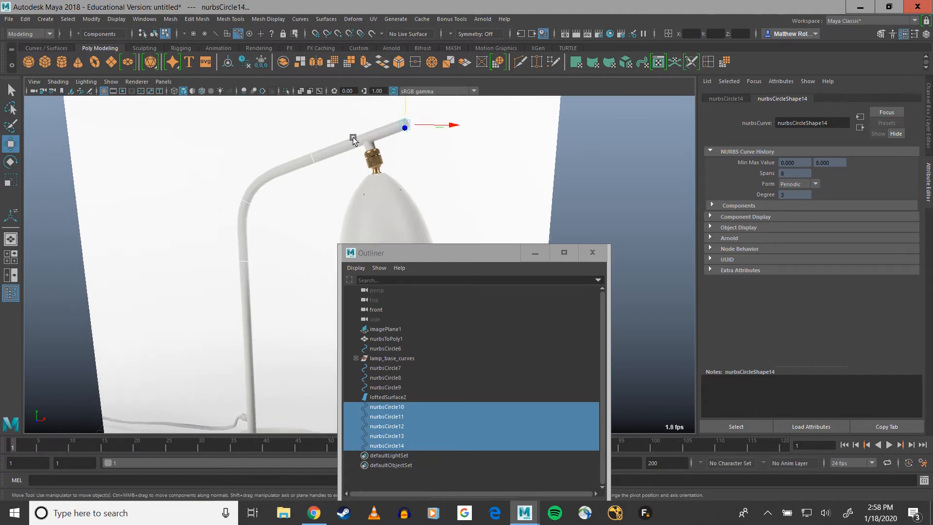
scroll(266, 356, "down", 3)
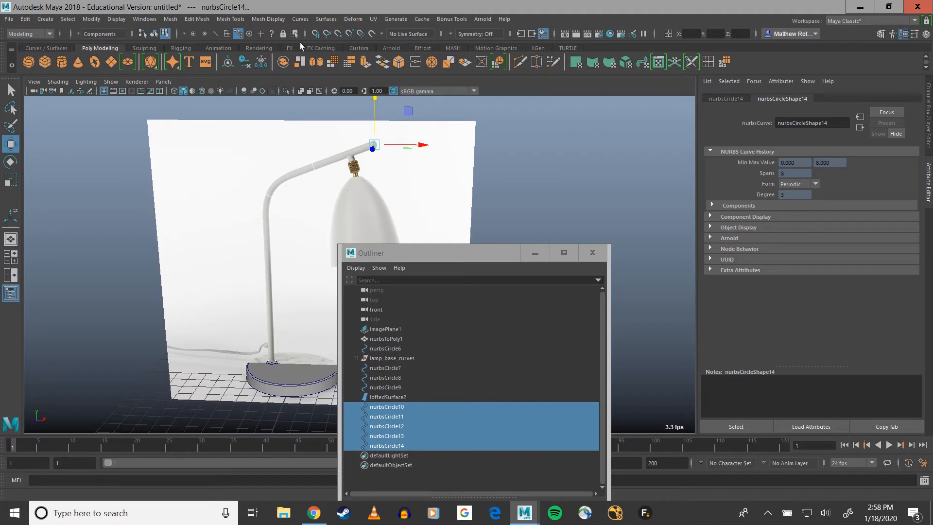
left_click_drag(306, 195, 371, 184, "alt")
Bring up the front view at full size on the lamp pole and place the Outliner clear of the pole
left_click(399, 408)
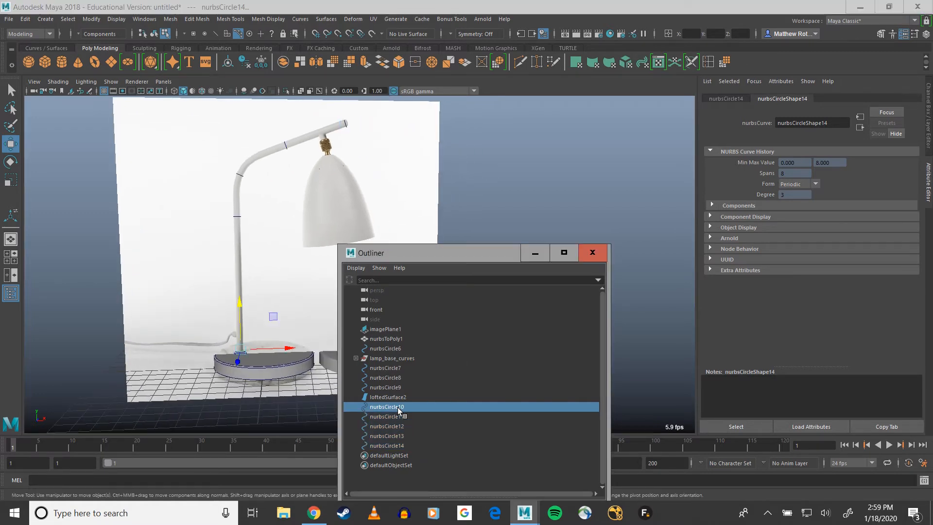
scroll(306, 297, "up", 5)
key("space")
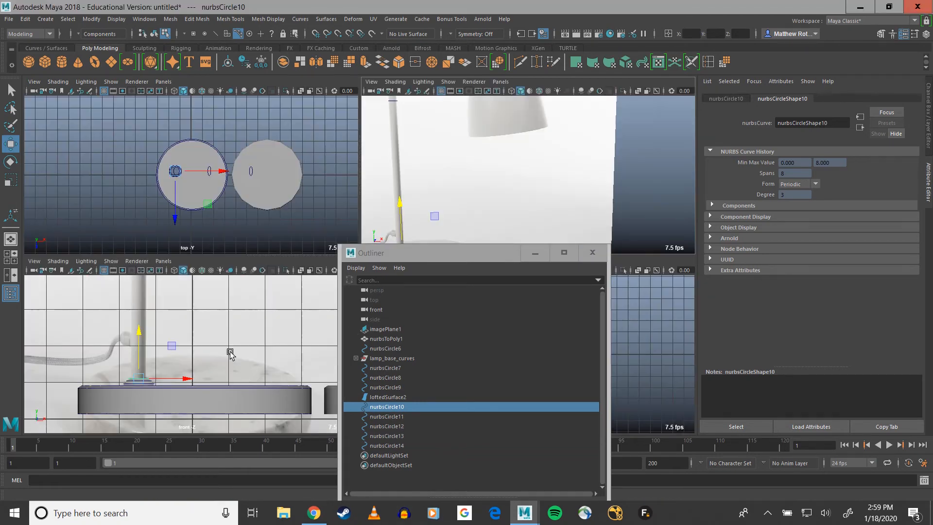
key("space")
scroll(285, 211, "down", 3)
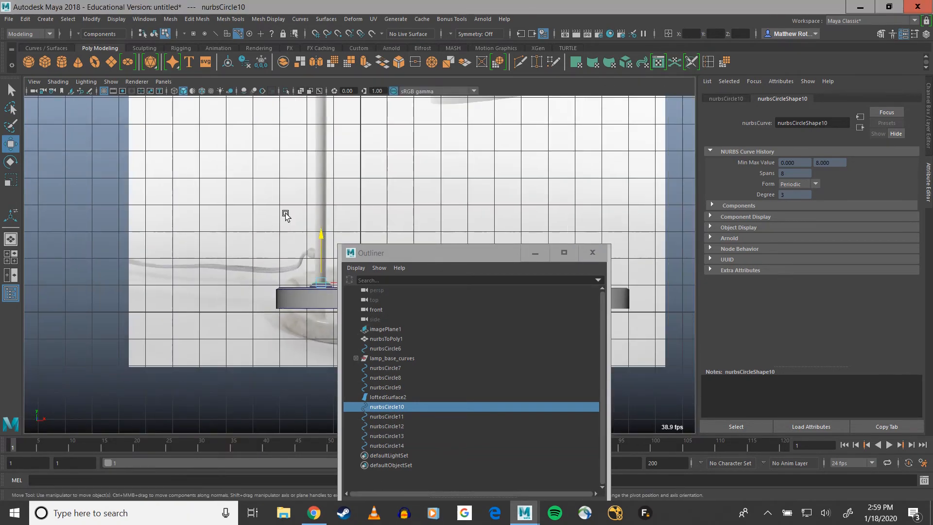
scroll(285, 210, "up", 3)
left_click_drag(479, 255, 625, 303)
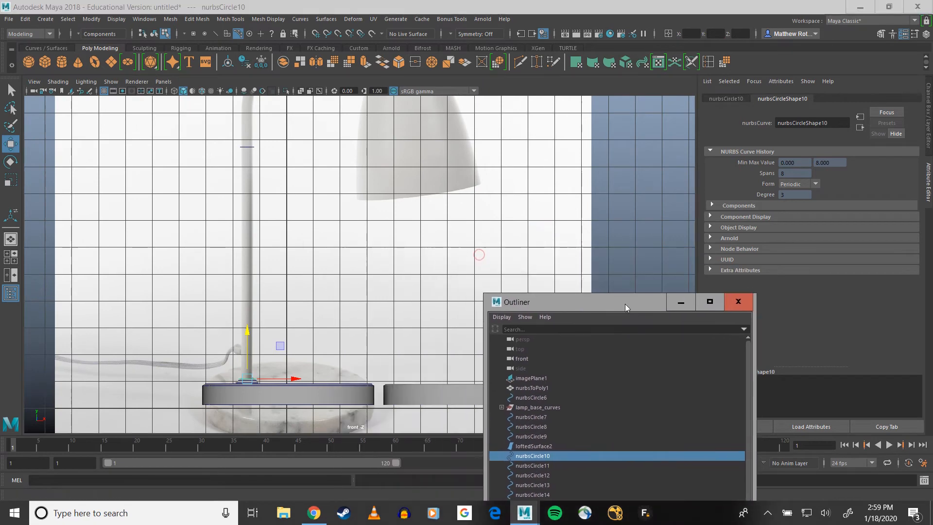
scroll(381, 247, "up", 4)
middle_click_drag(371, 321, 371, 309, "alt")
middle_click_drag(311, 258, 310, 247, "alt")
middle_click_drag(387, 395, 368, 342, "alt")
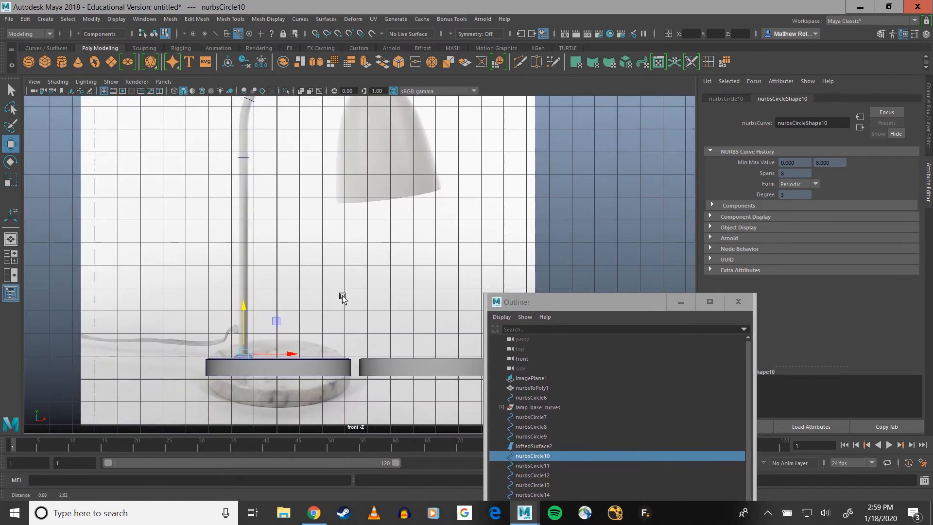
left_click_drag(540, 306, 548, 210)
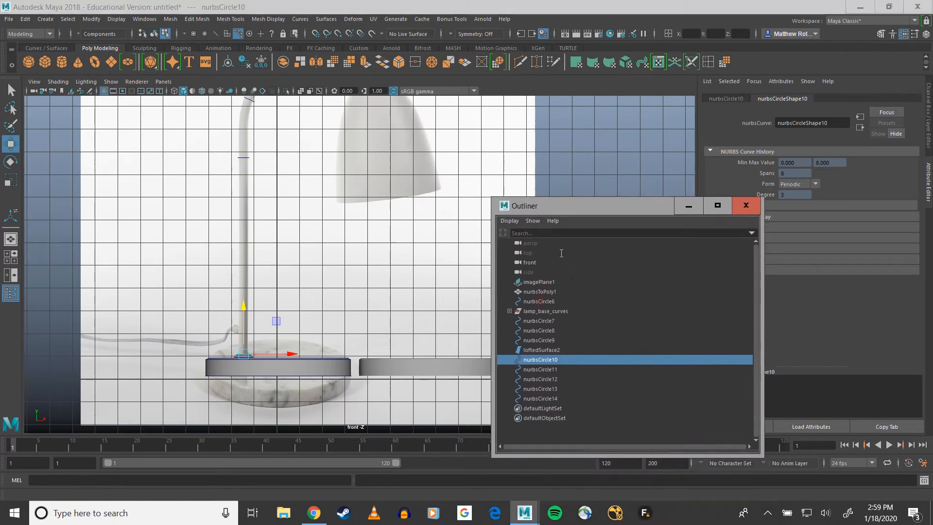
Delete nurbsCircle11 through nurbsCircle14, keeping nurbsCircle10 at the collar
left_click(548, 398, "shift")
left_click(541, 370)
left_click(542, 398, "shift")
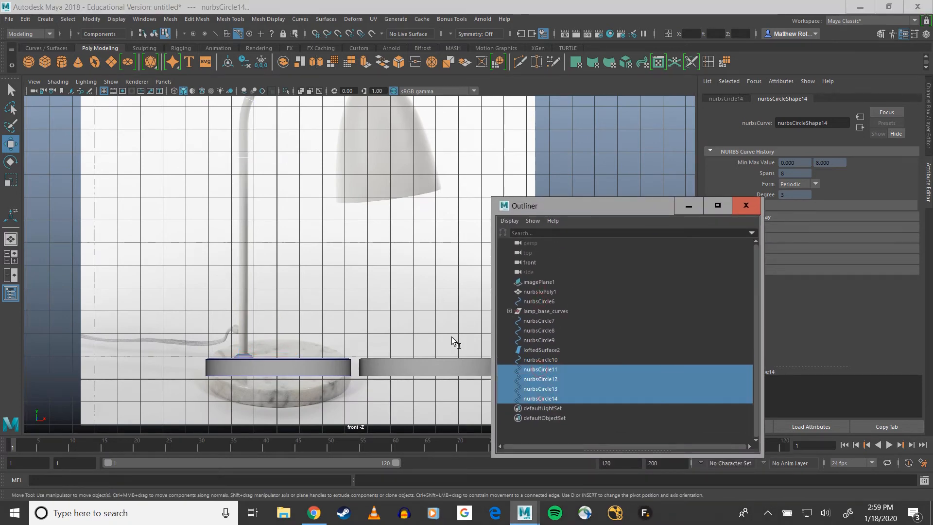
middle_click_drag(321, 181, 284, 342)
key("ctrl+z")
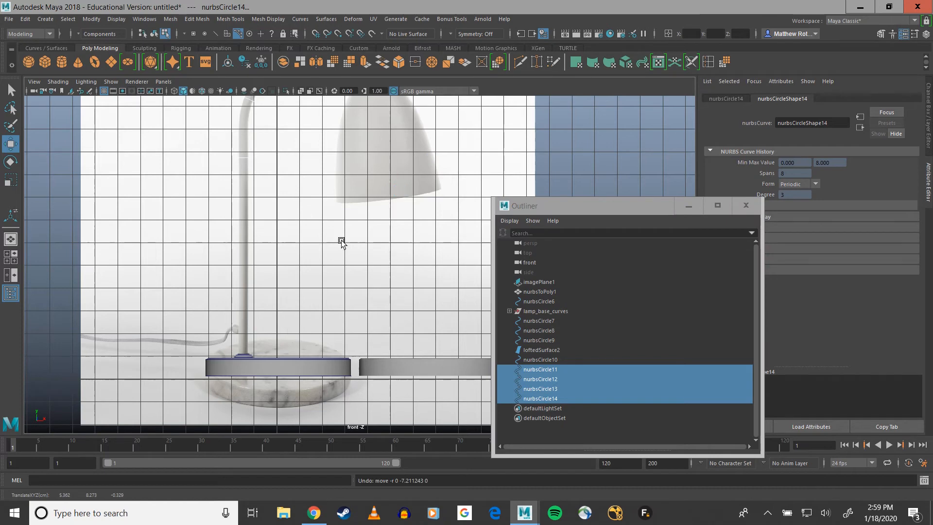
scroll(356, 197, "down", 2)
middle_click_drag(356, 197, 348, 253, "alt")
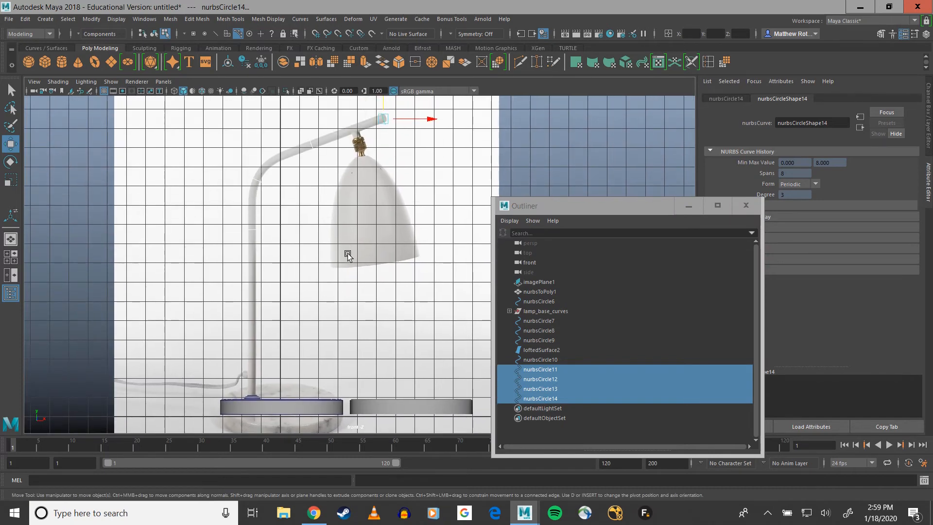
key("Delete")
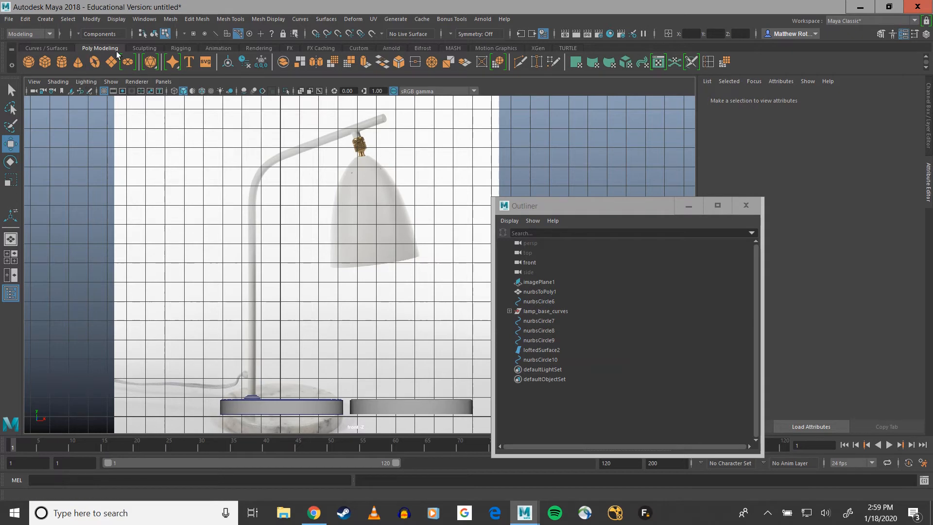
Try tracing the pole with an EP curve from the collar up around the bend, and undo it
left_click(60, 49)
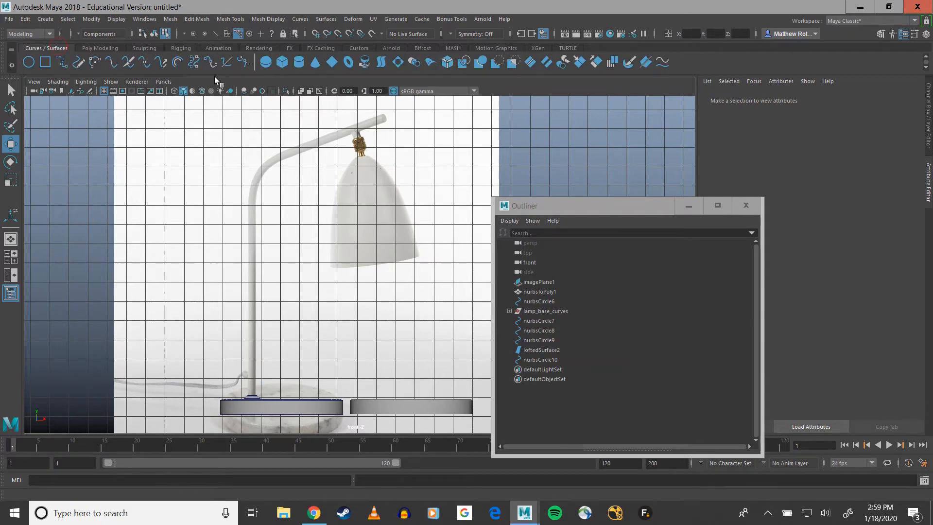
left_click(62, 63)
scroll(251, 379, "up", 4)
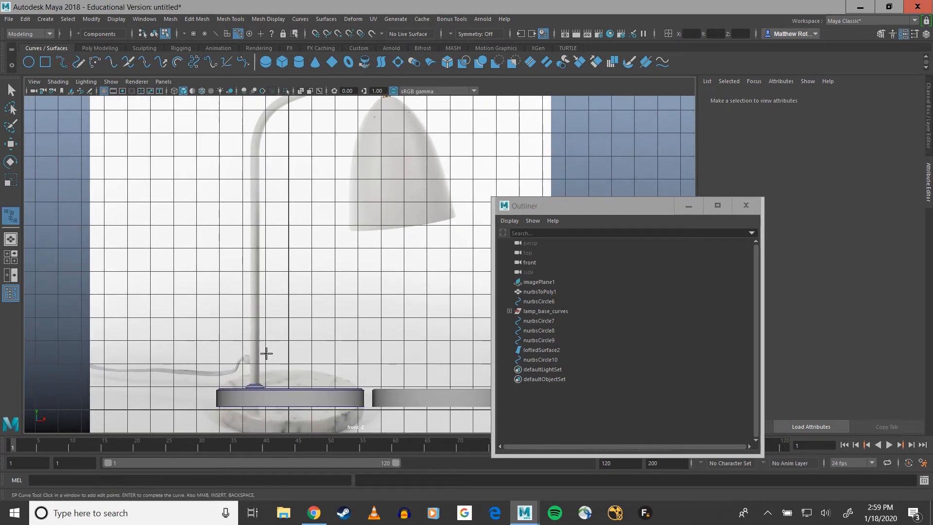
left_click(253, 383)
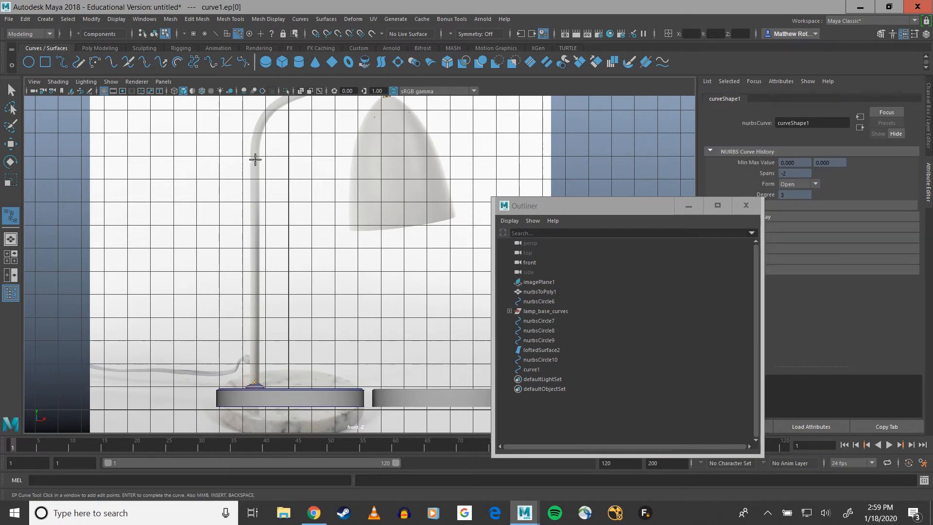
left_click(253, 158)
middle_click_drag(267, 128, 260, 172, "alt")
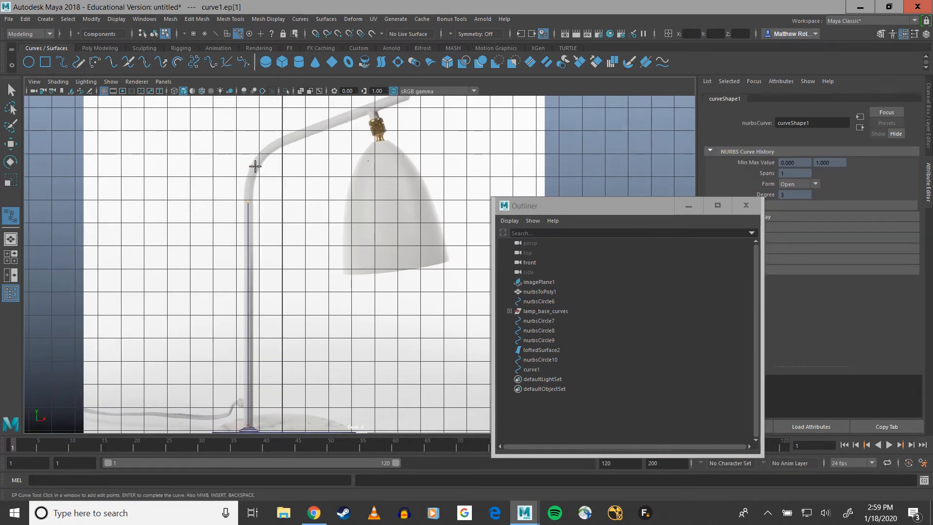
left_click(252, 163)
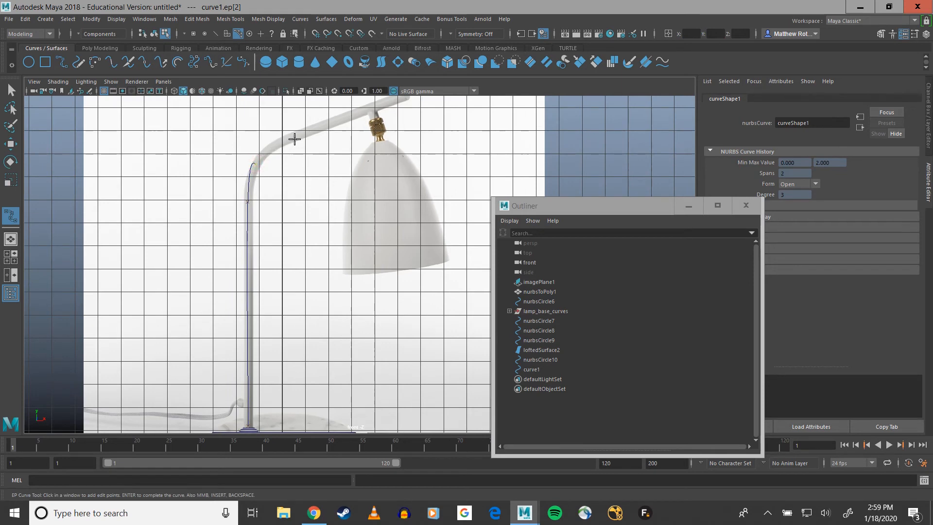
left_click(295, 138)
scroll(296, 141, "up", 1)
scroll(333, 214, "up", 1)
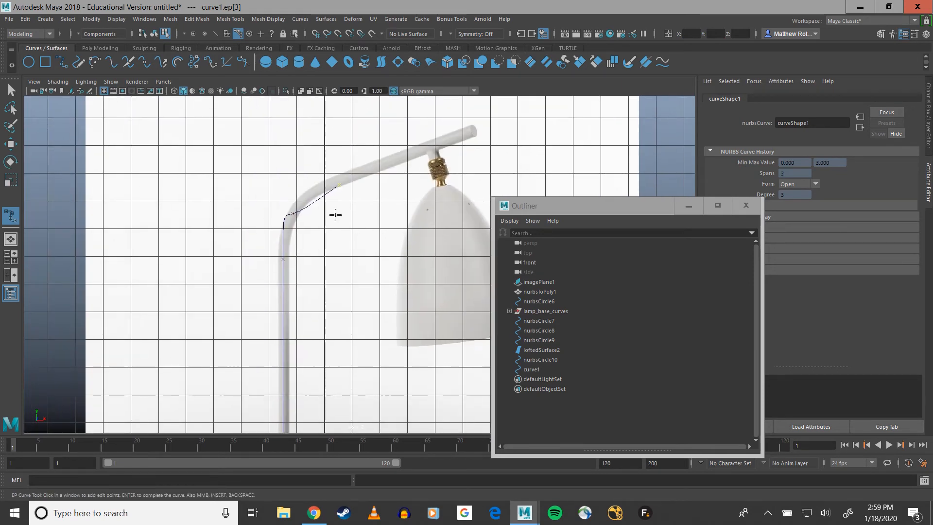
key("ctrl+z")
key("ctrl+z")
key("ctrl+z")
middle_click_drag(350, 304, 352, 156, "alt")
key("ctrl+z")
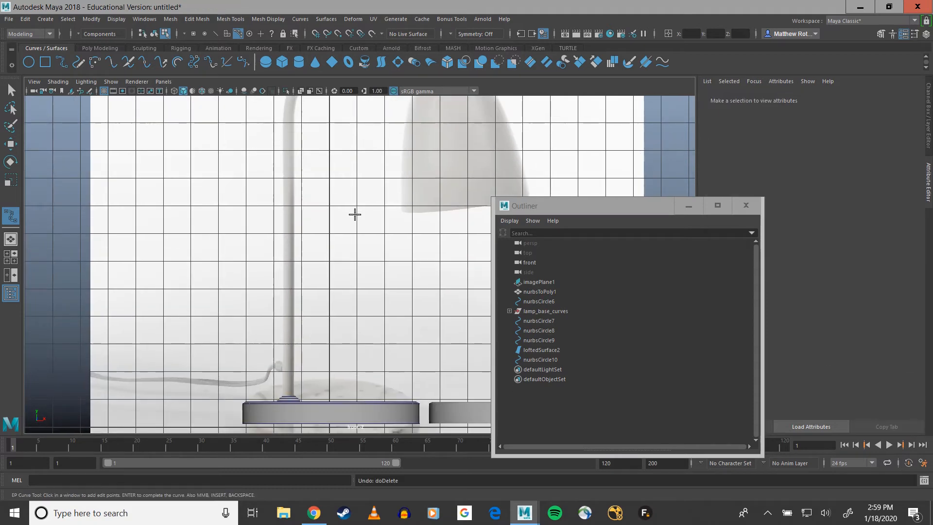
Draw a Bezier curve along the reference pole with four anchors: at the collar, below the bend, past the bend and at the arm's tip
middle_click_drag(354, 215, 368, 251, "alt")
middle_click_drag(327, 190, 314, 250, "alt")
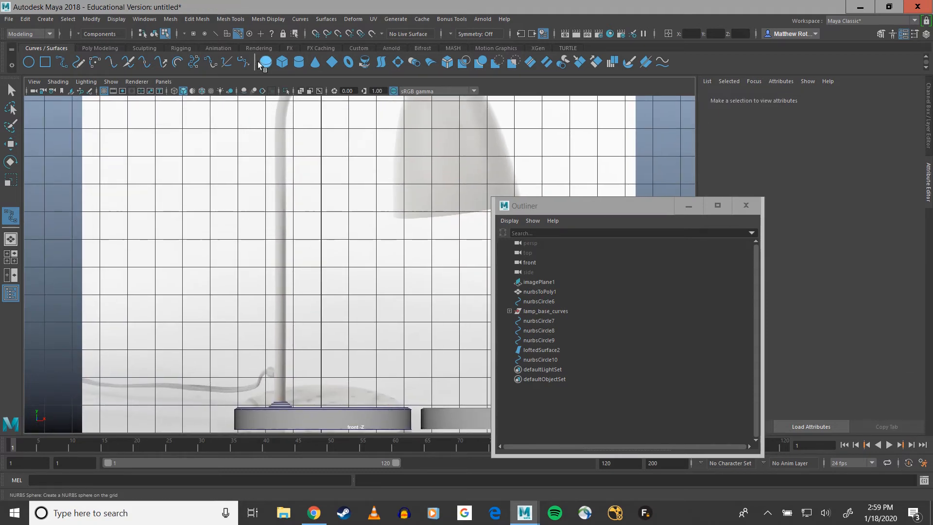
left_click(243, 62)
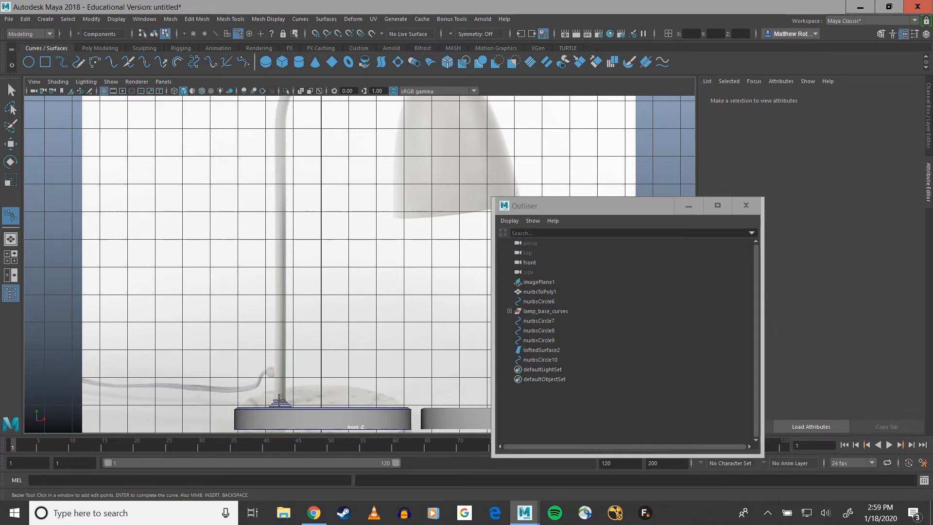
left_click_drag(280, 399, 279, 373)
middle_click_drag(280, 267, 278, 394, "alt")
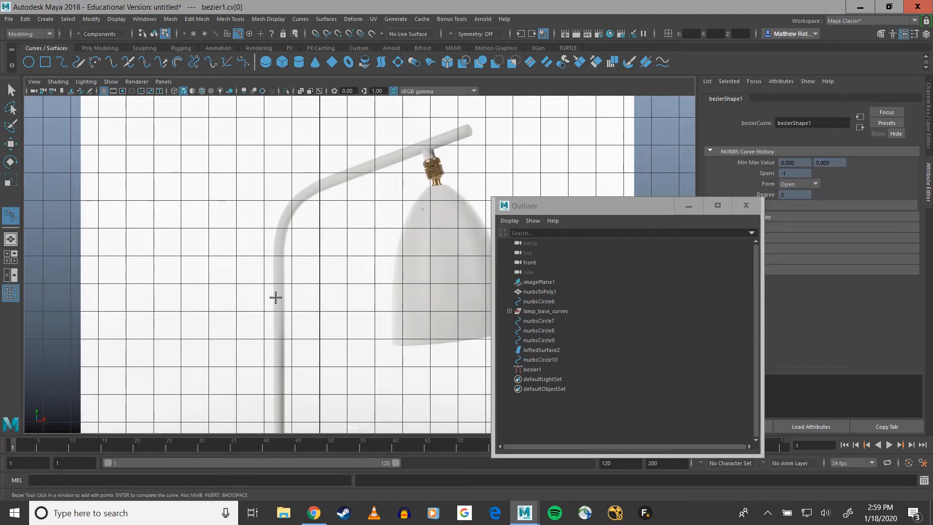
left_click_drag(278, 287, 278, 273)
left_click_drag(336, 179, 378, 161)
left_click(465, 131)
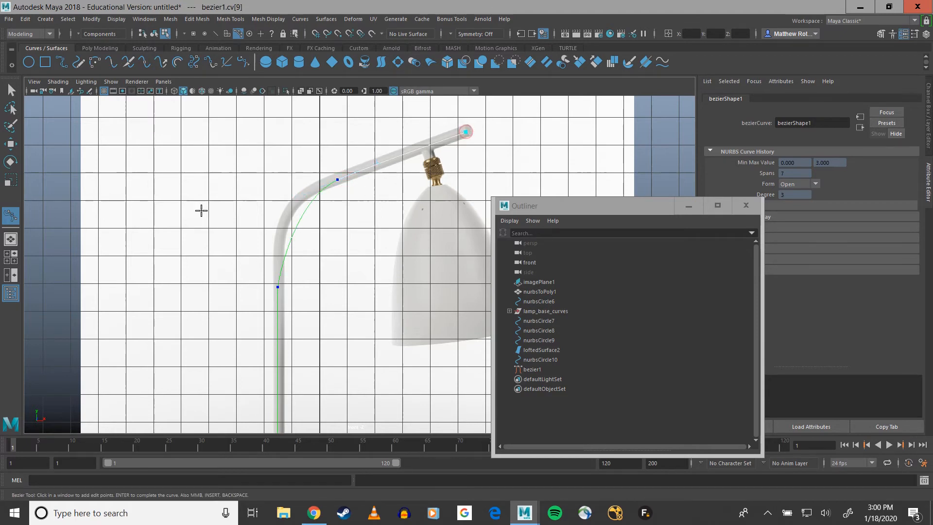
key("q")
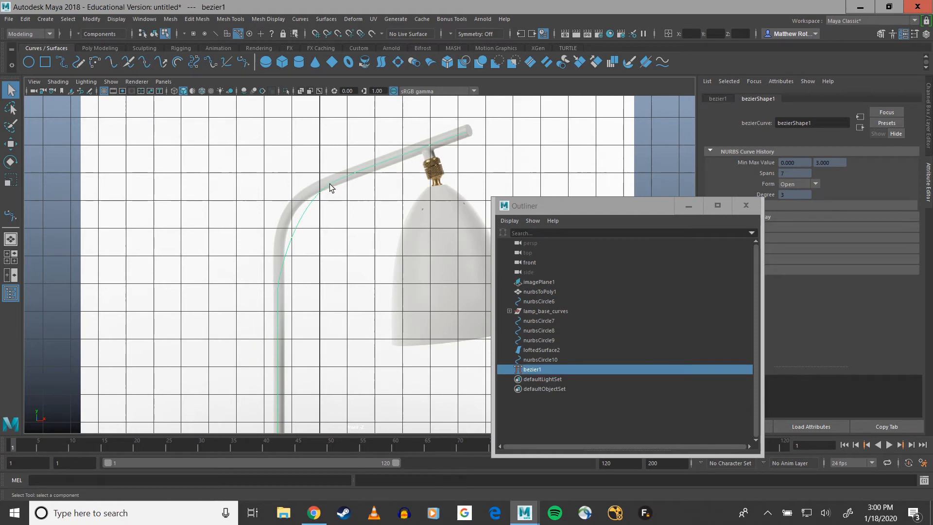
Lengthen the handles of the two Bezier anchors beside the bend so the curve follows the reference pole's rounding
right_click_drag(329, 187, 298, 187)
scroll(311, 192, "up", 3)
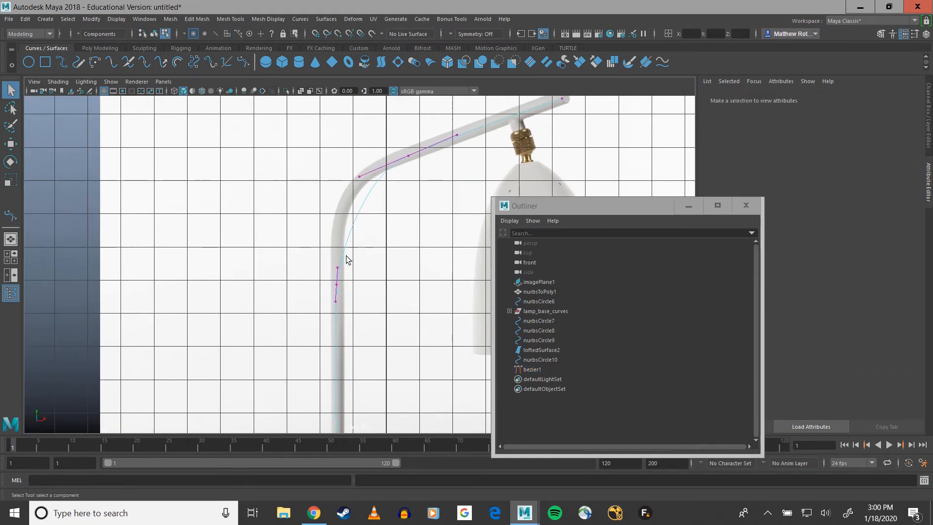
left_click(337, 269)
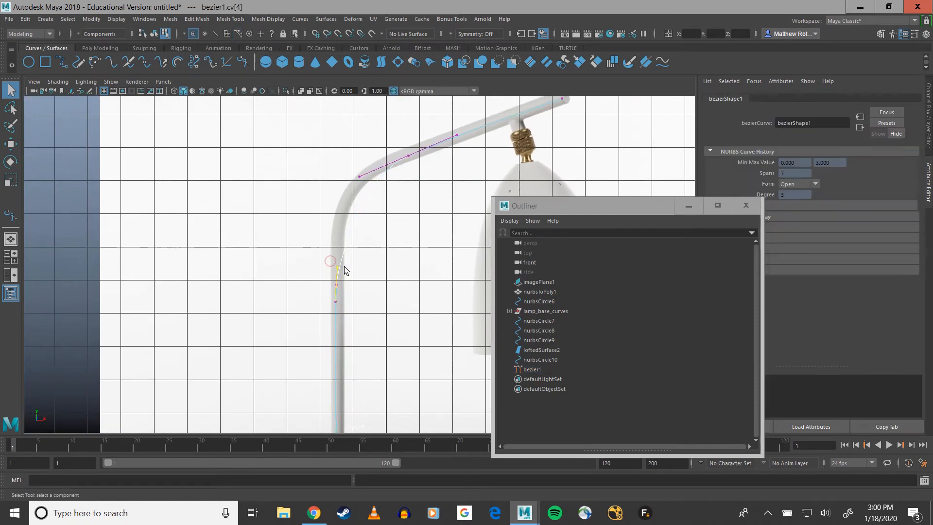
key("w")
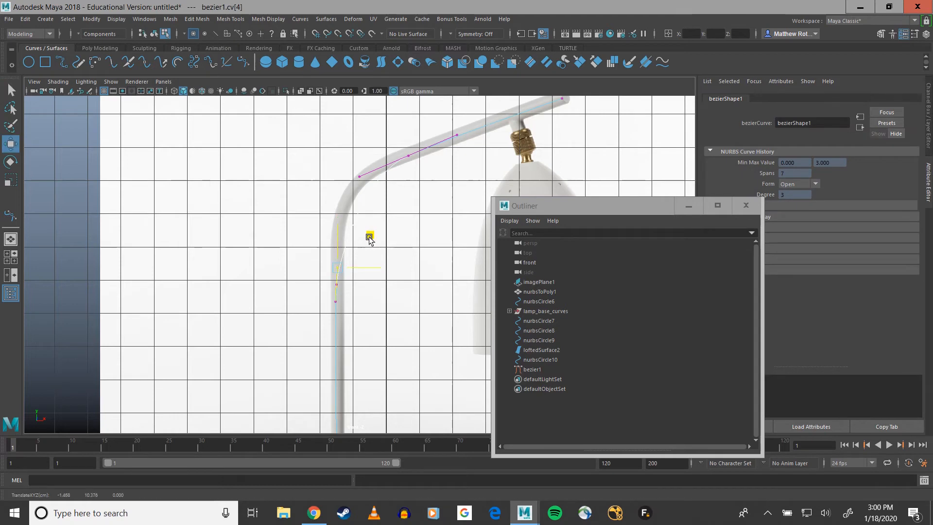
left_click_drag(370, 238, 366, 188)
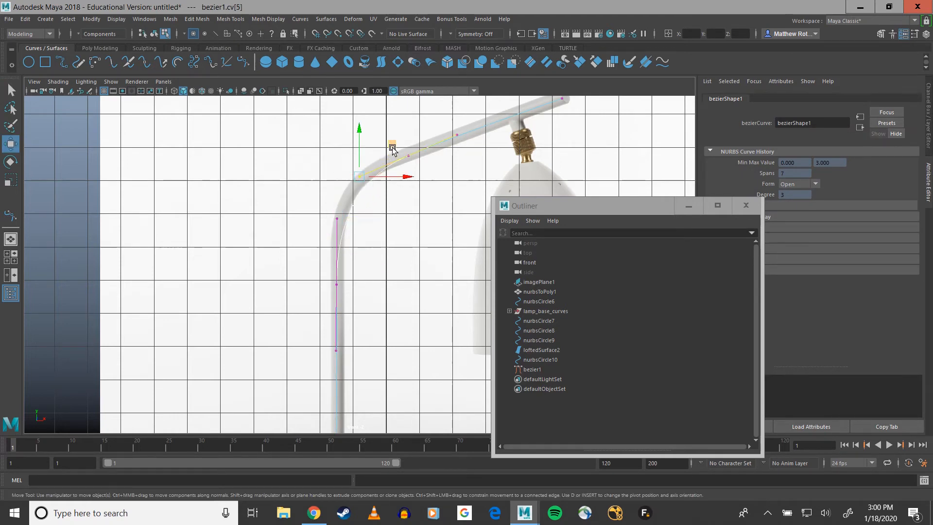
left_click_drag(392, 149, 372, 150)
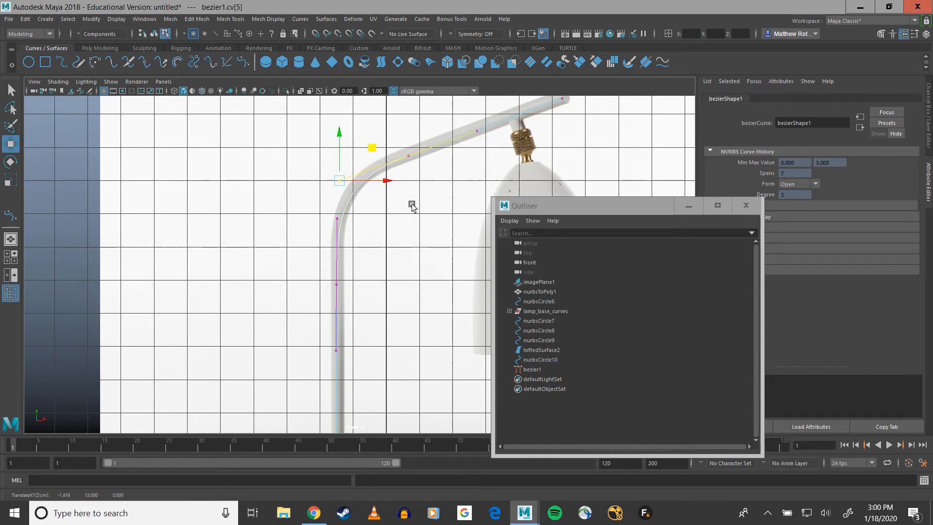
Extrude nurbsCircle10 along the Bezier curve to form the lamp pole's tube surface
middle_click_drag(412, 204, 370, 227, "alt")
scroll(373, 218, "down", 2)
middle_click_drag(395, 288, 362, 179, "alt")
scroll(364, 194, "down", 3)
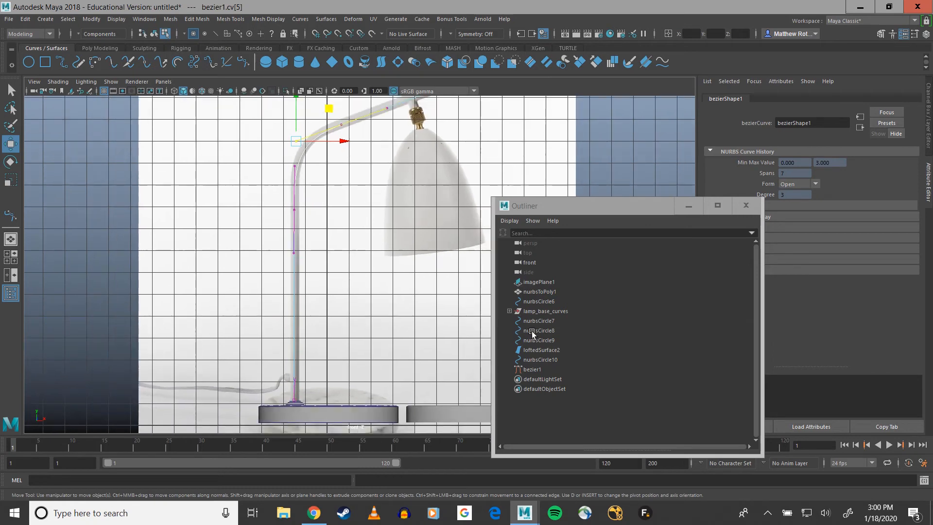
left_click(544, 360)
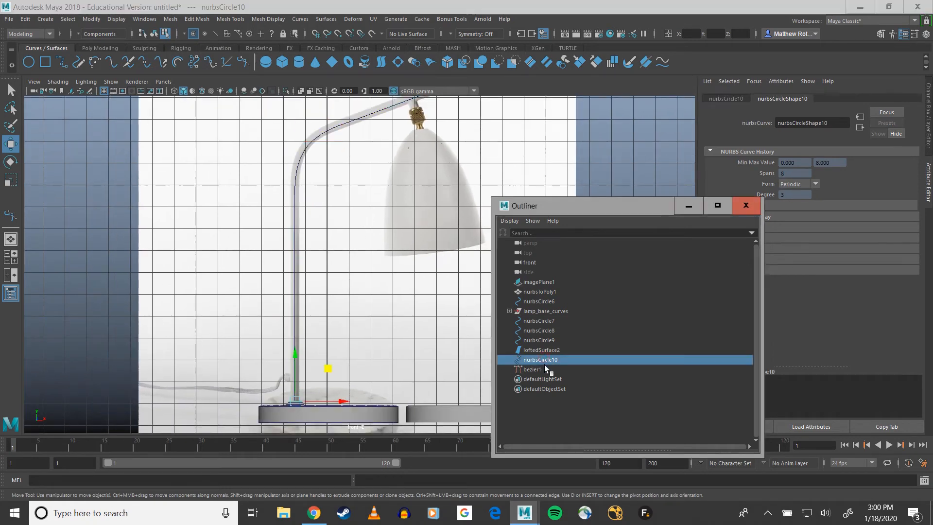
left_click(542, 371, "shift")
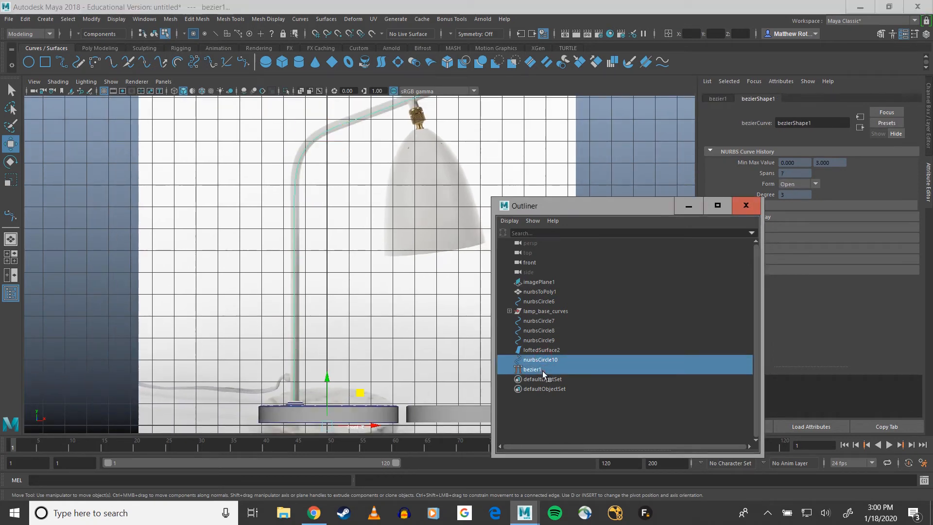
left_click(299, 20)
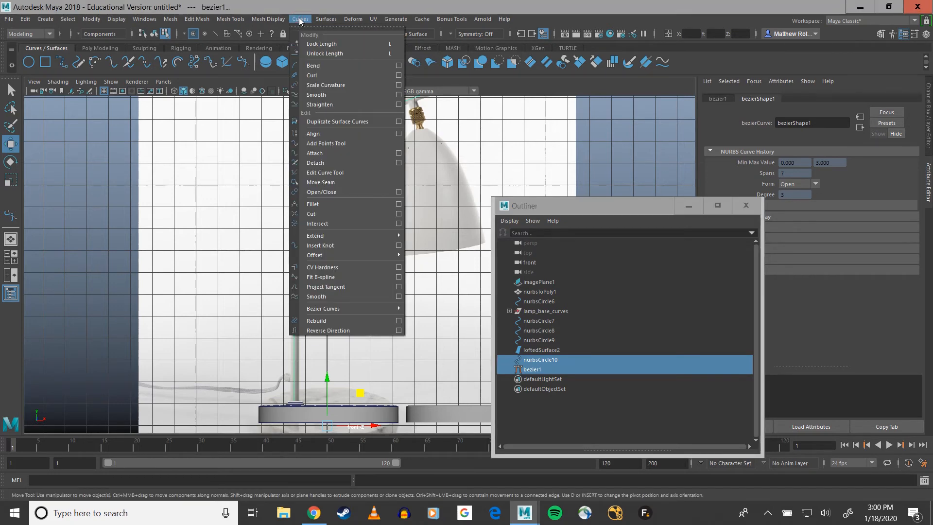
mouse_move(327, 20)
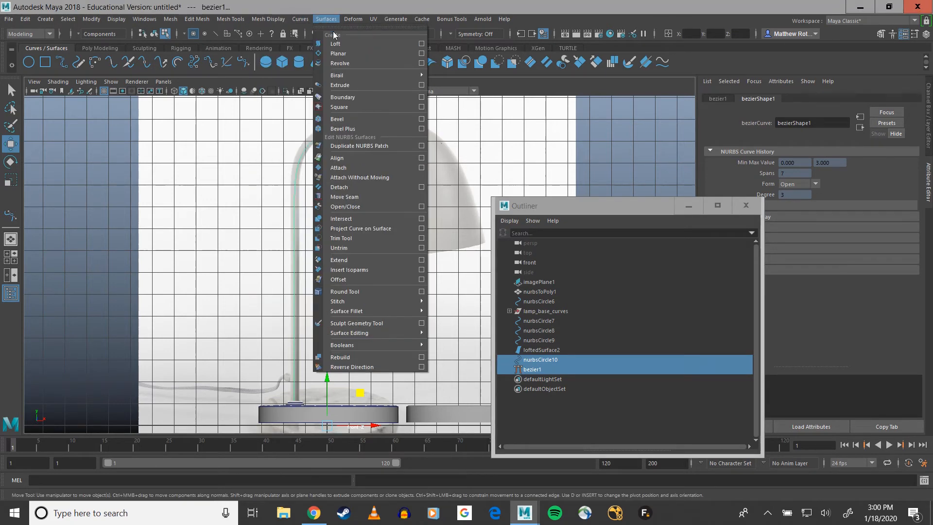
left_click(382, 85)
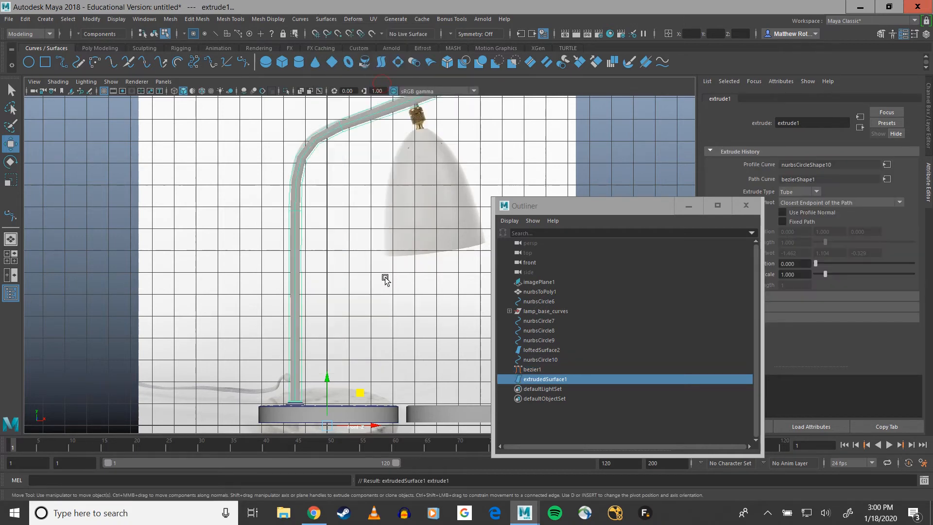
Frame the extruded pole's bend and tip, and move the Outliner off the extrude history attributes
scroll(329, 184, "up", 1)
middle_click_drag(329, 184, 314, 279, "alt")
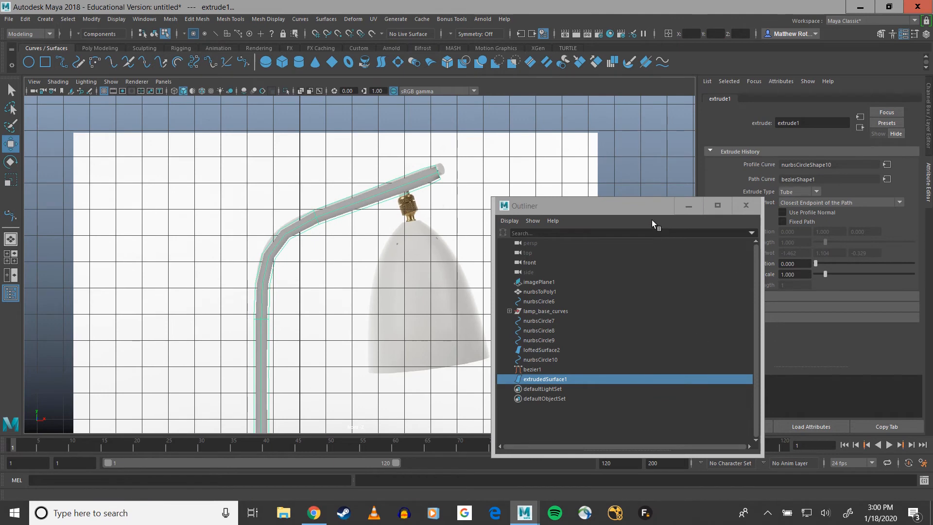
left_click_drag(632, 215, 538, 154)
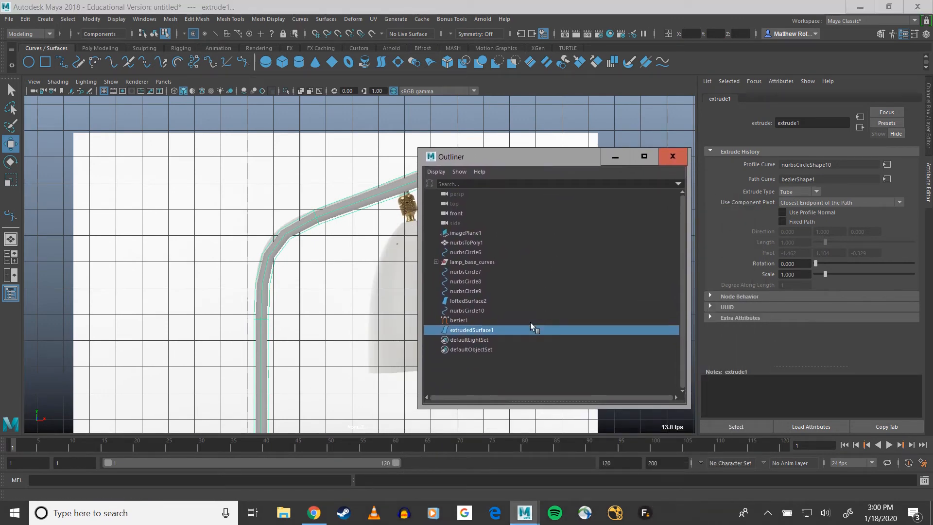
Hide imagePlane1 in the perspective view so the extruded pole stands alone
left_click(453, 320)
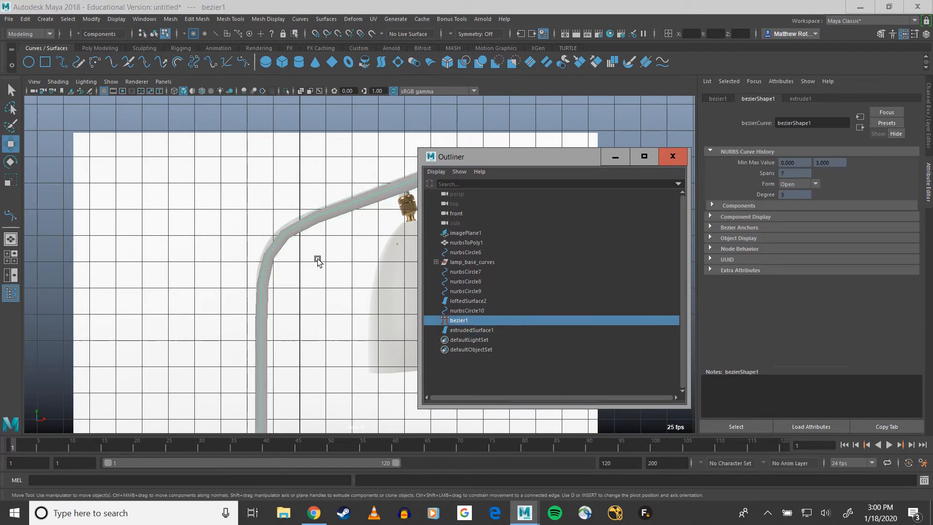
key("space")
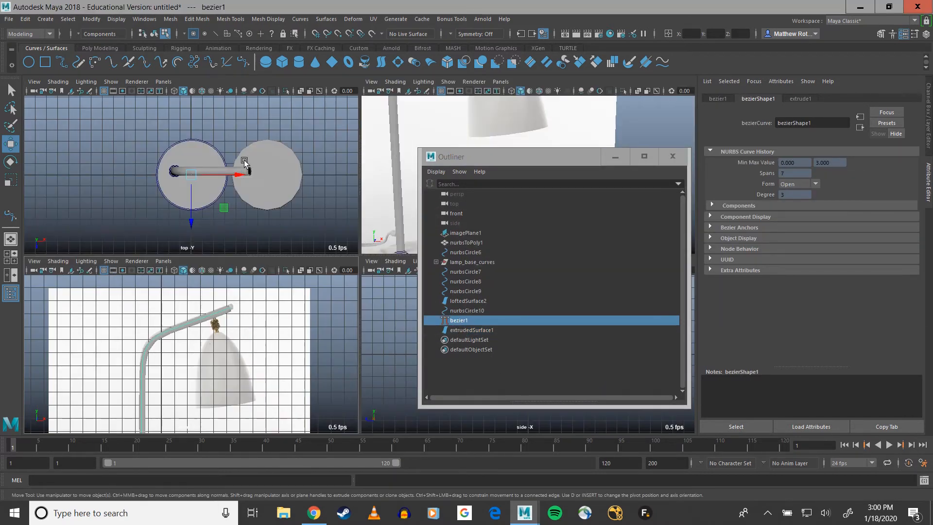
key("space")
left_click_drag(377, 170, 462, 241, "alt")
left_click(465, 232)
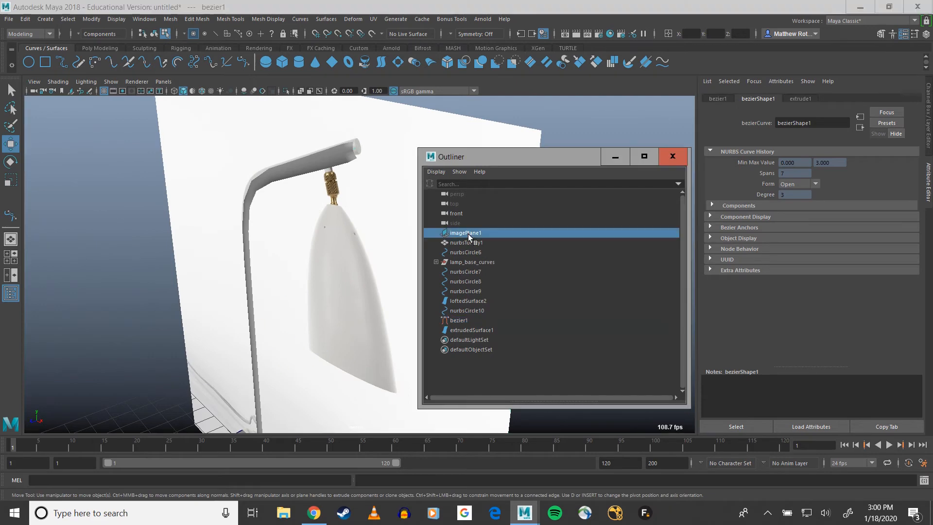
key("ctrl+h")
left_click_drag(350, 184, 337, 202, "alt")
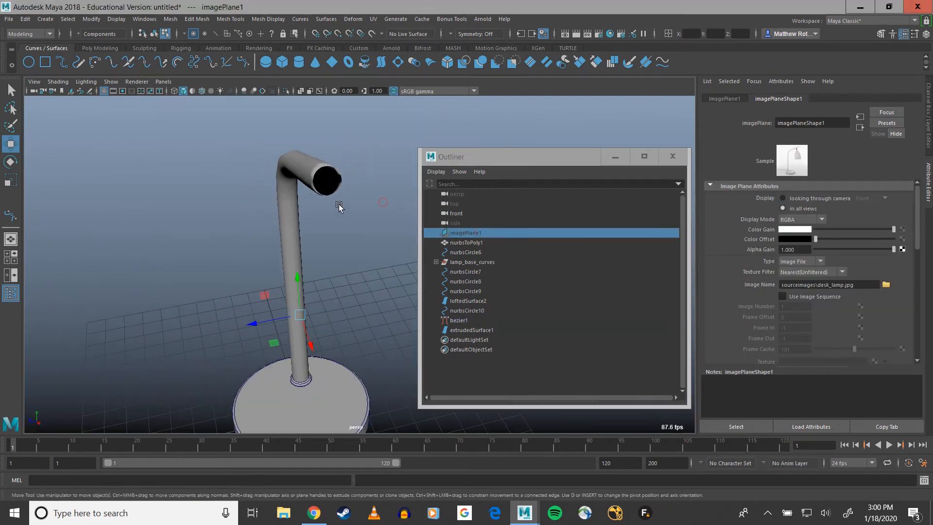
Examine the extruded pole from its tip to the base collar together with its bezier1 path curve
right_click_drag(305, 180, 283, 178)
left_click_drag(326, 180, 440, 138, "alt")
left_click_drag(375, 171, 358, 179, "alt")
right_click_drag(358, 180, 269, 253, "alt")
left_click_drag(268, 253, 330, 172, "alt")
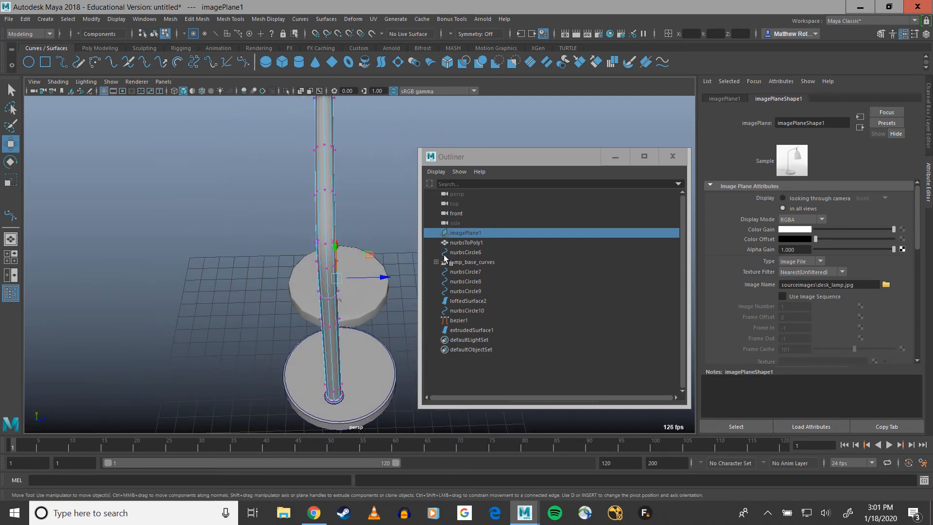
left_click(459, 331)
left_click(458, 320)
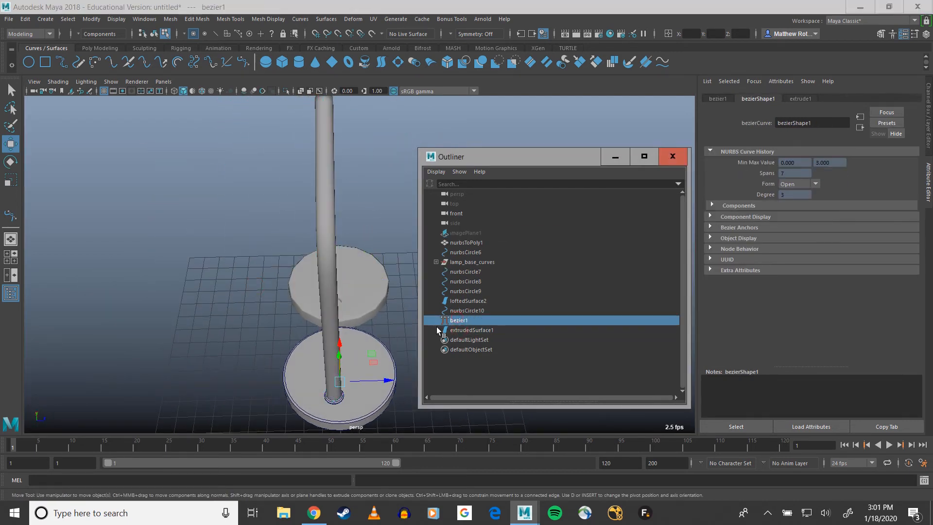
left_click_drag(369, 301, 237, 303, "alt")
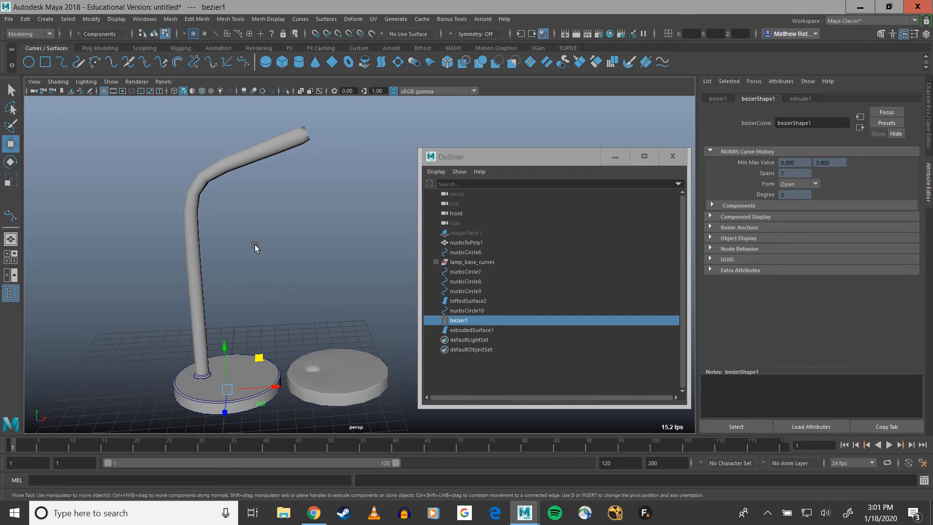
key("space")
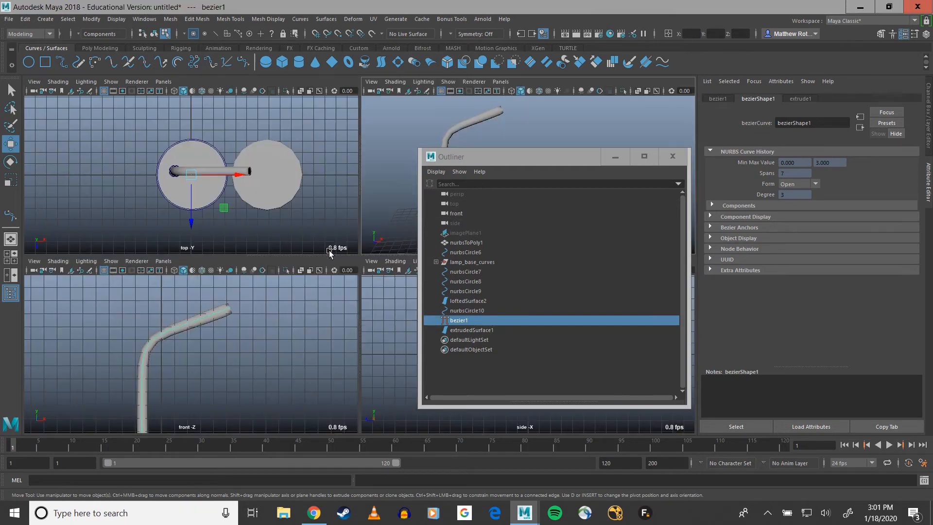
Show imagePlane1 again, enlarge the front view, and move the Outliner clear of the reference lamp
left_click(471, 331, "ctrl")
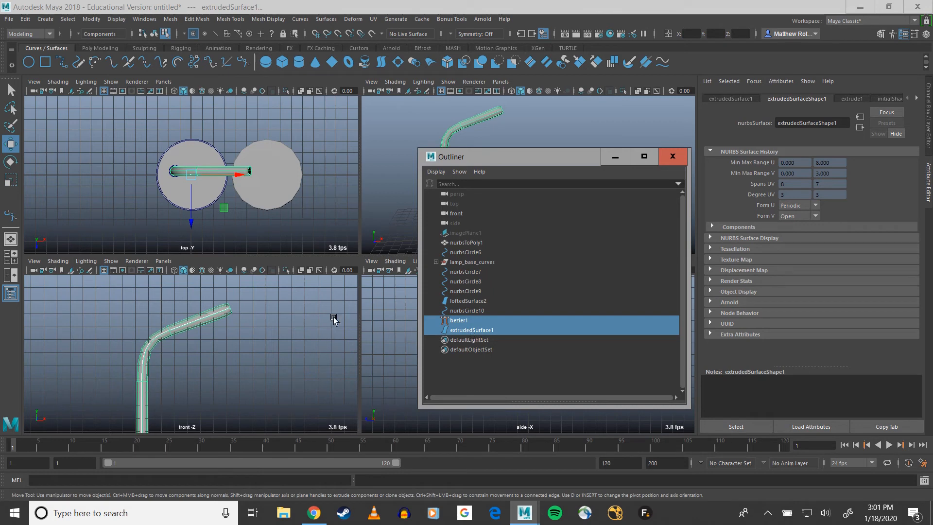
left_click(466, 233)
key("h")
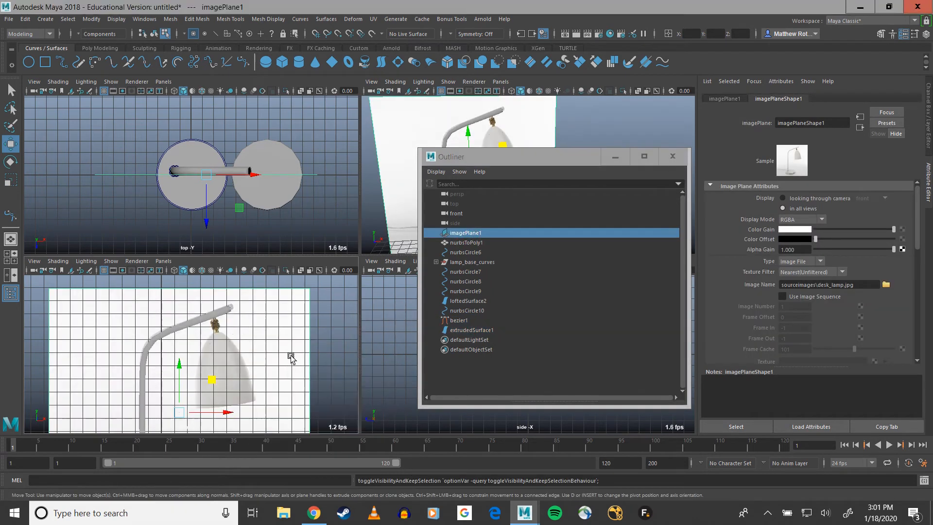
key("space")
left_click_drag(476, 156, 725, 153)
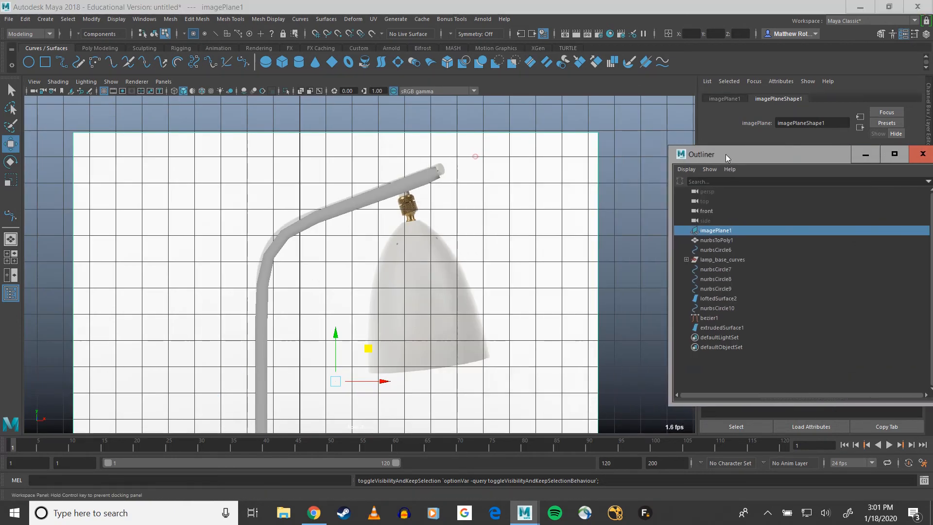
Rotate imagePlane1 clockwise in the front view so the reference lampshade stands upright with a level bottom rim
middle_click_drag(500, 258, 458, 152, "alt")
left_click(462, 214)
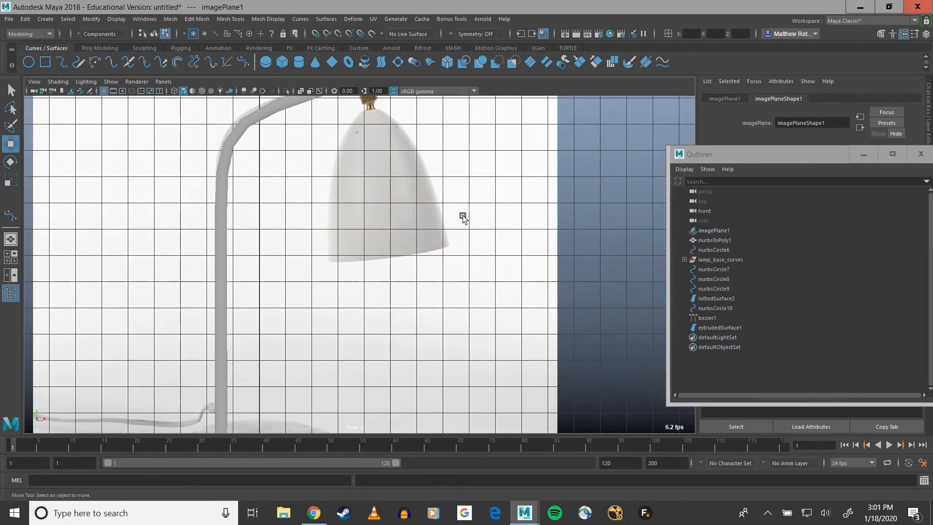
key("e")
scroll(463, 214, "down", 3)
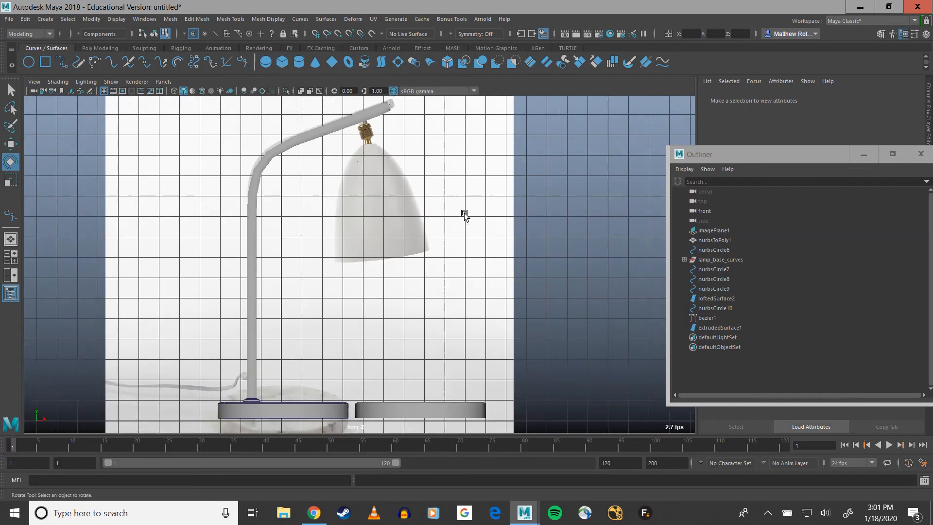
left_click(728, 230)
scroll(412, 270, "up", 2)
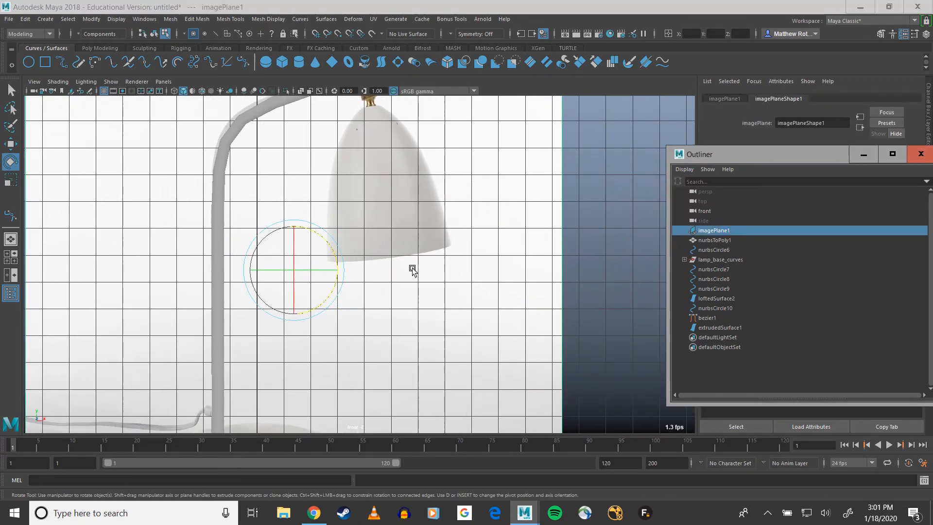
left_click_drag(298, 235, 270, 206)
Raise imagePlane1 to about 8.24 on Y, checking the shade's tilt against the grid
key("w")
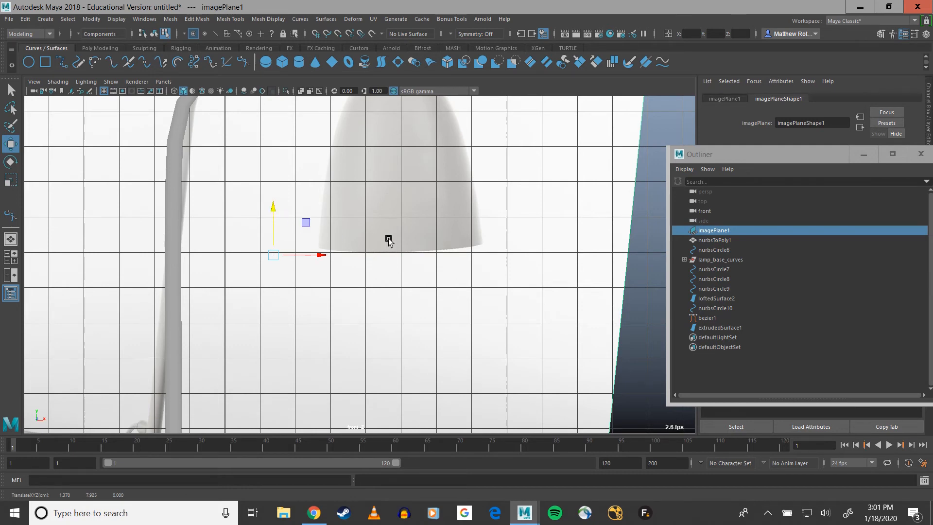
key("e")
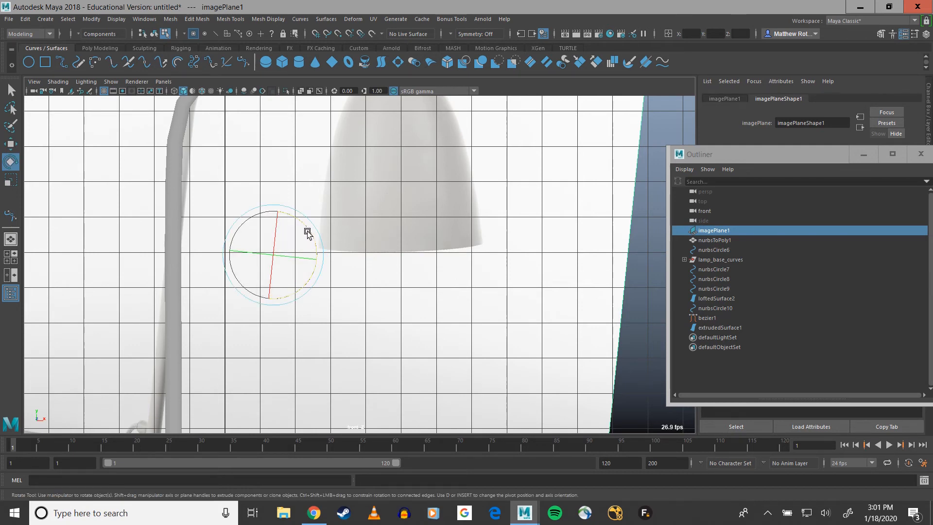
left_click_drag(308, 233, 308, 232)
middle_click_drag(308, 233, 341, 307, "alt")
key("w")
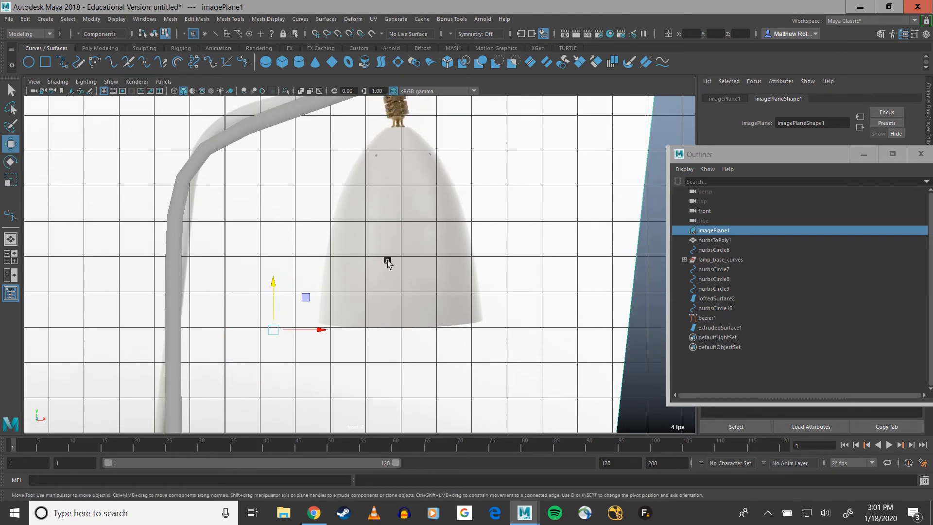
middle_click_drag(271, 282, 272, 270, "alt")
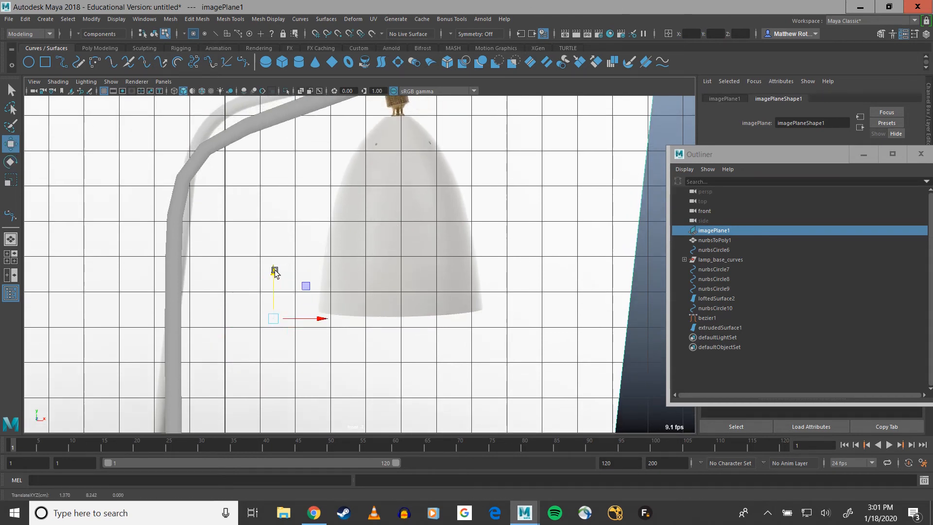
Fine-tune imagePlane1's rotation to about -7.33 degrees on Z and raise it to about 8.32 on Y, aligning the shade's top edge with the grid
scroll(335, 210, "up", 3)
middle_click_drag(335, 209, 329, 263, "alt")
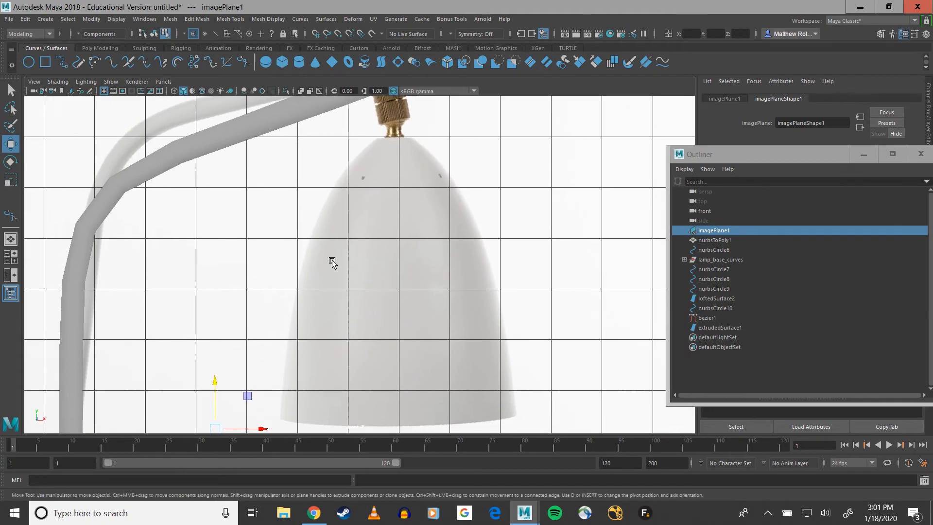
key("r")
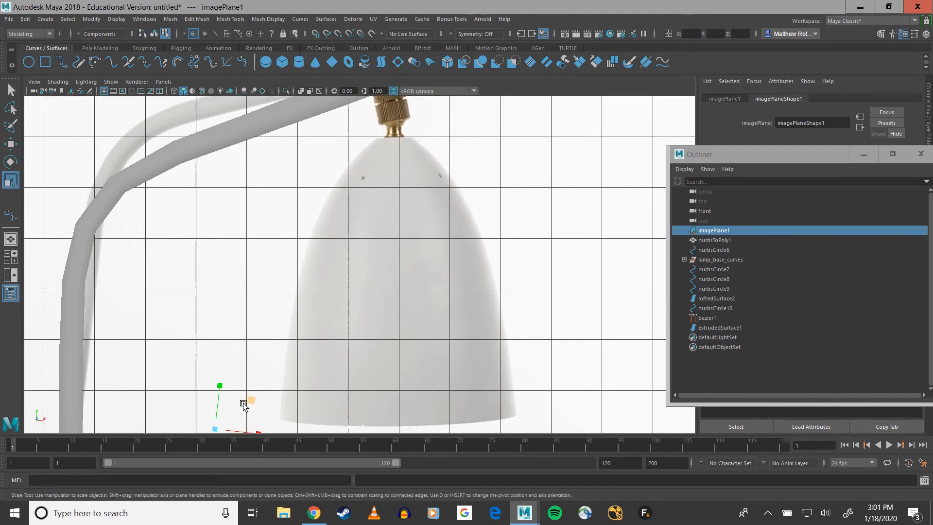
key("e")
left_click_drag(245, 398, 247, 397)
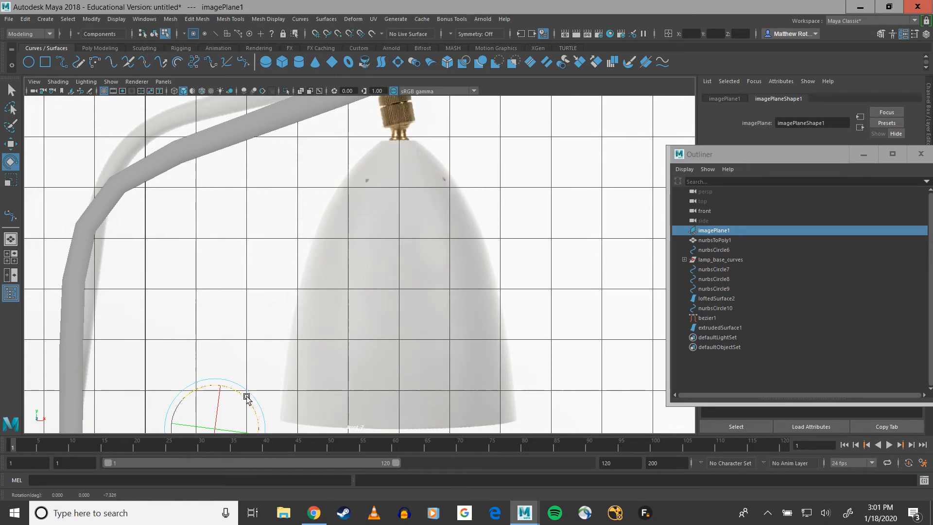
key("w")
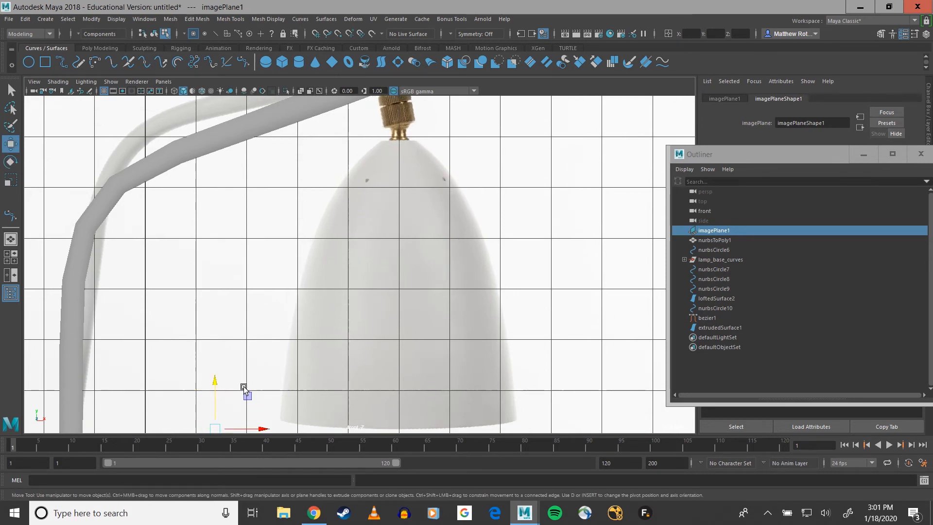
left_click_drag(216, 391, 218, 387)
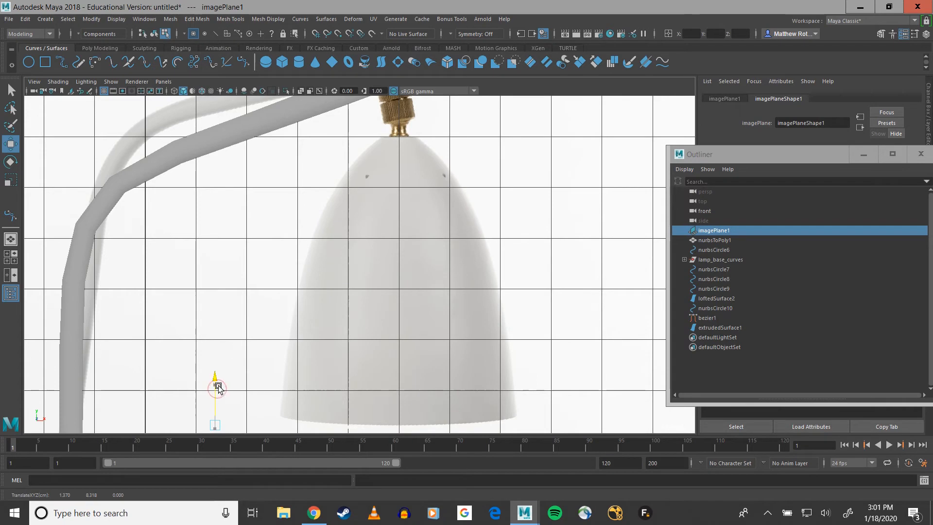
Create a NURBS circle, move it onto the reference lampshade's center, and scale it uniformly to about 0.16
scroll(367, 350, "down", 3)
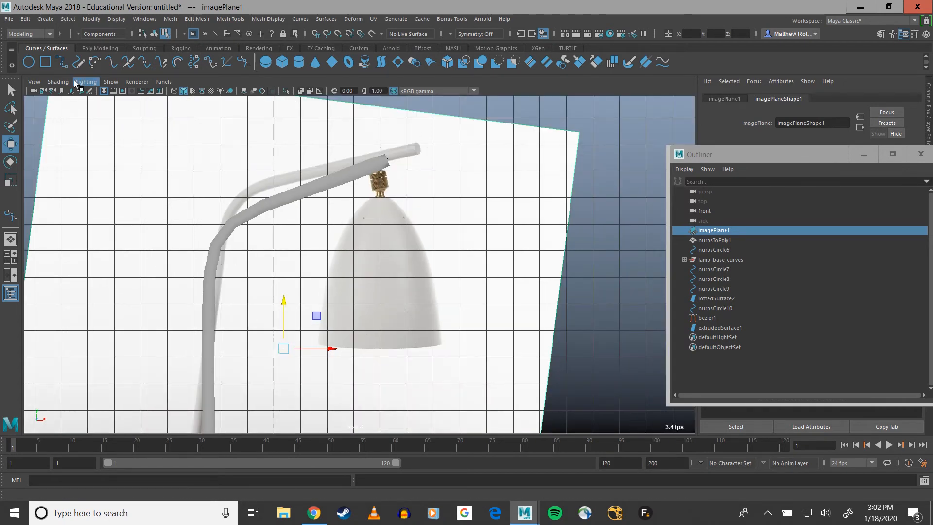
left_click(27, 62)
middle_click_drag(397, 334, 406, 203, "alt")
left_click_drag(323, 333, 420, 134)
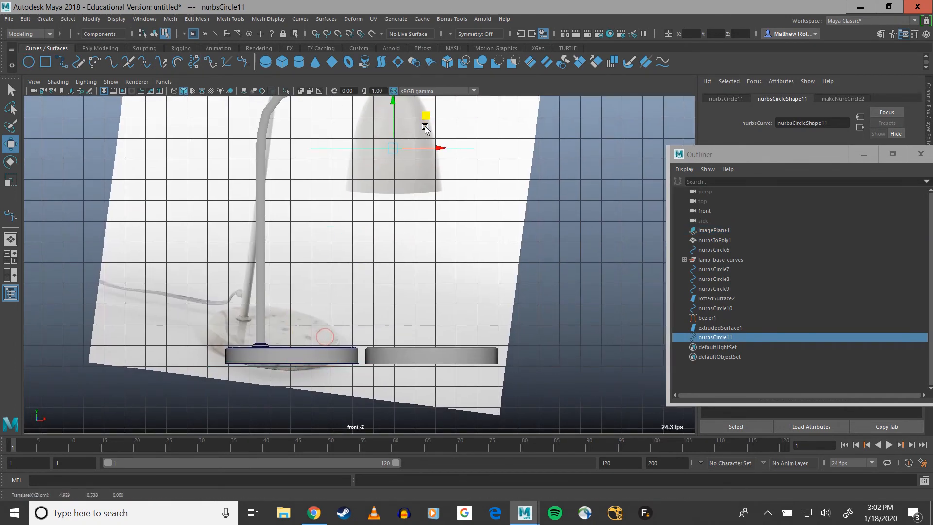
middle_click_drag(420, 134, 404, 271, "alt")
key("r")
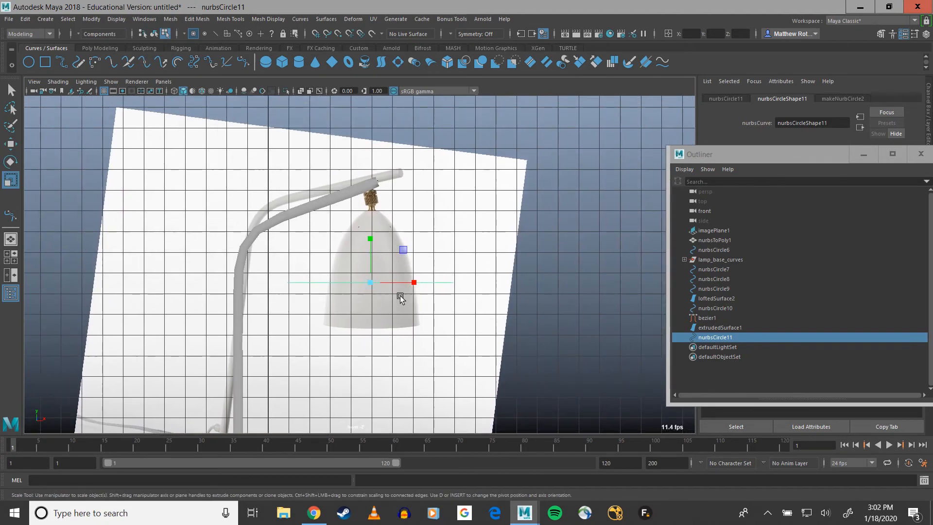
left_click_drag(370, 283, 265, 275)
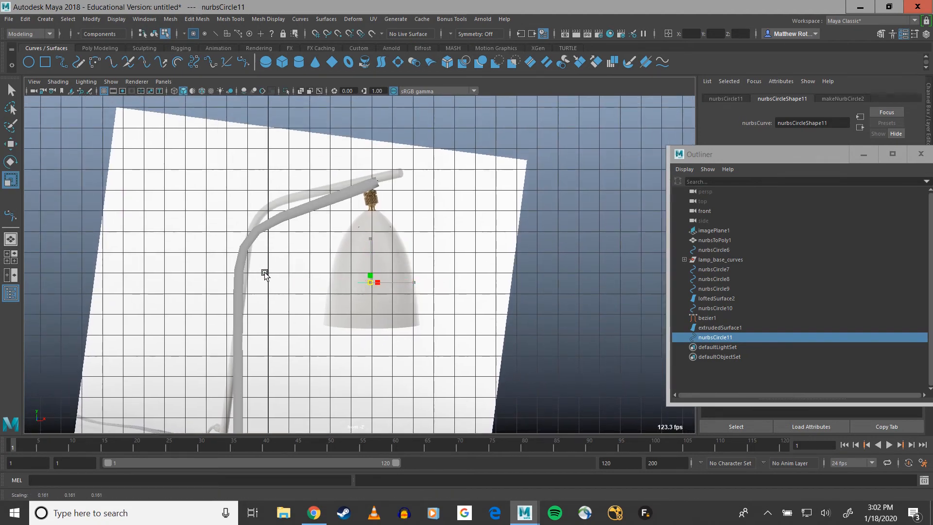
Raise the circle to the shade's top edge at about 14.0 on Y and scale it uniformly to about 0.165
key("w")
left_click_drag(402, 247, 406, 179)
scroll(403, 180, "up", 10)
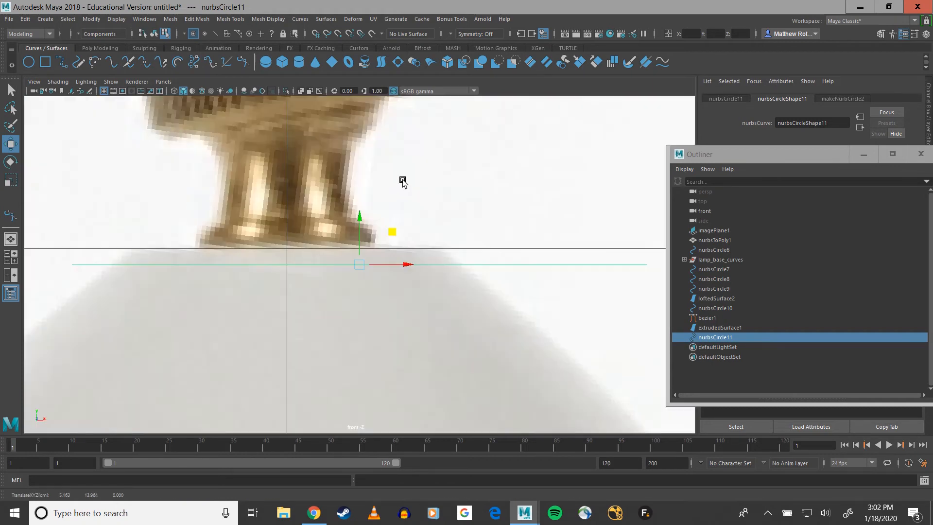
scroll(378, 250, "down", 5)
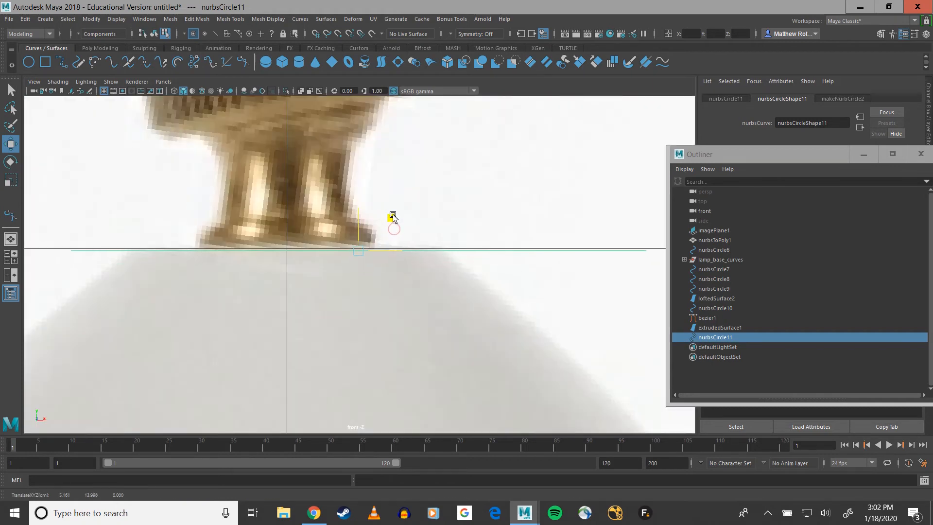
scroll(393, 228, "down", 5)
scroll(365, 242, "up", 8)
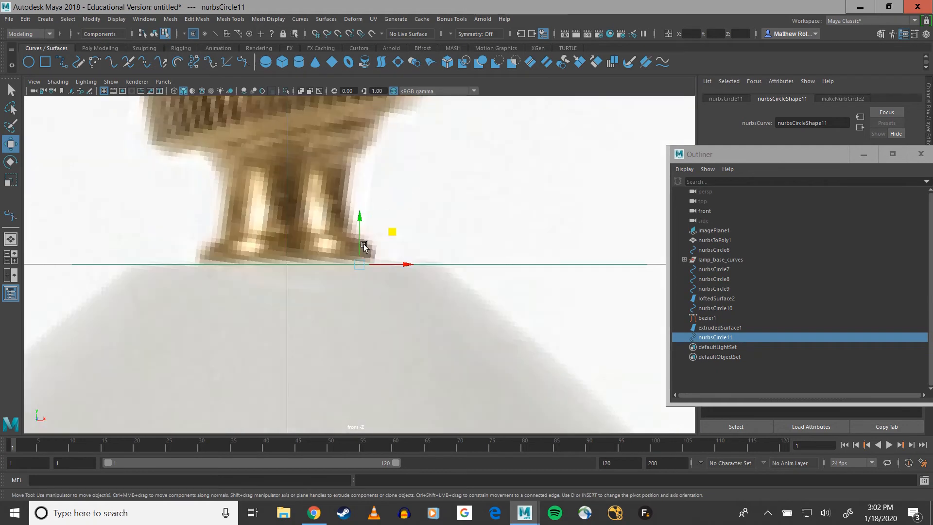
key("r")
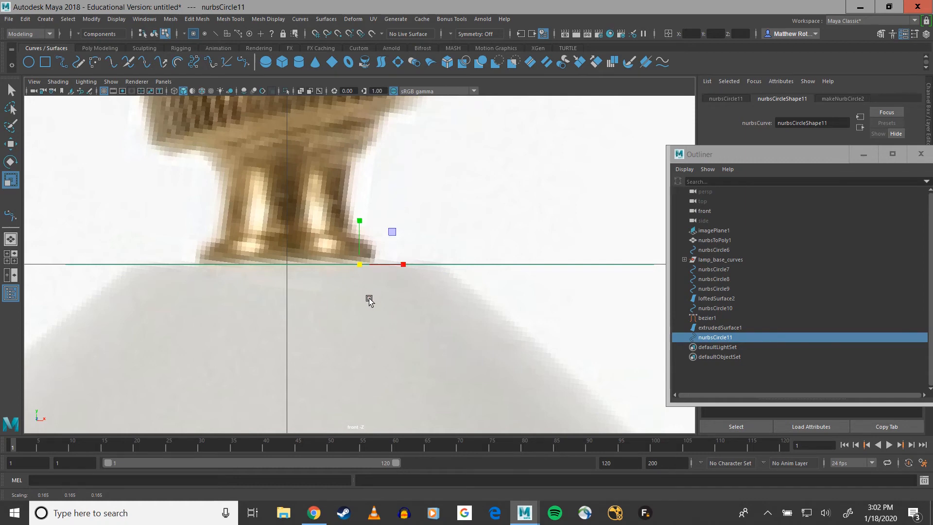
Shift the circle along X to about 4.97 in the perspective view, centering it beneath the brass fitting
scroll(391, 292, "down", 5)
key("space")
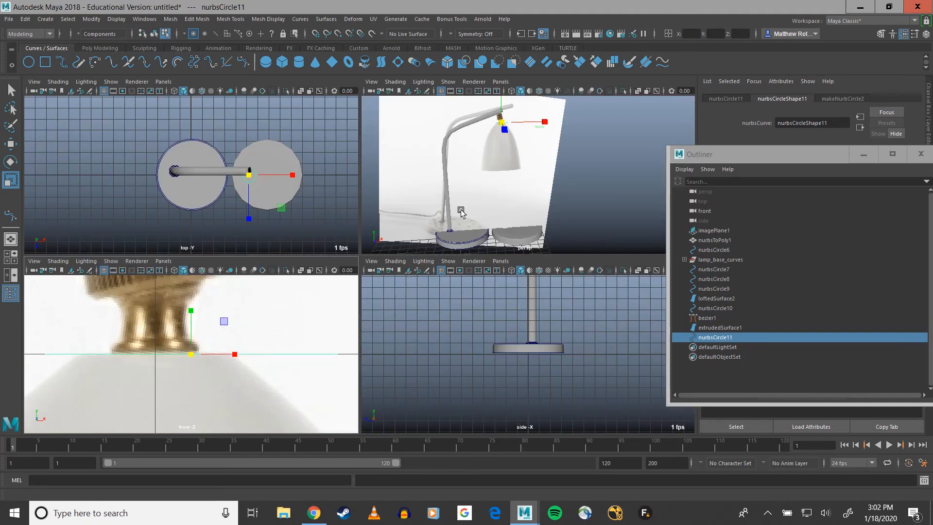
key("space")
scroll(481, 155, "up", 5)
middle_click_drag(322, 146, 408, 318, "alt")
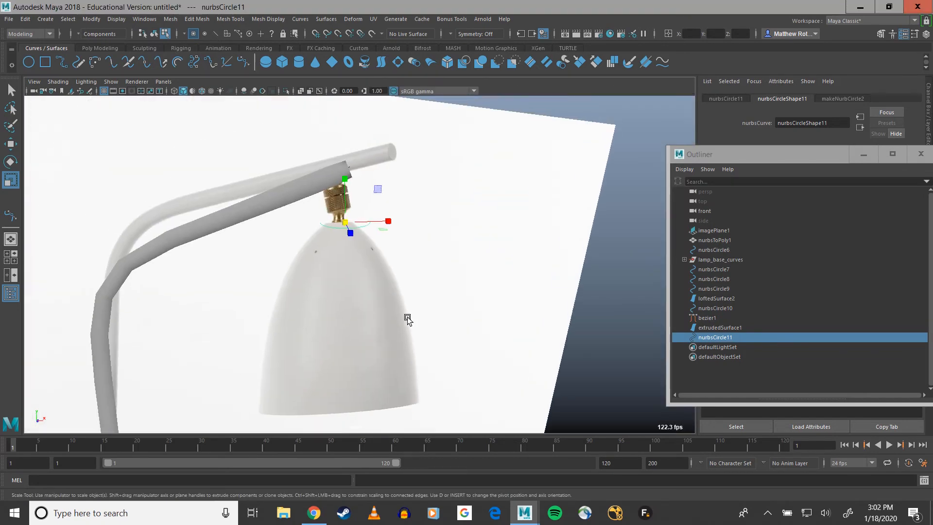
scroll(407, 318, "up", 4)
left_click_drag(347, 246, 312, 236, "alt")
key("w")
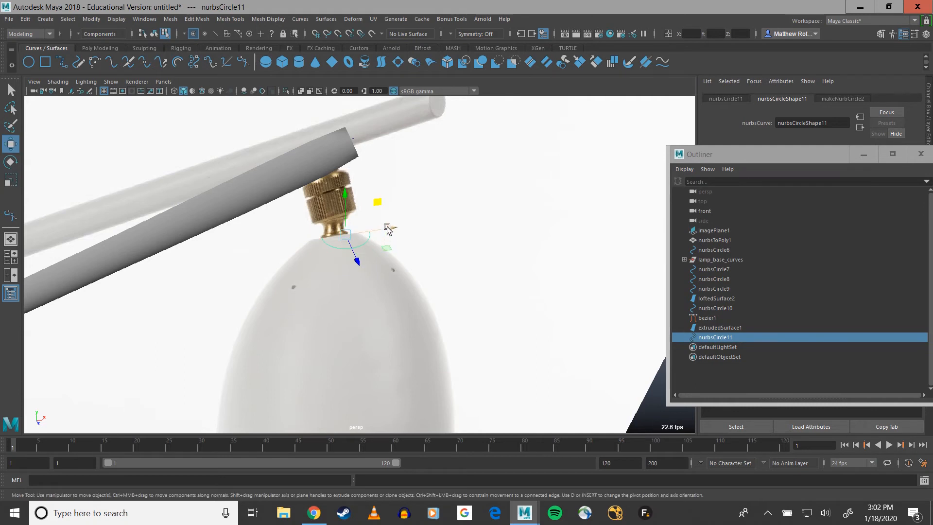
left_click_drag(388, 228, 375, 228)
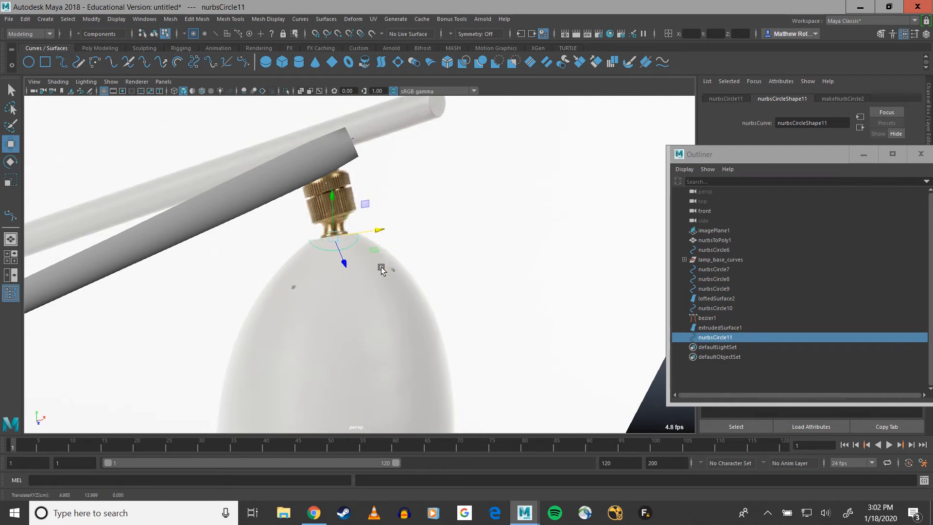
Duplicate the top circle, lower the copy to about 11.89 on Y, and scale it uniformly to the reference shade's width there
left_click_drag(379, 266, 294, 223, "alt")
scroll(337, 240, "down", 3)
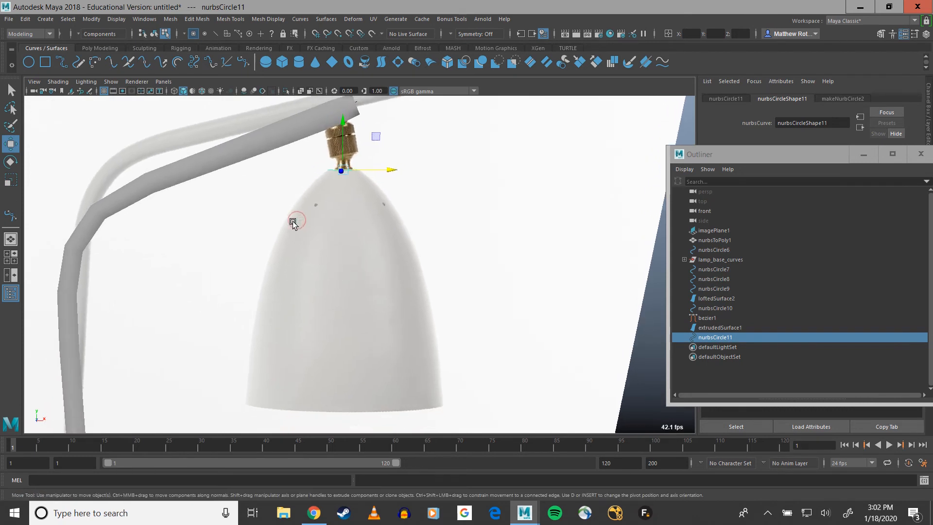
key("ctrl+d")
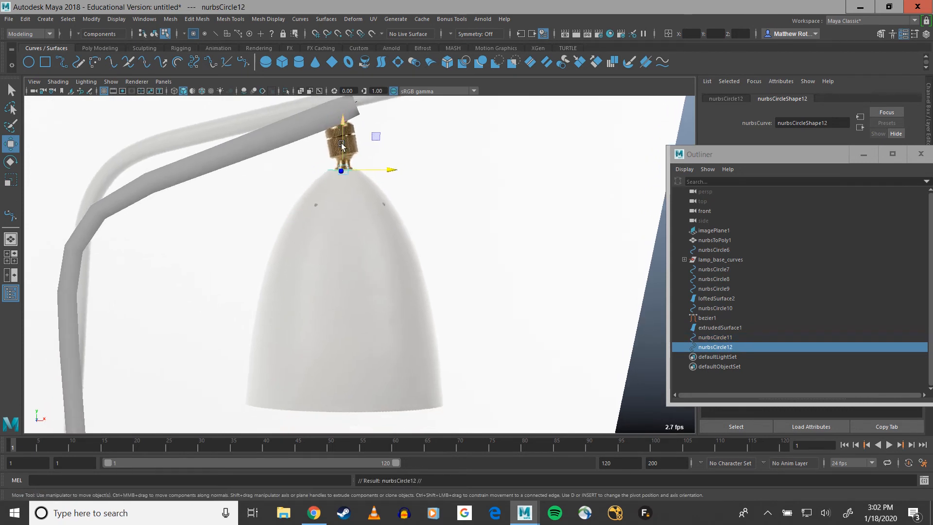
left_click_drag(344, 134, 332, 234)
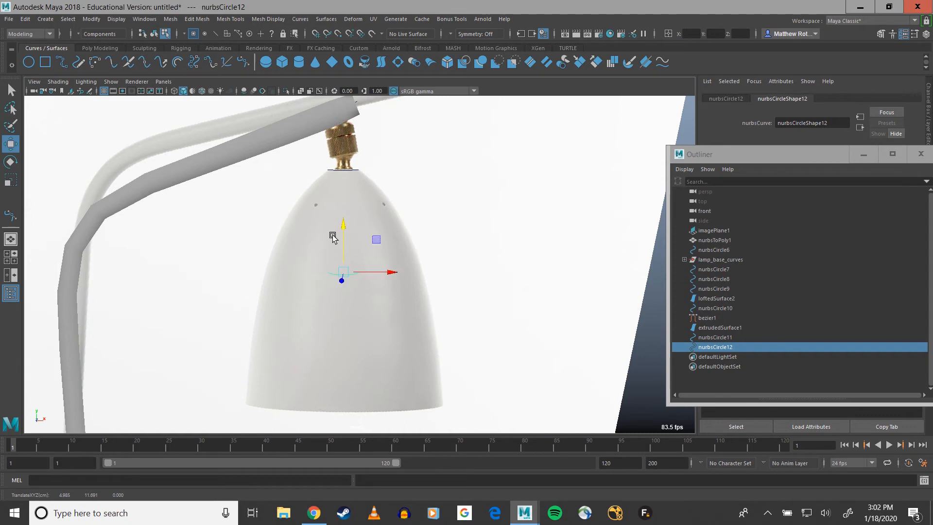
key("r")
left_click_drag(345, 273, 446, 271)
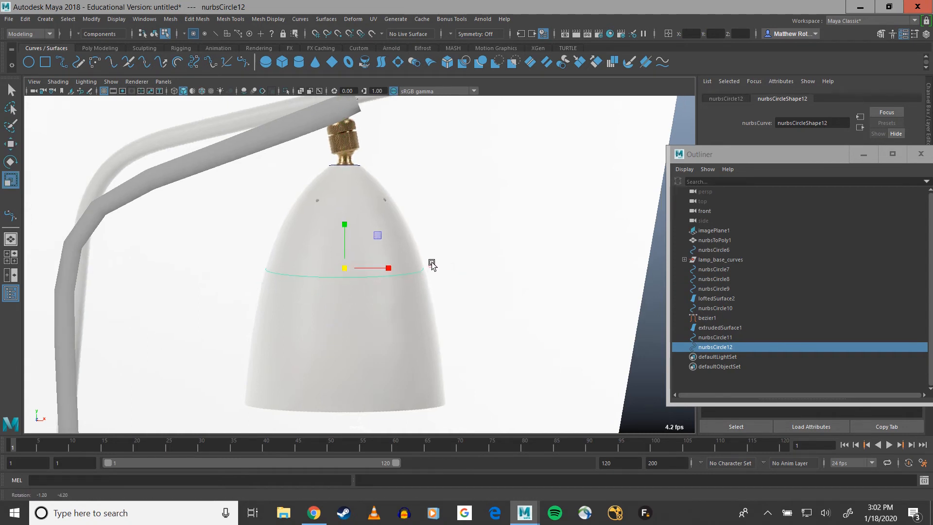
middle_click_drag(437, 272, 452, 231, "alt")
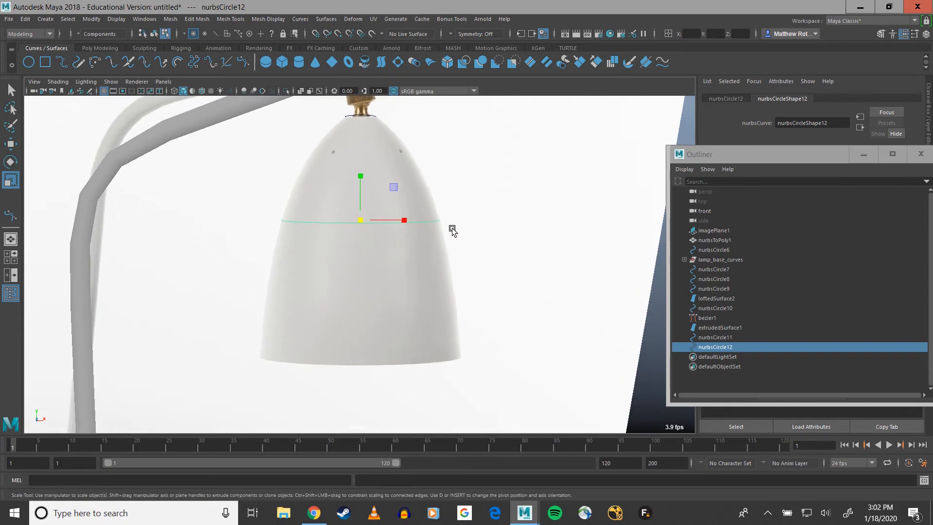
Duplicate the middle circle, lower the copy to about 8.7 on Y, and scale it uniformly to match the shade's bottom rim
key("ctrl+d")
key("w")
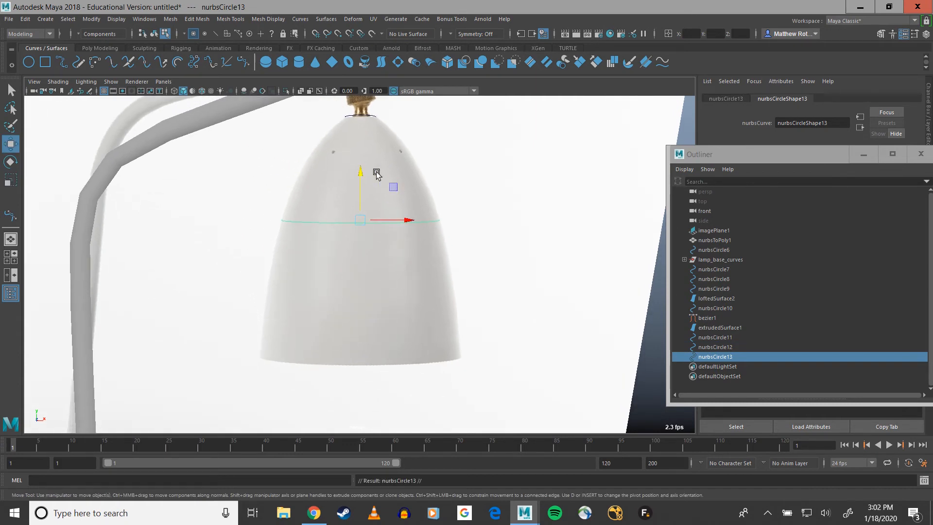
left_click_drag(362, 175, 369, 303)
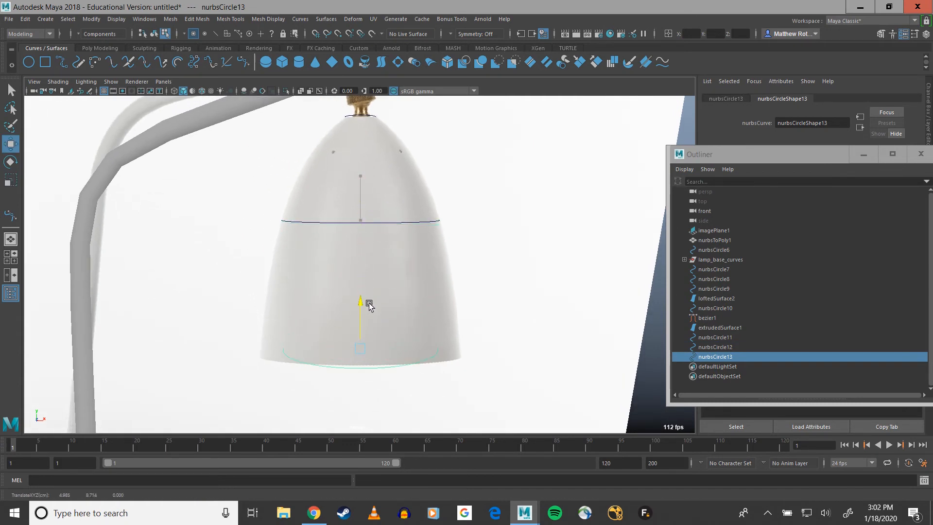
key("r")
left_click_drag(360, 348, 360, 307)
key("w")
key("r")
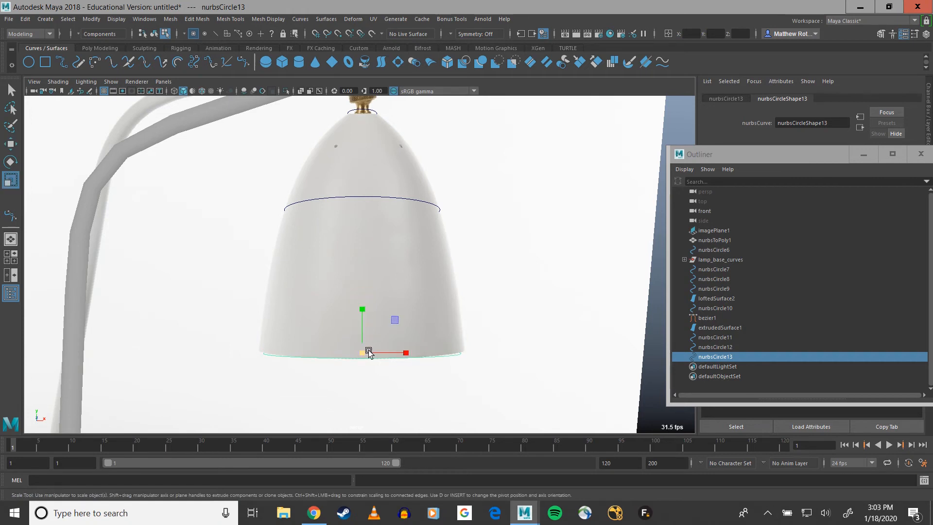
left_click_drag(368, 354, 367, 354)
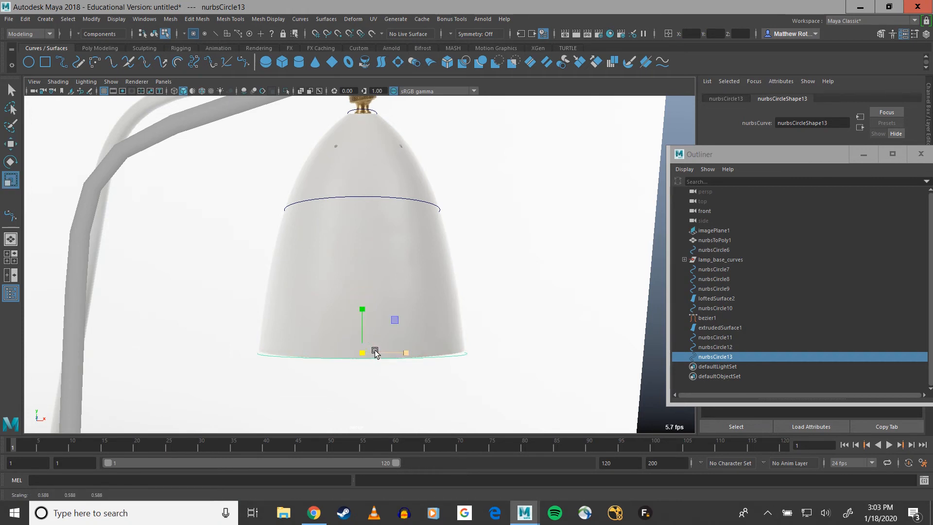
Loft nurbsCircle11, nurbsCircle12 and nurbsCircle13 into a NURBS surface with uniform parameterization, cubic degree and 1 section span
left_click_drag(721, 338, 721, 357)
left_click_drag(402, 208, 394, 193, "alt")
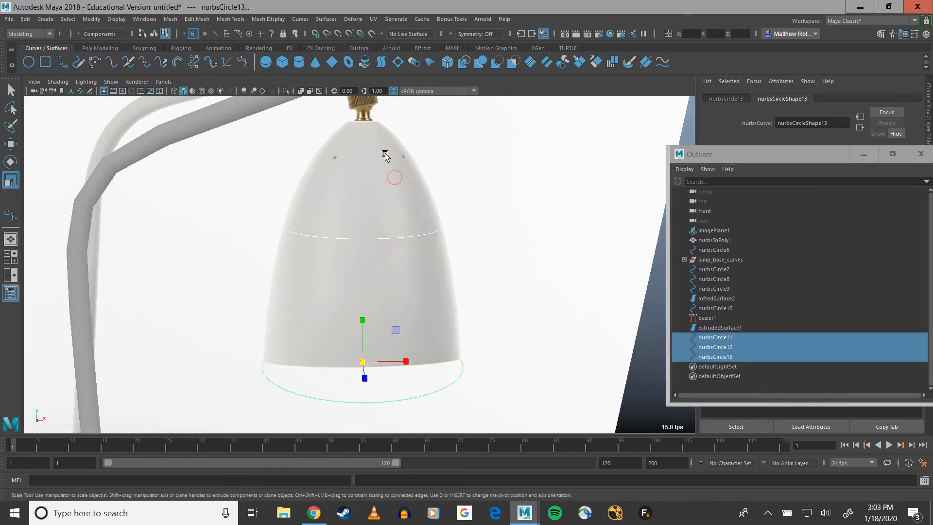
left_click(325, 20)
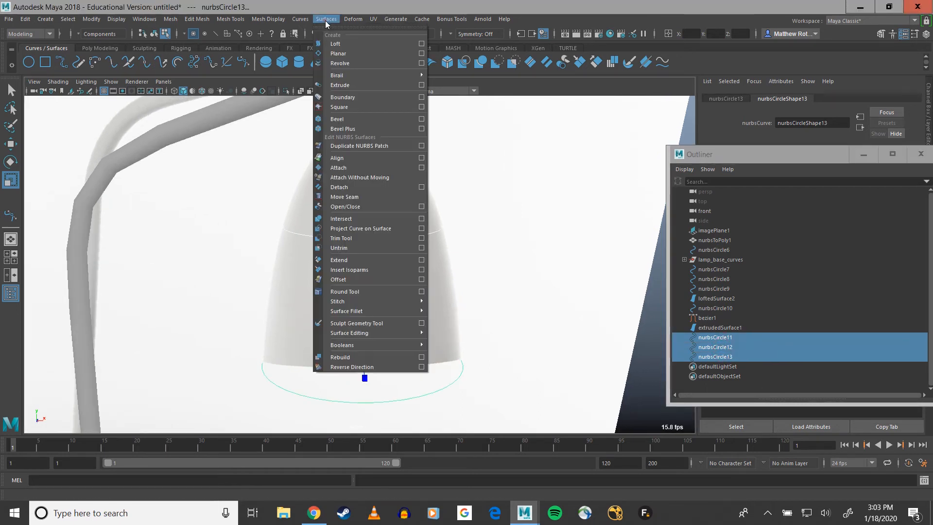
left_click(421, 44)
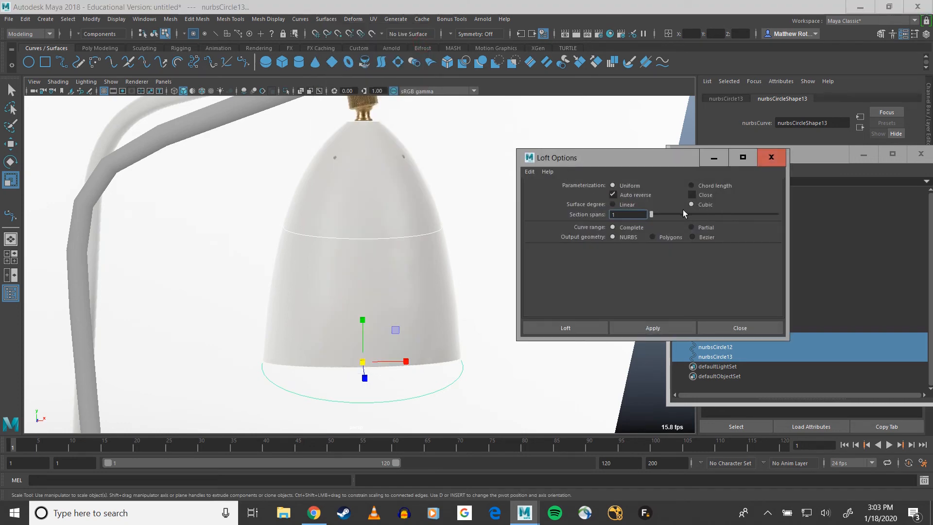
left_click(586, 327)
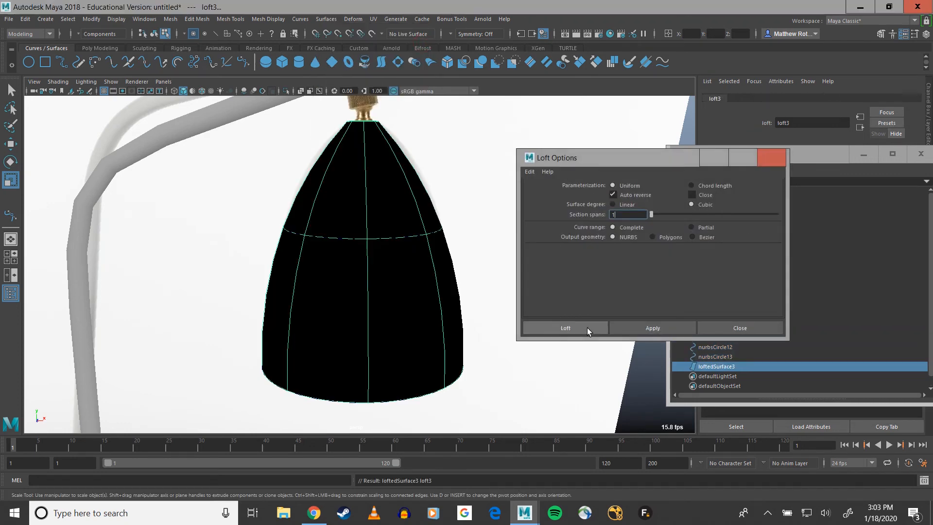
left_click_drag(433, 266, 401, 254, "alt")
right_click(346, 224)
left_click(391, 209)
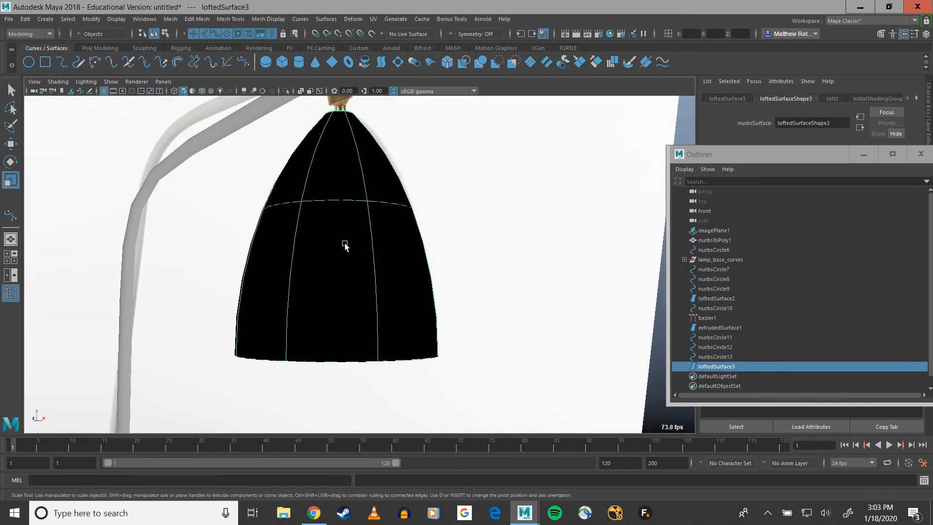
left_click_drag(350, 275, 359, 254, "alt")
key("ctrl+z")
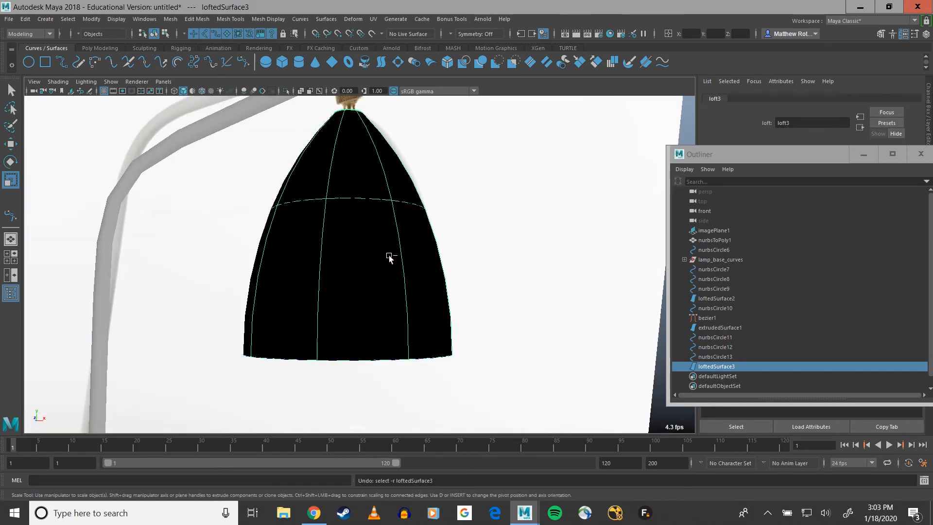
left_click(330, 20)
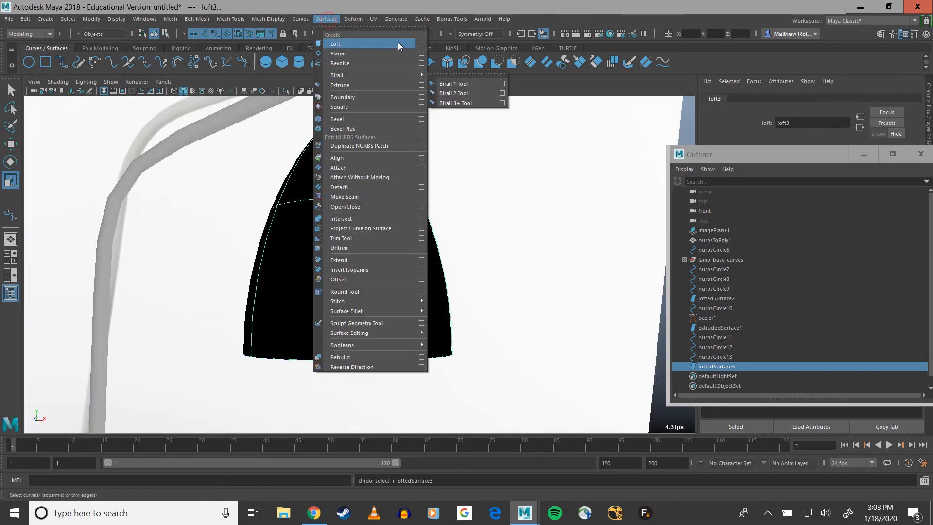
left_click(422, 45)
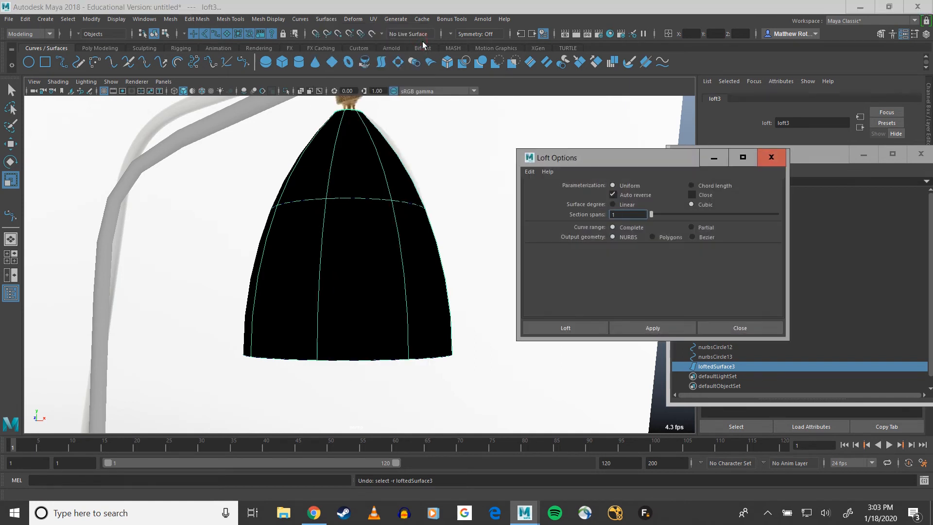
left_click(770, 157)
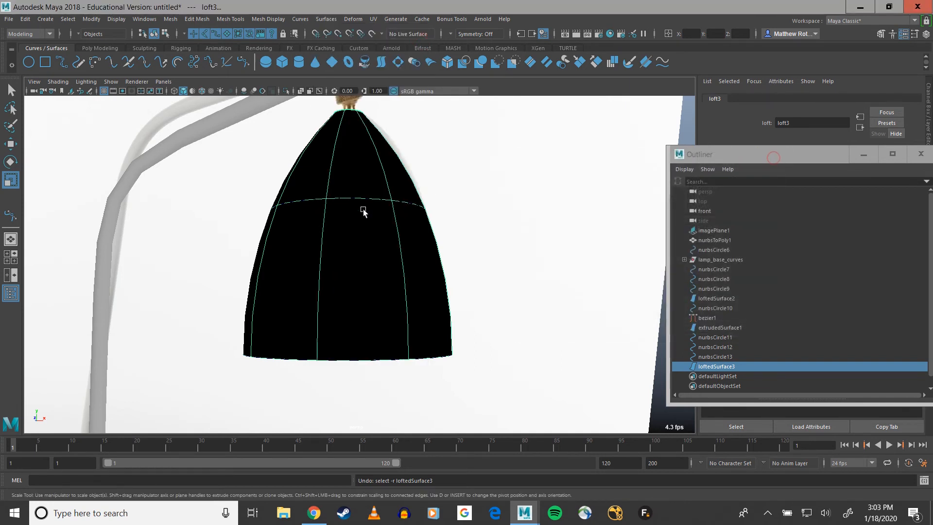
Try to reverse the normals of the lofted lampshade surface and inspect its inner side from below
left_click(361, 209)
left_click(268, 20)
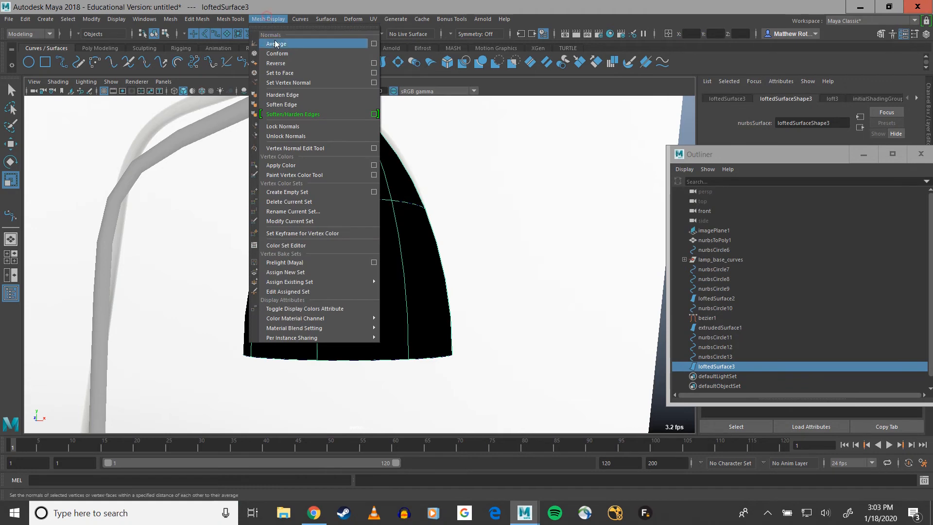
left_click(280, 63)
left_click_drag(337, 221, 293, 194, "alt")
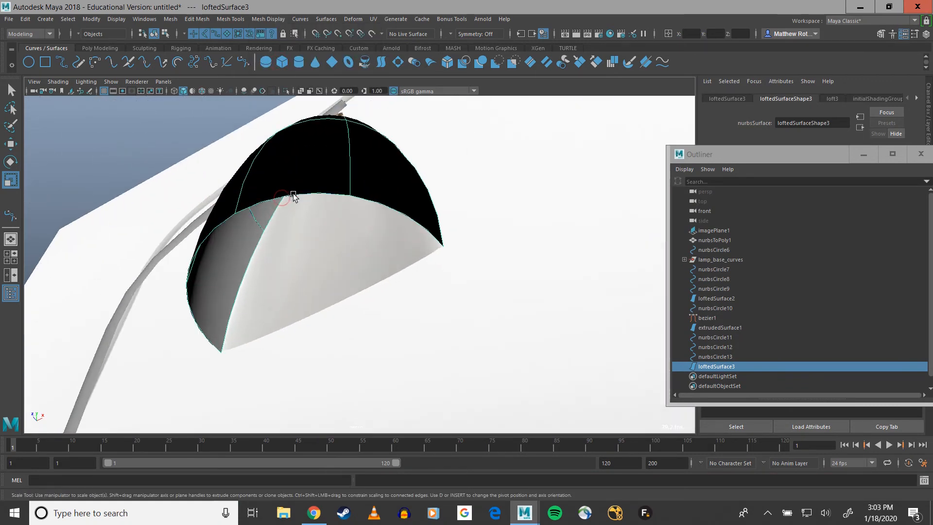
right_click_drag(293, 193, 339, 220, "alt")
left_click_drag(339, 220, 277, 186, "alt")
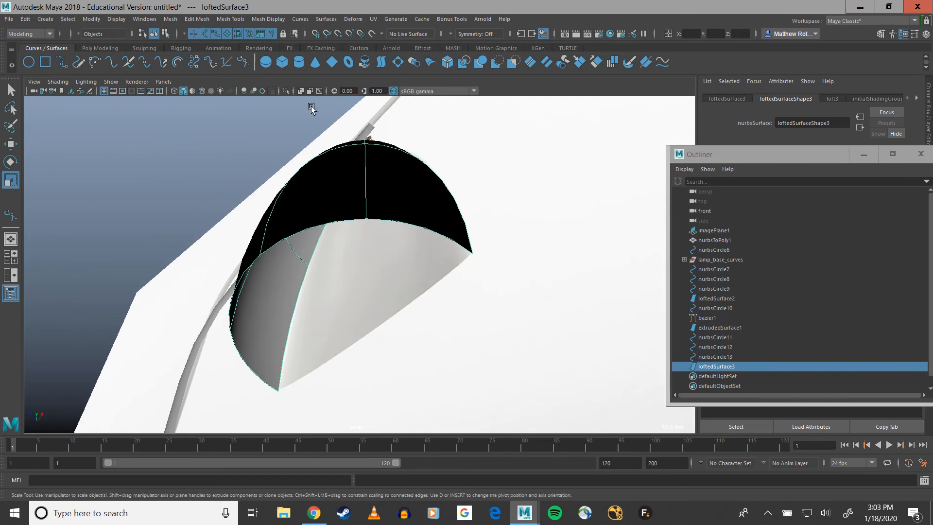
left_click(326, 20)
left_click(324, 4)
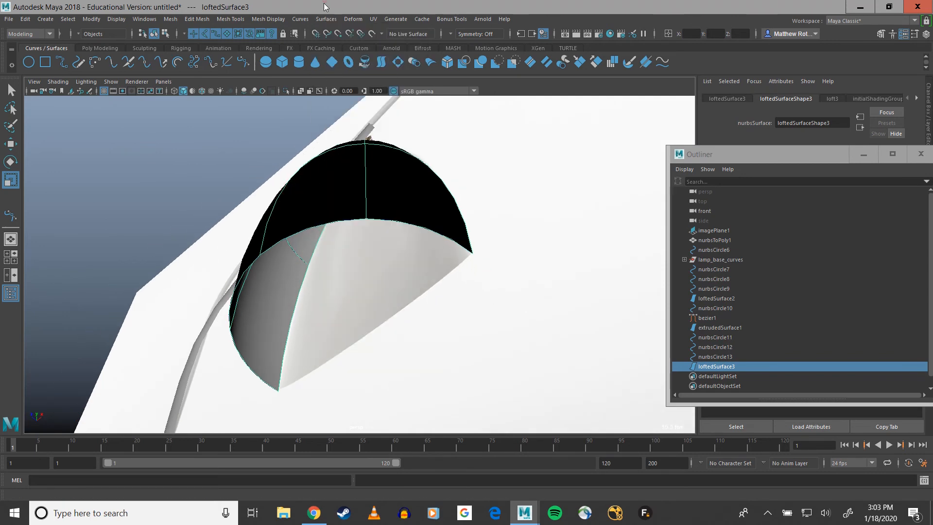
Display the scene in wireframe and lower the shade's middle circle, nurbsCircle12, to about 11.58 on Y
left_click_drag(292, 175, 366, 252, "alt")
scroll(345, 226, "down", 3)
left_click(715, 348)
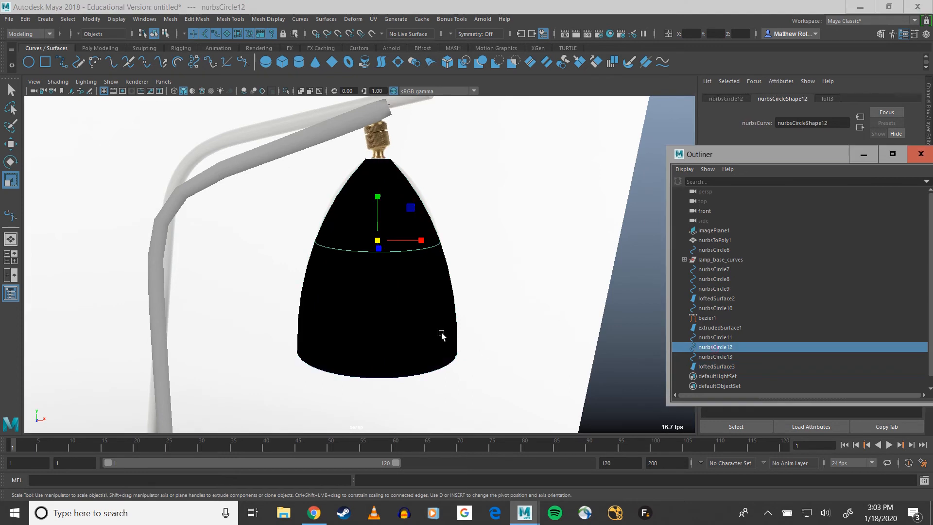
left_click_drag(396, 292, 367, 283, "alt")
key("4")
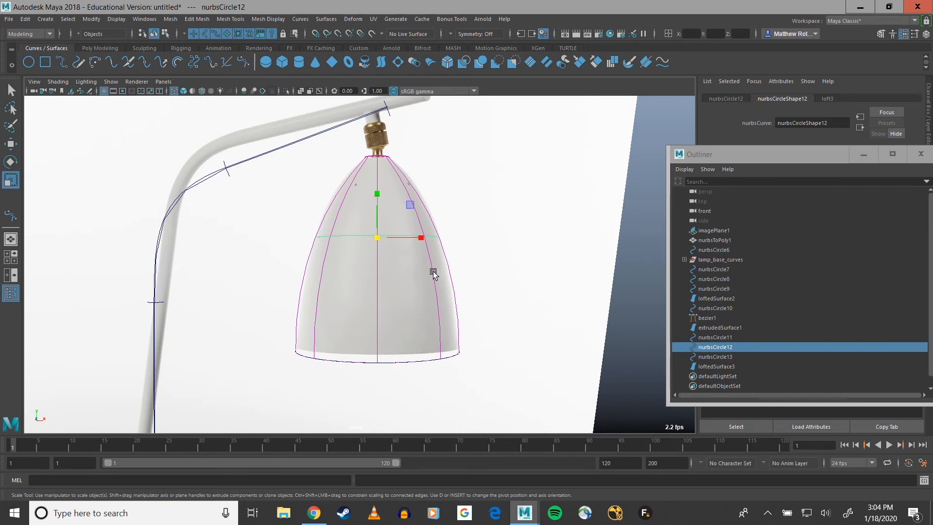
key("w")
mouse_move(375, 193)
left_mouse_down()
mouse_move(379, 235)
mouse_move(377, 154)
mouse_move(371, 199)
left_mouse_up()
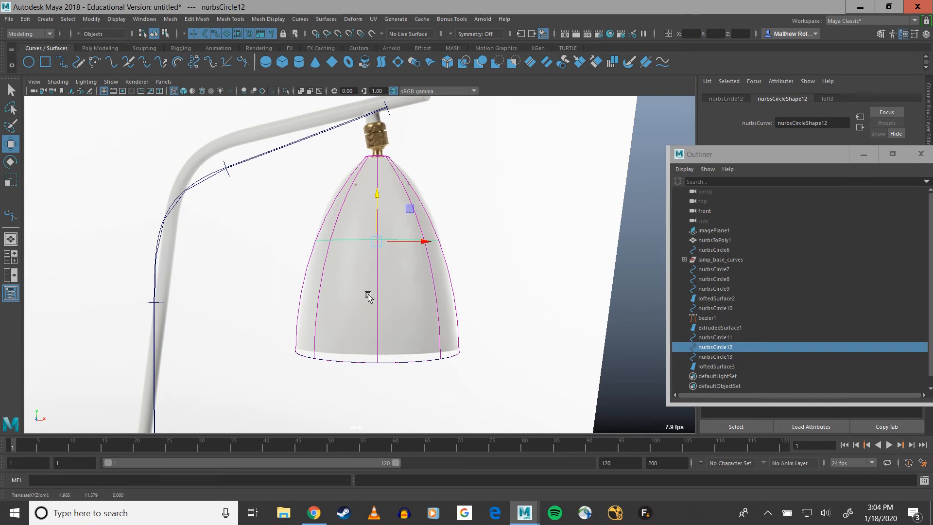
Set the NURBS to Polygons tessellation method to Standard fit and try converting with the shade's bottom circle selected
left_click(368, 293)
left_click_drag(417, 285, 388, 278, "alt")
left_click(391, 293)
scroll(375, 281, "up", 3)
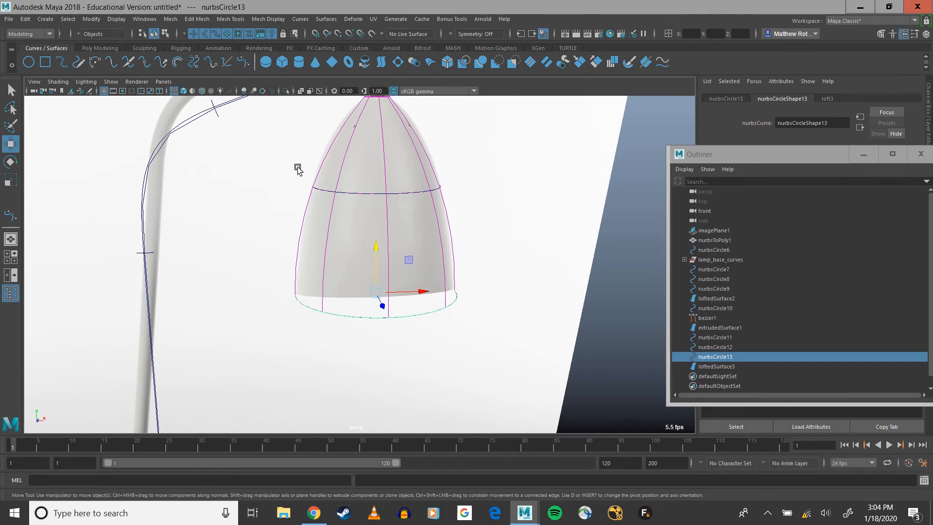
left_click(90, 20)
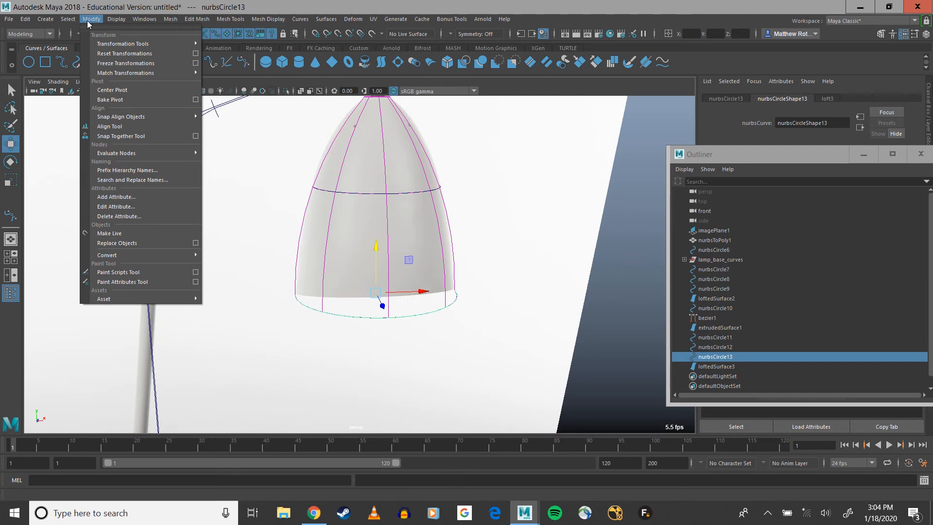
mouse_move(109, 19)
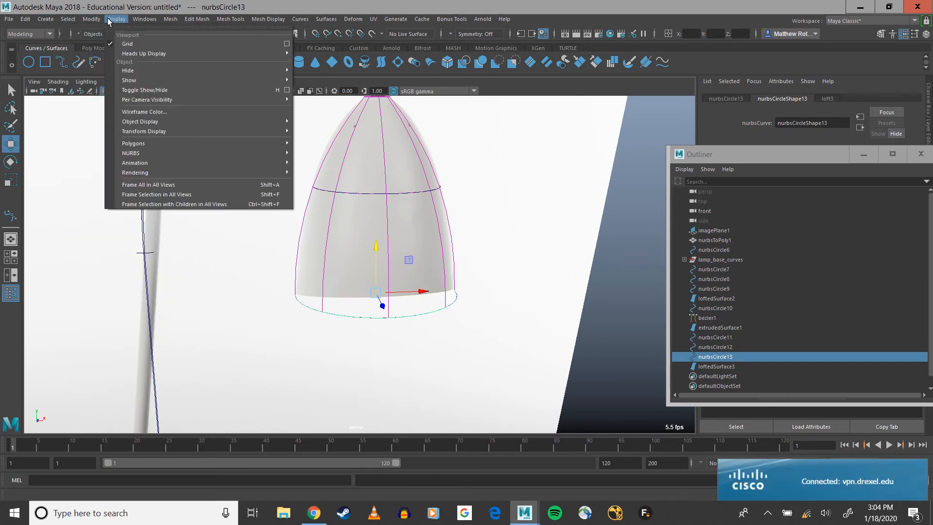
mouse_move(155, 255)
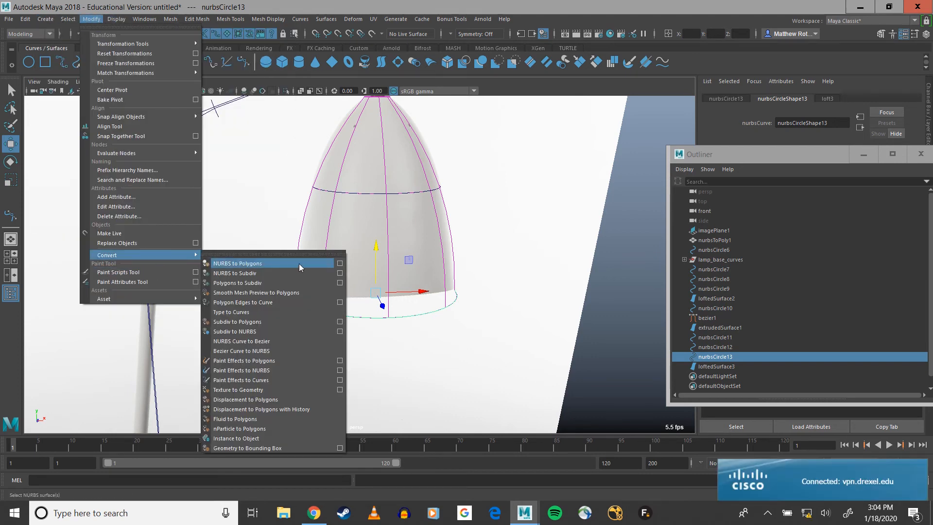
left_click(339, 264)
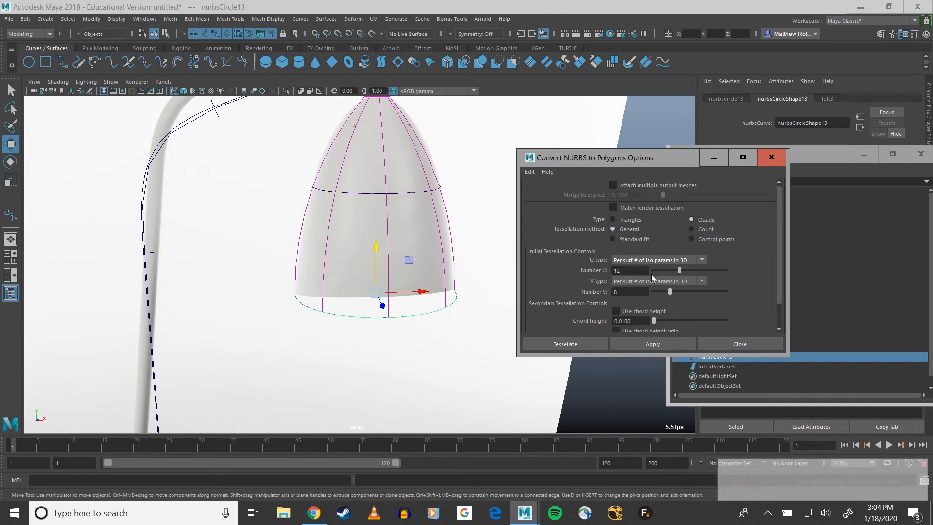
left_click(624, 240)
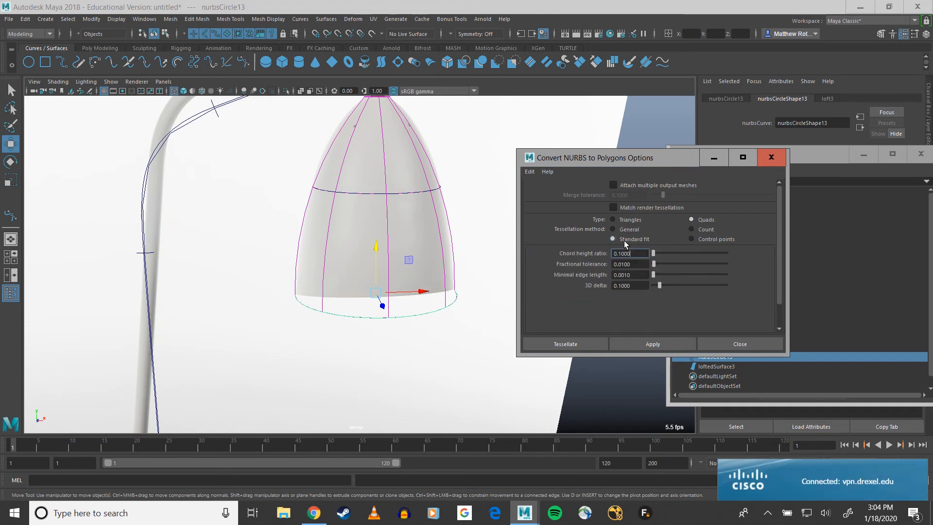
left_click(592, 348)
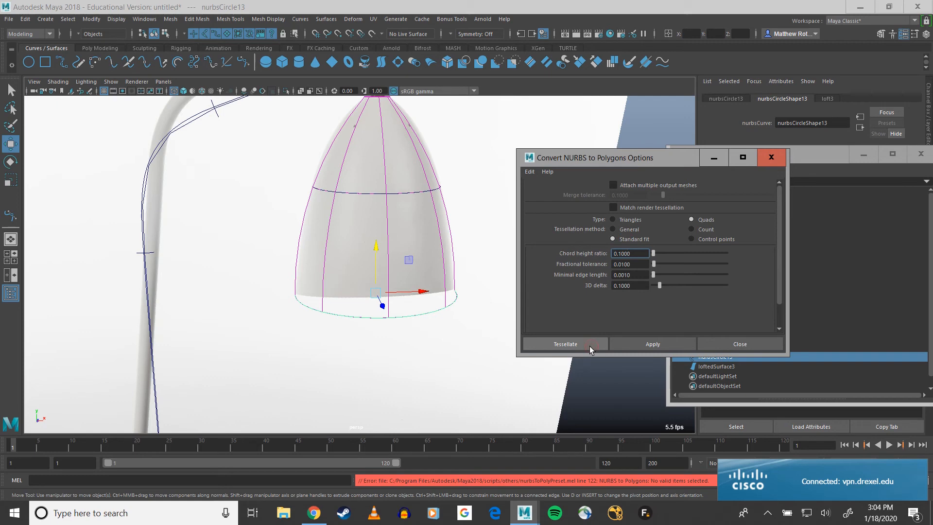
Convert the lofted lampshade surface, loftedSurface3, to a quad polygon mesh with Standard fit and select the resulting mesh
left_click_drag(618, 162, 671, 168)
left_click(716, 366)
left_click(667, 355)
scroll(421, 268, "down", 3)
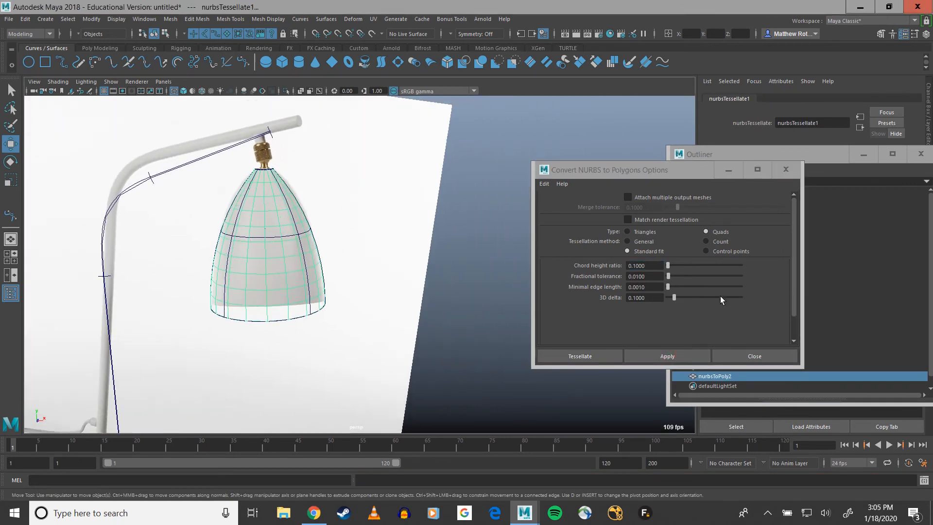
left_click_drag(614, 171, 439, 263)
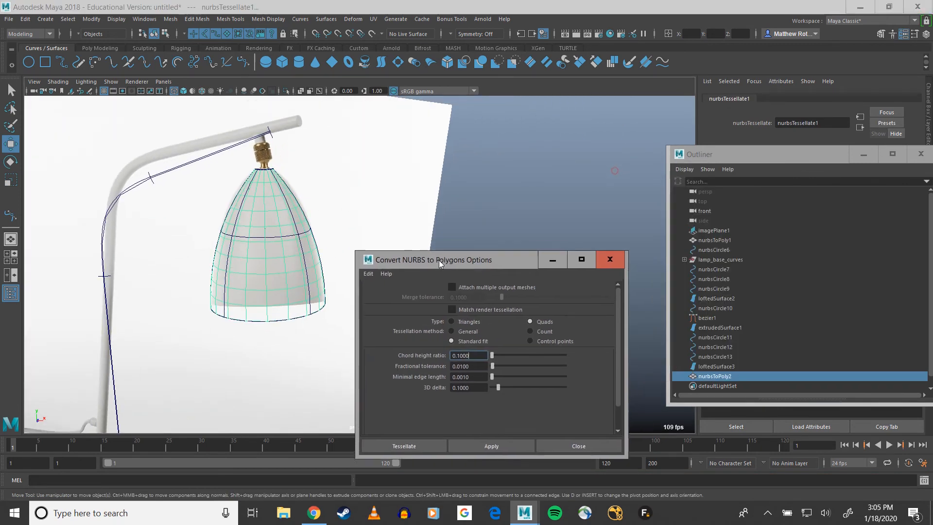
left_click(712, 376)
scroll(285, 249, "down", 5)
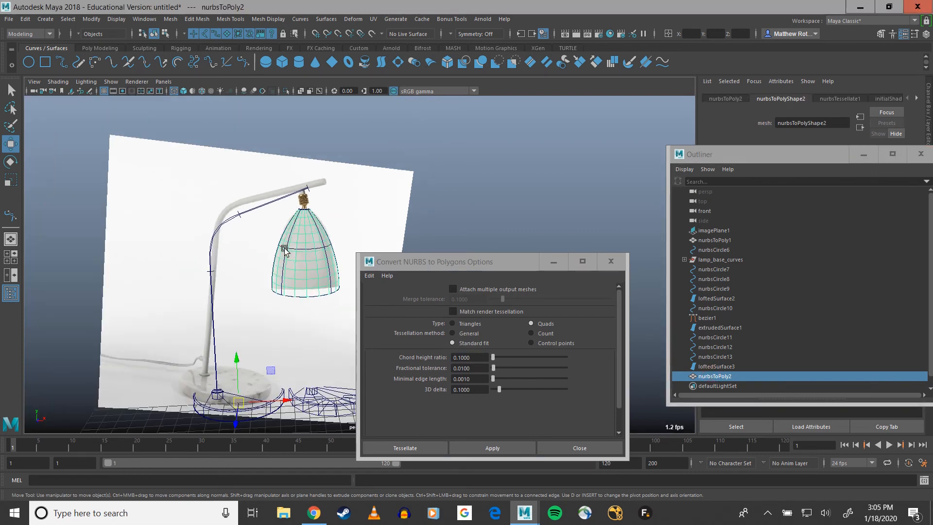
Center the converted shade mesh's pivot, move the mesh clear of the lamp, and inspect its quads in shaded display
left_click(91, 19)
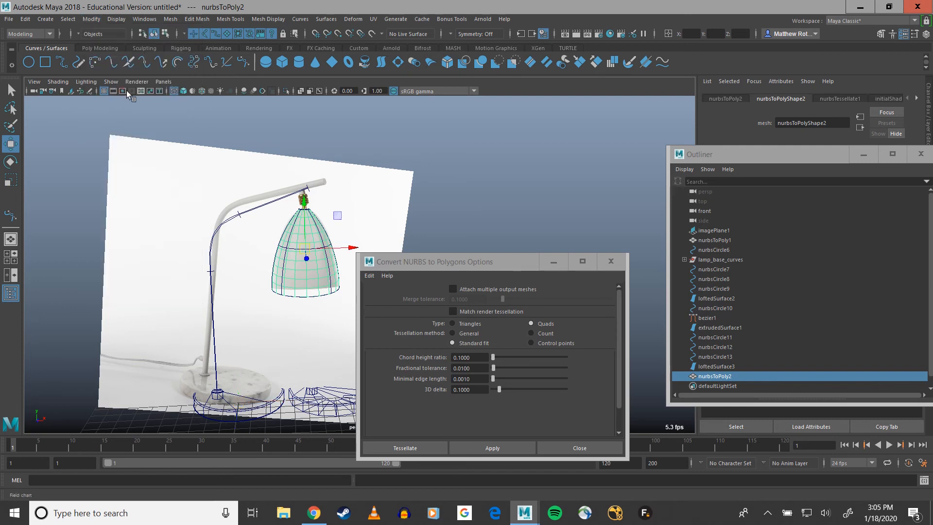
left_click(112, 90)
left_click_drag(345, 247, 445, 206)
left_click_drag(443, 262, 665, 213)
scroll(469, 244, "up", 3)
left_click_drag(468, 243, 443, 267, "alt")
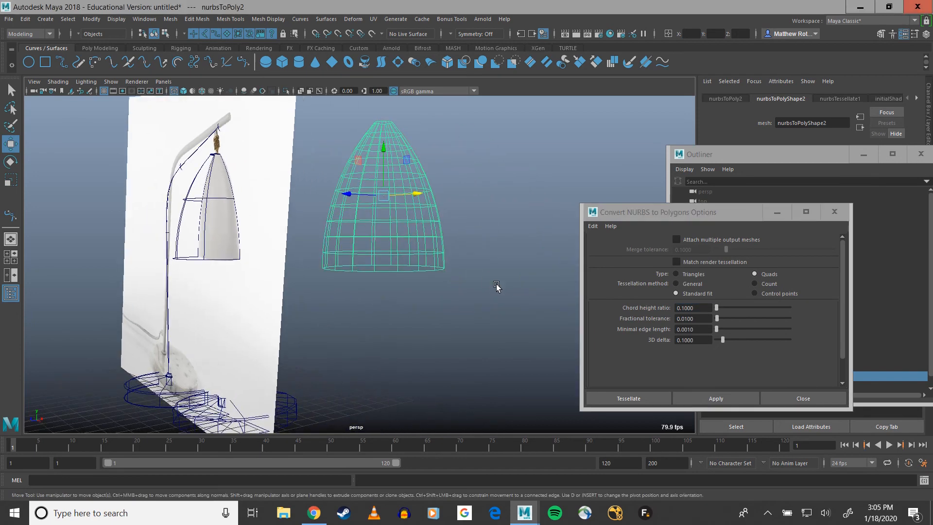
key("5")
scroll(407, 210, "up", 3)
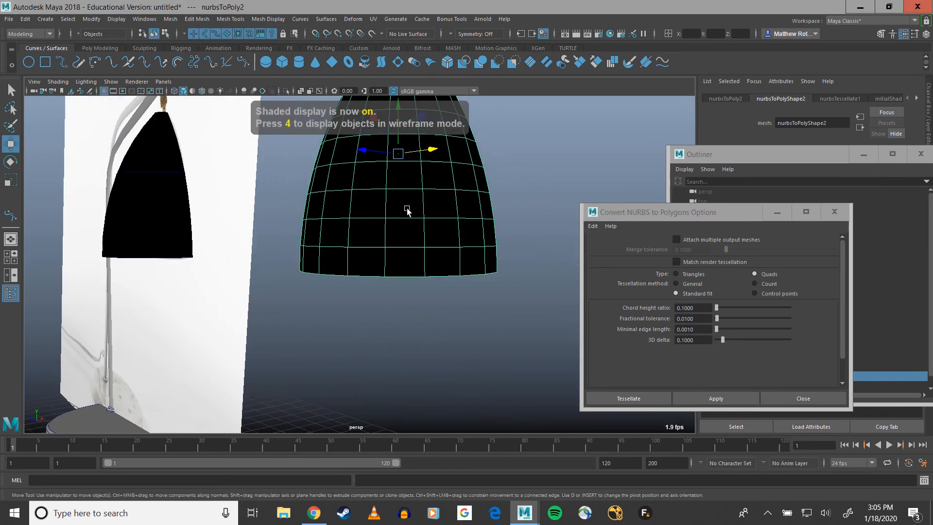
mouse_move(393, 223)
left_mouse_down("alt")
mouse_move(379, 167)
mouse_move(236, 208)
mouse_move(346, 229)
mouse_move(392, 222)
left_mouse_up("alt")
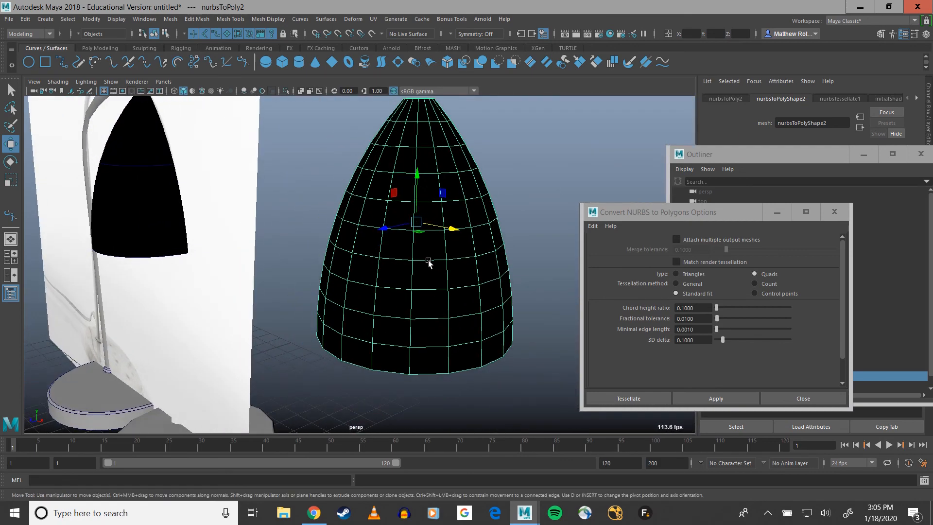
Undo back to the lofted surface and reconvert it to quads with General tessellation, 12 U and 8 V isoparms in 3D
key("ctrl+z")
key("ctrl+z")
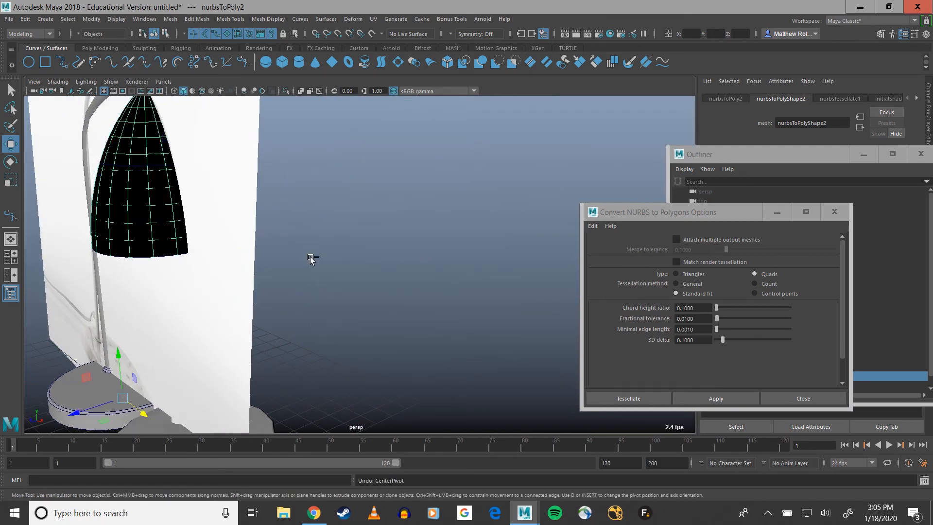
key("ctrl+z")
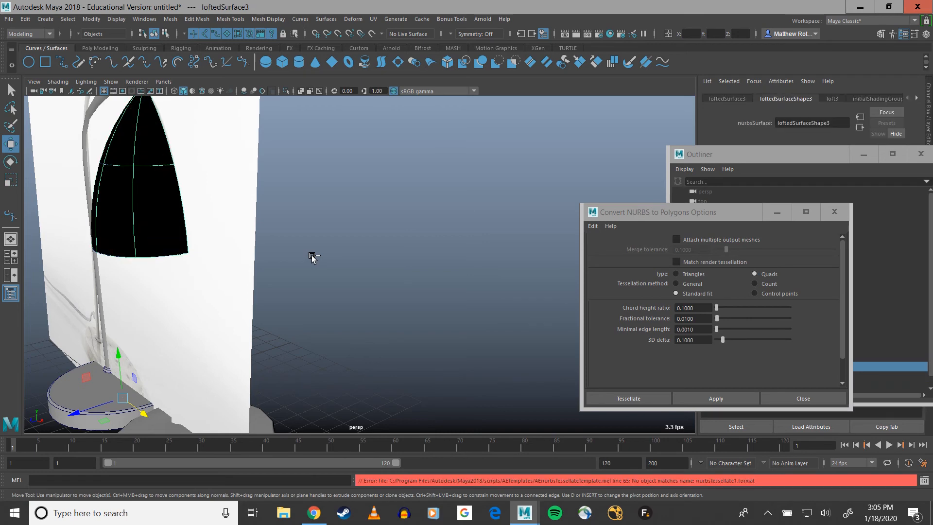
left_click(676, 283)
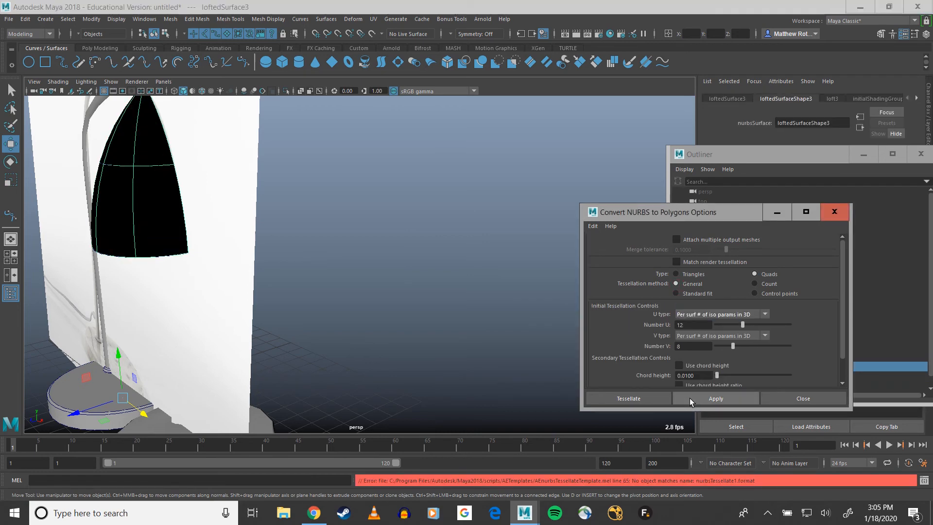
left_click(690, 398)
left_click_drag(301, 262, 366, 276, "alt")
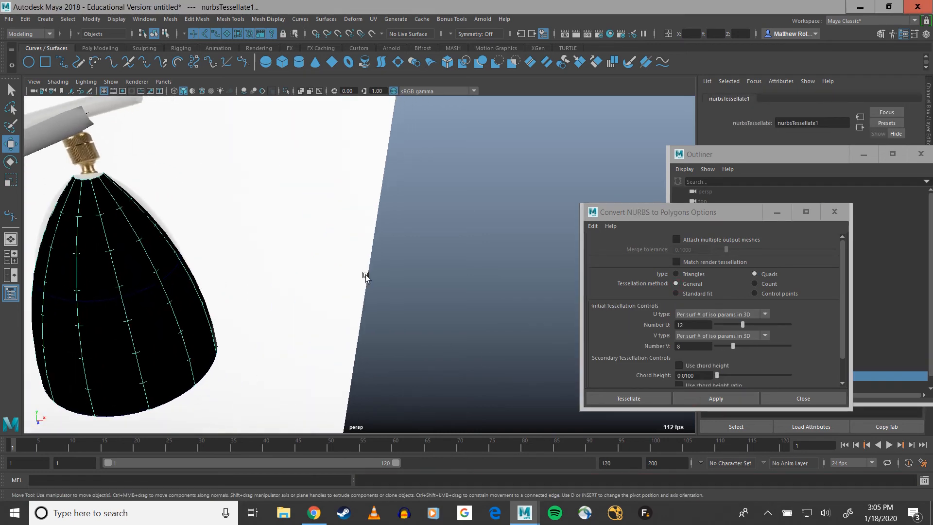
scroll(297, 253, "down", 5)
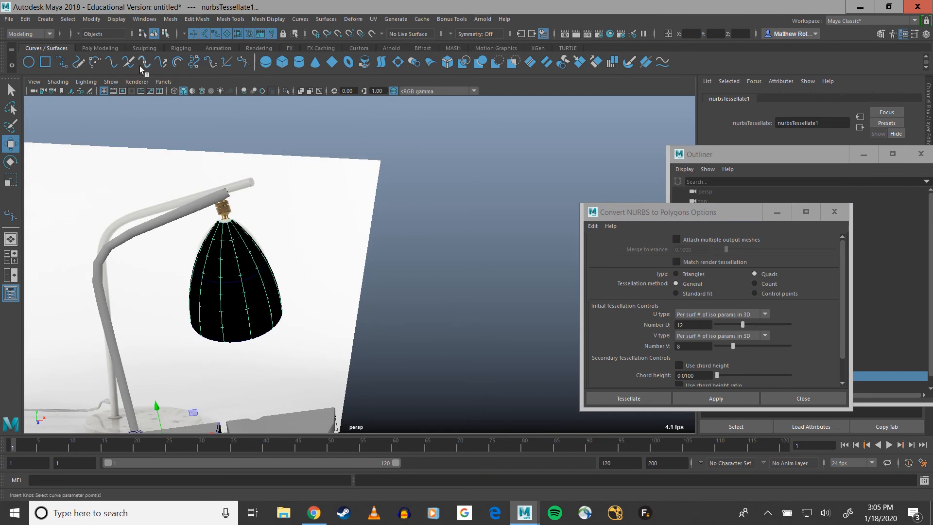
Center the new shade mesh's pivot and move the mesh about 10.6 units along X, away from the lamp
left_click(91, 19)
left_click(120, 95)
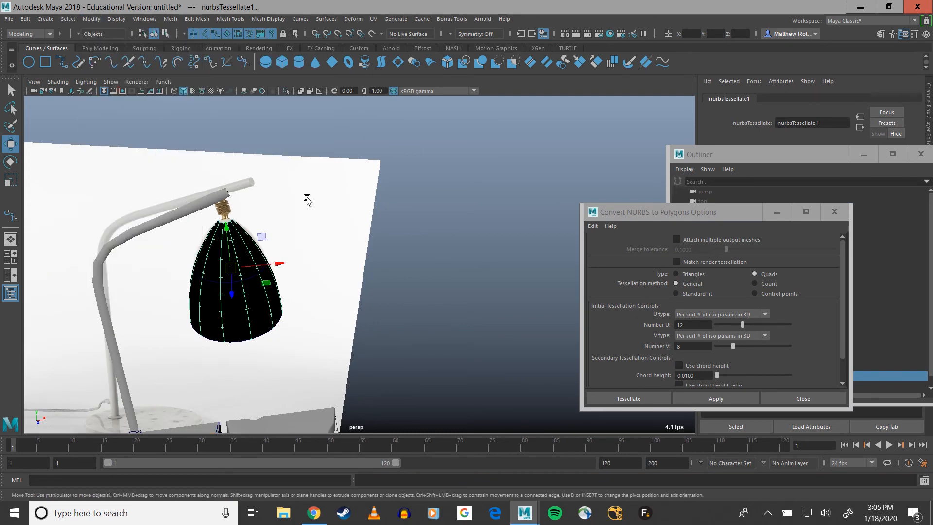
left_click_drag(284, 262, 407, 192)
middle_click_drag(407, 192, 297, 210, "alt")
left_click_drag(736, 163, 378, 331)
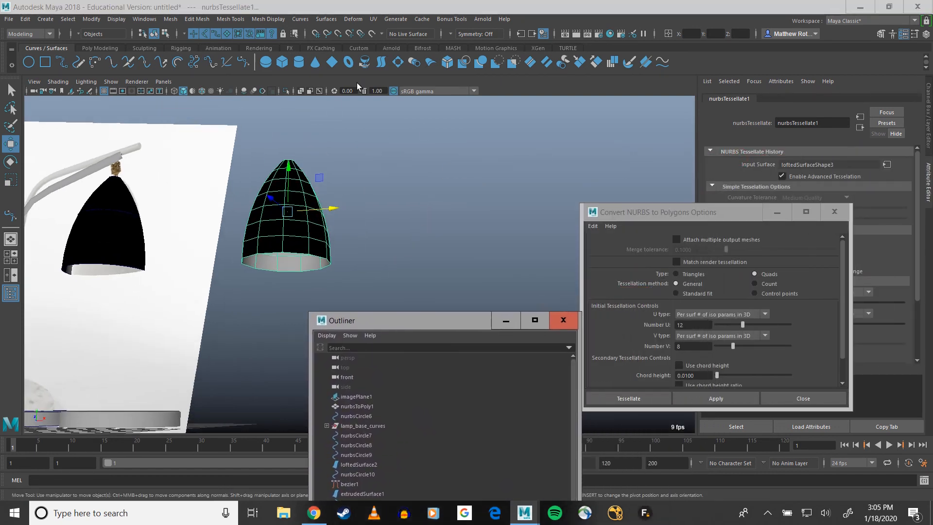
Reverse the normals of the shade mesh and check its inner and outer sides
left_click(267, 19)
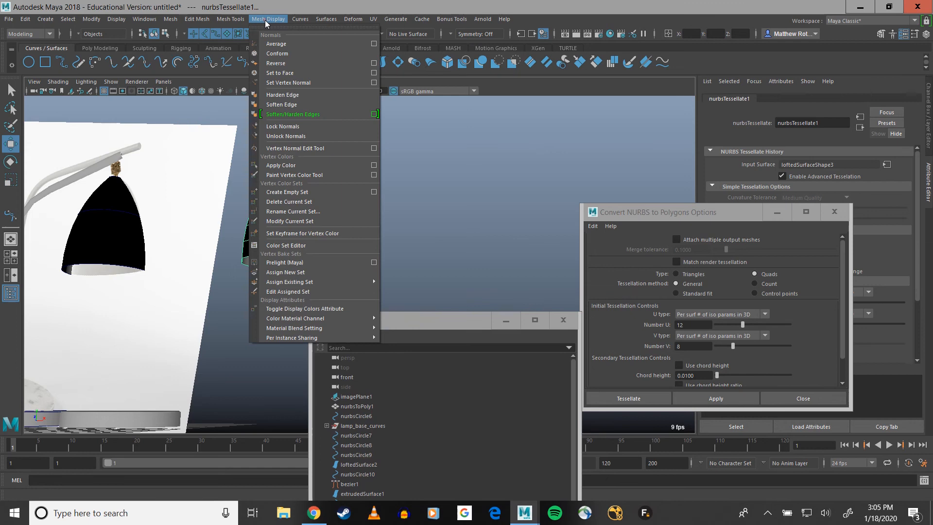
left_click(276, 63)
left_click(356, 219)
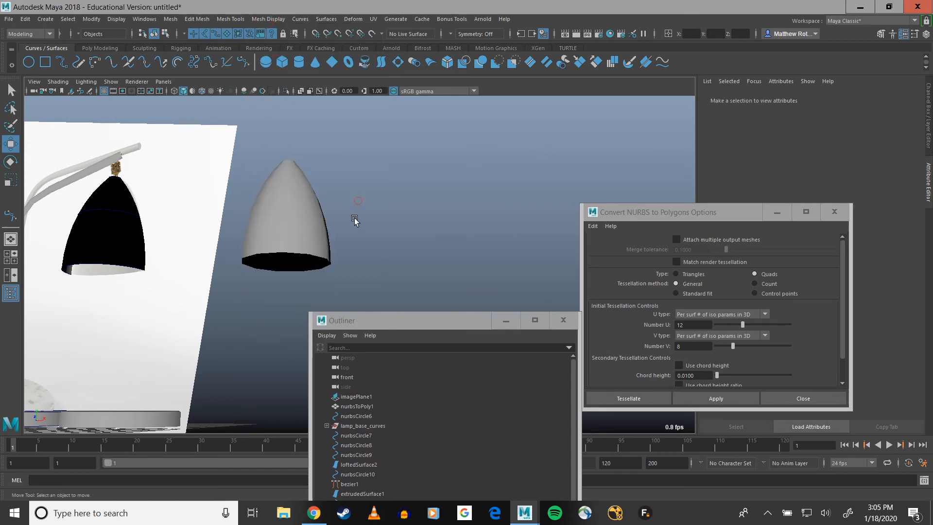
left_click(303, 248)
left_click_drag(303, 249, 323, 246, "alt")
scroll(328, 196, "up", 3)
Raise the shade mesh's tessellation in its nurbsTessellate1 history to a U Number of 23 and a V Number of 19
left_click_drag(658, 215, 435, 297)
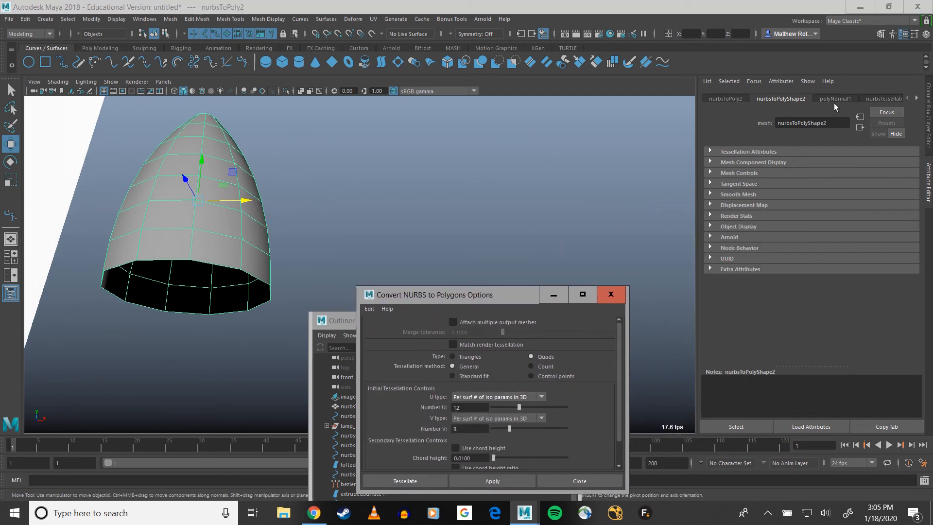
left_click(833, 99)
left_click(800, 100)
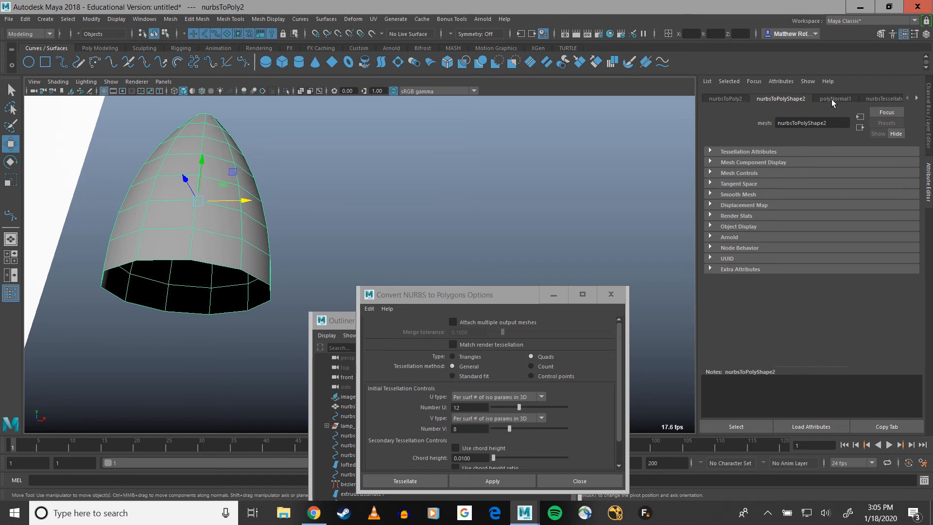
left_click_drag(272, 111, 470, 128, "alt")
left_click(159, 227)
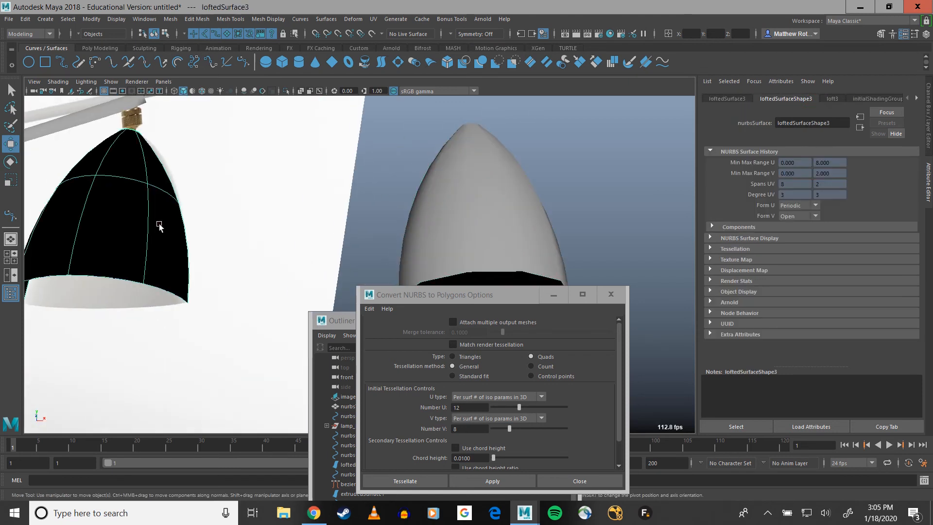
left_click(532, 215)
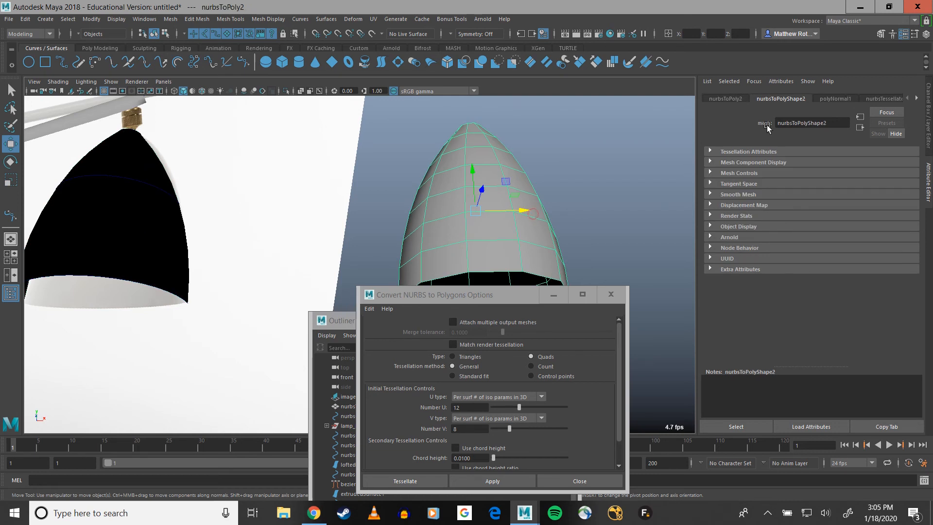
left_click(726, 98)
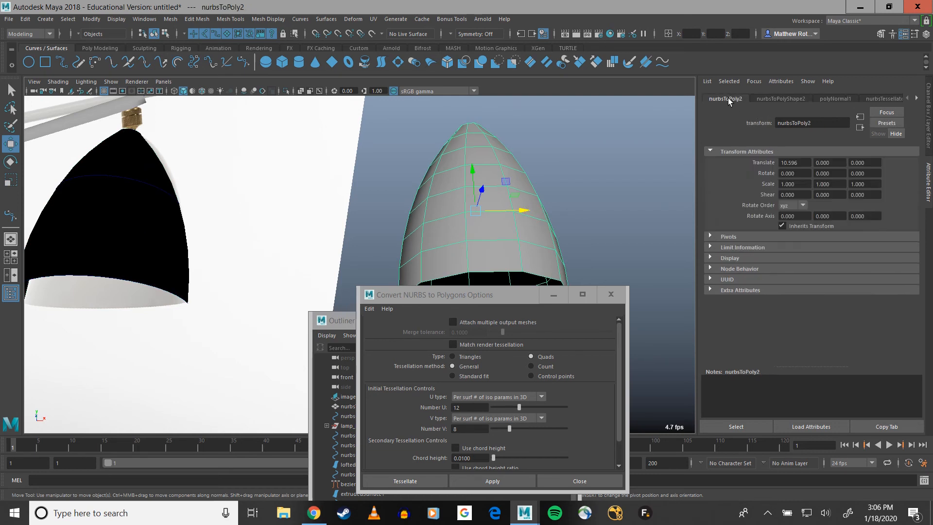
left_click(791, 100)
left_click(764, 150)
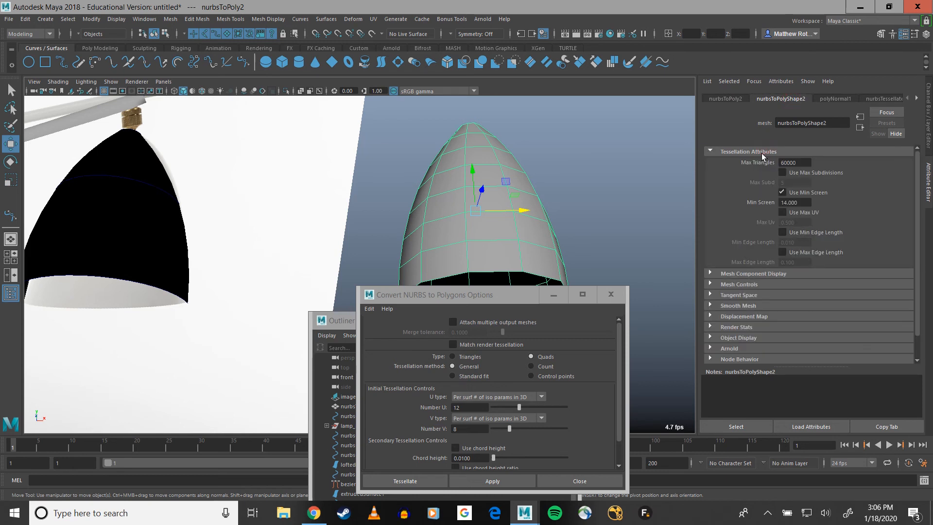
left_click(884, 99)
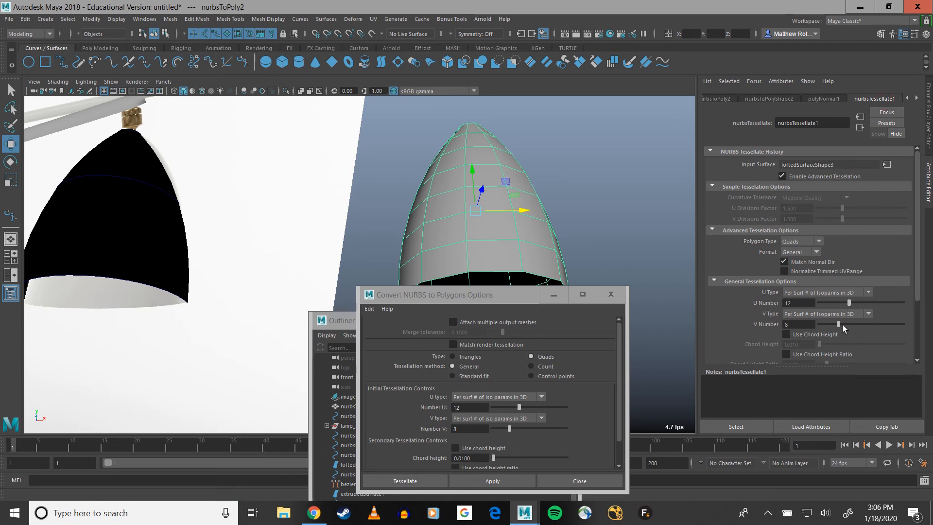
left_click_drag(839, 327, 878, 303)
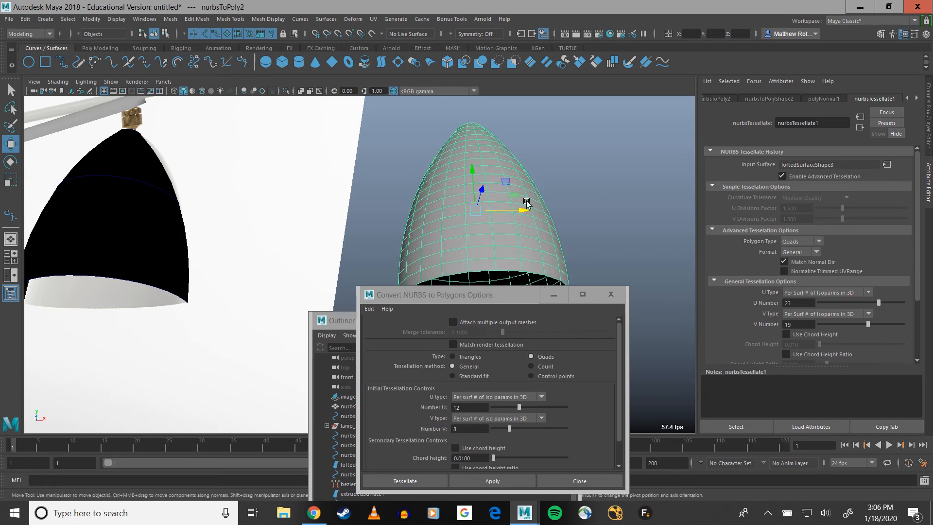
left_click_drag(526, 203, 389, 198, "alt")
right_click_drag(353, 203, 353, 219)
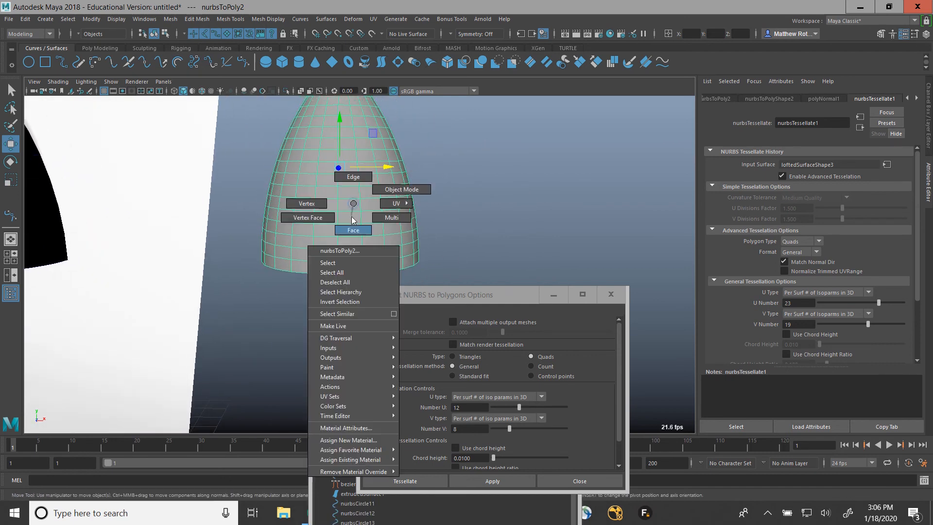
left_click(348, 202)
left_click_drag(348, 202, 330, 155, "alt")
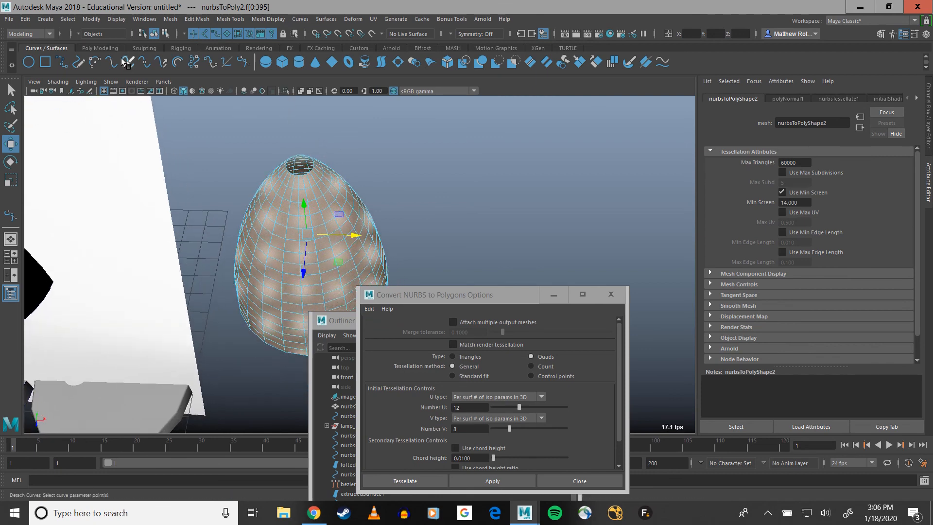
right_click_drag(271, 235, 291, 219)
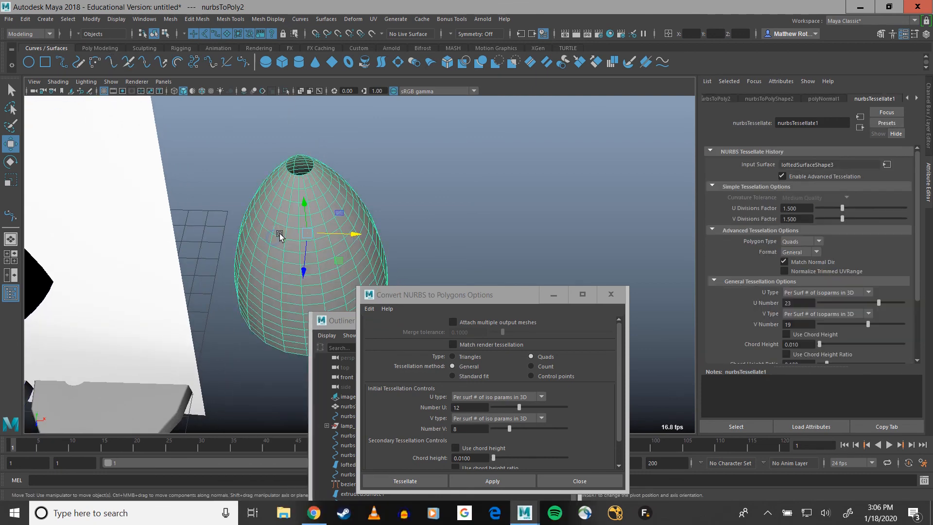
Delete the construction history of the shade mesh
left_click(25, 19)
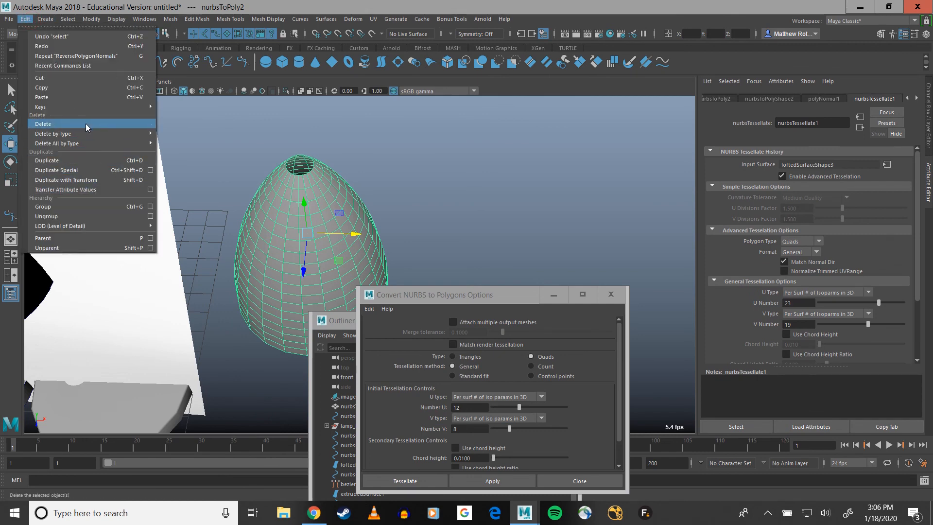
mouse_move(73, 133)
left_click(184, 143)
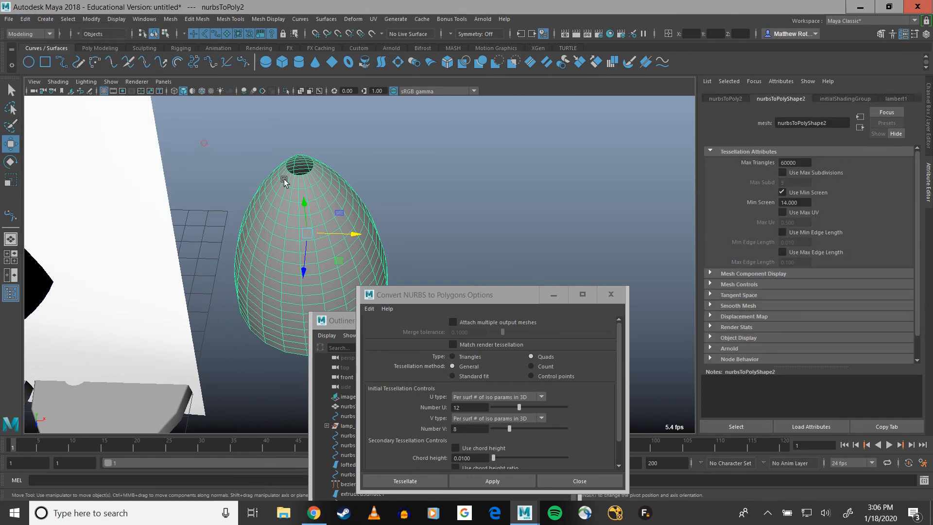
Extrude all faces of the shade mesh inward to give the lampshade a wall thickness
right_click(328, 190)
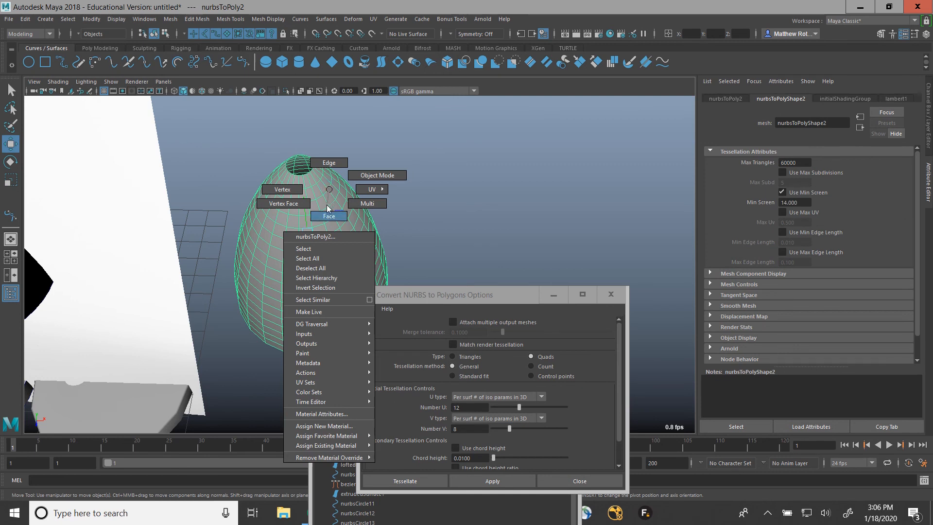
right_click_drag(327, 208, 328, 210)
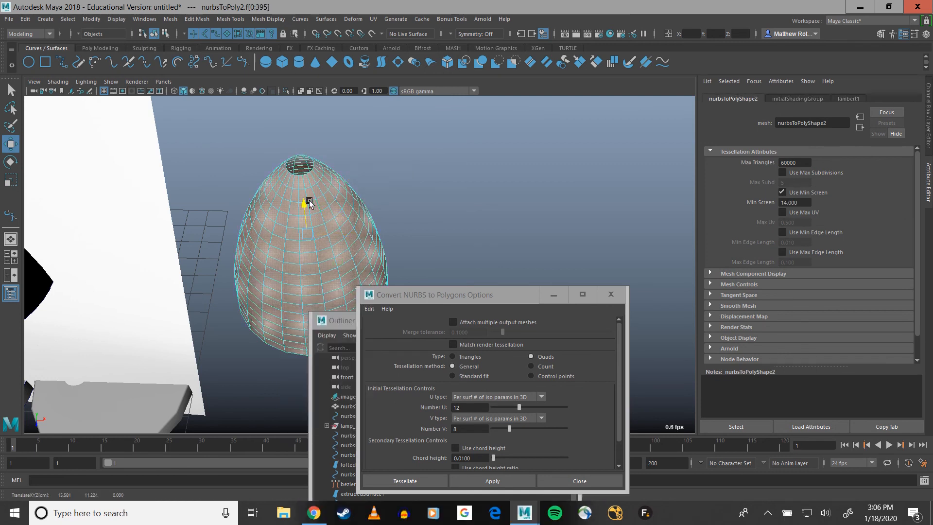
left_click(116, 49)
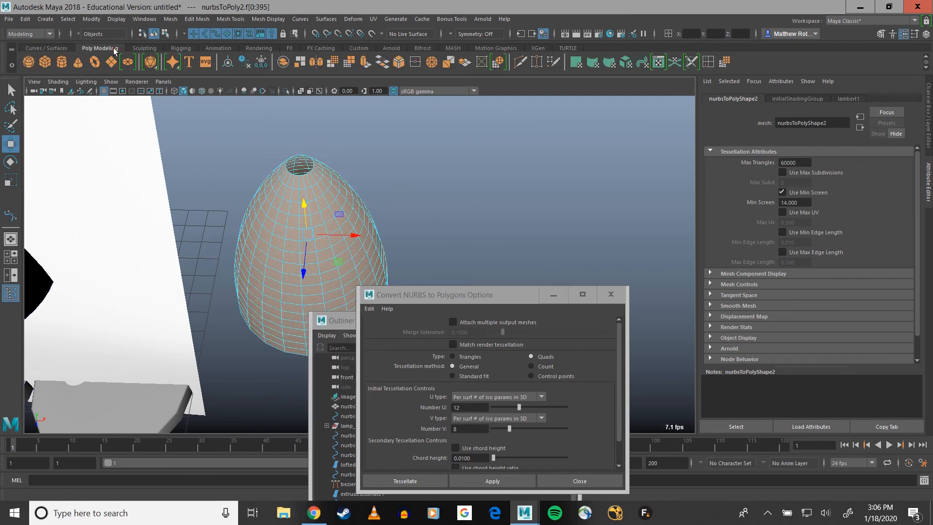
left_click(364, 62)
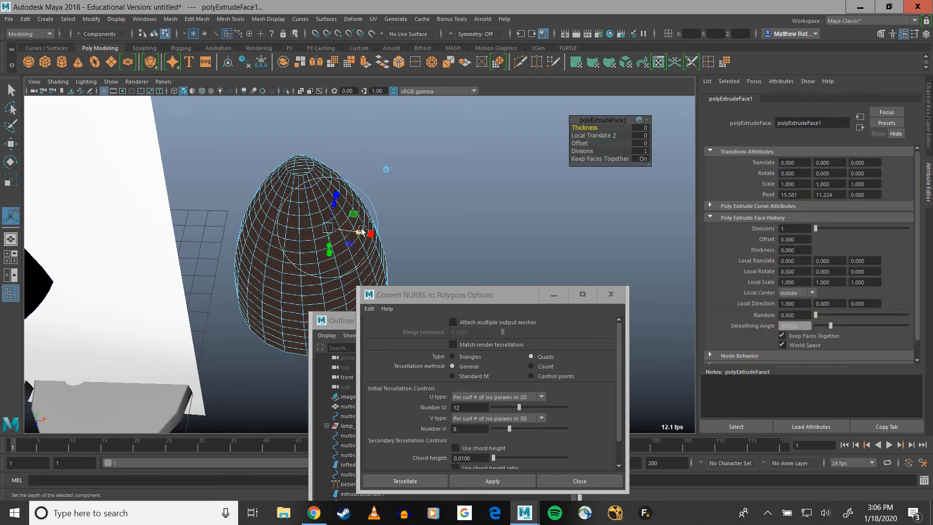
left_click_drag(359, 233, 302, 178, "alt")
Select all faces of the thickened shade mesh and reverse their normals
right_click_drag(302, 179, 307, 200)
double_click(283, 189)
left_click_drag(298, 155, 299, 166, "alt")
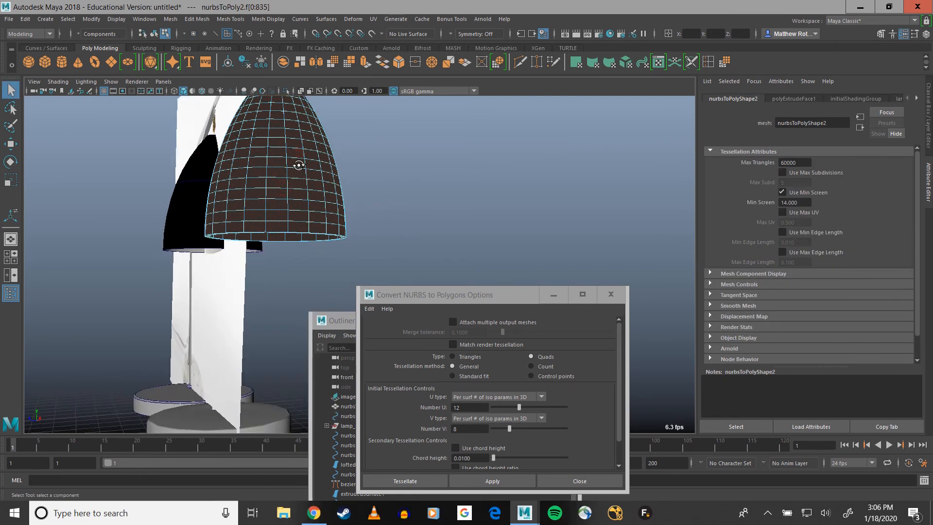
left_click(196, 19)
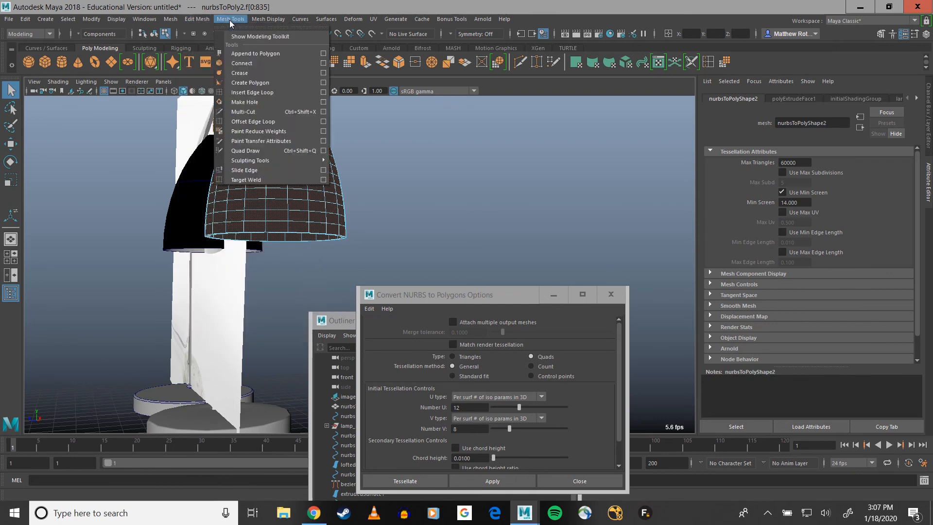
left_click(290, 63)
scroll(308, 161, "up", 4)
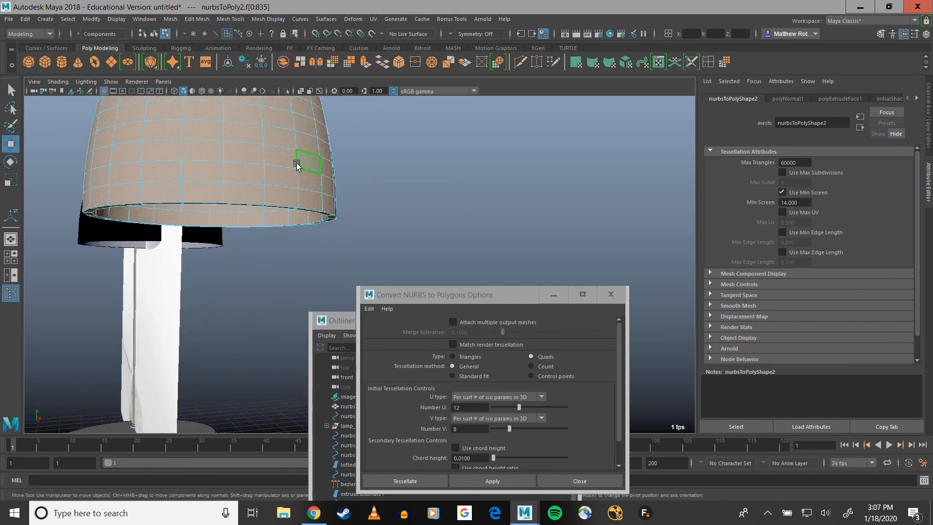
left_click(410, 207)
Flatten the shade mesh's top rim by scaling its ring of rim vertices vertically to one level, and return to object mode
left_click_drag(272, 180, 257, 197, "alt")
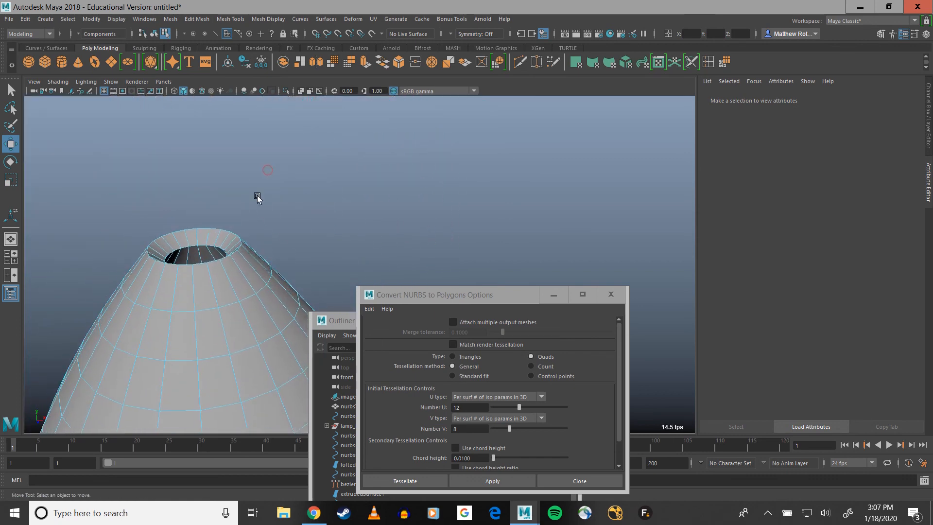
mouse_move(210, 248)
right_mouse_down()
mouse_move(212, 223)
mouse_move(207, 247)
right_mouse_up()
key("F9")
left_click_drag(207, 248, 184, 193, "alt")
left_click_drag(130, 139, 285, 182)
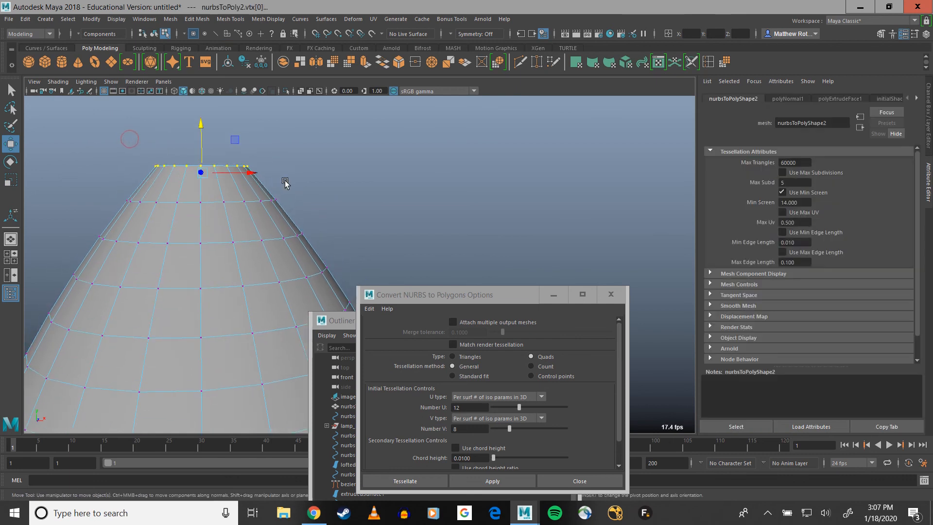
key("r")
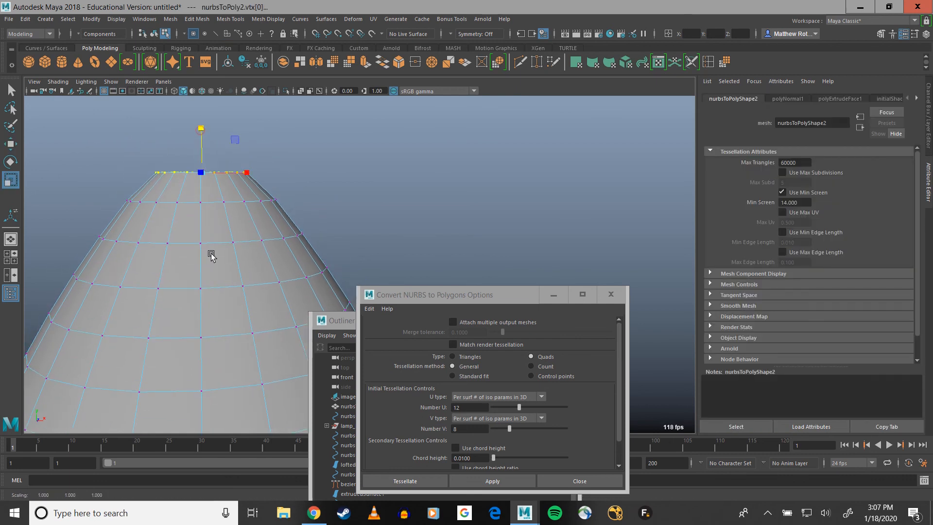
left_click_drag(210, 254, 230, 208, "alt")
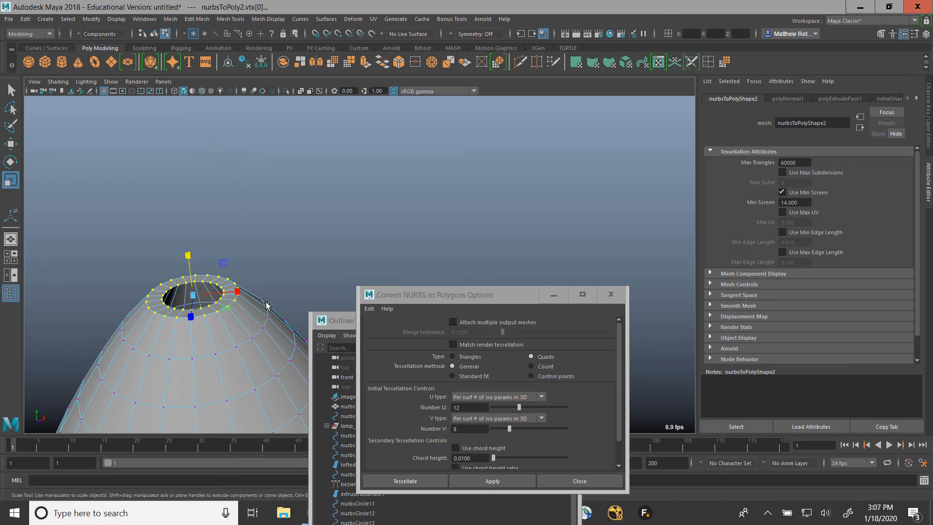
right_click_drag(267, 305, 317, 220)
left_click(262, 269)
scroll(240, 282, "down", 6)
scroll(234, 272, "down", 4)
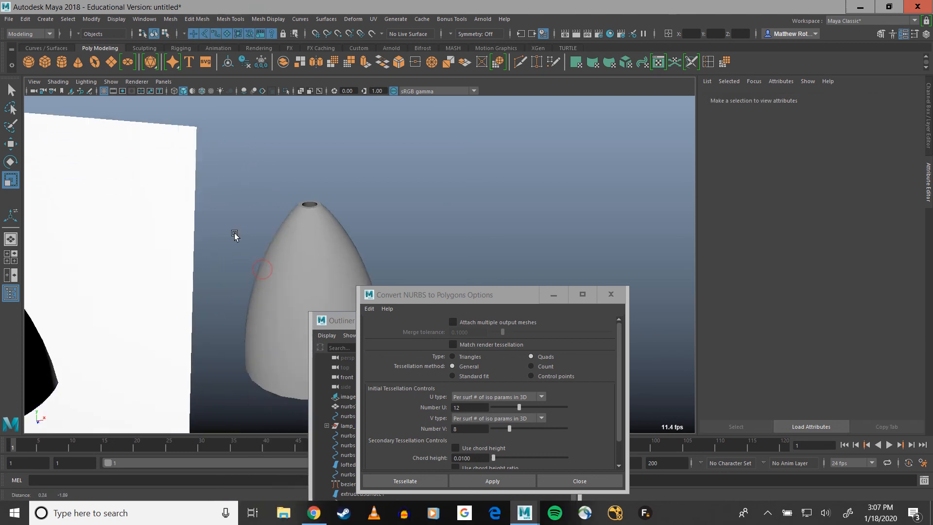
Move the Outliner clear of the lamp and close the Convert NURBS to Polygons options
left_click_drag(215, 250, 312, 176, "alt")
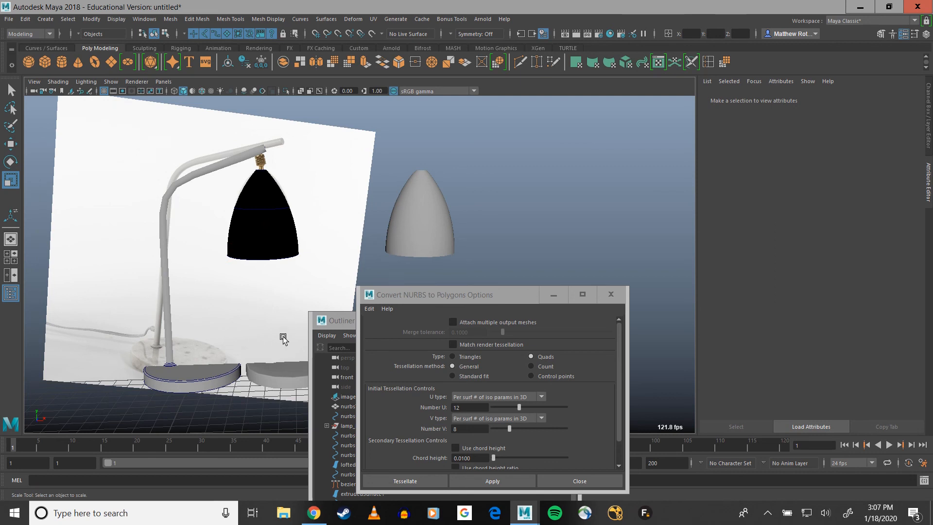
left_click_drag(340, 320, 594, 173)
left_click_drag(445, 296, 281, 153)
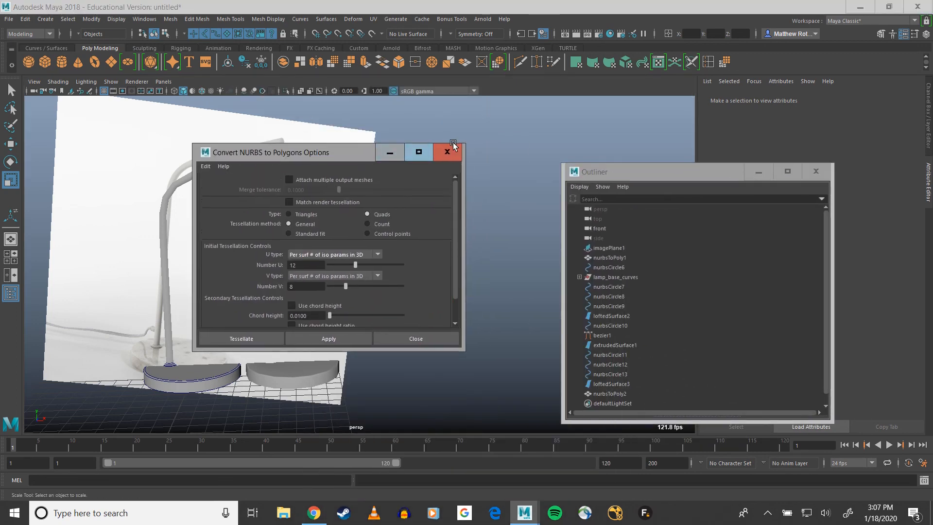
left_click(447, 153)
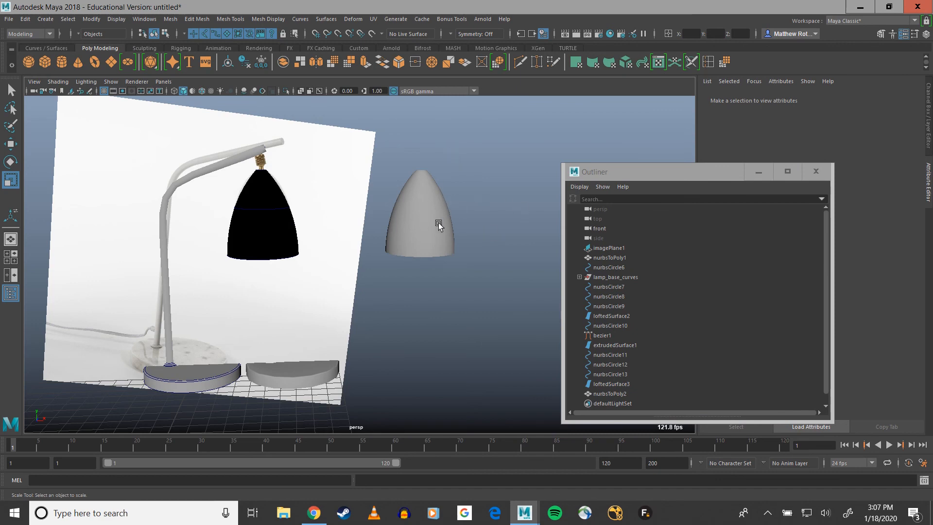
Hide the lamp's reference image plane
left_click_drag(437, 223, 463, 242, "alt")
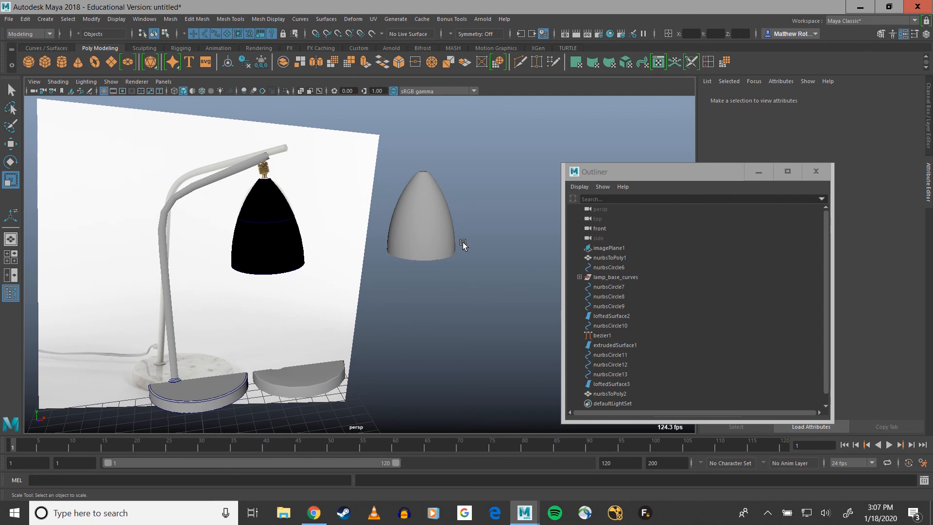
left_click(302, 319)
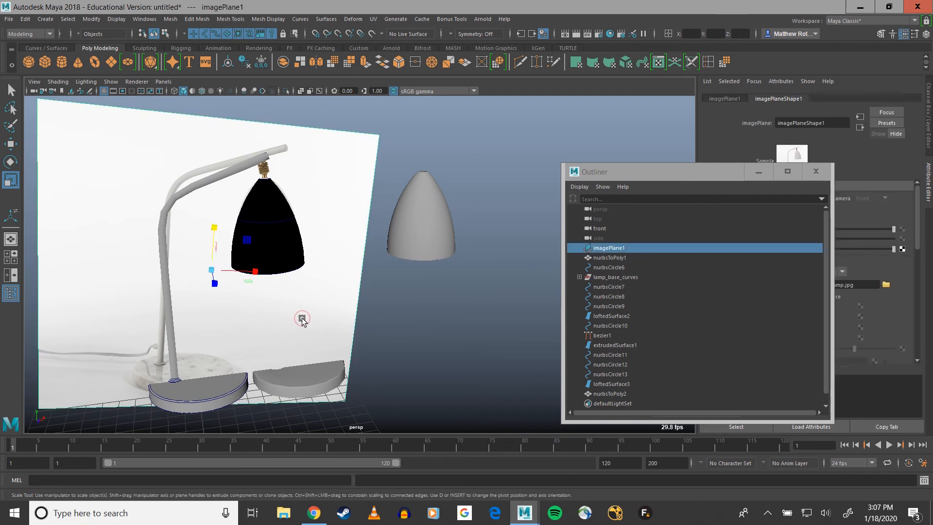
key("h")
left_click_drag(354, 316, 349, 326, "alt")
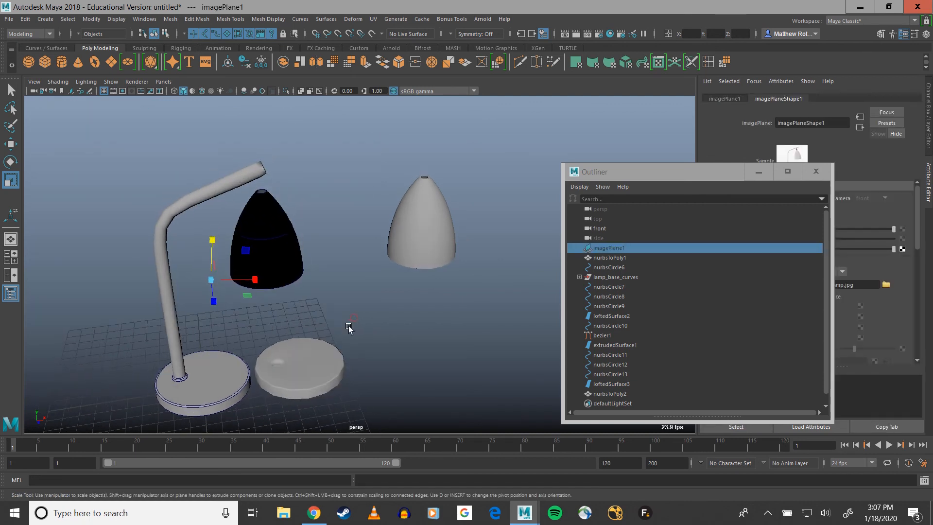
left_click(306, 369)
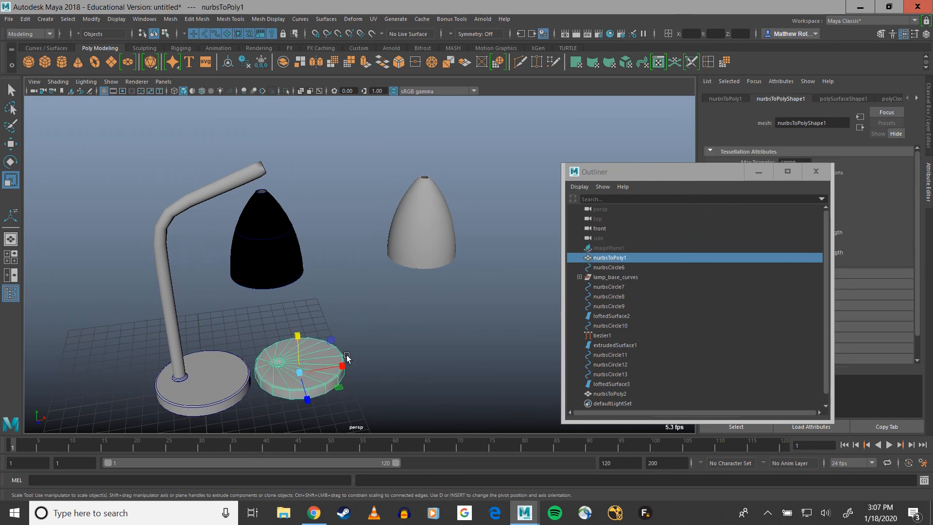
left_click_drag(342, 326, 323, 306, "alt")
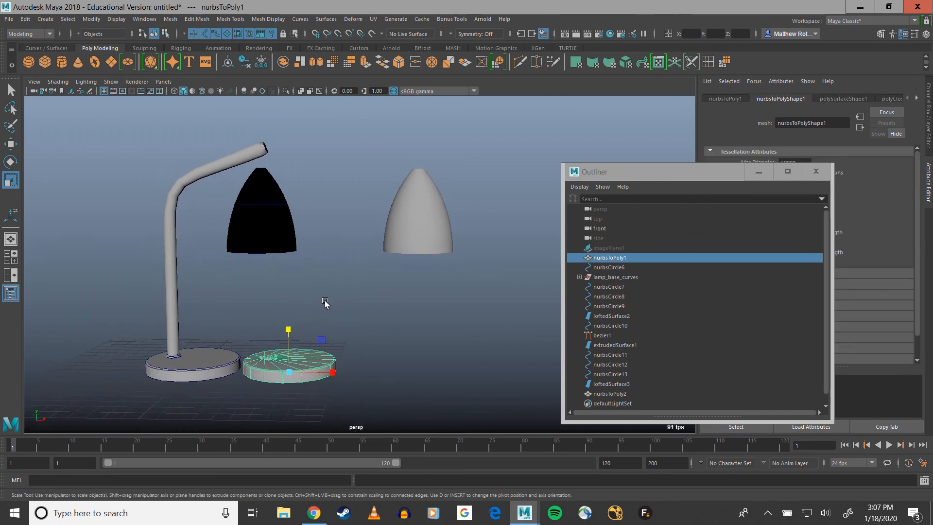
left_click(388, 234)
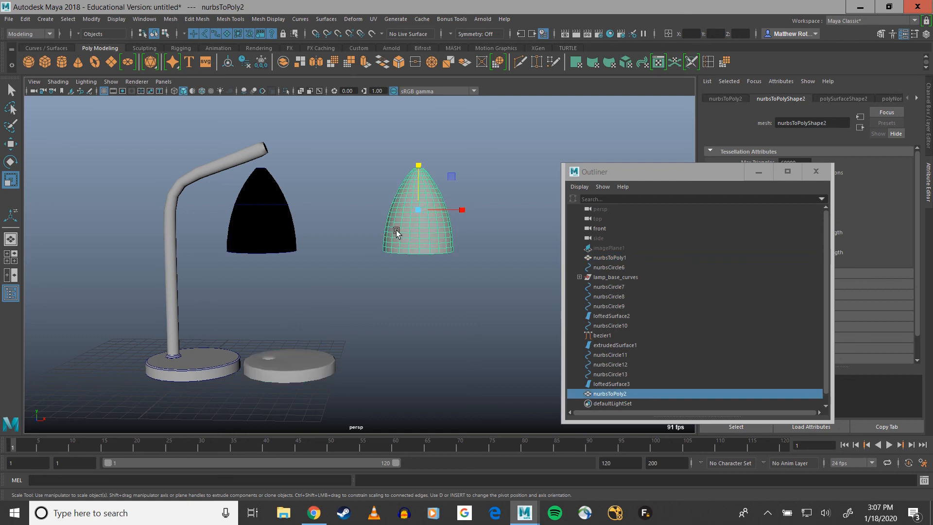
left_click_drag(367, 288, 384, 291, "alt")
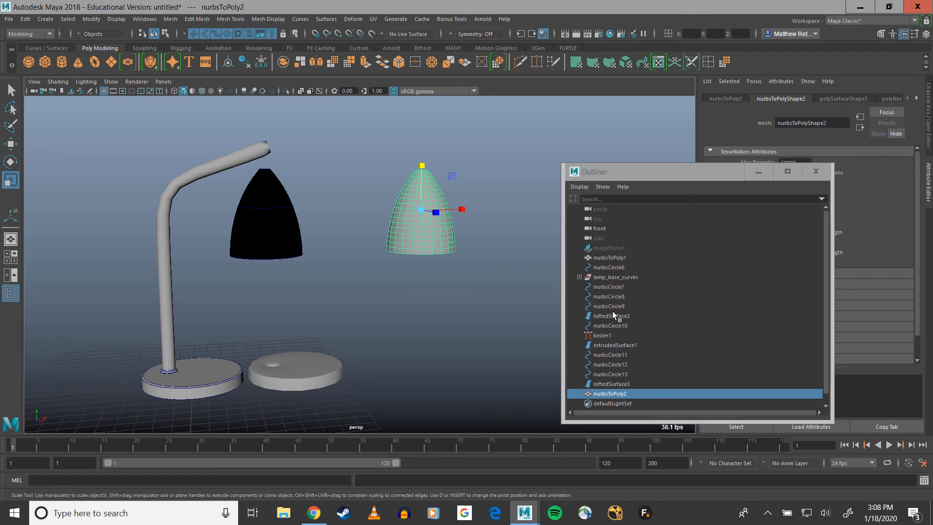
left_click_drag(462, 301, 421, 301, "alt")
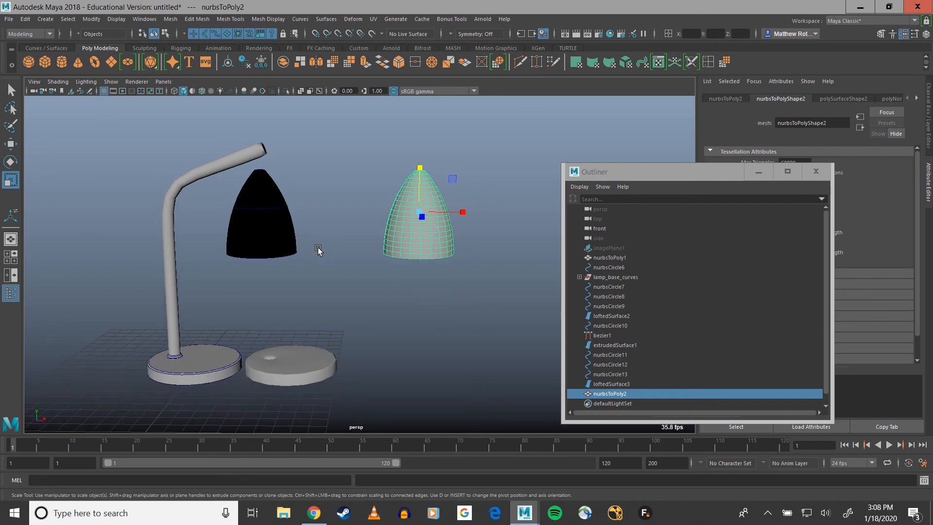
Group the construction curves and NURBS surfaces from nurbsCircle7 through loftedSurface3
left_click(623, 384)
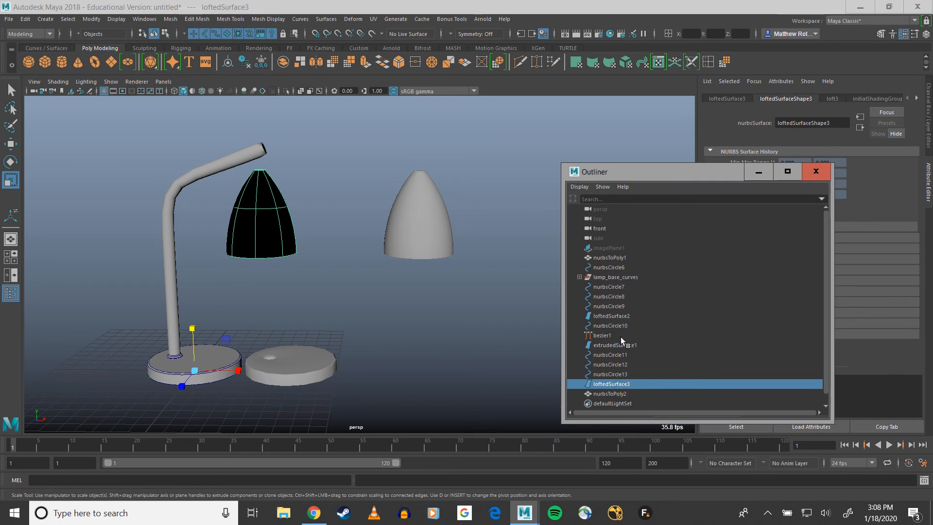
left_click(612, 287, "shift")
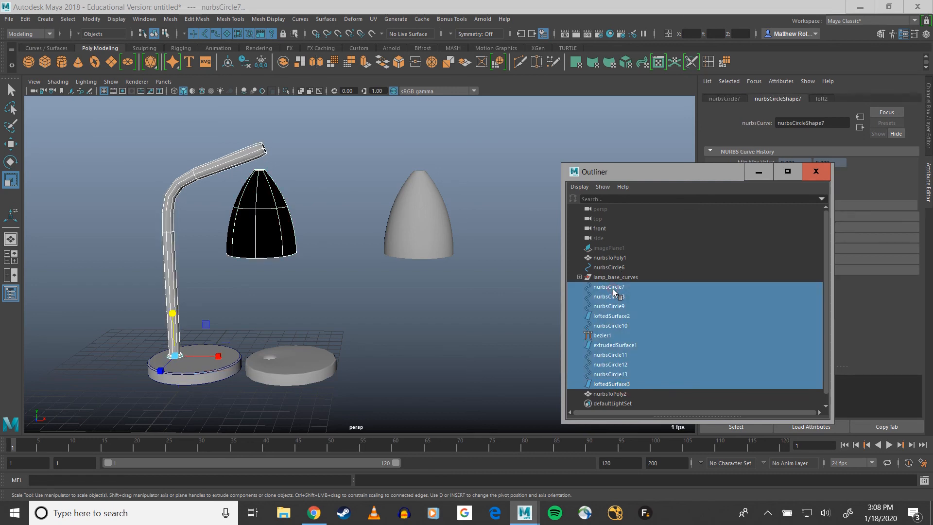
key("ctrl+g")
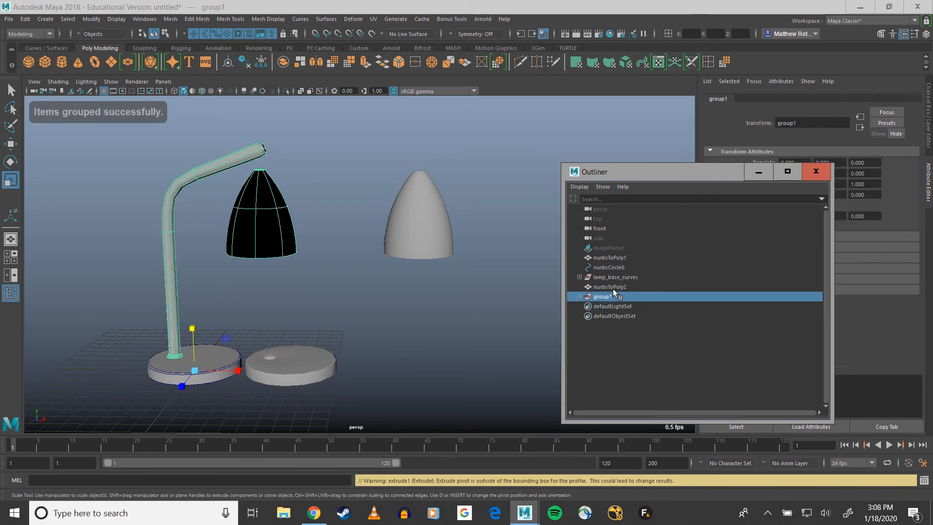
Rename the new group curve_utilities, hide it and clear the selection
double_click(611, 296)
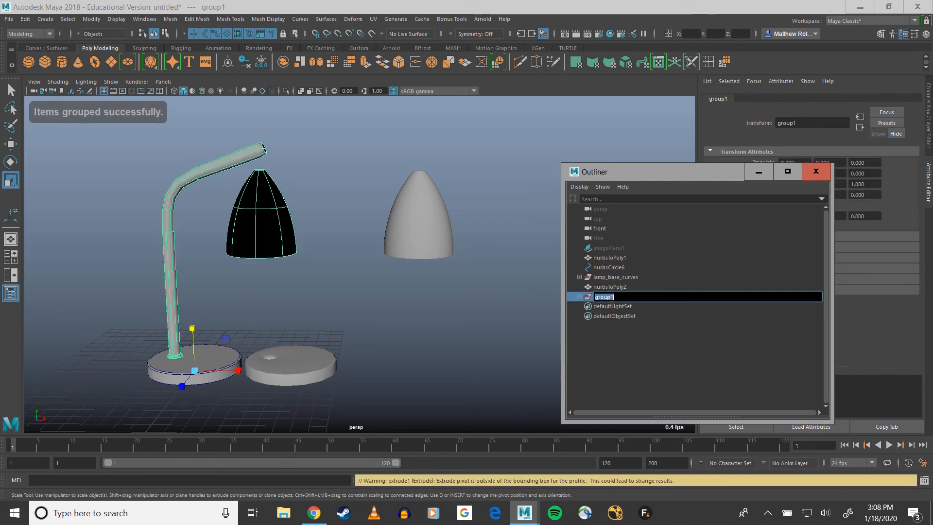
type("curve_ut")
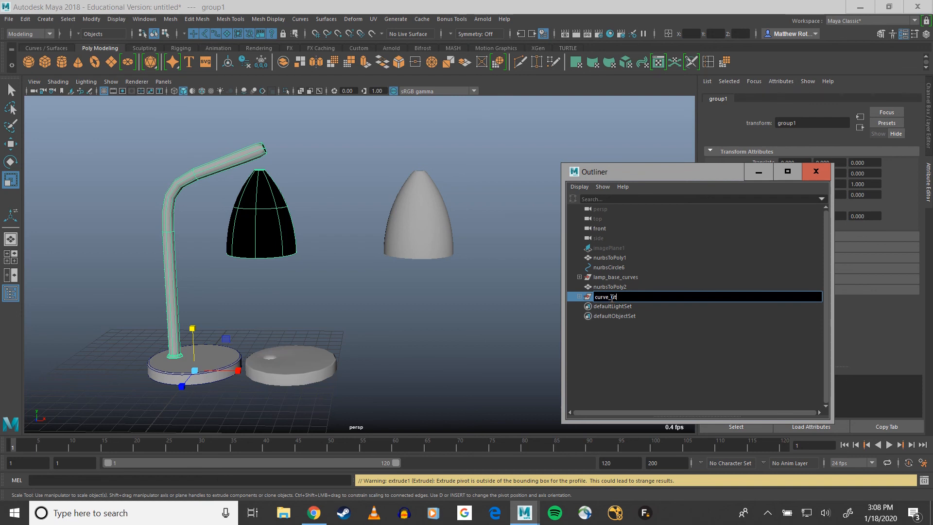
type("ilities")
key("Return")
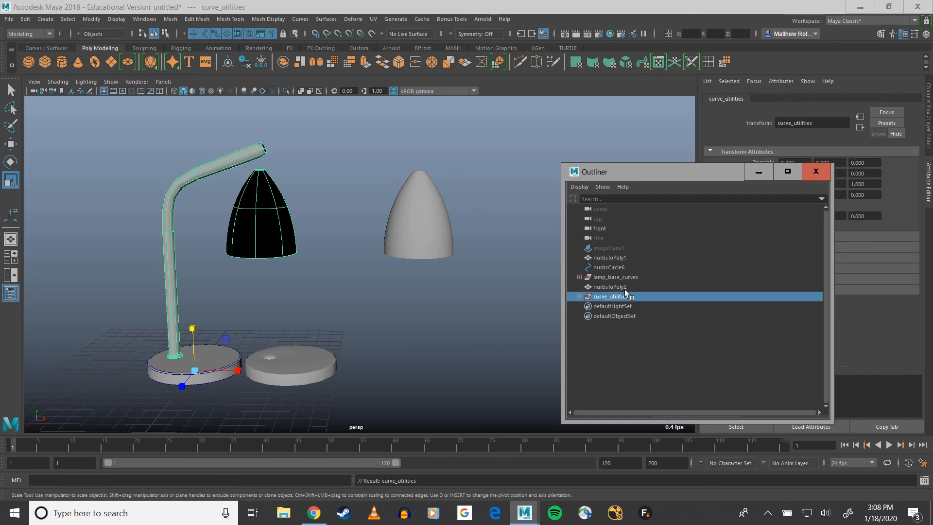
key("h")
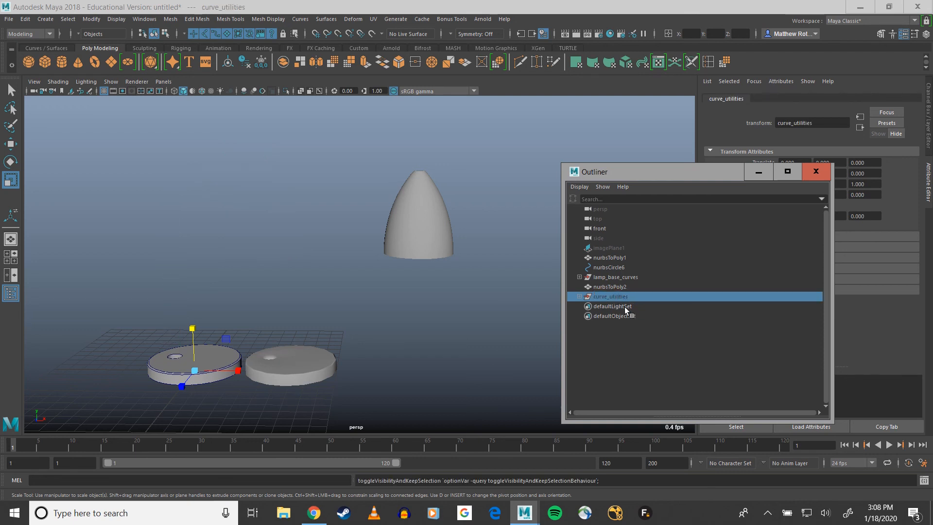
left_click(315, 334)
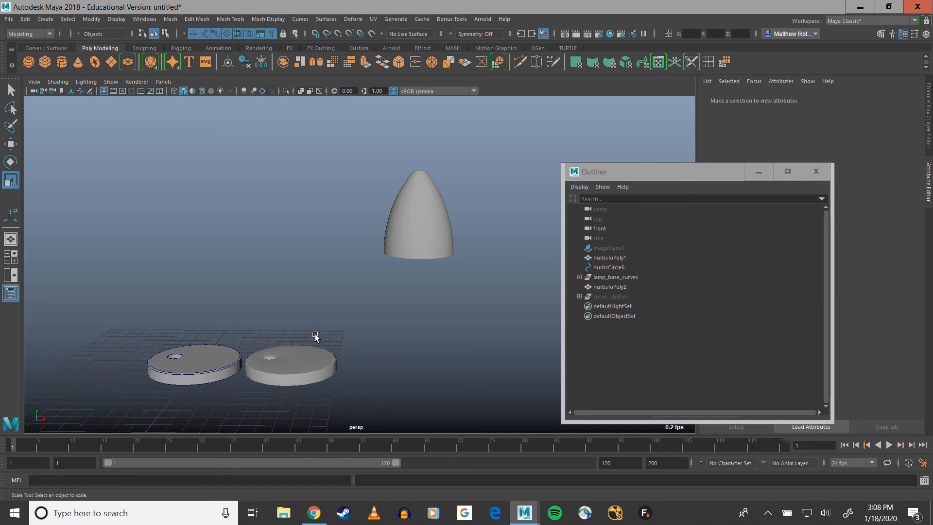